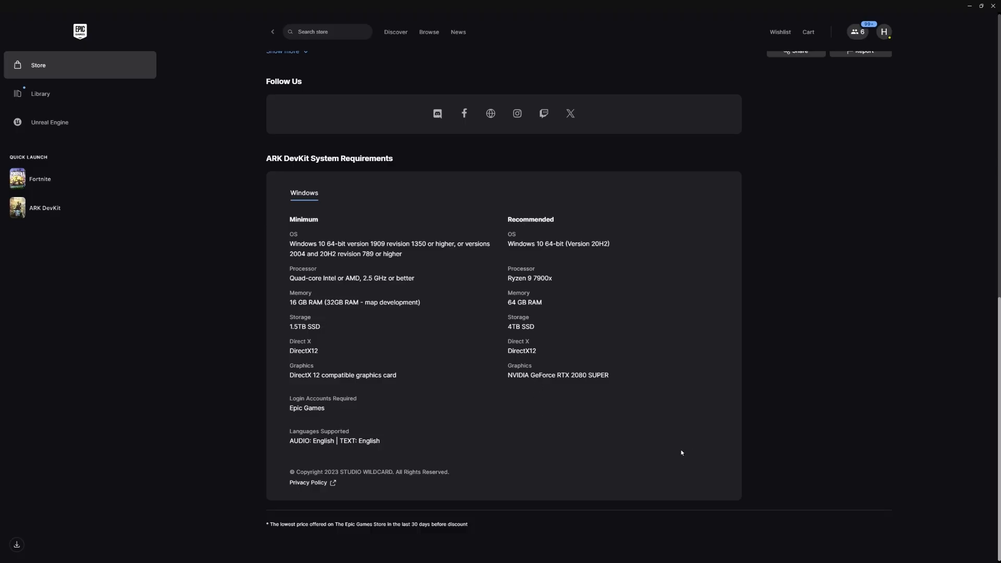
# Examine the ARK DevKit system requirements, comparing the minimum and recommended processor, memory, storage and graphics
pyautogui.moveTo(510, 281); pyautogui.dragTo(569, 290)
pyautogui.click(583, 320)
pyautogui.moveTo(508, 304); pyautogui.dragTo(577, 319)
pyautogui.click(640, 339)
pyautogui.moveTo(446, 334); pyautogui.dragTo(318, 303)
pyautogui.click(396, 323)
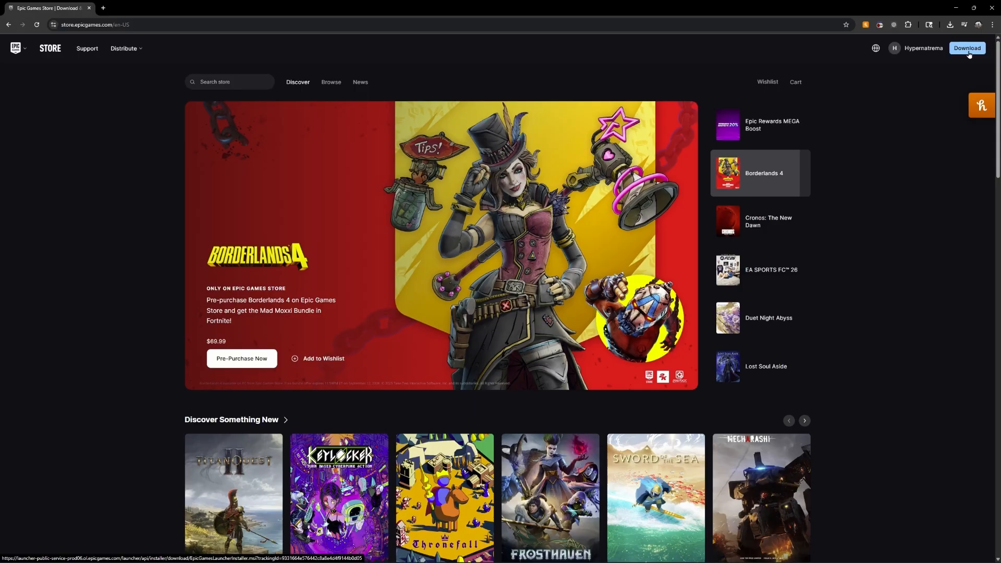
# In the Epic Games Launcher, search the store for "ark devkit" and open the ARK DevKit page
pyautogui.click(950, 26)
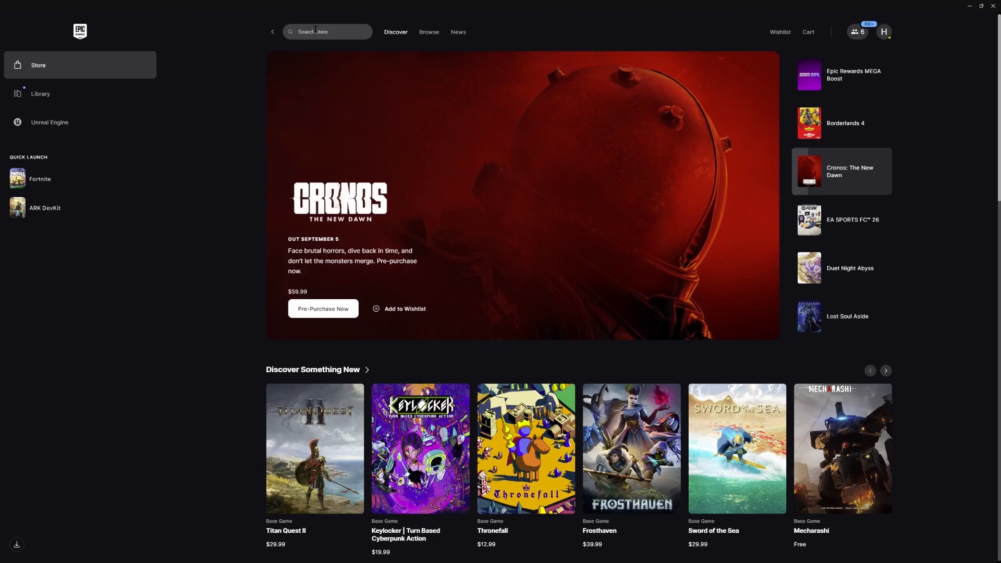
pyautogui.click(315, 31)
pyautogui.write('ark devkit')
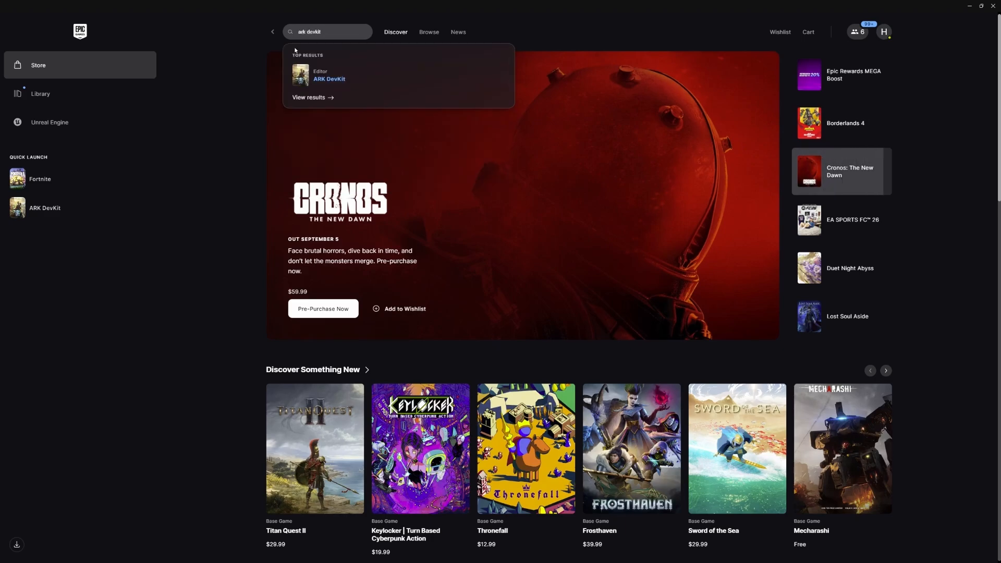
pyautogui.click(327, 80)
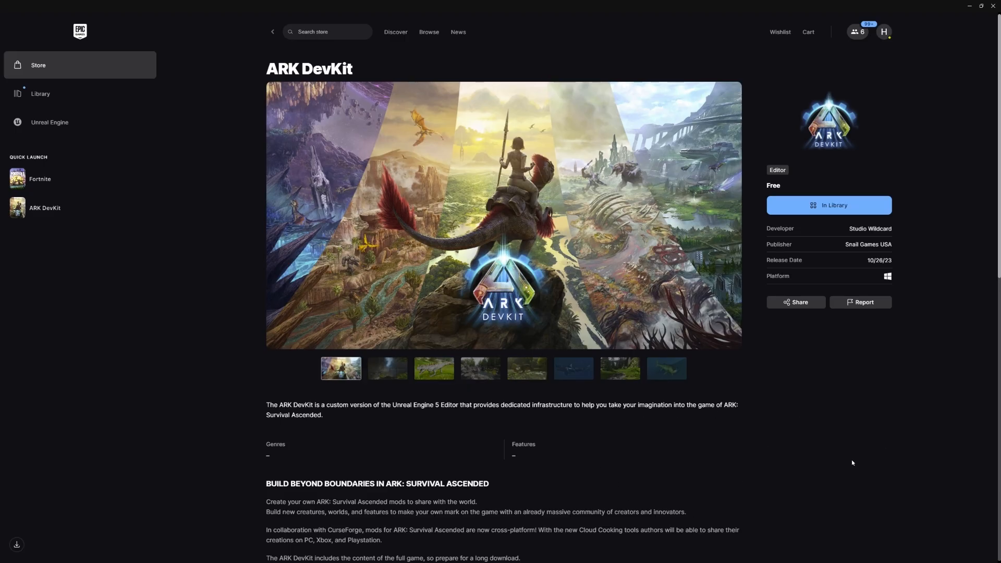
# Check the install location options for ARK DevKit Beta in the library, leaving without installing it
pyautogui.click(52, 95)
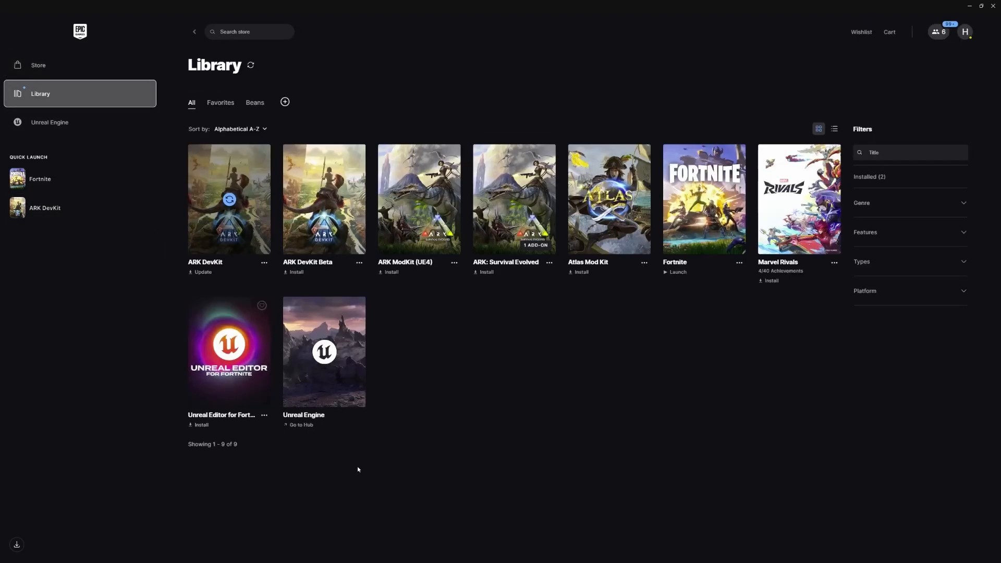
pyautogui.click(312, 275)
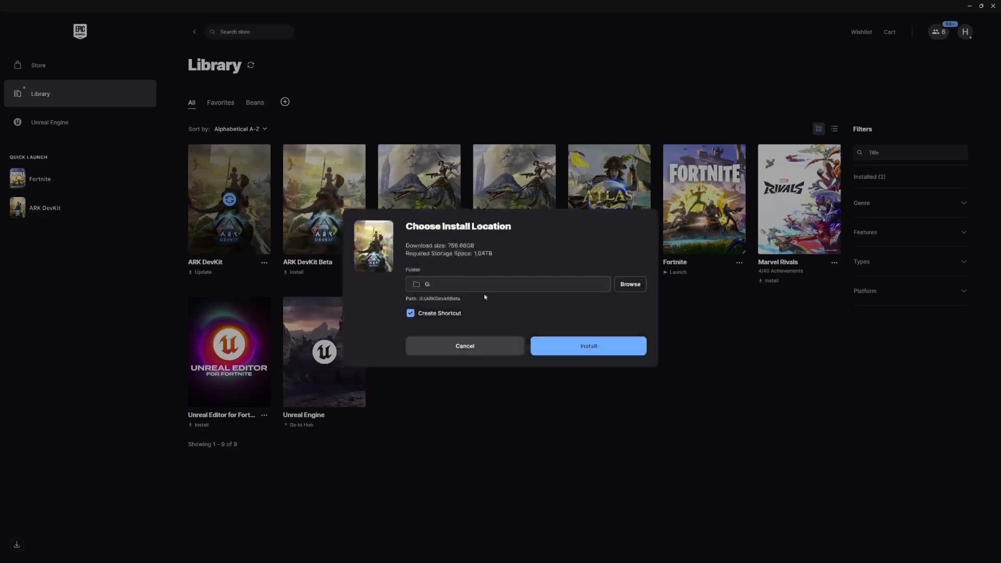
pyautogui.click(630, 285)
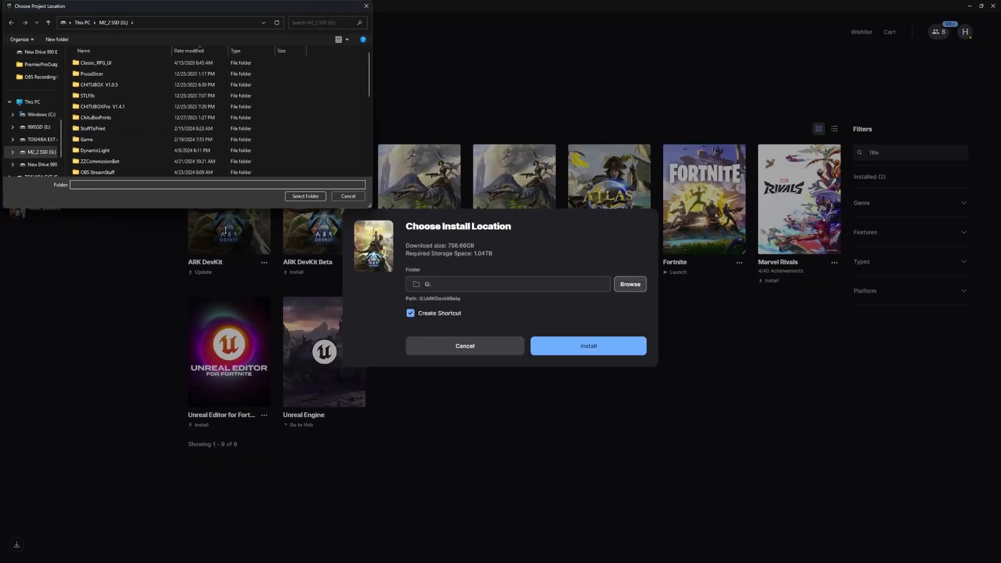
pyautogui.click(349, 197)
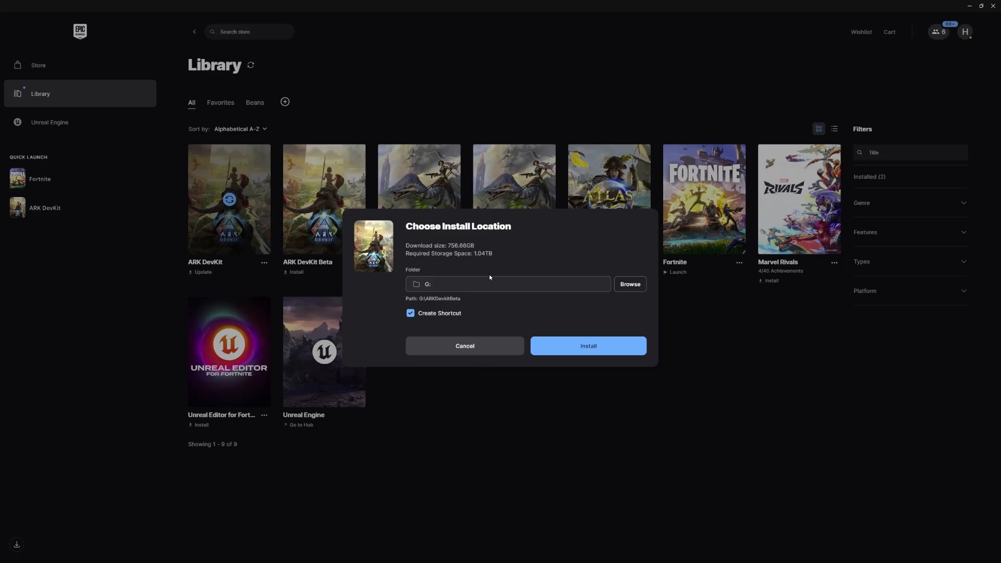
pyautogui.click(496, 352)
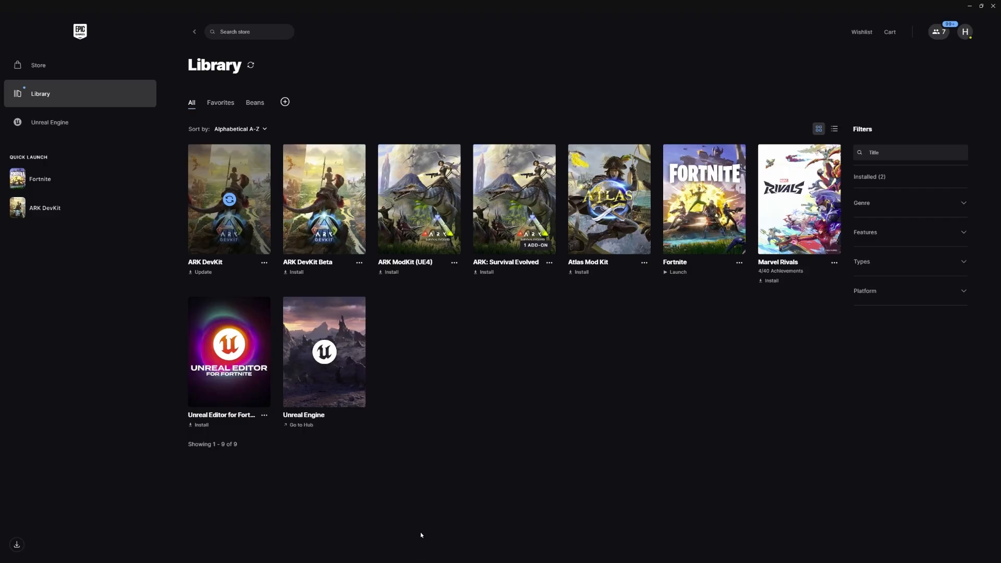
# Switch to File Explorer and open the ARKDevkitBeta folder on the New Drive 990 Evo (H:)
pyautogui.press('super')
pyautogui.press('super')
pyautogui.press('super+e')
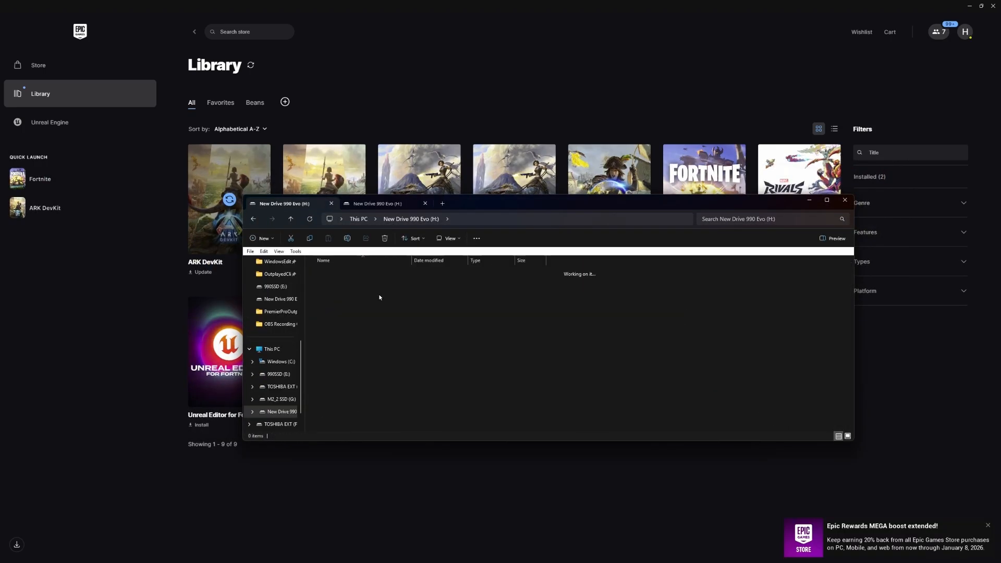
pyautogui.doubleClick(360, 327)
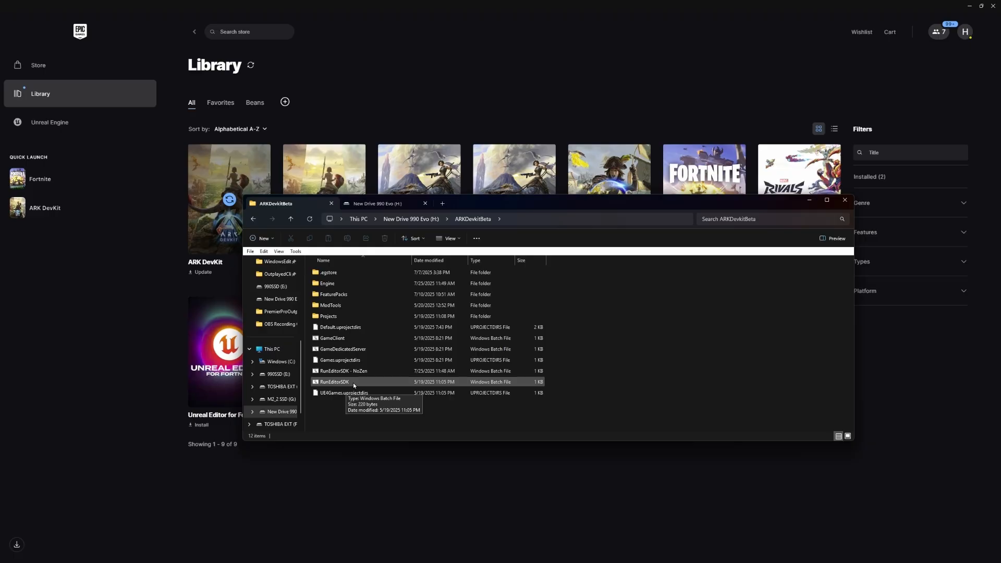
pyautogui.moveTo(461, 202); pyautogui.dragTo(483, 201)
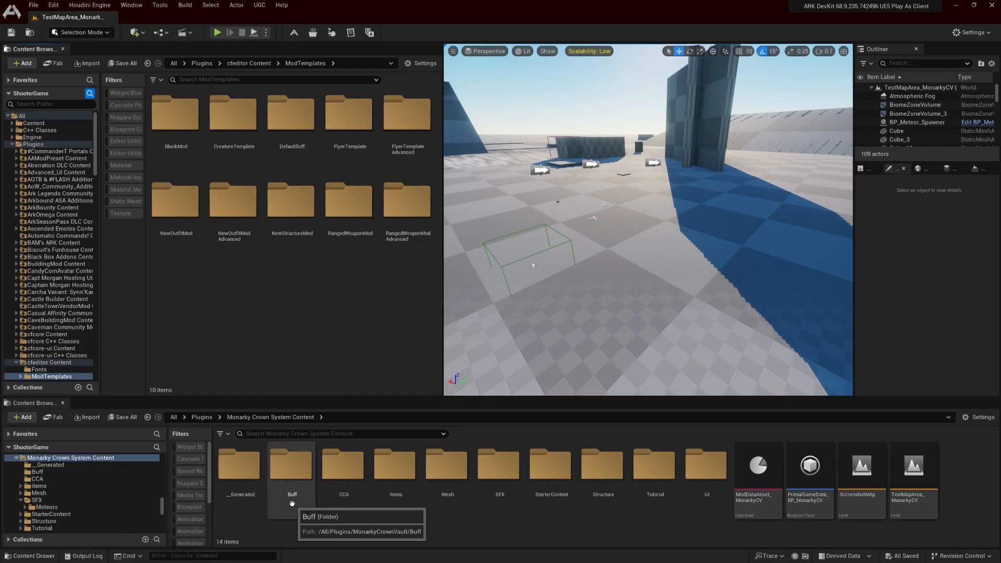
# In the ARK DevKit editor, look at the content drawer and the list of available Content Browser windows
pyautogui.hotkey('ctrl', 'space')
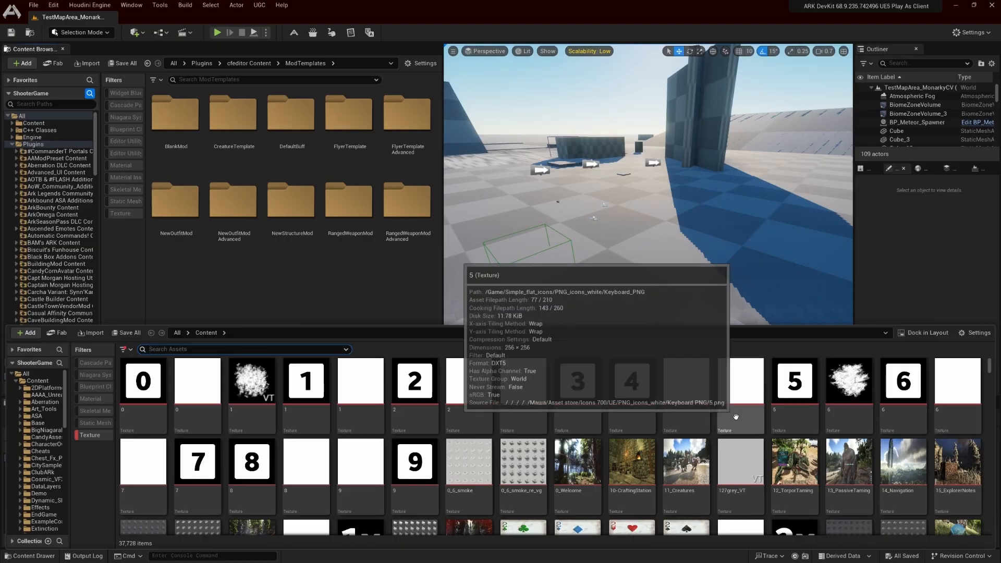
pyautogui.click(373, 299)
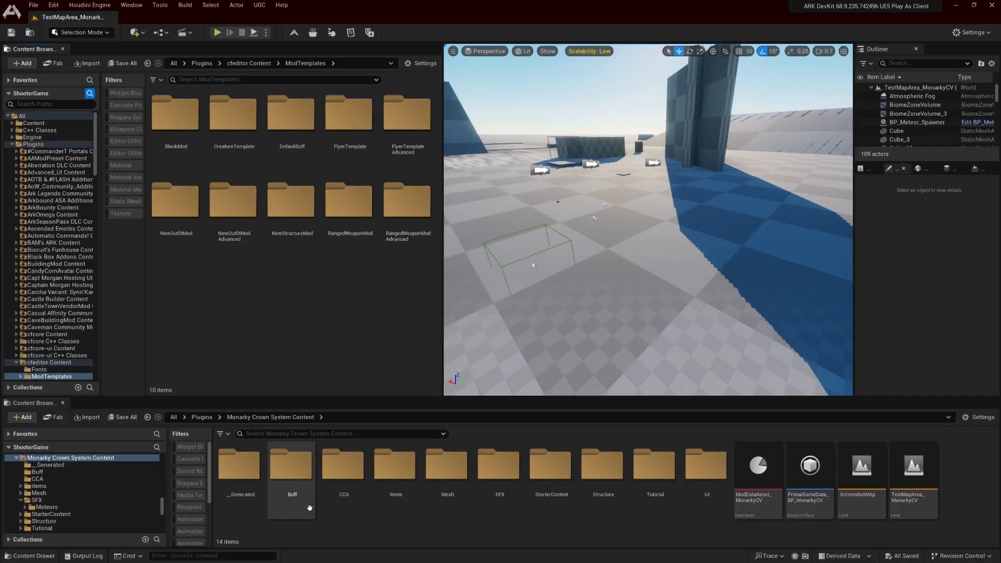
pyautogui.click(131, 6)
pyautogui.moveTo(182, 50)
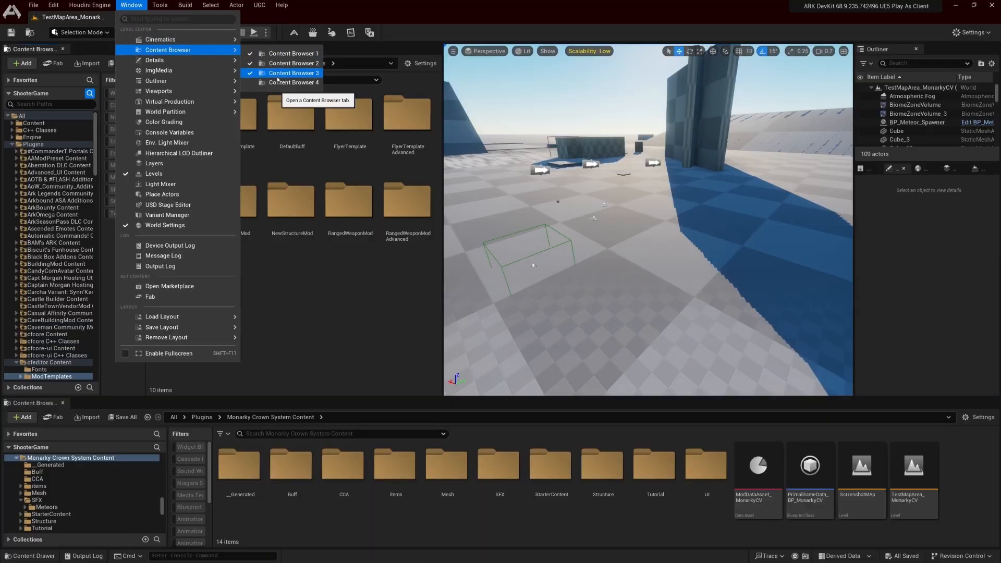
pyautogui.click(272, 270)
pyautogui.moveTo(39, 49); pyautogui.dragTo(18, 53)
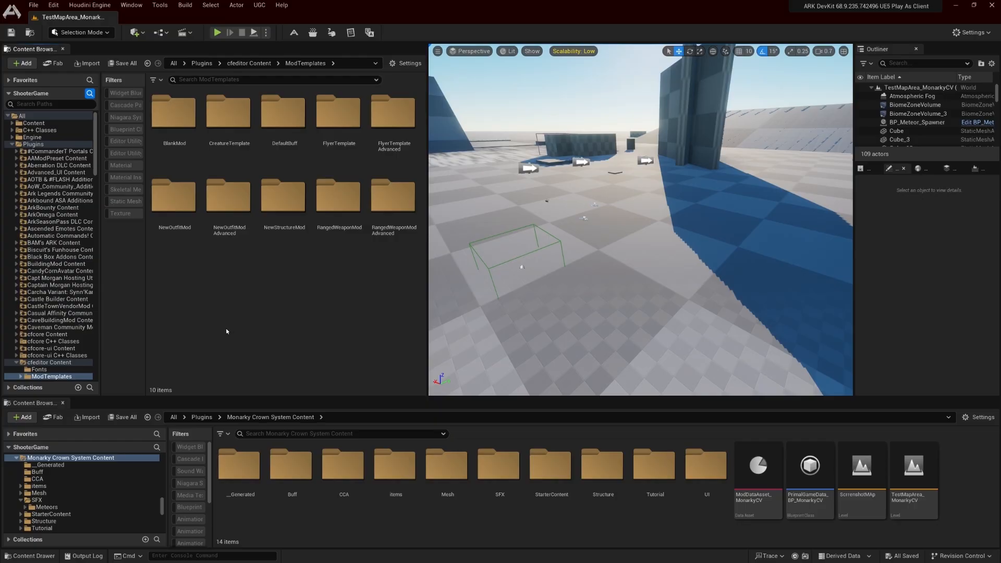
# Filter the World Settings by "game" and widen the property name column to read the full labels
pyautogui.click(971, 32)
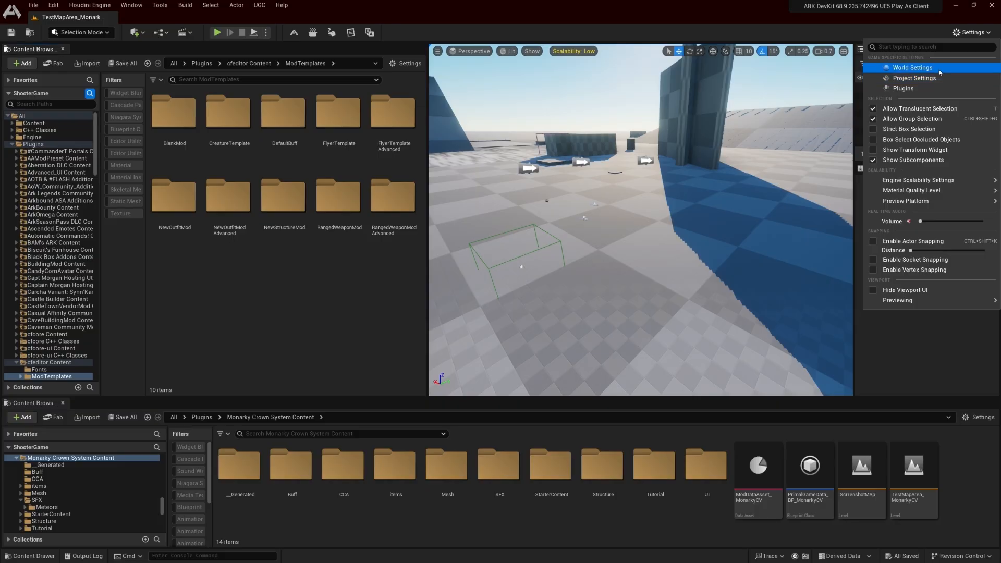
pyautogui.click(909, 353)
pyautogui.click(922, 169)
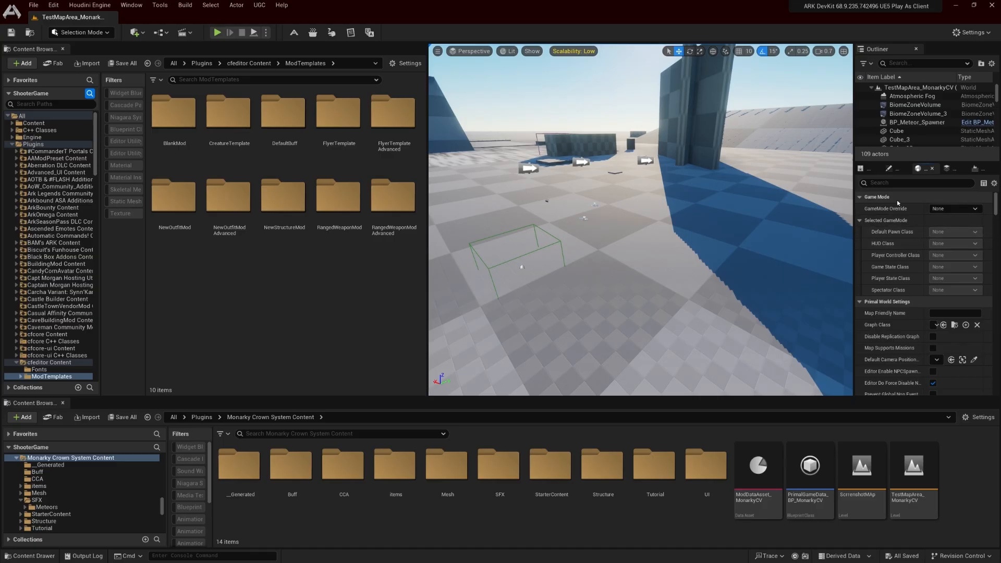
pyautogui.write('game')
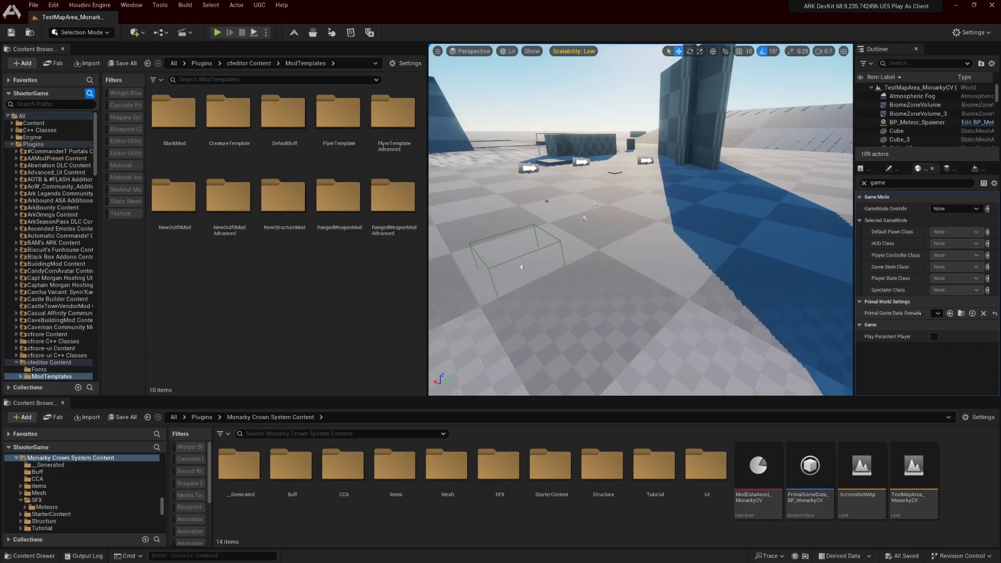
pyautogui.moveTo(933, 216); pyautogui.dragTo(900, 240)
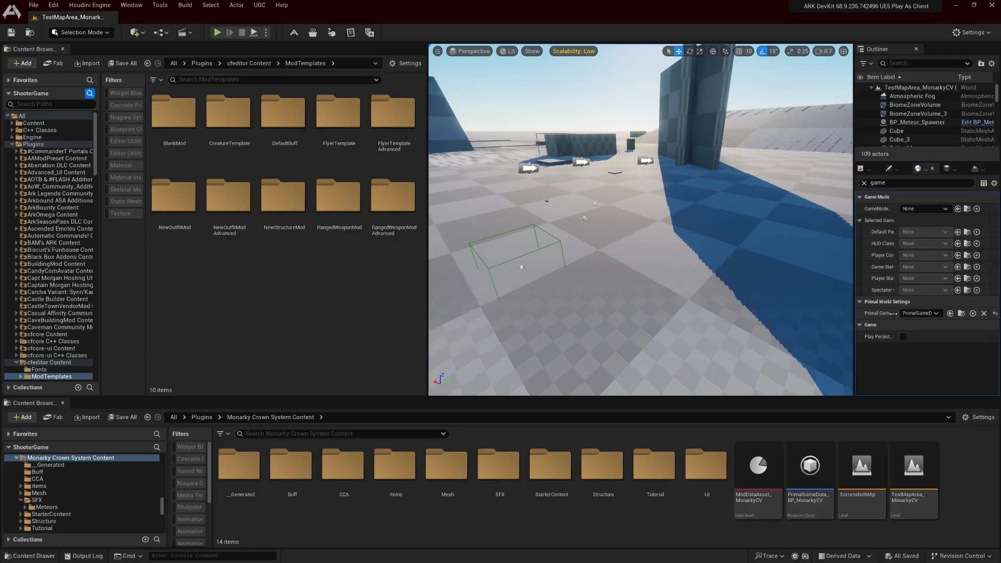
pyautogui.moveTo(898, 314); pyautogui.dragTo(925, 317)
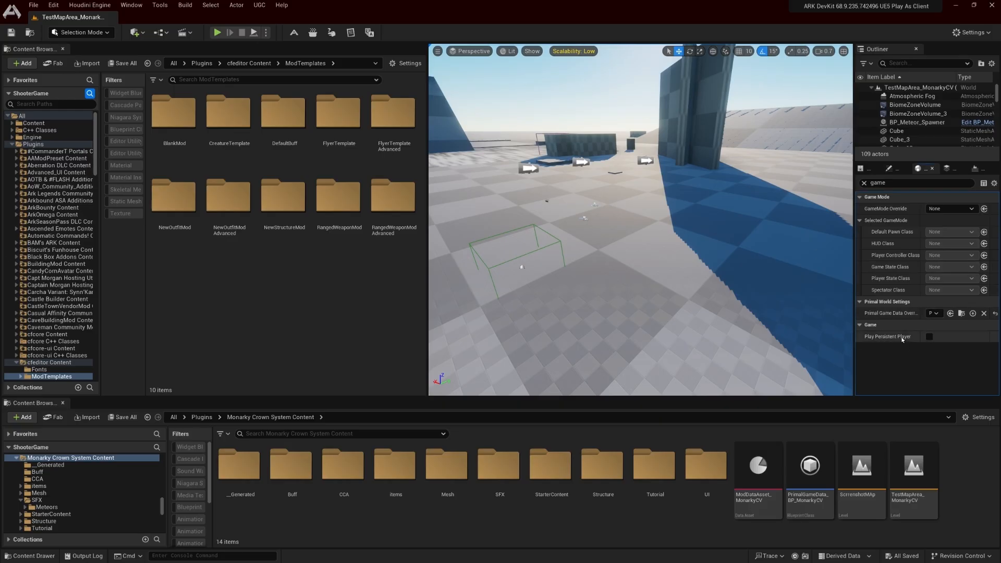
pyautogui.moveTo(895, 339)
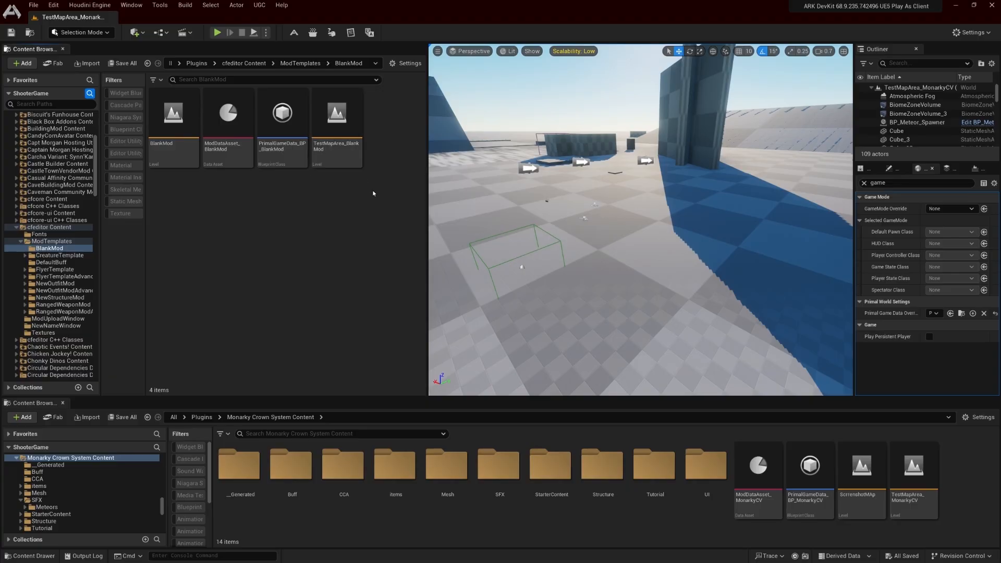
# Examine the CreatureTemplate mod template, including its CustomStego folder and the Saddle folder inside it
pyautogui.moveTo(503, 113); pyautogui.dragTo(445, 109, button='right')
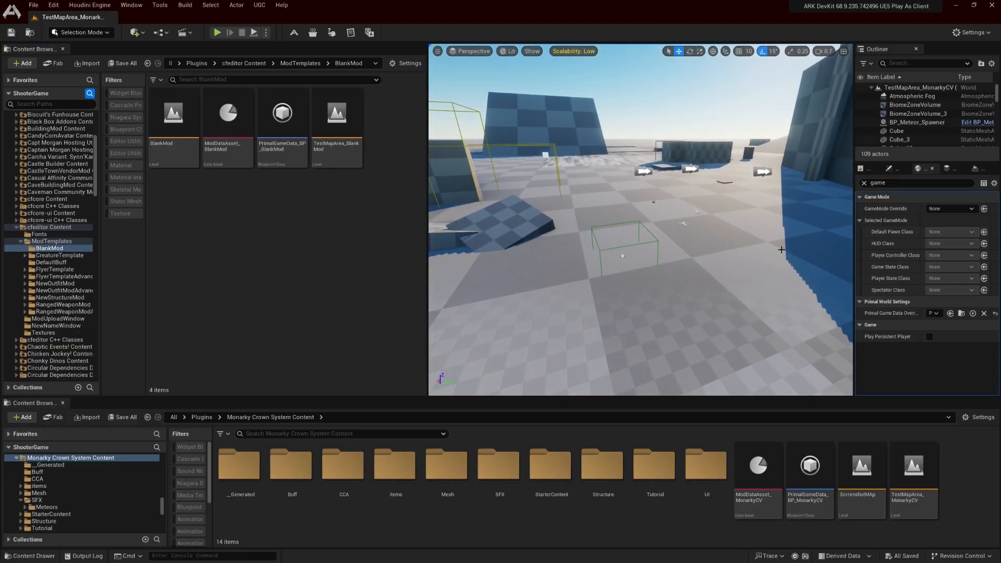
pyautogui.click(59, 255)
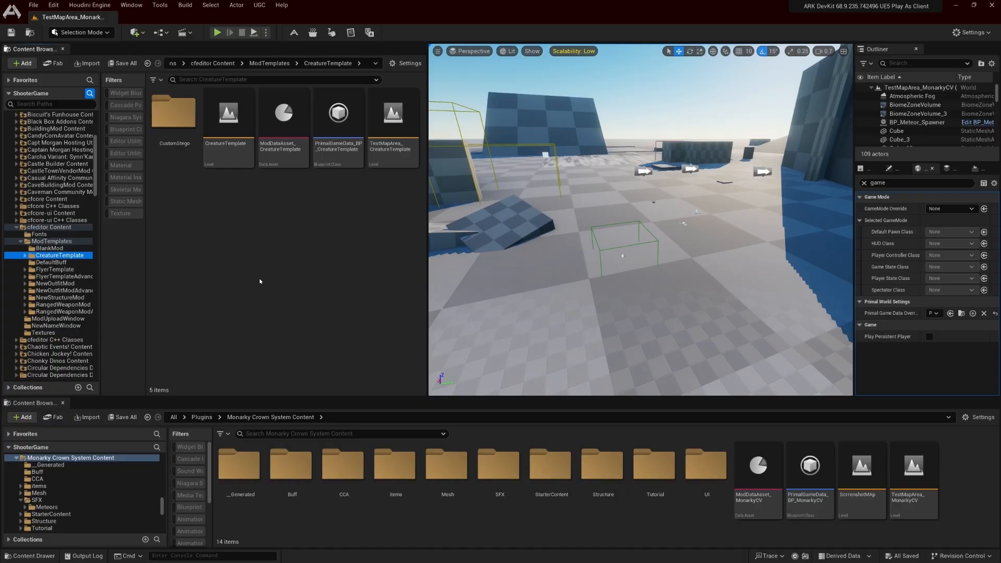
pyautogui.doubleClick(174, 118)
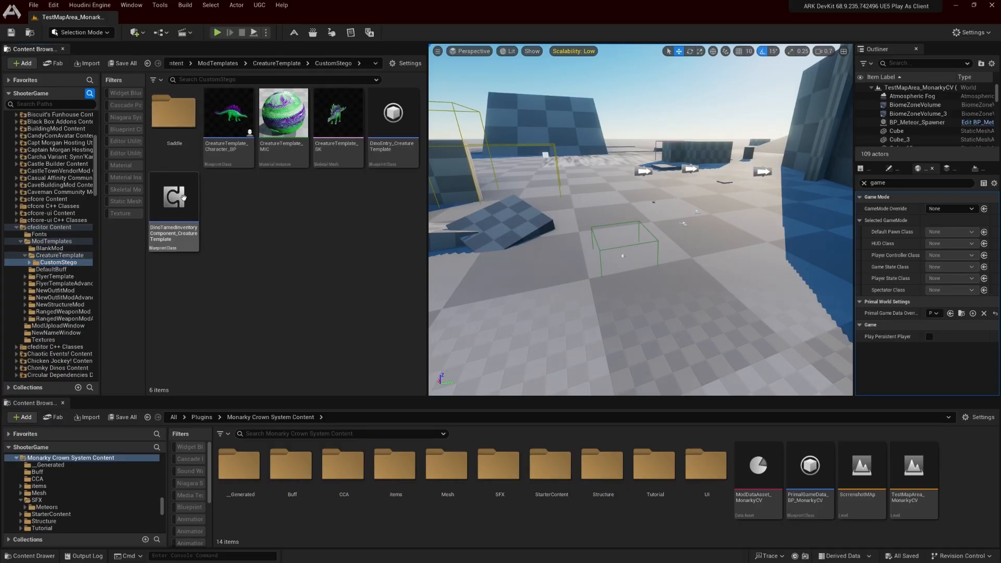
pyautogui.doubleClick(185, 134)
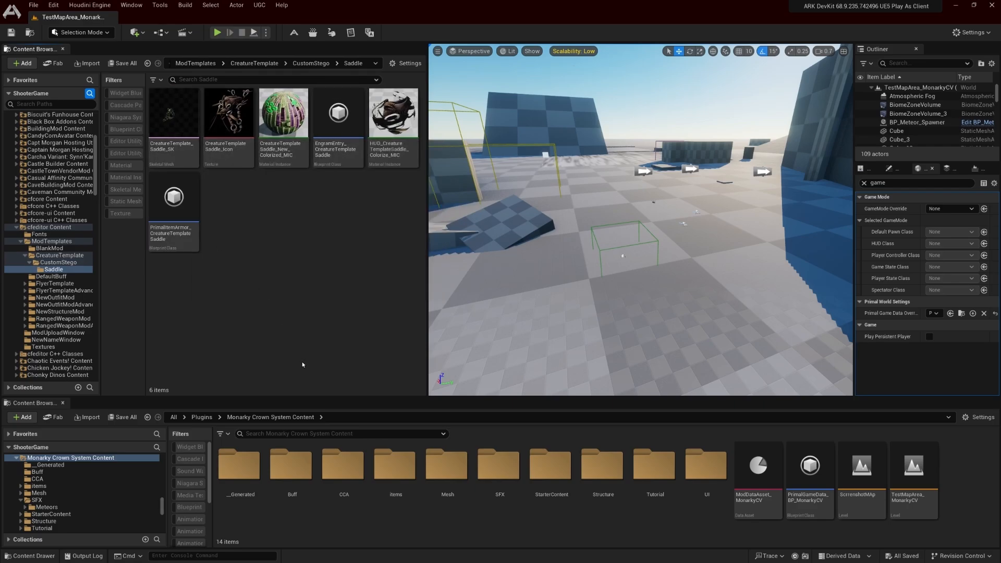
pyautogui.doubleClick(49, 255)
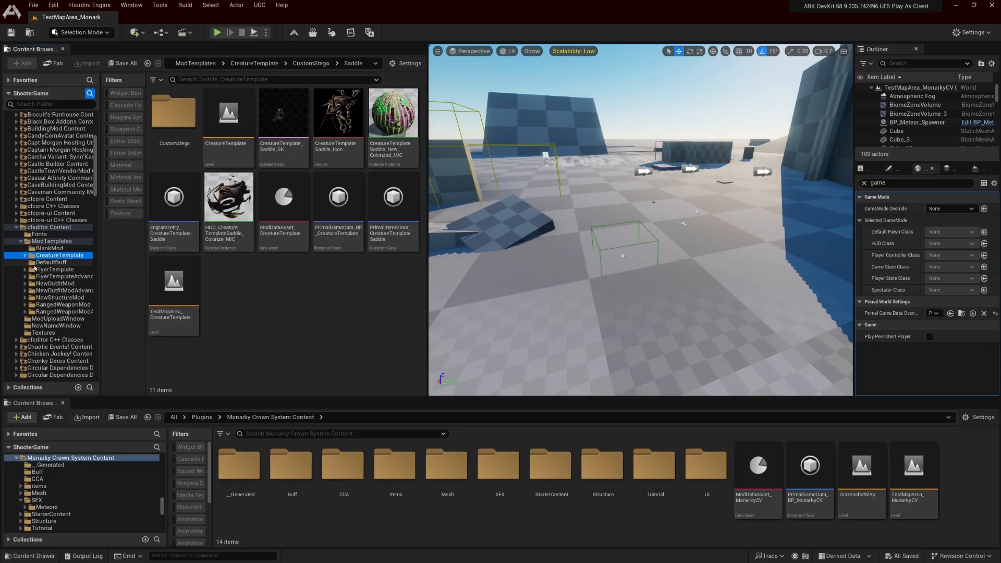
# Examine the DefaultBuff, FlyerTemplate and FlyerTemplateAdvanced mod templates, including the Flyer folder
pyautogui.click(50, 262)
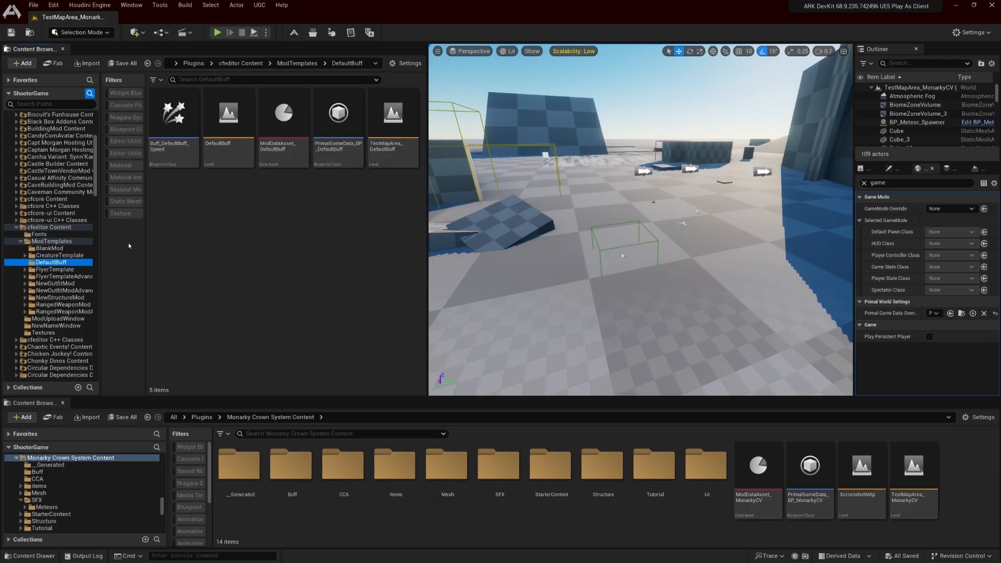
pyautogui.click(54, 269)
pyautogui.doubleClick(181, 147)
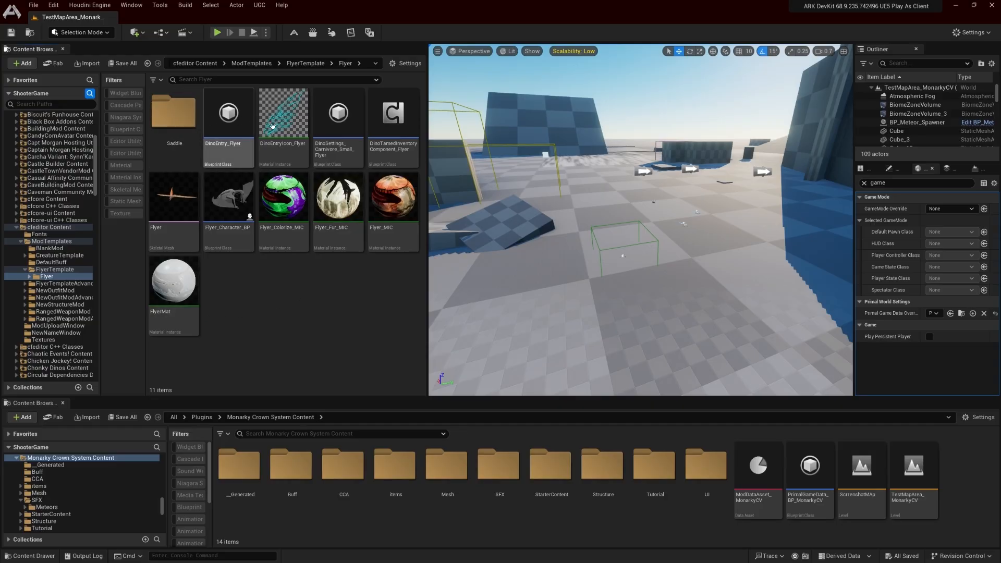
pyautogui.click(58, 283)
pyautogui.click(184, 144)
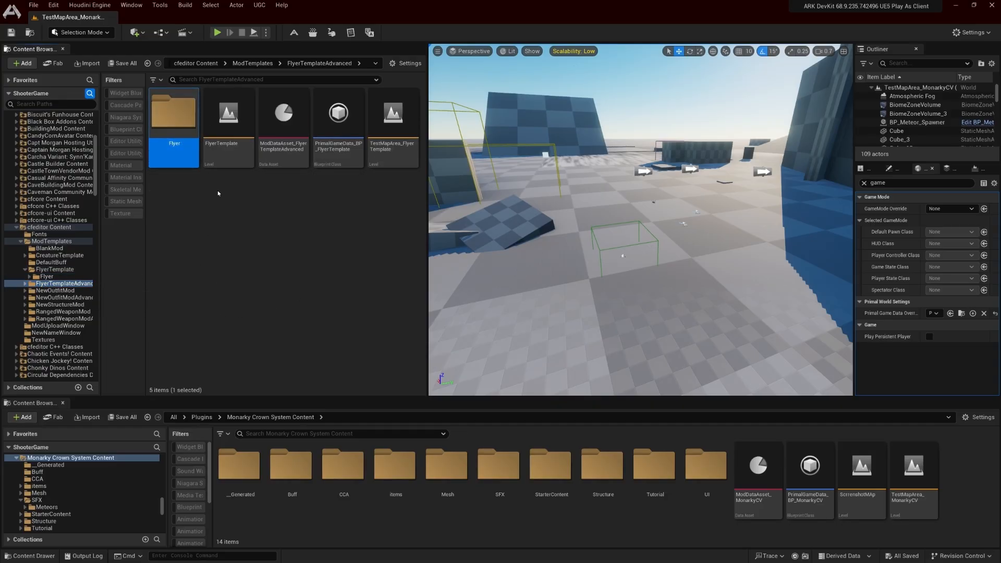
# Examine the NewOutfitMod, NewStructureMod and RangedWeaponMod templates, including the Rifle folder of the ranged weapon template
pyautogui.click(55, 291)
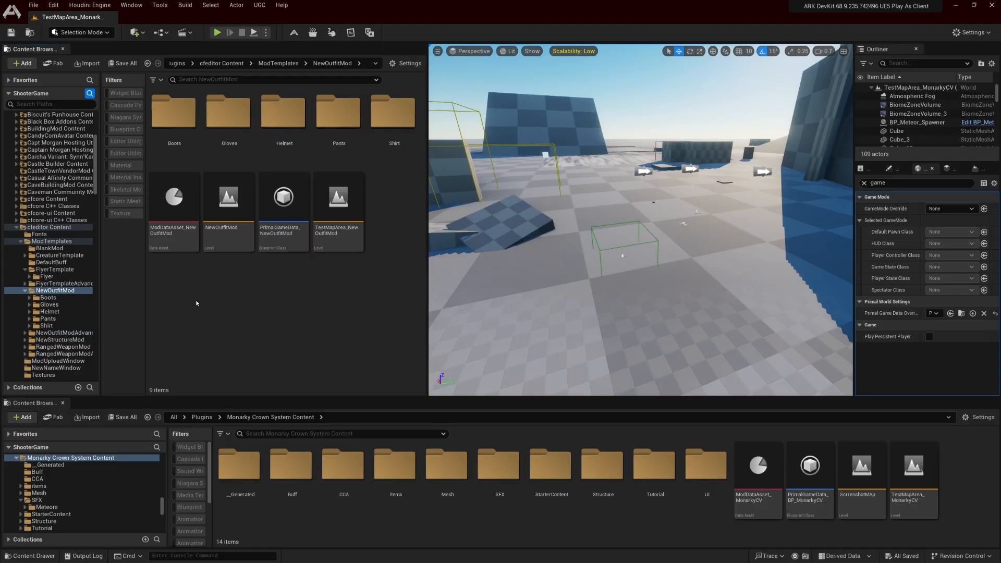
pyautogui.click(25, 291)
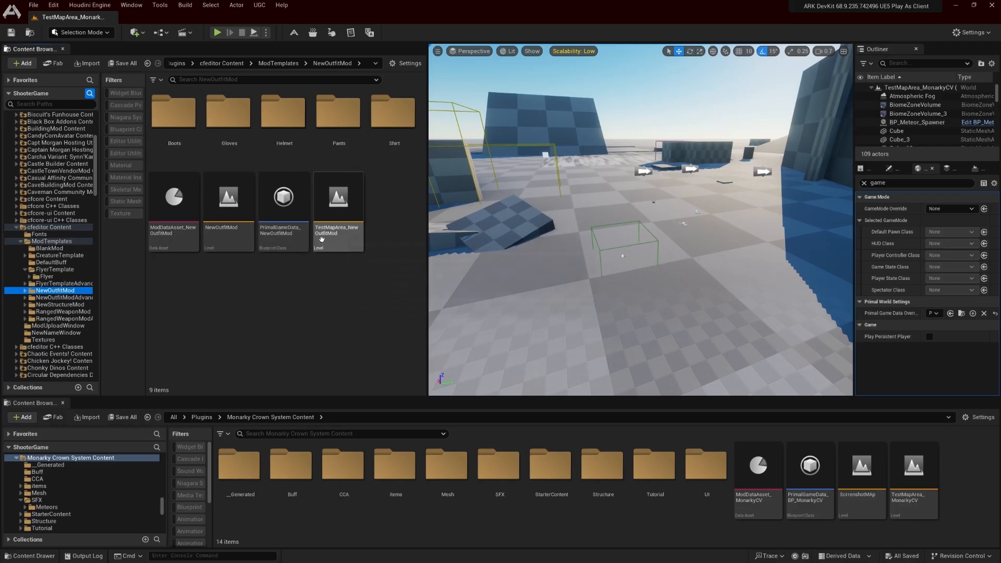
pyautogui.click(61, 305)
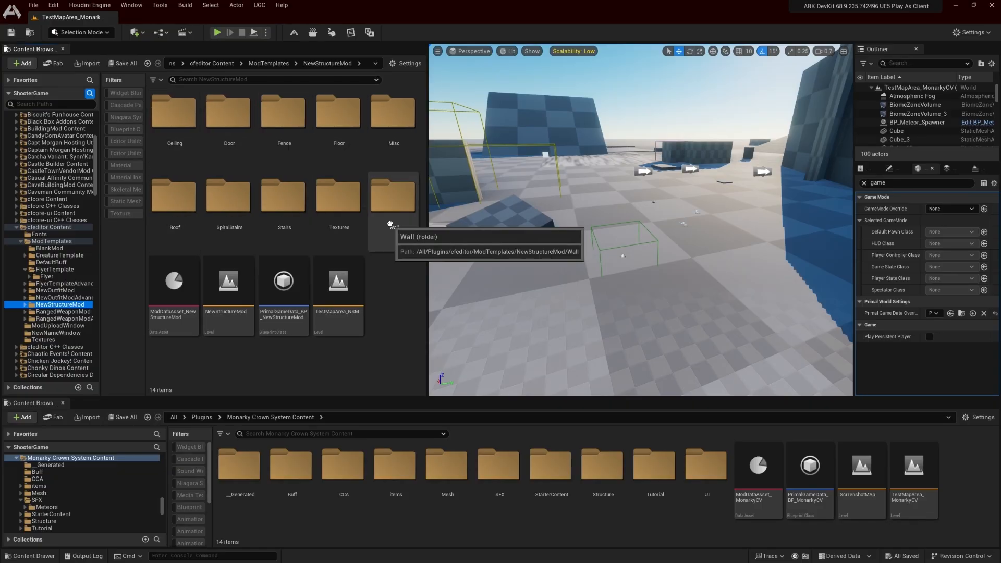
pyautogui.click(64, 312)
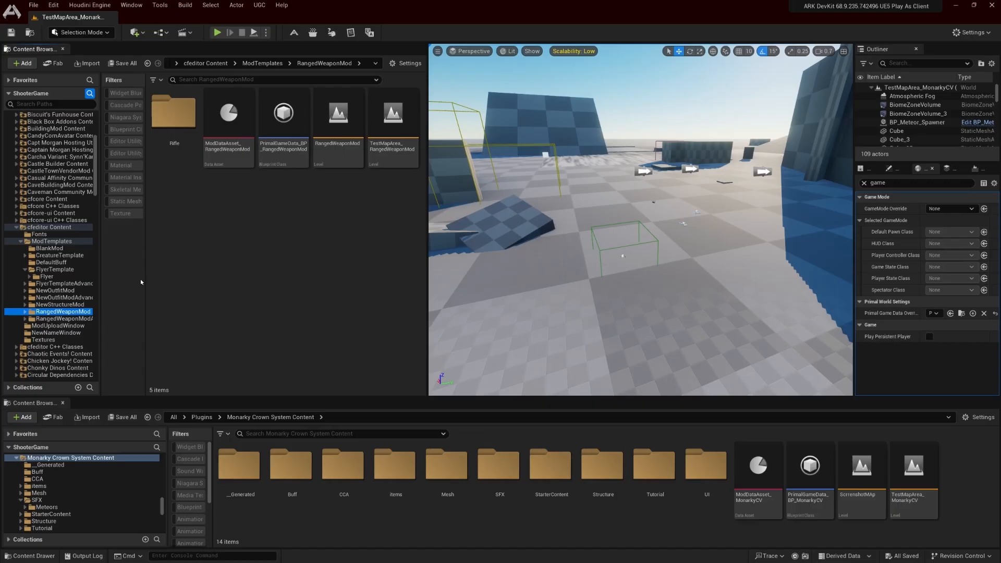
pyautogui.doubleClick(175, 144)
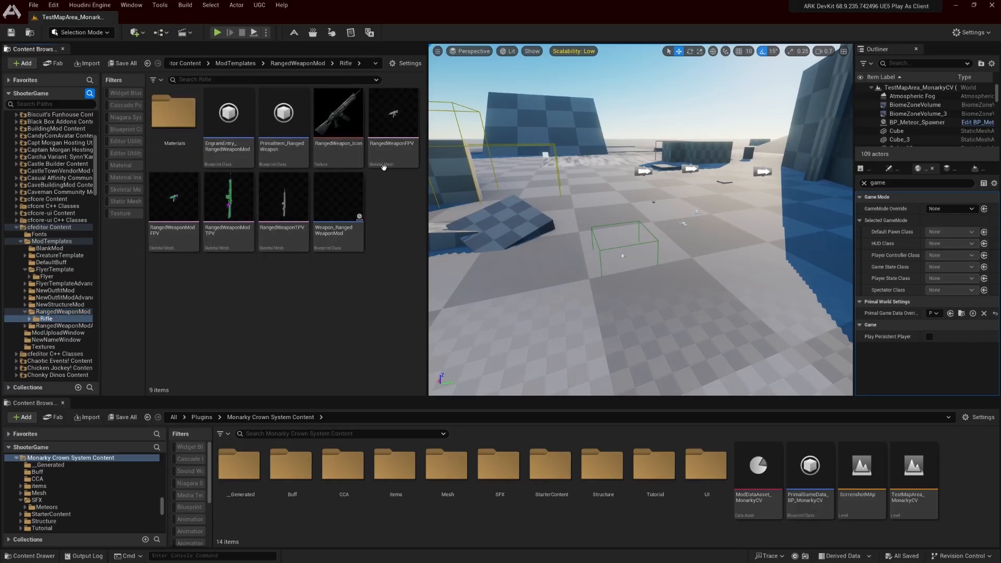
# Examine the RangedWeaponModAdvanced mod template, including the full contents of its Rifle folder
pyautogui.click(59, 326)
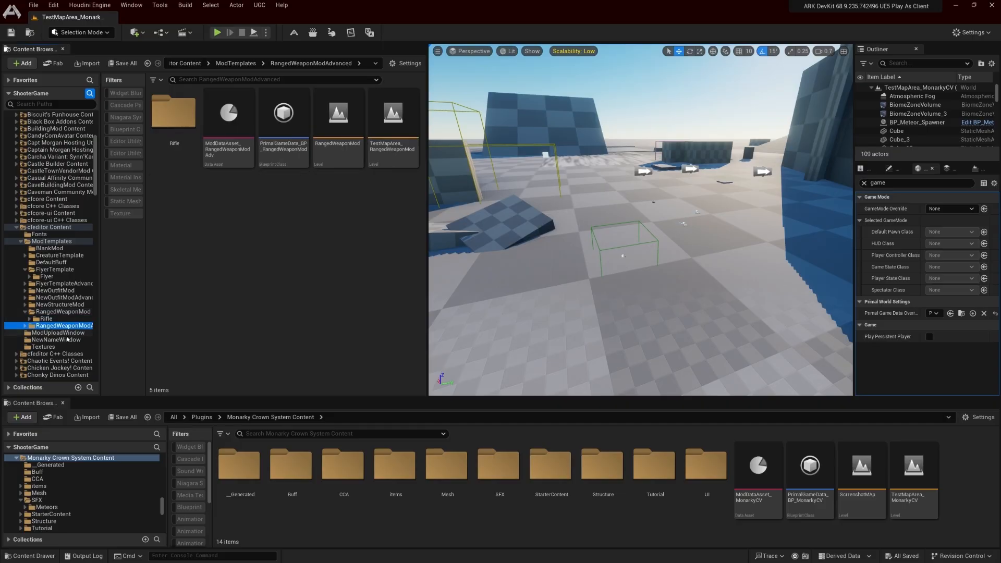
pyautogui.doubleClick(175, 125)
pyautogui.scroll(-4, 384, 299)
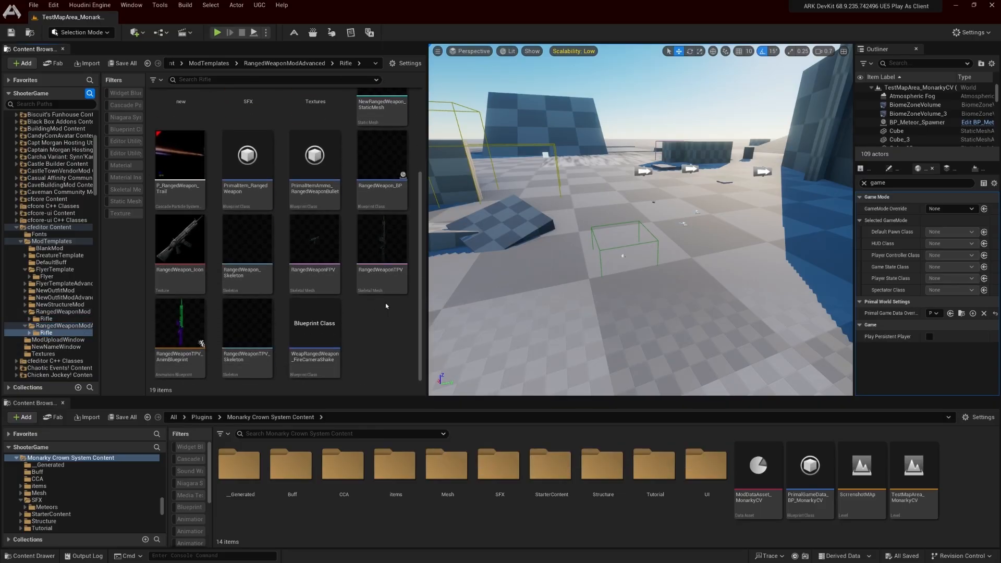
pyautogui.scroll(4, 383, 297)
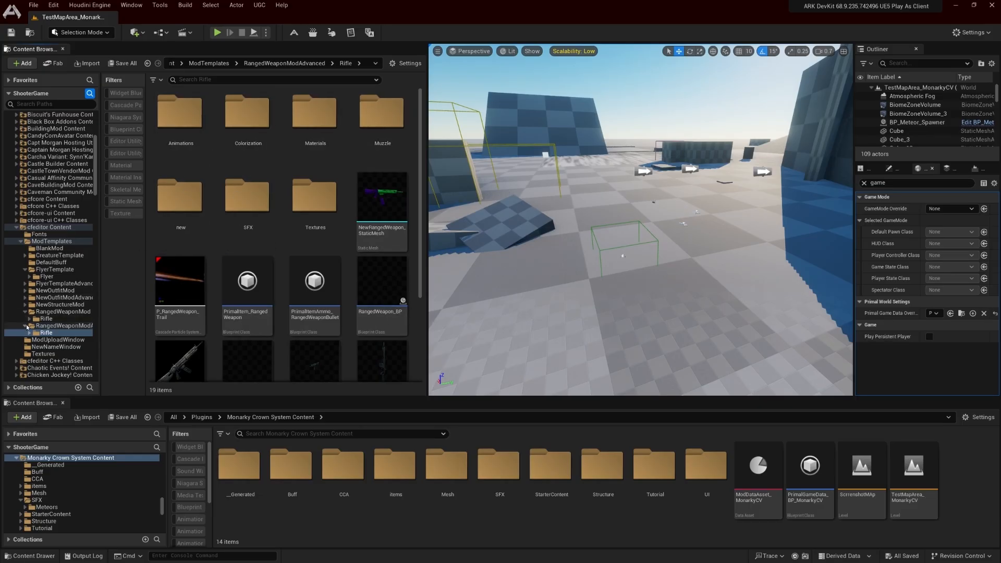
# Collapse the RangedWeaponMod, RangedWeaponModAdvanced and FlyerTemplate folders in the folder tree and look over the advanced ranged weapon template's assets
pyautogui.click(25, 312)
pyautogui.click(36, 327)
pyautogui.click(25, 319)
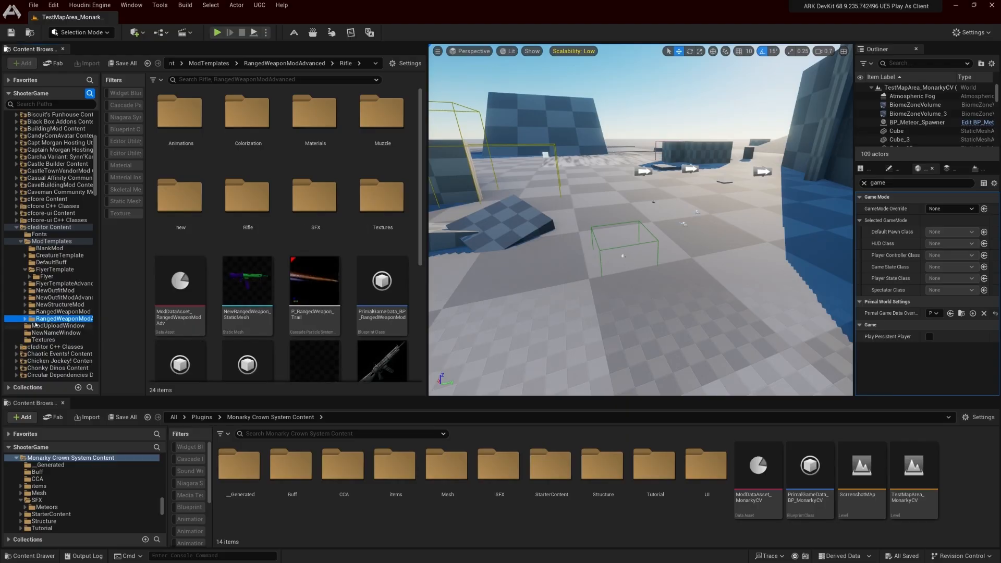
pyautogui.click(25, 269)
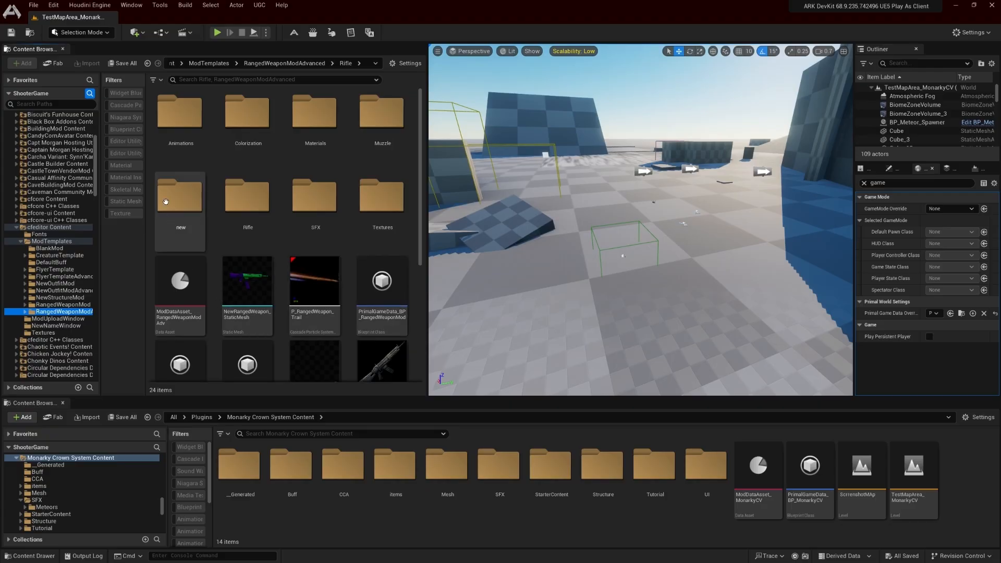
pyautogui.scroll(-2, 355, 289)
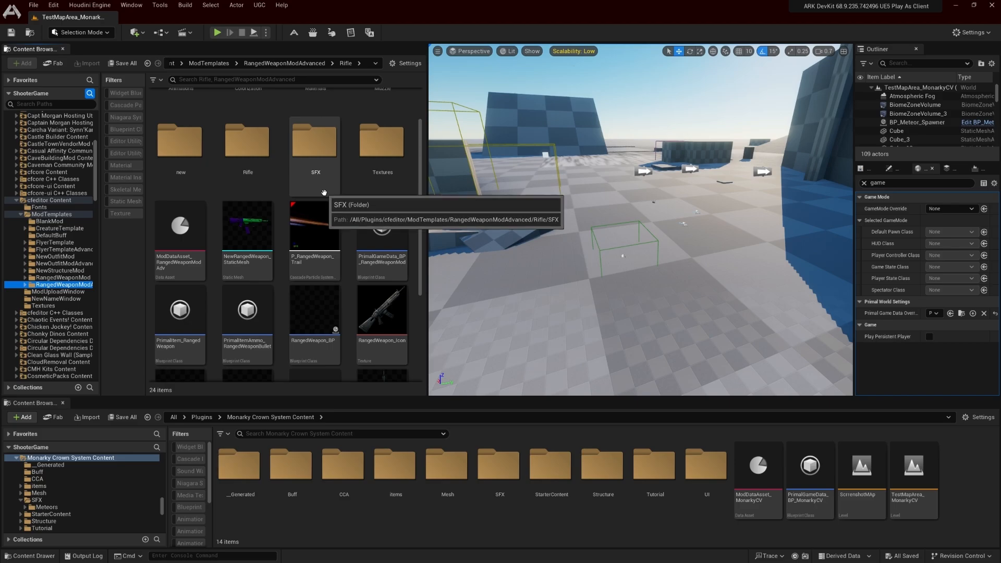
pyautogui.moveTo(343, 233)
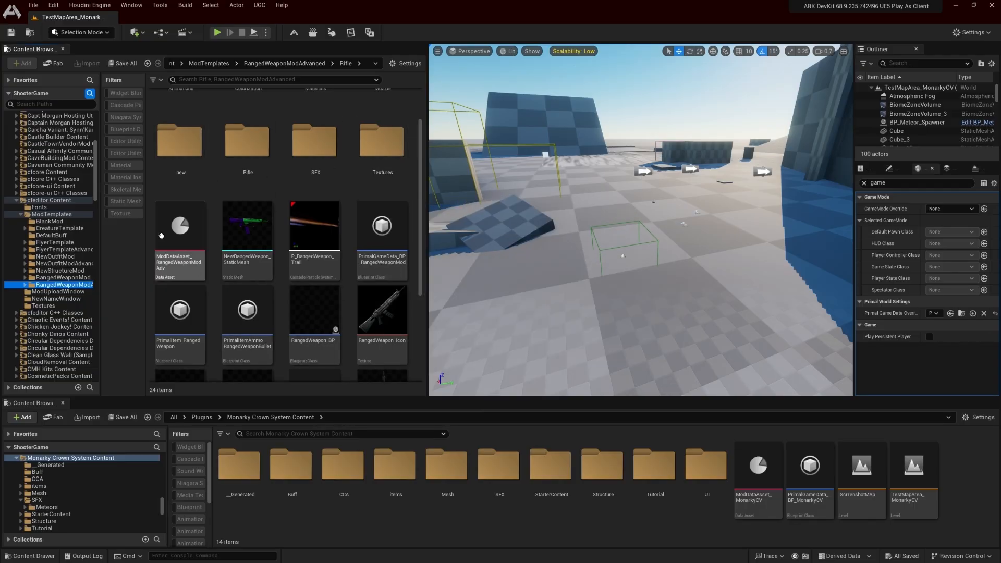
pyautogui.scroll(-2, 313, 292)
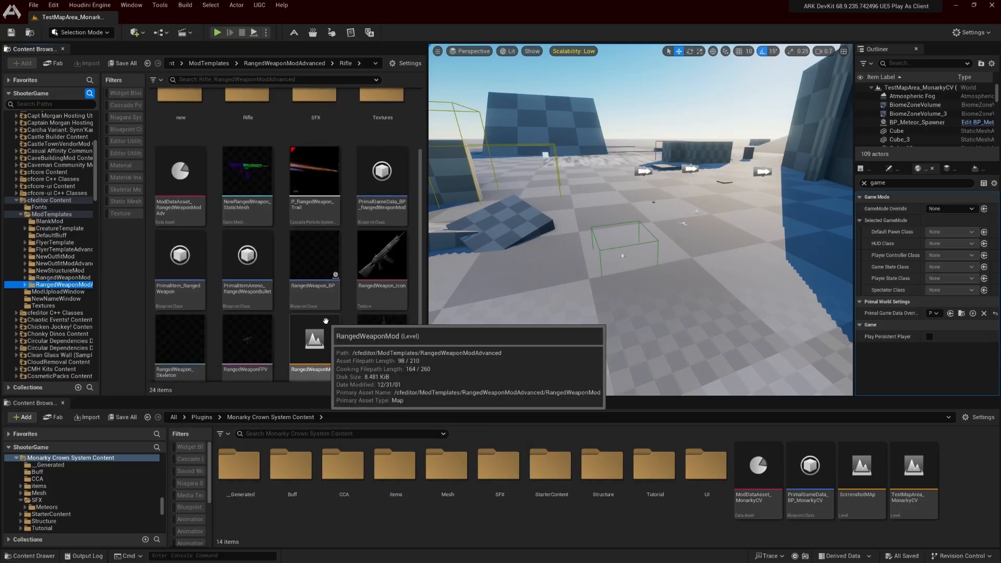
pyautogui.moveTo(430, 140); pyautogui.dragTo(282, 138)
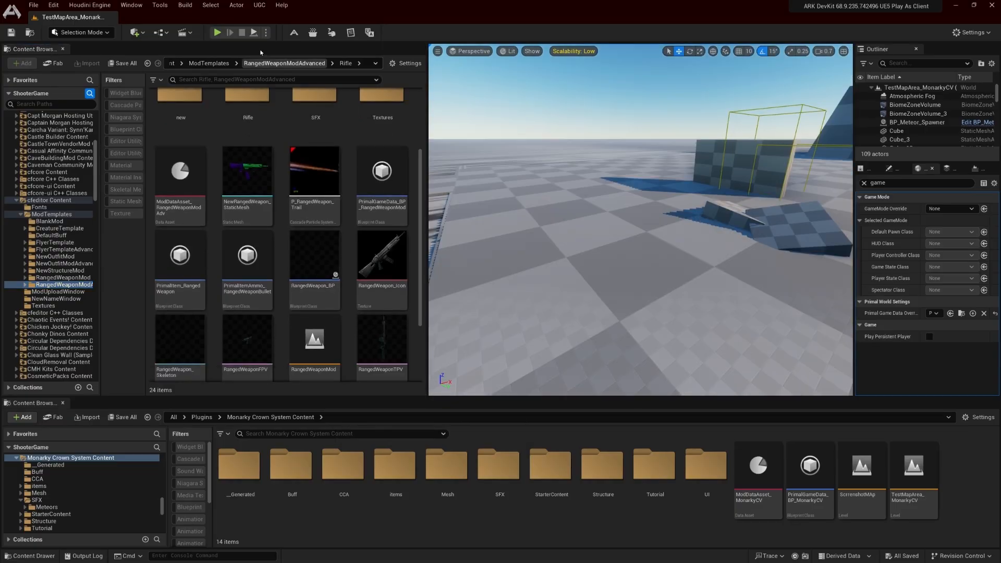
# Start creating a new ARK mod and look through the list of available templates, from EmptyMod to FlyerTemplate
pyautogui.click(259, 5)
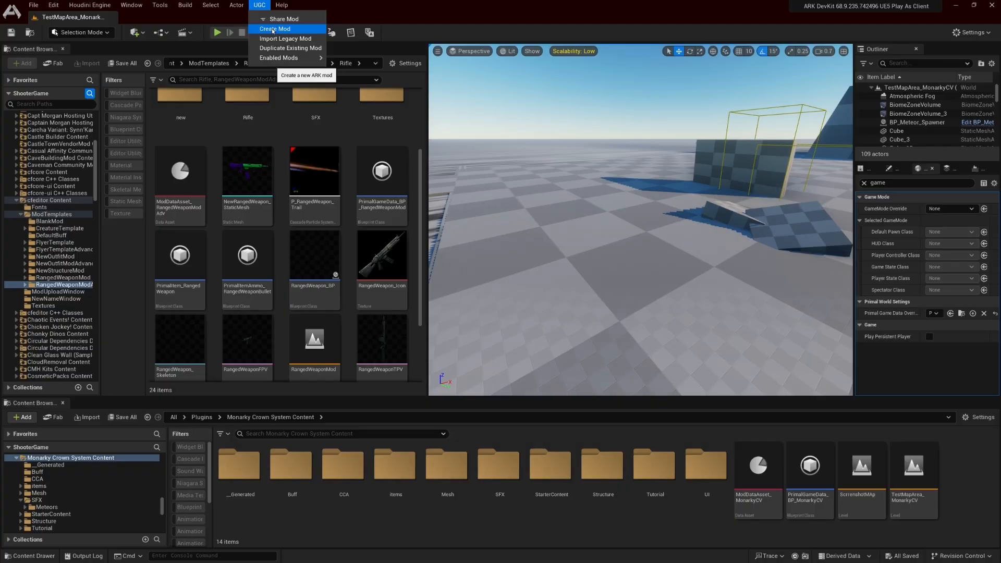
pyautogui.click(269, 29)
pyautogui.click(367, 130)
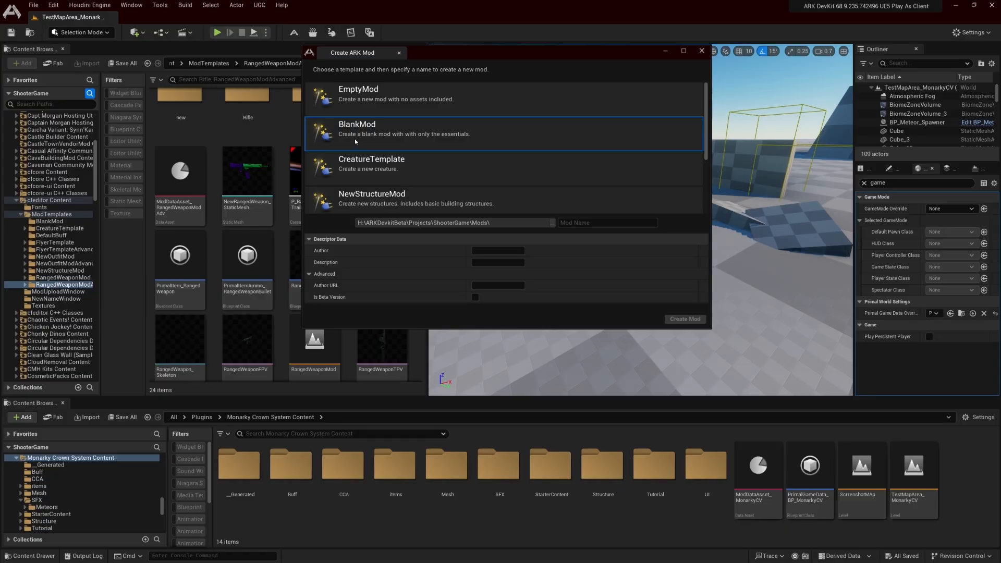
pyautogui.scroll(-4, 357, 139)
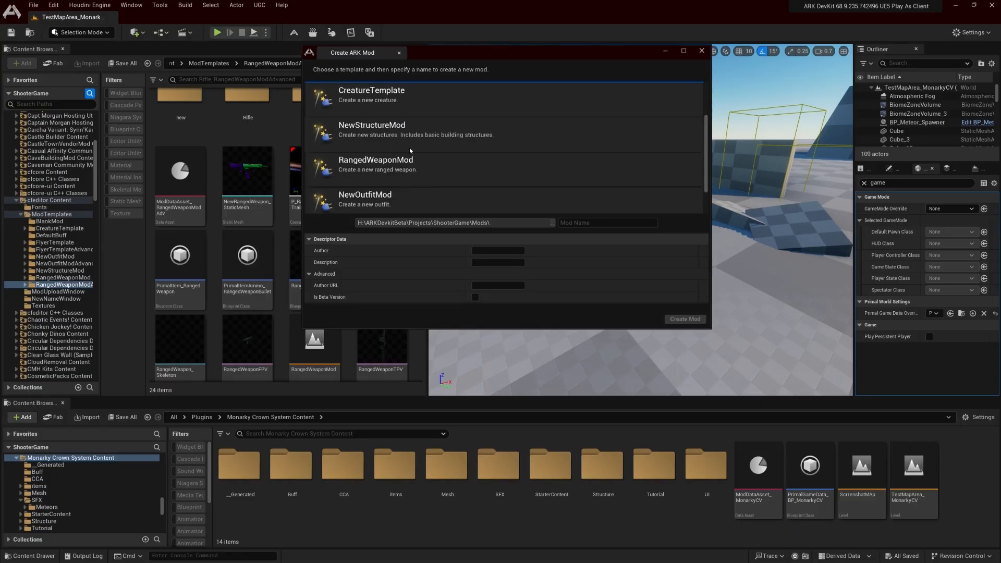
pyautogui.scroll(2, 451, 190)
pyautogui.scroll(2, 435, 196)
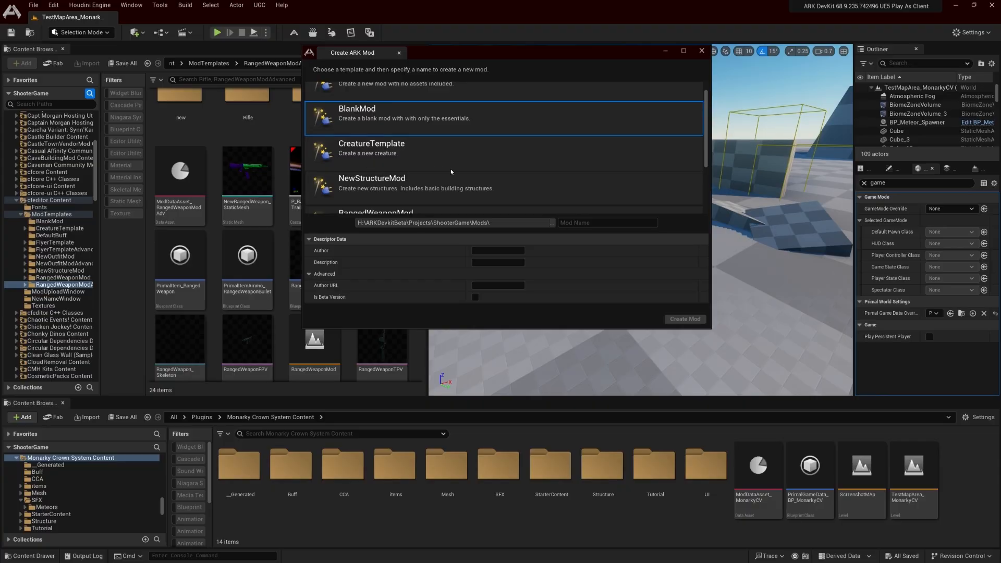
pyautogui.scroll(-3, 458, 179)
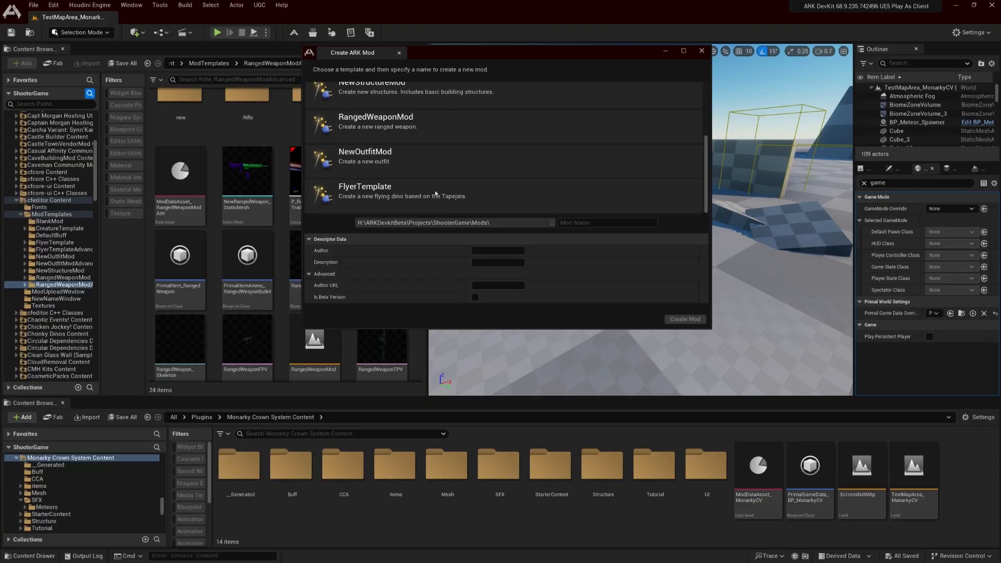
pyautogui.scroll(2, 435, 193)
pyautogui.scroll(1, 443, 196)
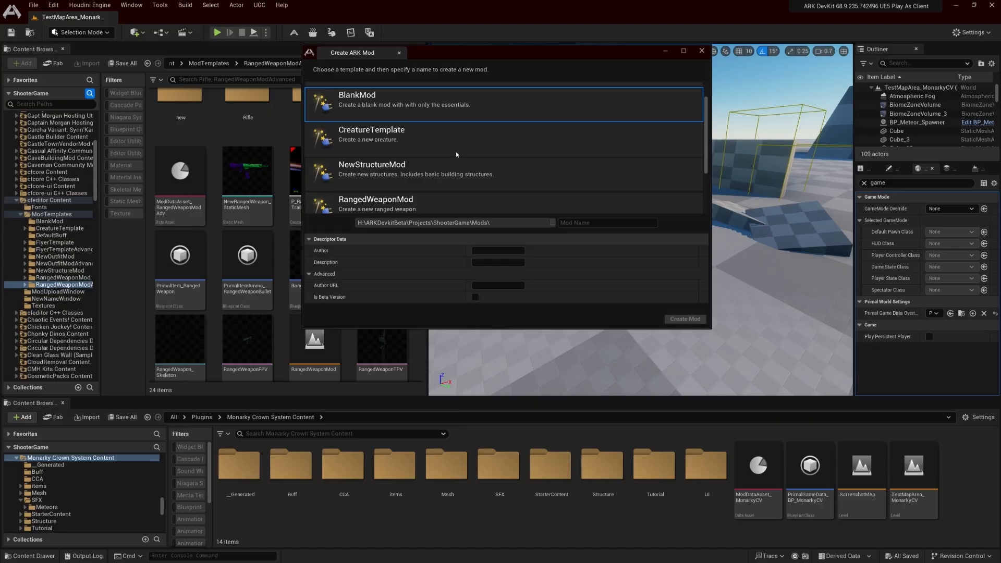
# Compare the CreatureTemplate, NewStructureMod, RangedWeaponMod, NewOutfitMod and FlyerTemplate options for the new mod
pyautogui.click(432, 146)
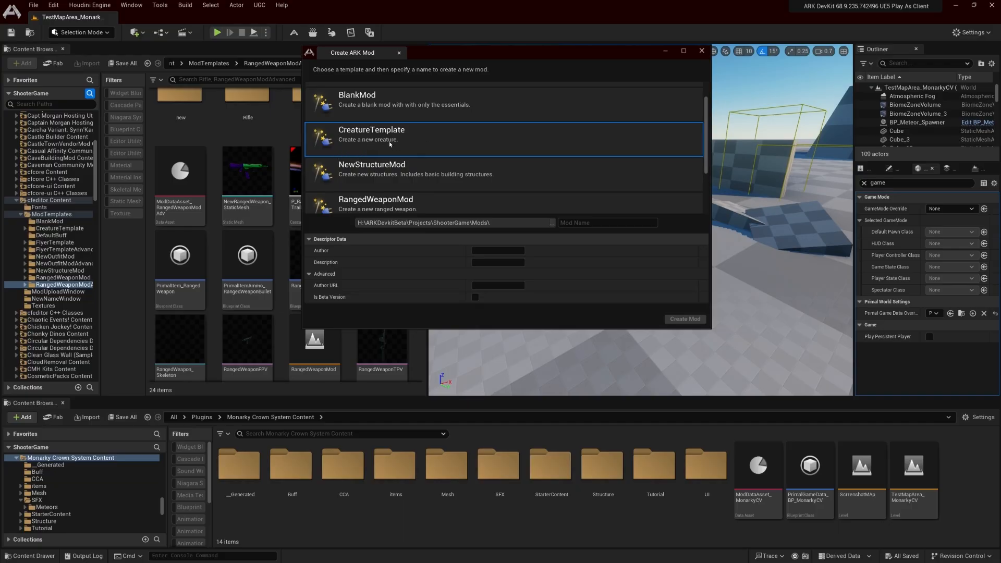
pyautogui.scroll(-1, 390, 142)
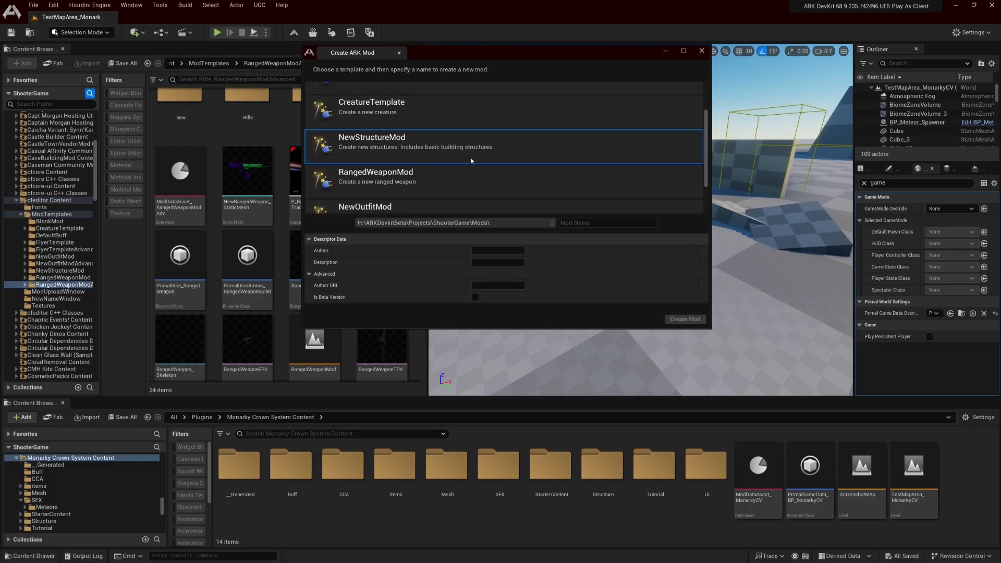
pyautogui.scroll(-1, 471, 161)
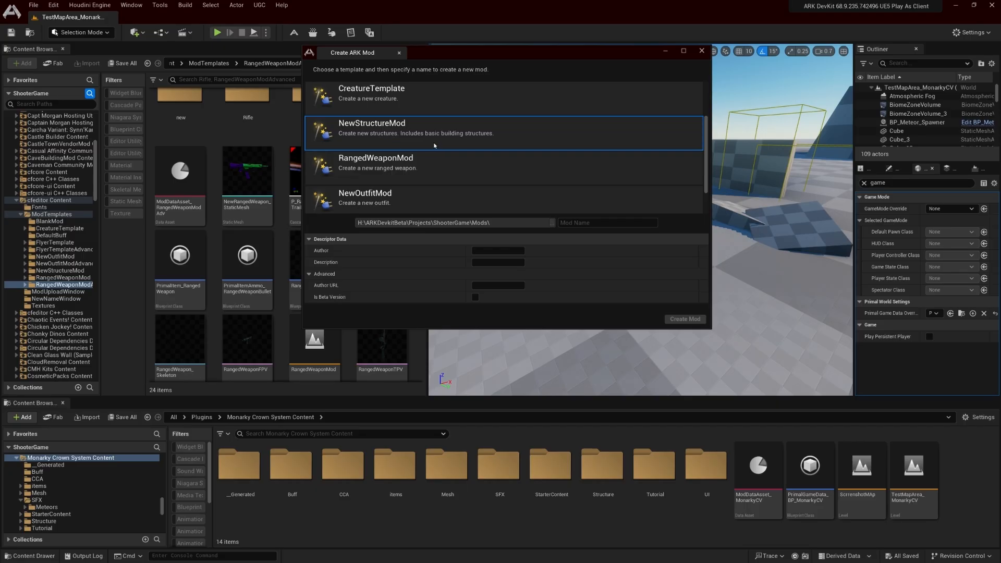
pyautogui.scroll(-3, 427, 142)
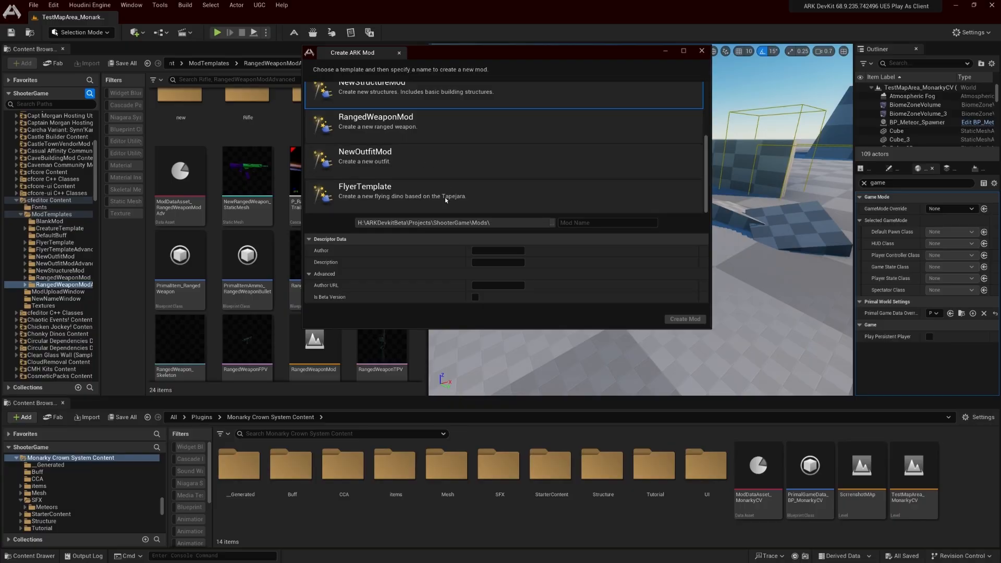
pyautogui.scroll(6, 417, 151)
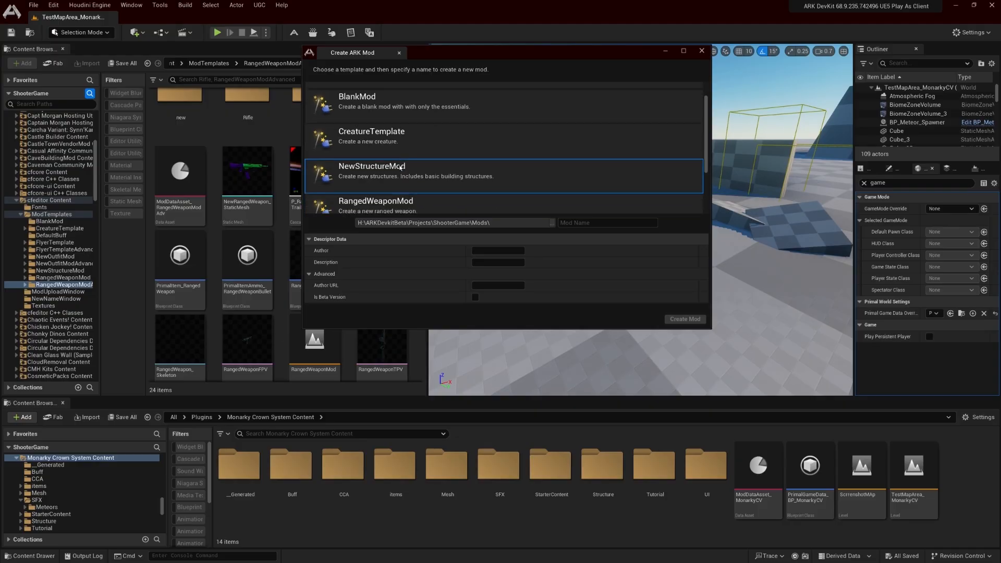
pyautogui.scroll(-1, 412, 167)
pyautogui.scroll(1, 407, 167)
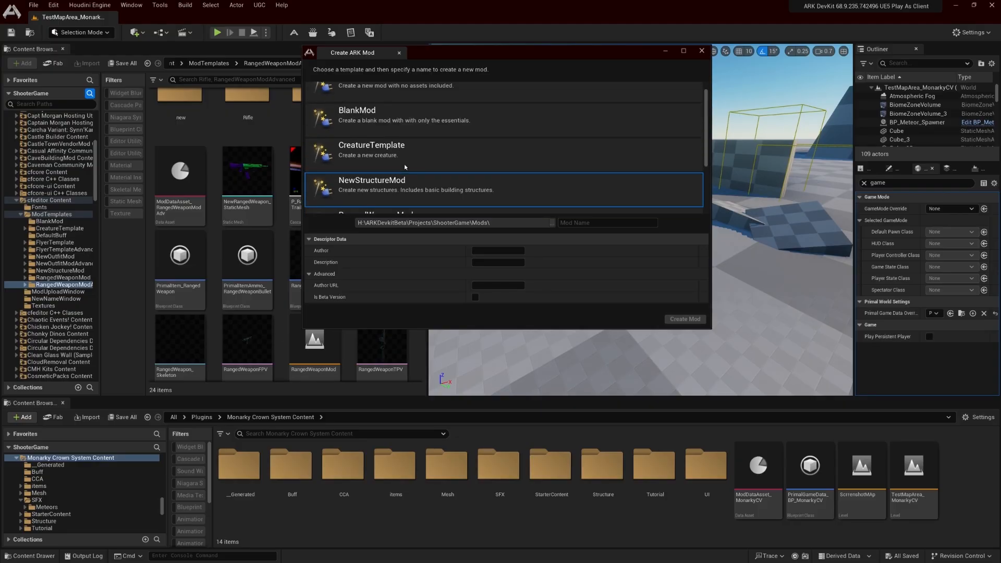
pyautogui.scroll(1, 412, 160)
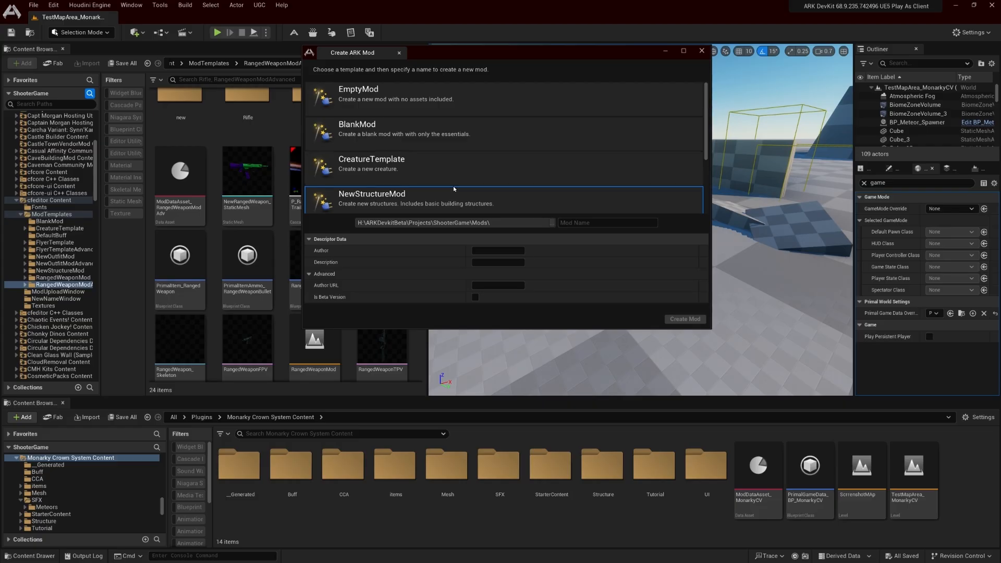
# Choose the BlankMod template for the new mod and enter HypersNewMod as its name
pyautogui.click(460, 138)
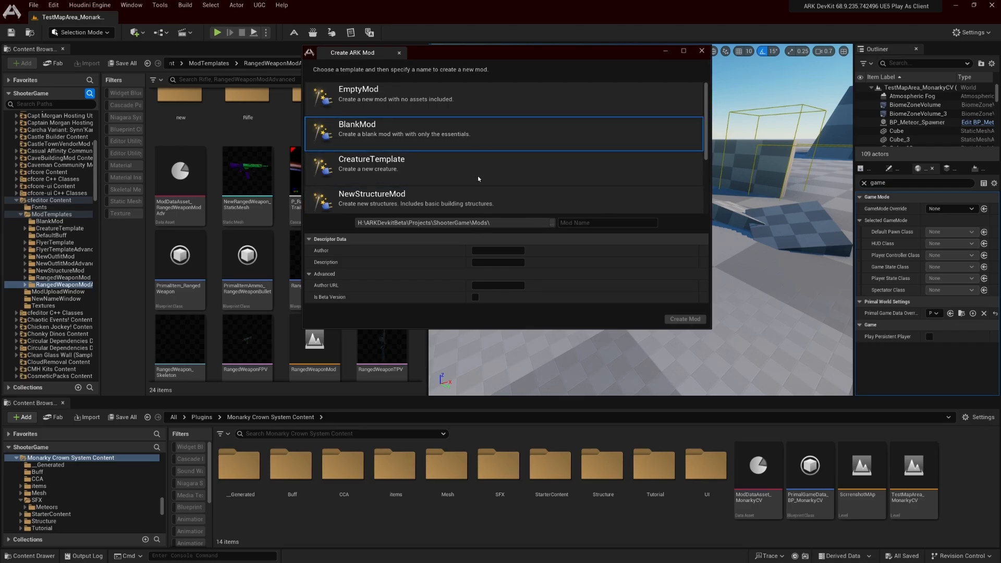
pyautogui.click(412, 97)
pyautogui.click(411, 136)
pyautogui.click(614, 223)
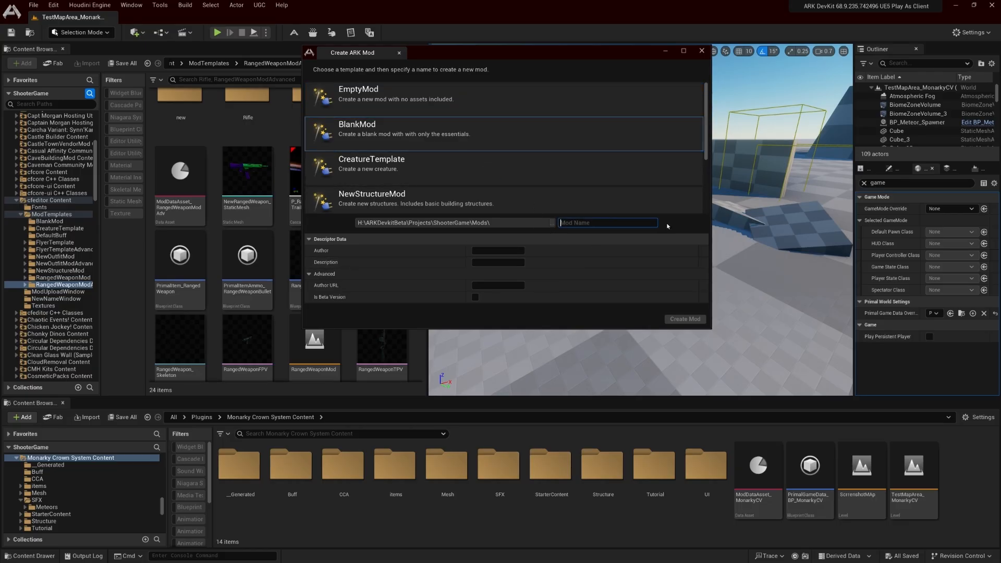
pyautogui.write('HypersNewMod')
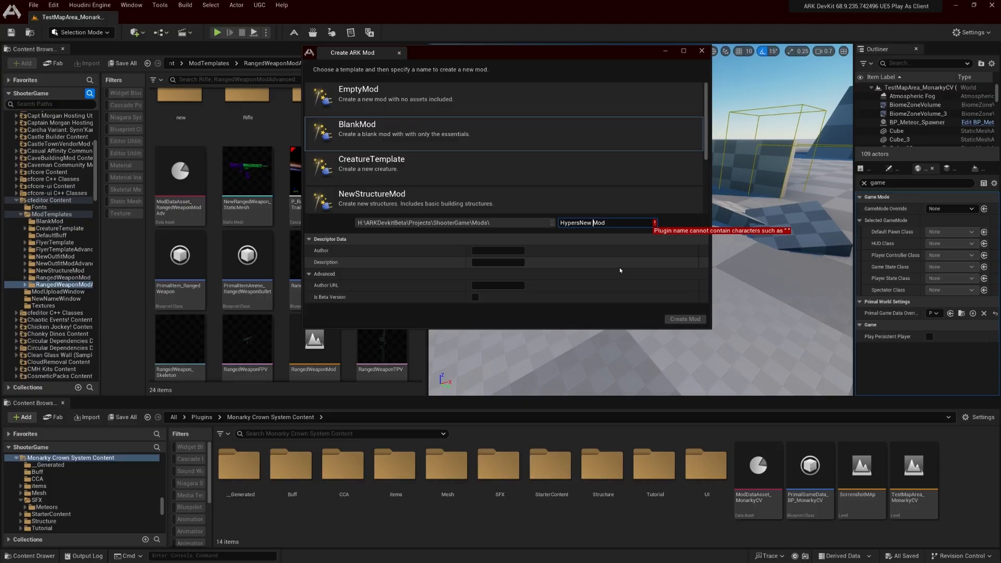
# Test an underscore, an equals sign and parentheses between "New" and "Mod" in the mod name, removing each one again
pyautogui.press('BackSpace')
pyautogui.write('_')
pyautogui.press('BackSpace')
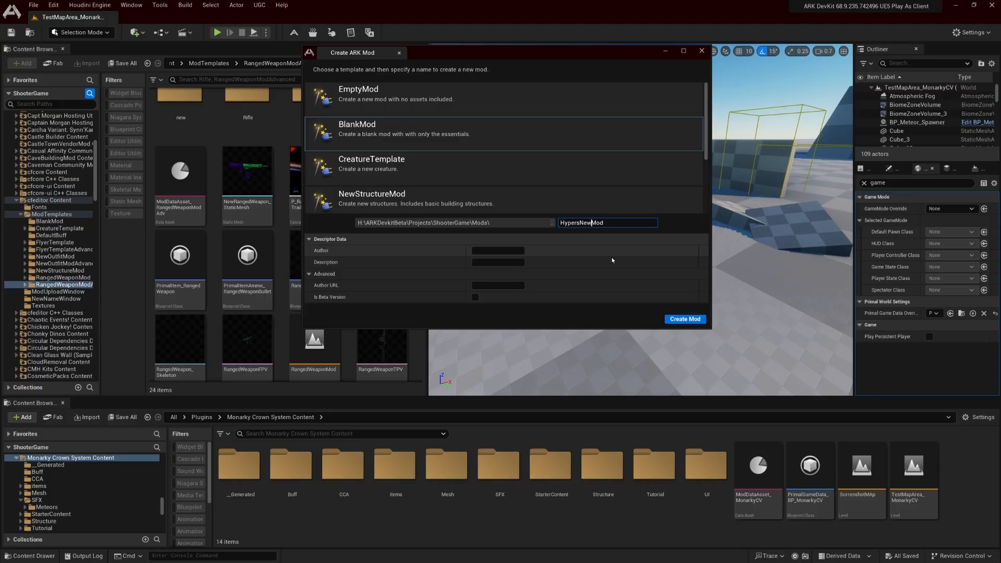
pyautogui.write('=')
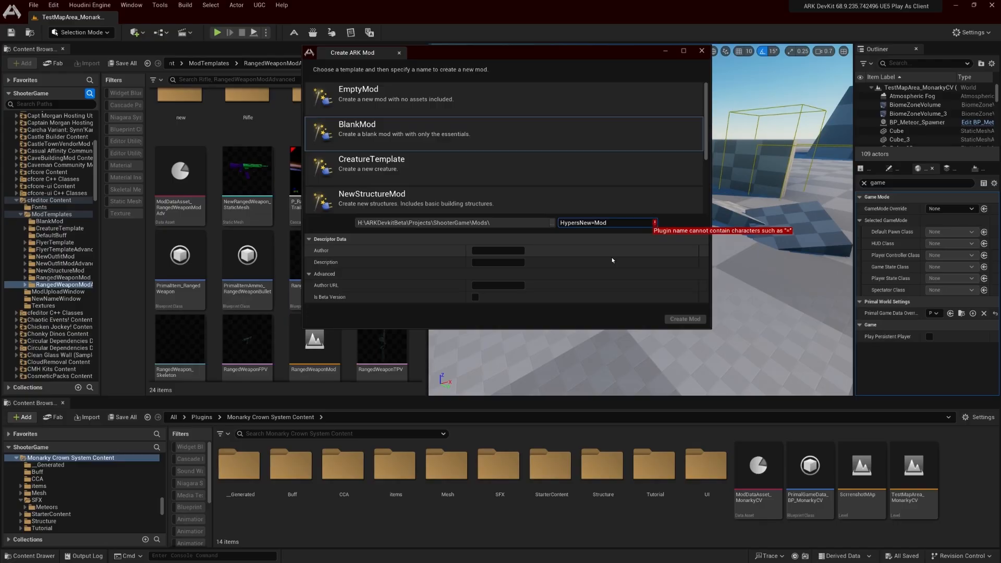
pyautogui.press('BackSpace')
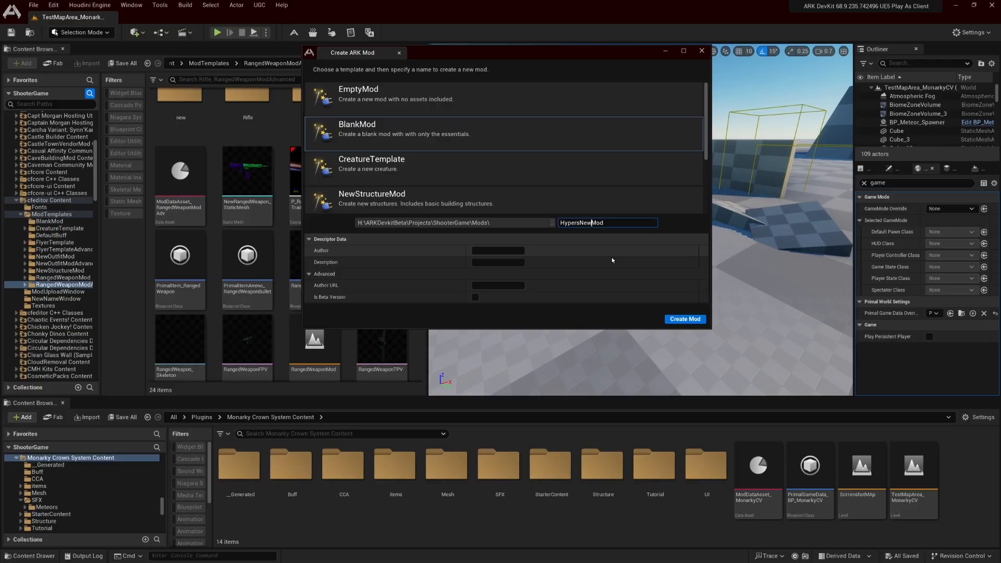
pyautogui.write('_')
pyautogui.press('BackSpace')
pyautogui.write(')')
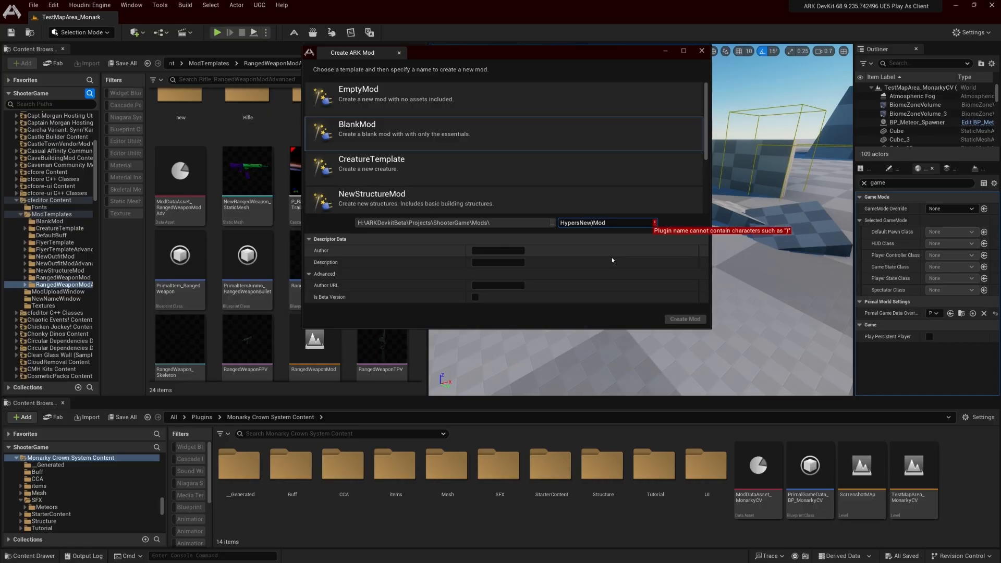
pyautogui.press('BackSpace')
pyautogui.write('(')
pyautogui.press('BackSpace')
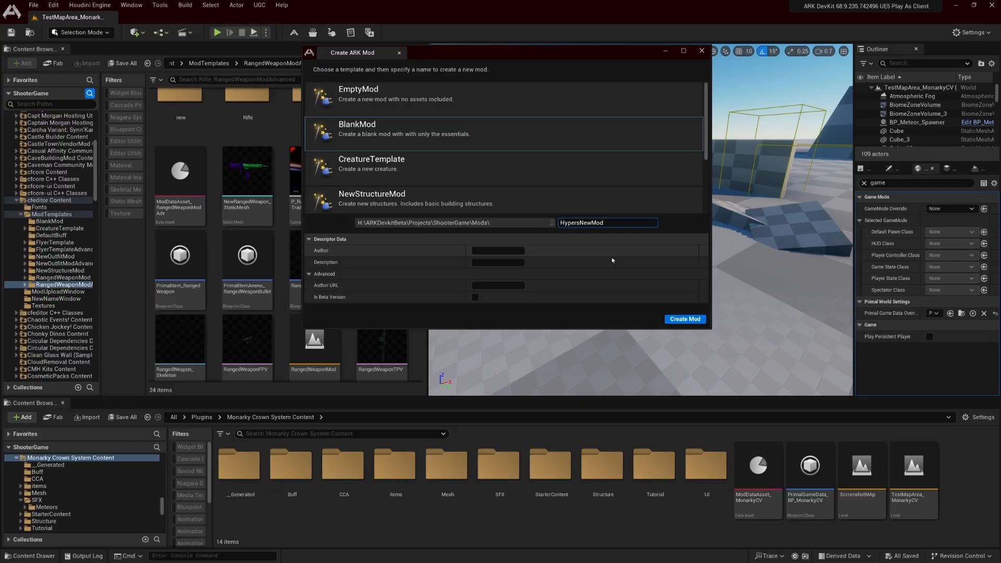
# Try the digits 14234 at the end of the mod name and remove them again
pyautogui.press('End')
pyautogui.write('14234')
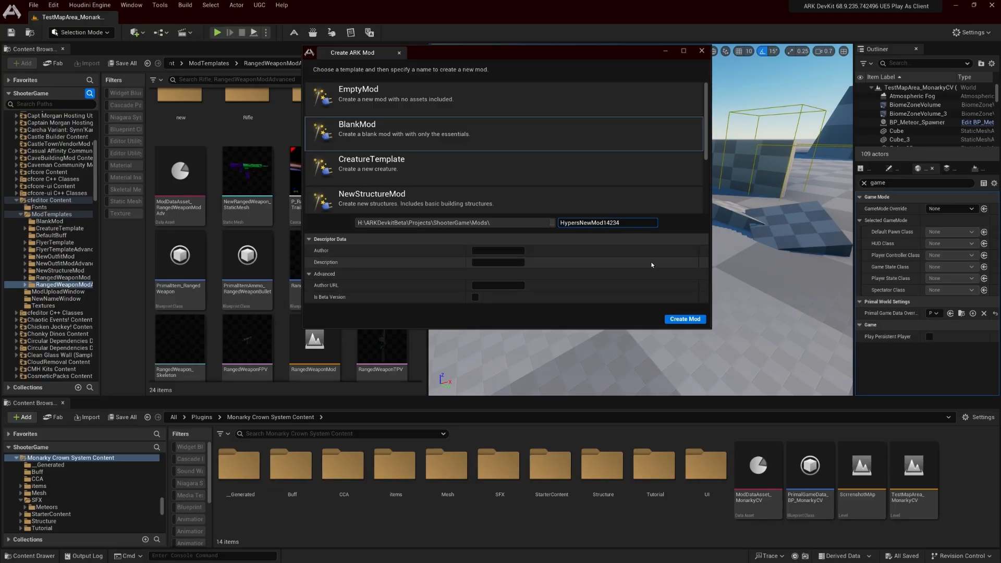
pyautogui.press('BackSpace')
pyautogui.press('BackSpace')
pyautogui.press('BackSpace')
pyautogui.press('BackSpace')
pyautogui.press('BackSpace')
# Enter the author's name in the new mod's descriptor data
pyautogui.click(497, 251)
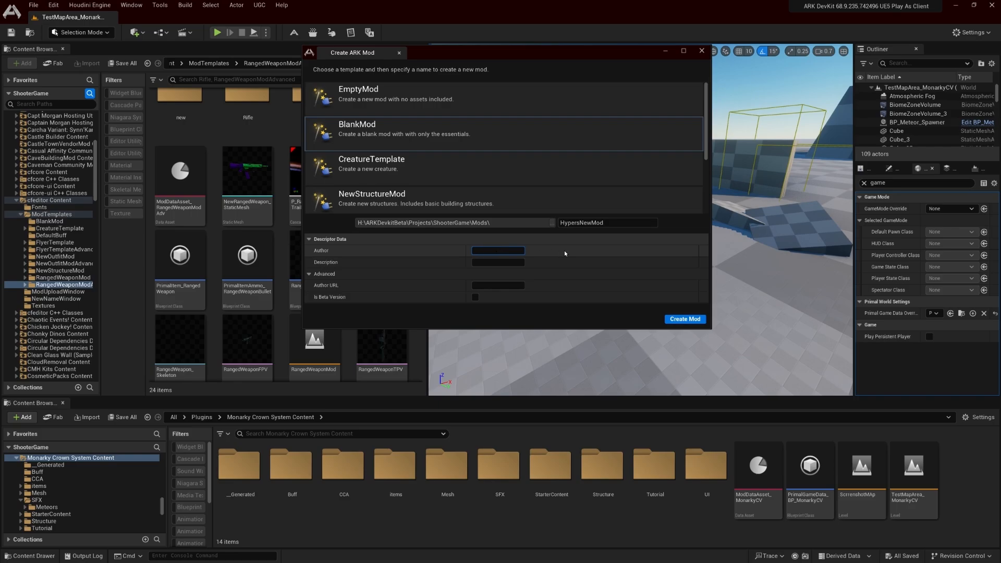
pyautogui.write('Hypernatrema')
pyautogui.press('Tab')
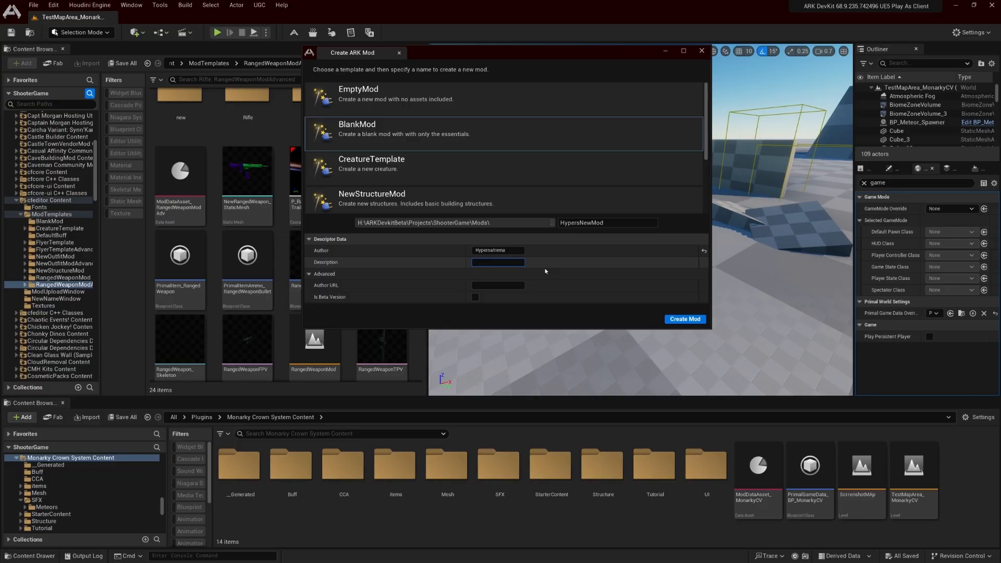
# Try random placeholder text as the mod's description and clear it again
pyautogui.write('lfbg:FUgbs;efgufu')
pyautogui.press('BackSpace')
pyautogui.press('BackSpace')
pyautogui.press('BackSpace')
pyautogui.press('BackSpace')
pyautogui.press('BackSpace')
pyautogui.press('BackSpace')
pyautogui.press('BackSpace')
pyautogui.press('BackSpace')
pyautogui.press('BackSpace')
pyautogui.press('BackSpace')
pyautogui.press('BackSpace')
pyautogui.press('BackSpace')
pyautogui.press('BackSpace')
pyautogui.press('BackSpace')
pyautogui.press('BackSpace')
pyautogui.press('BackSpace')
# Leave the author URL empty and collapse the Advanced section of the mod's descriptor data
pyautogui.click(505, 285)
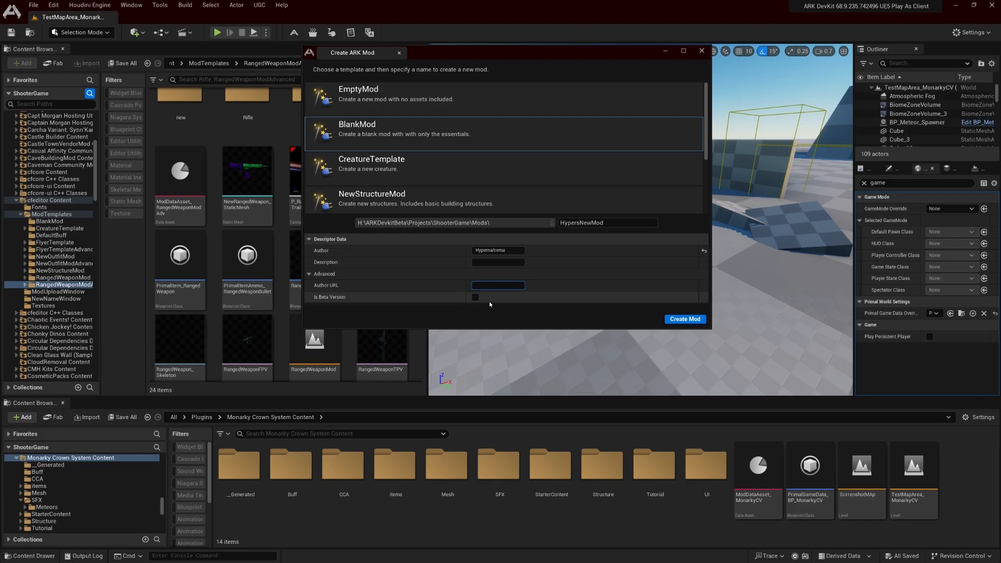
pyautogui.click(309, 275)
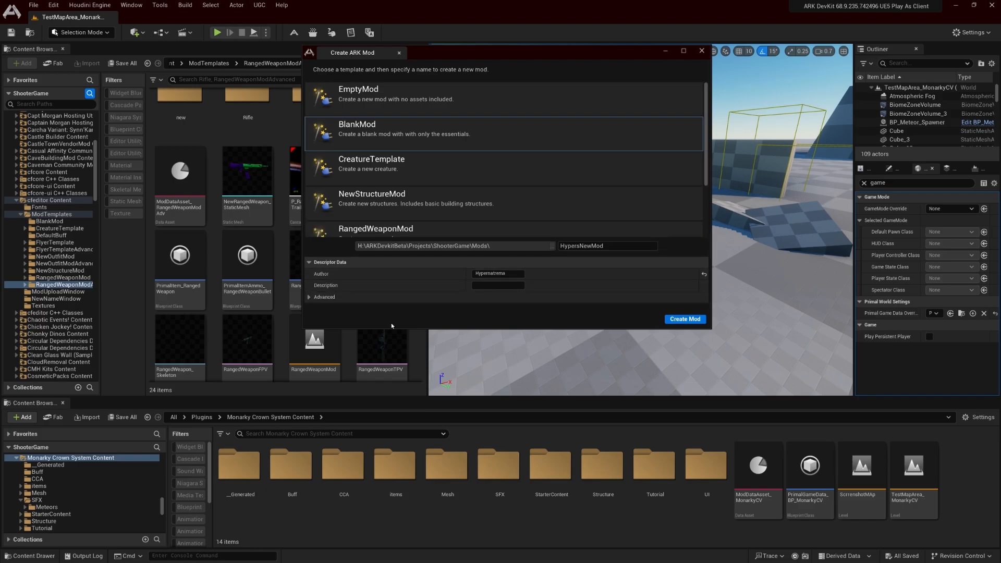
pyautogui.click(438, 297)
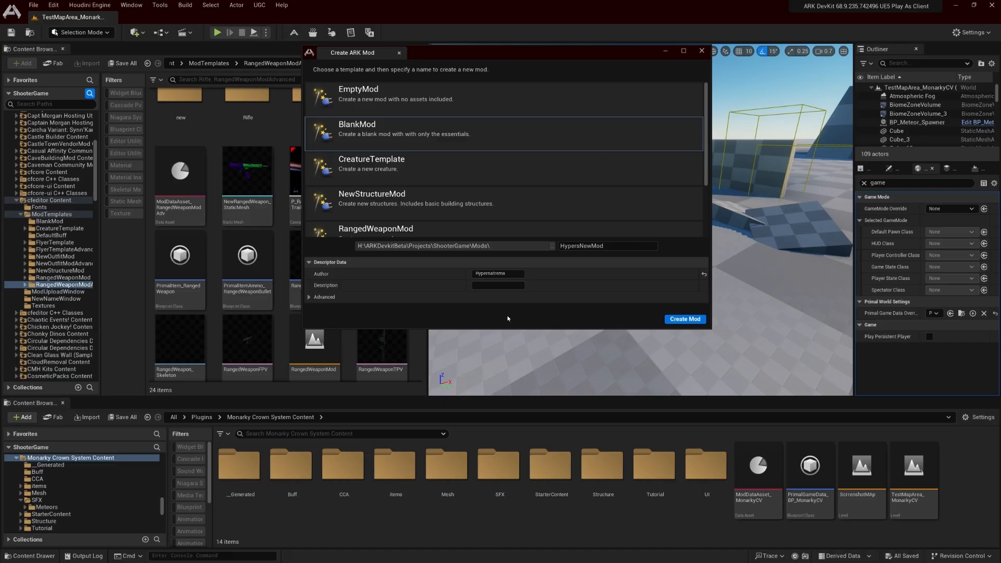
pyautogui.click(513, 274)
pyautogui.click(516, 275)
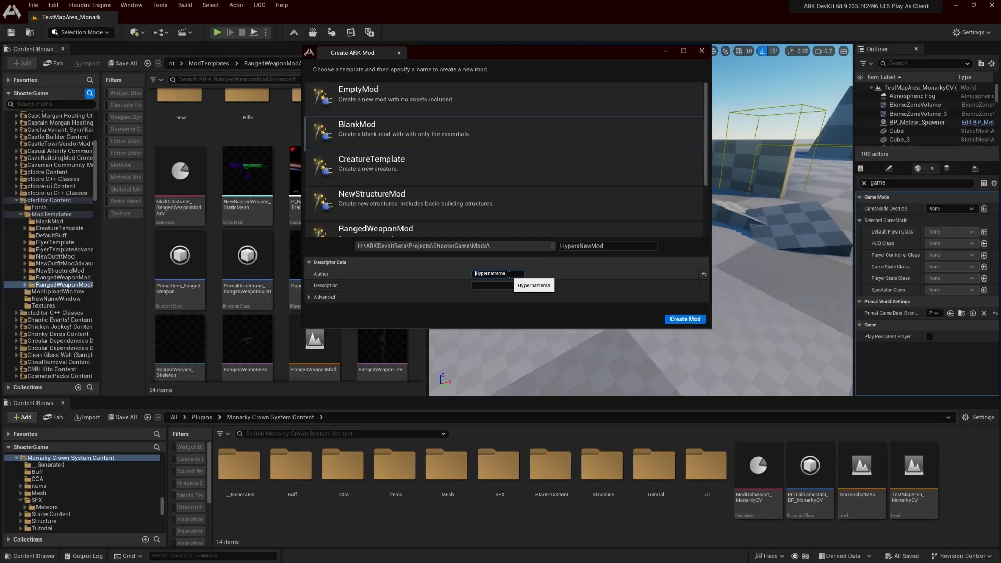
pyautogui.doubleClick(508, 274)
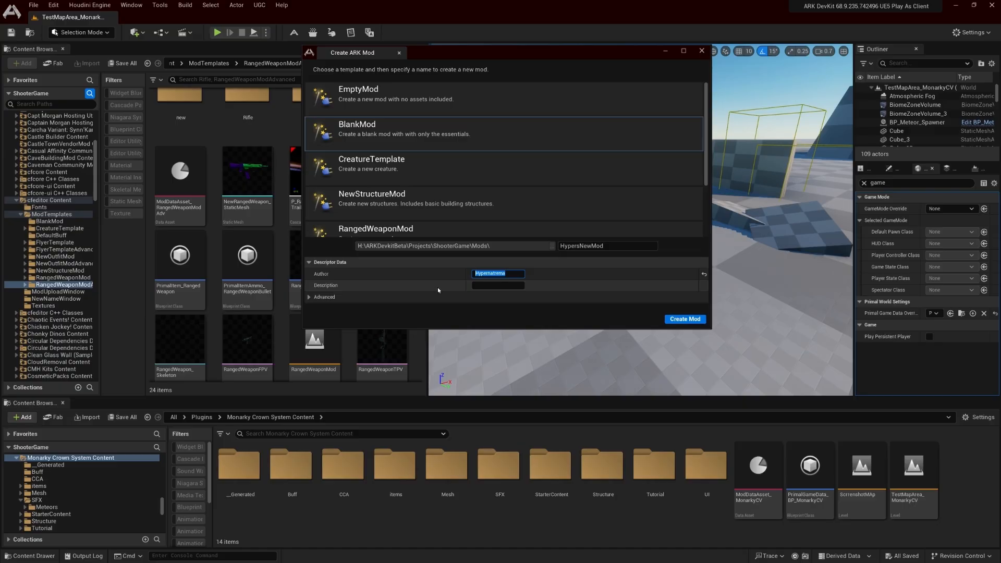
pyautogui.click(556, 279)
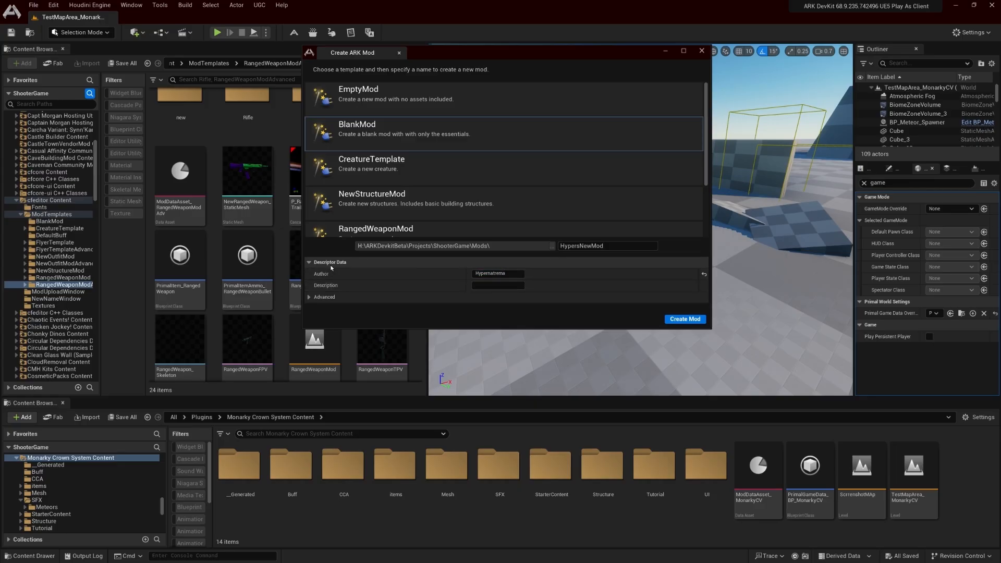
pyautogui.click(599, 246)
pyautogui.doubleClick(599, 245)
pyautogui.moveTo(612, 245); pyautogui.dragTo(556, 249)
pyautogui.click(613, 256)
pyautogui.moveTo(609, 246); pyautogui.dragTo(565, 240)
pyautogui.doubleClick(610, 246)
pyautogui.click(608, 246)
pyautogui.moveTo(615, 247); pyautogui.dragTo(544, 246)
# Add the digits 54351 to the end of the mod name HypersNewMod and create the mod from the BlankMod template
pyautogui.click(612, 248)
pyautogui.write('5451')
pyautogui.press('Return')
pyautogui.moveTo(624, 246); pyautogui.dragTo(538, 246)
pyautogui.click(652, 270)
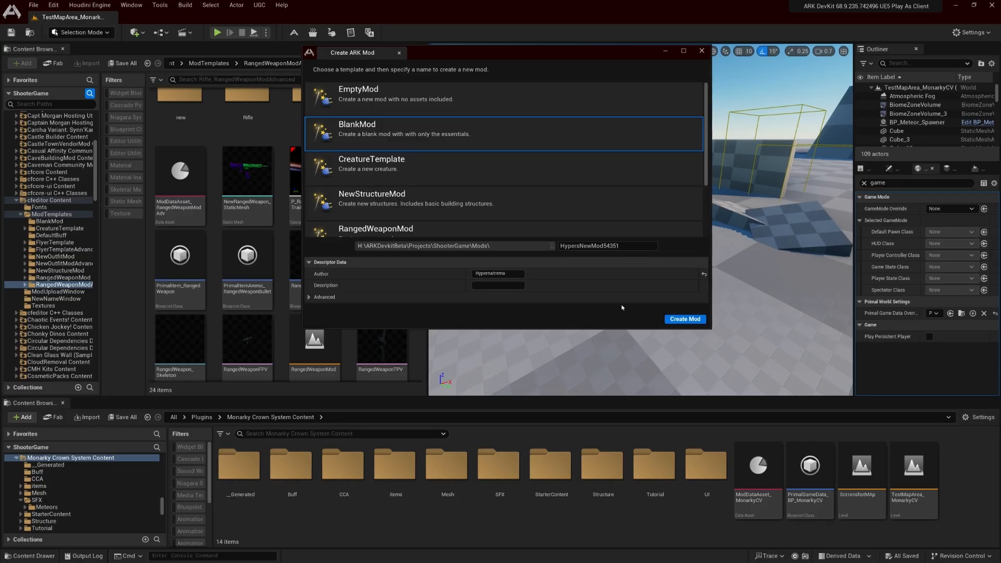
pyautogui.click(684, 319)
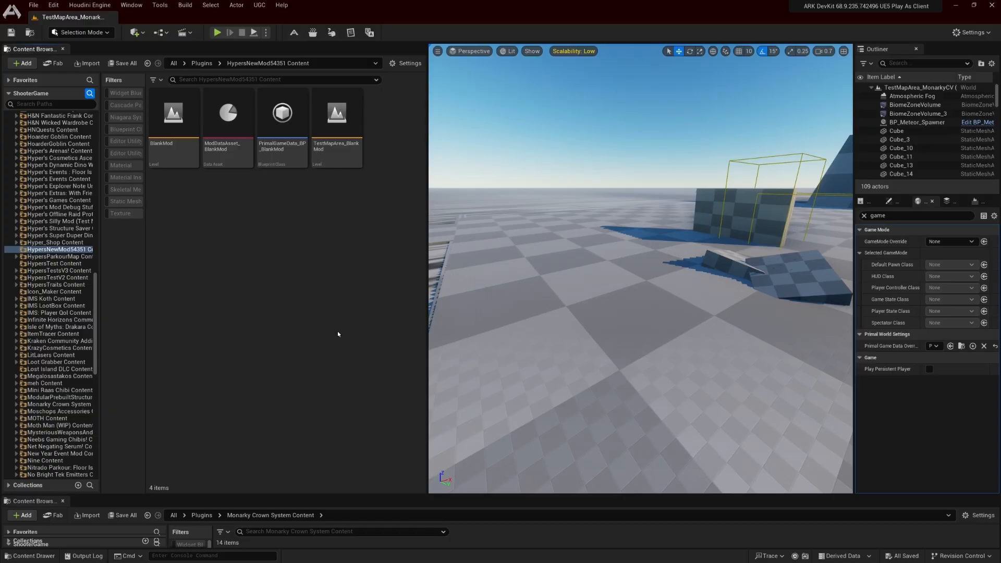
# Preview the Unreal Console window from the Windows taskbar and look at its window commands without applying any
pyautogui.press('super')
pyautogui.moveTo(674, 554)
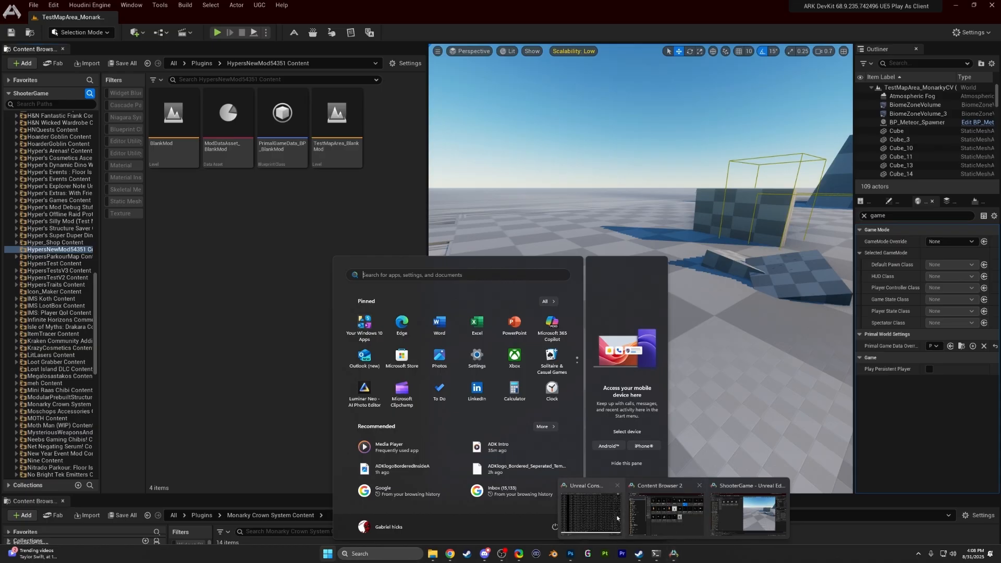
pyautogui.moveTo(606, 521)
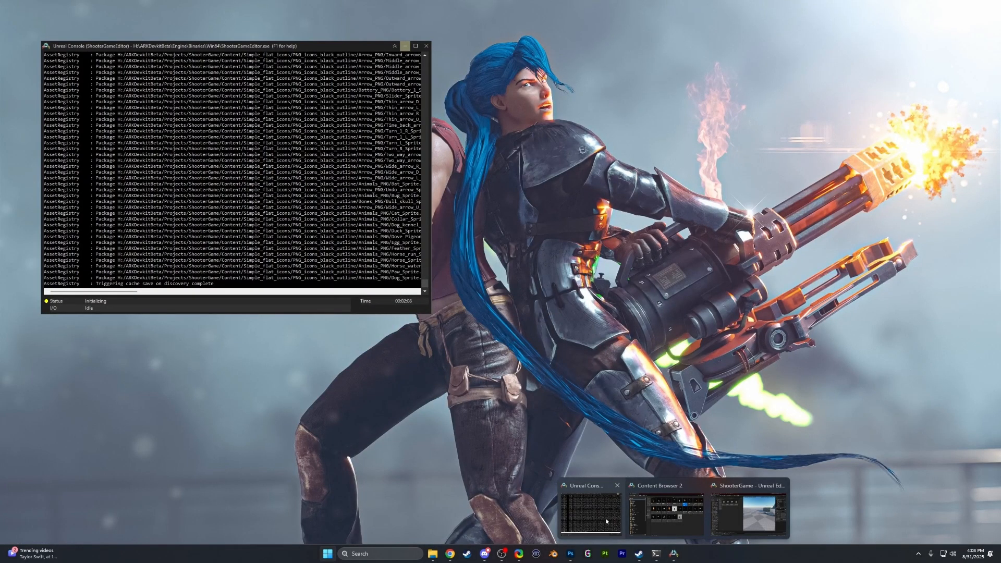
pyautogui.rightClick(606, 522)
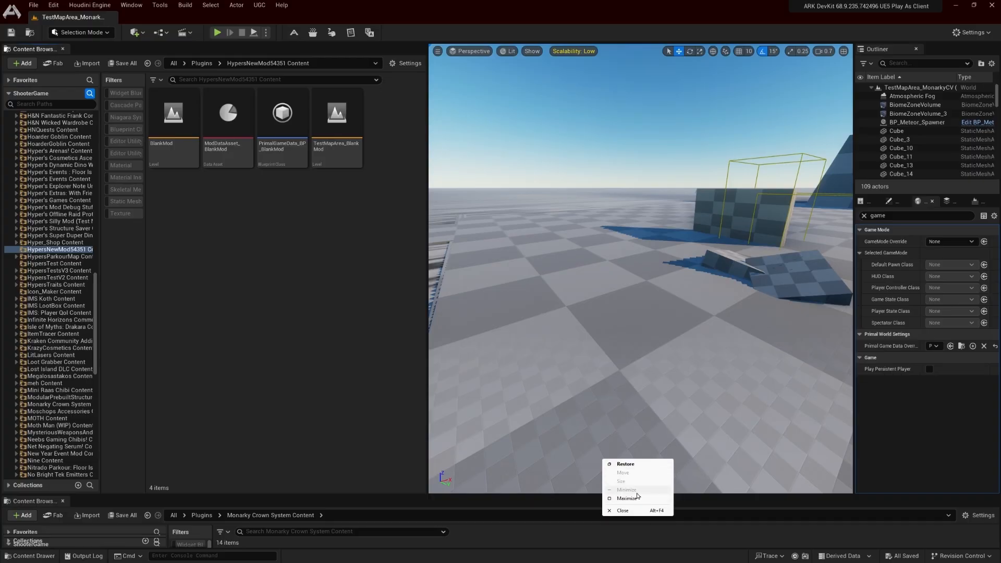
pyautogui.click(592, 538)
pyautogui.press('super')
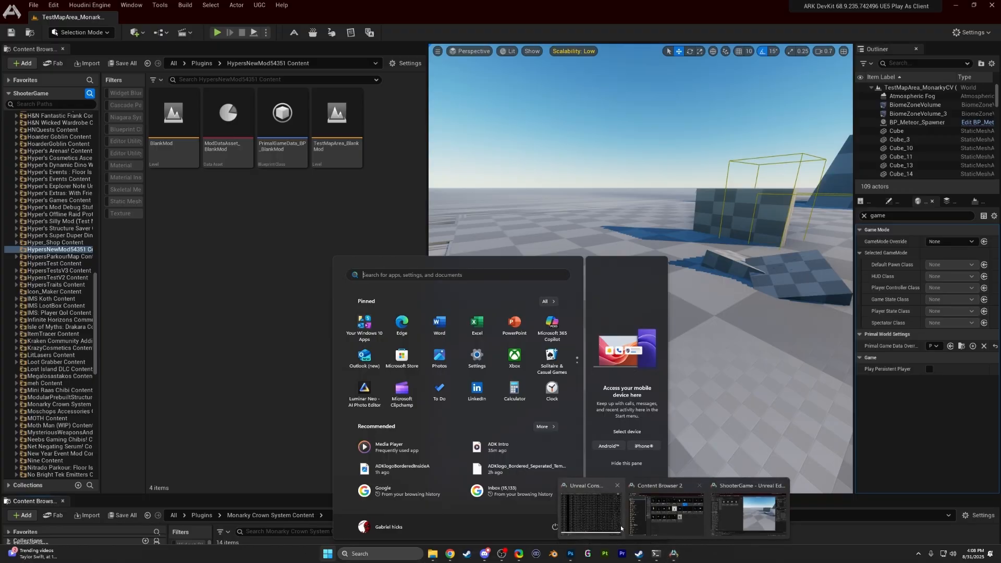
pyautogui.moveTo(619, 528)
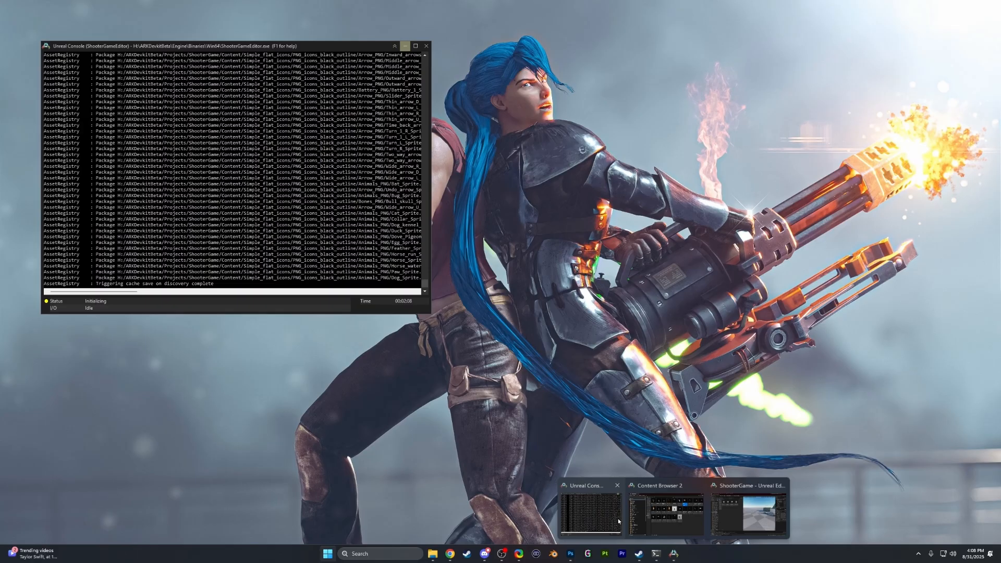
pyautogui.rightClick(619, 519)
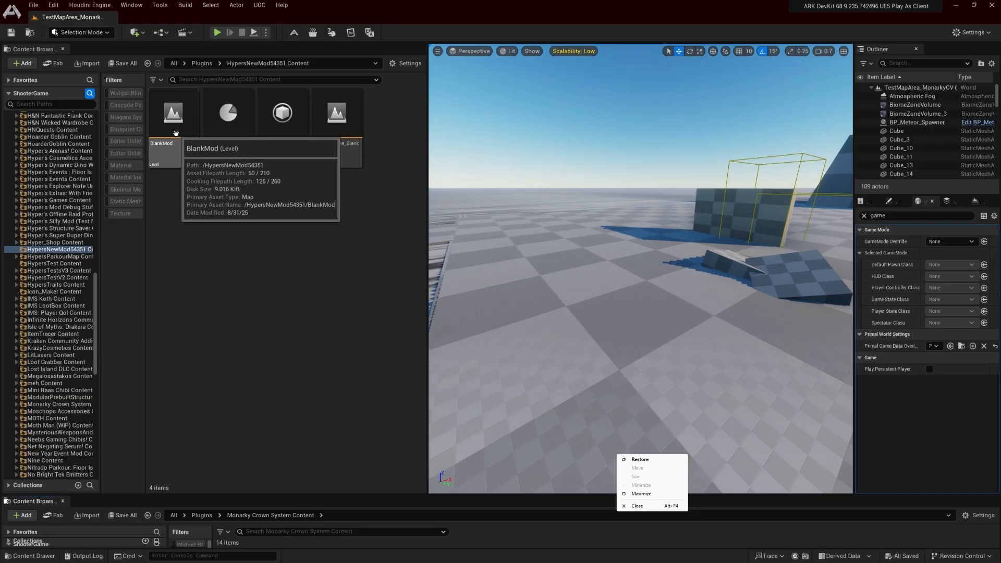
pyautogui.moveTo(354, 148)
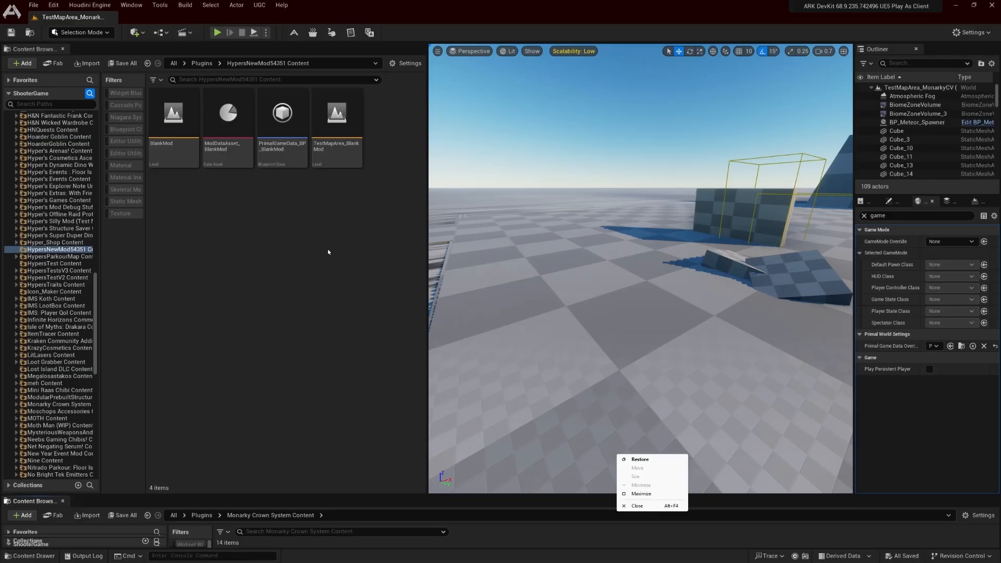
pyautogui.click(208, 321)
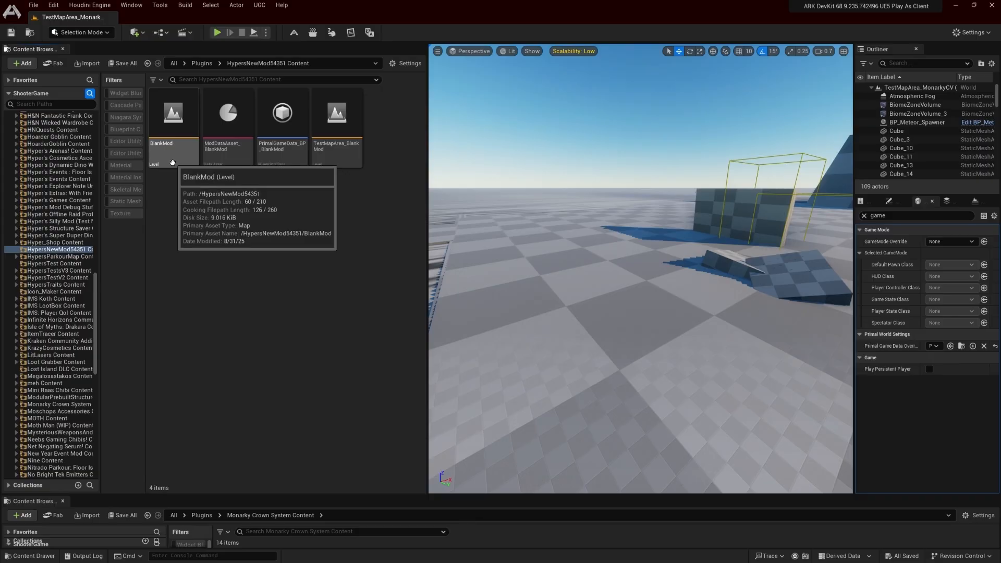
# Open the TestMapArea_BlankMod level from the new mod's content folder and look around its test geometry
pyautogui.moveTo(178, 155)
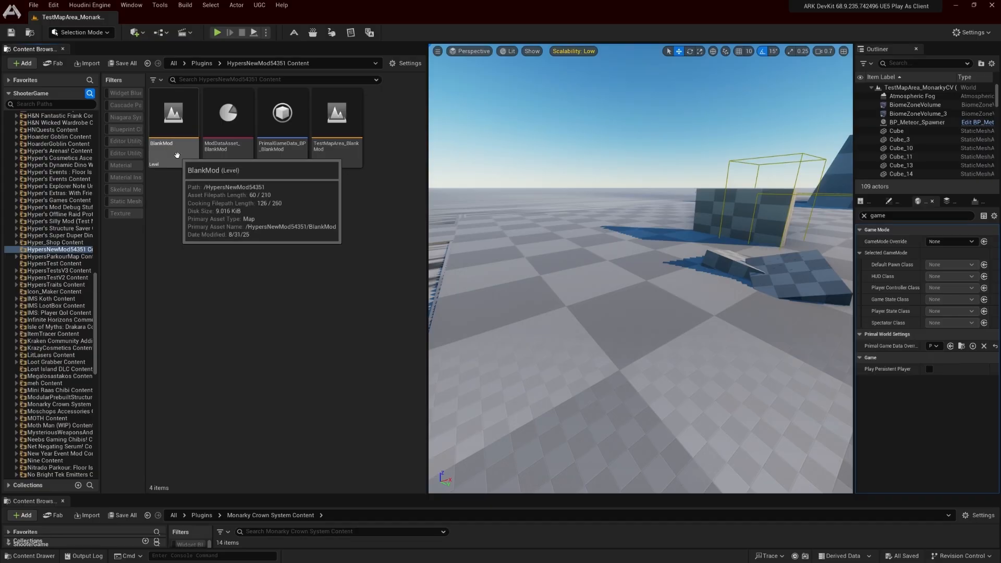
pyautogui.moveTo(232, 166)
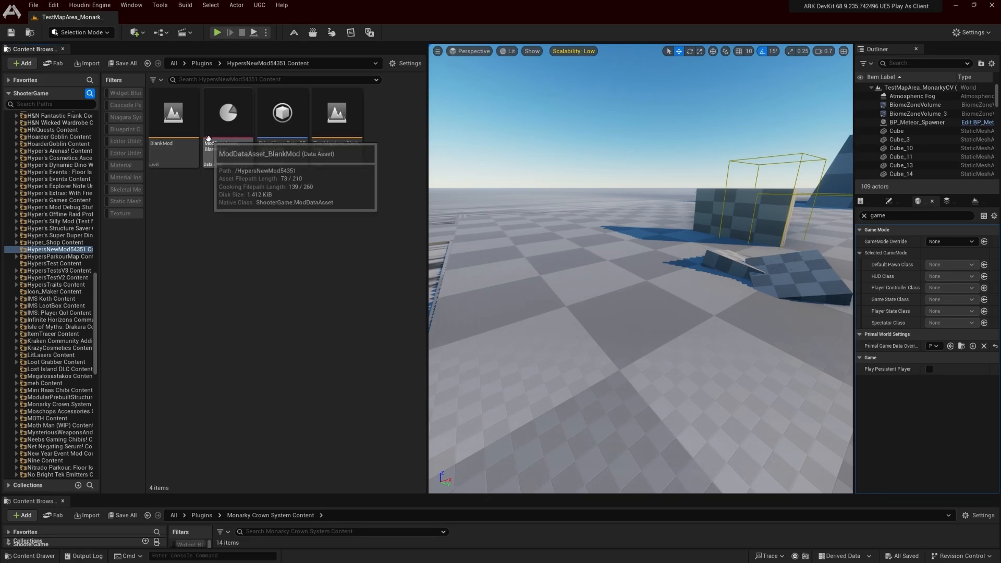
pyautogui.moveTo(291, 143)
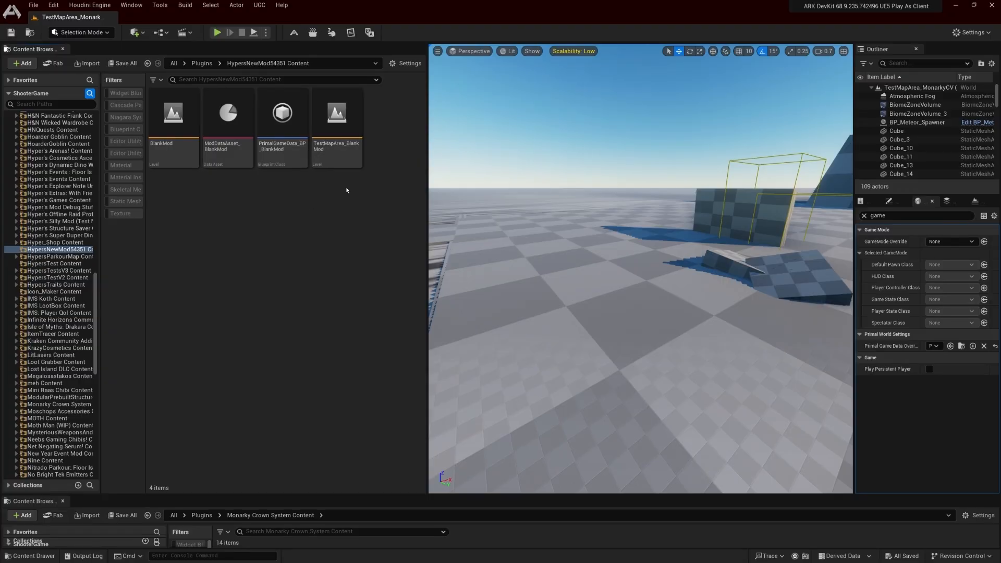
pyautogui.click(341, 144)
pyautogui.doubleClick(341, 144)
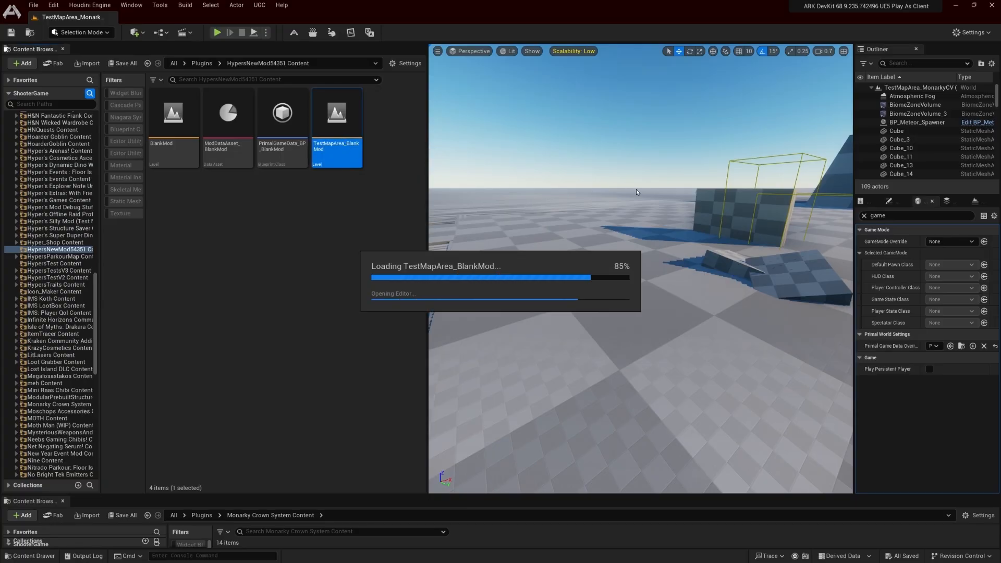
pyautogui.moveTo(618, 203); pyautogui.dragTo(594, 225, button='right')
pyautogui.press('s')
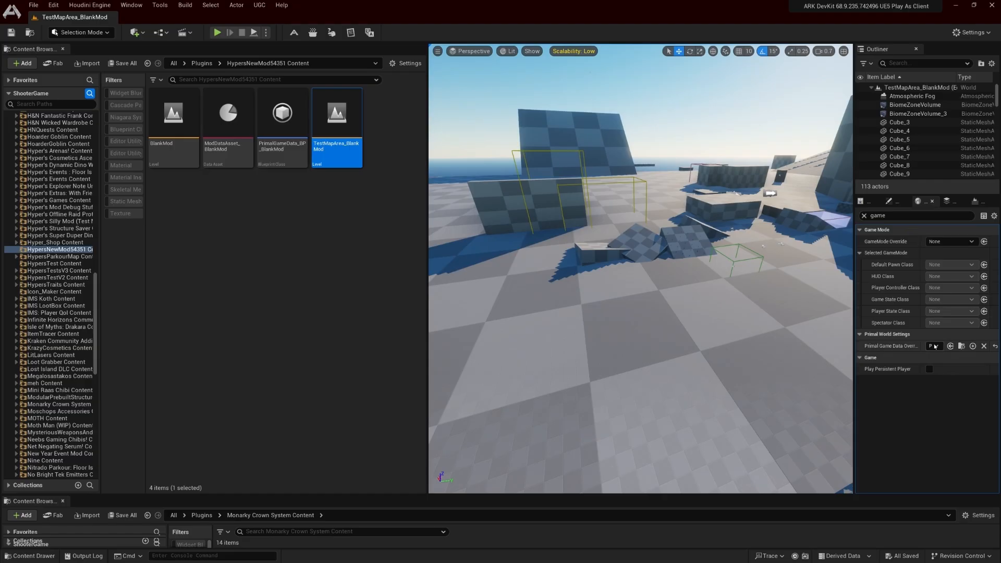
pyautogui.moveTo(751, 292); pyautogui.dragTo(774, 291, button='right')
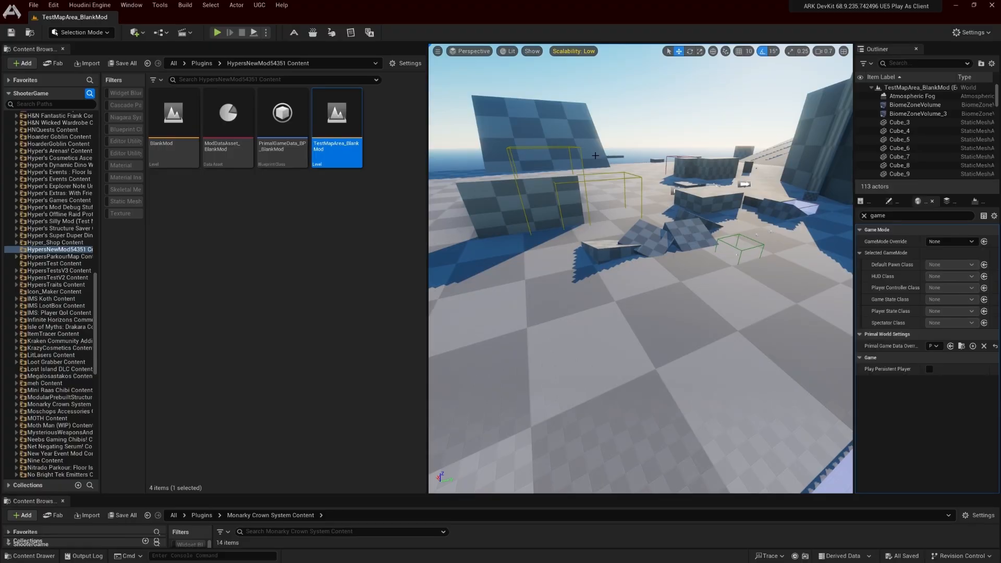
pyautogui.click(341, 263)
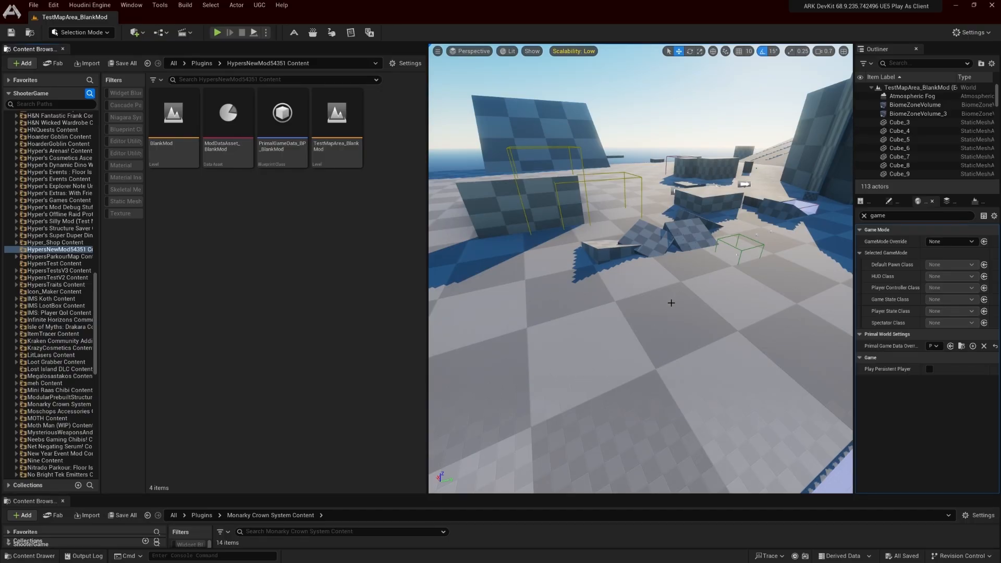
pyautogui.moveTo(673, 303); pyautogui.dragTo(642, 301, button='right')
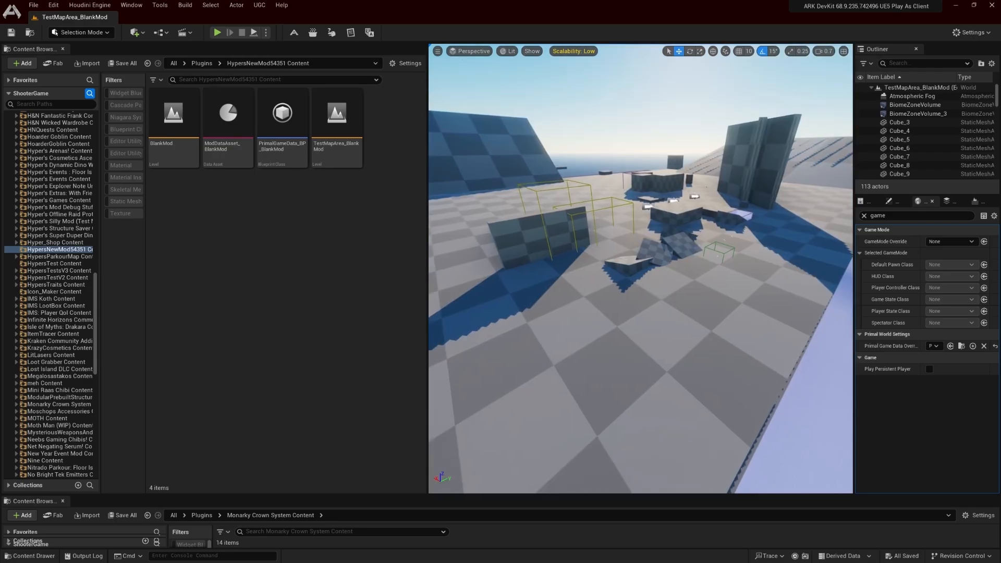
# Try deleting floor geometry and raising a checkered wall block in the test map, and undo these edits
pyautogui.click(707, 318)
pyautogui.press('Delete')
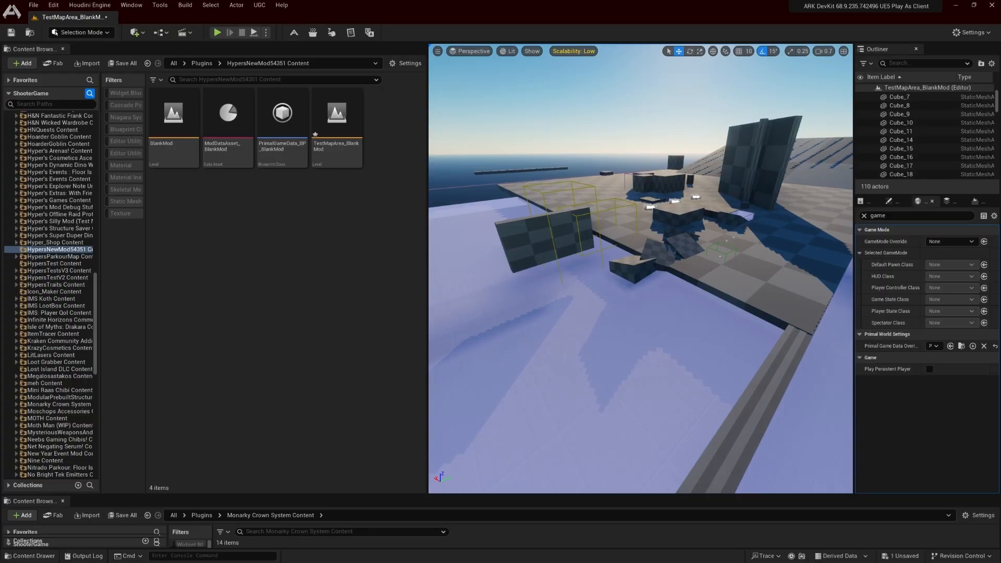
pyautogui.click(547, 237)
pyautogui.moveTo(545, 216); pyautogui.dragTo(529, 151)
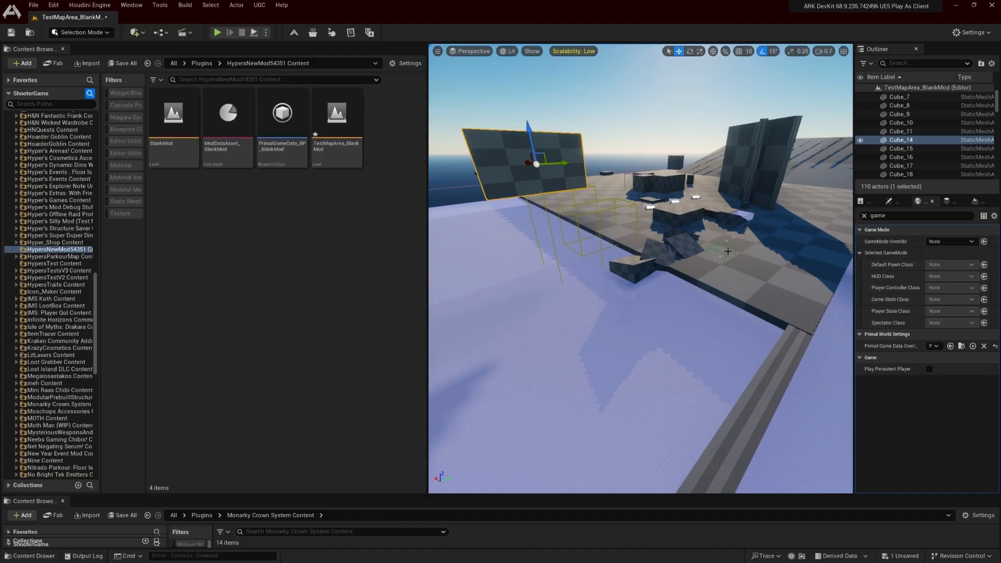
pyautogui.hotkey('ctrl', 'z')
pyautogui.hotkey('ctrl', 'z')
pyautogui.hotkey('ctrl', 'z')
pyautogui.hotkey('ctrl', 'z')
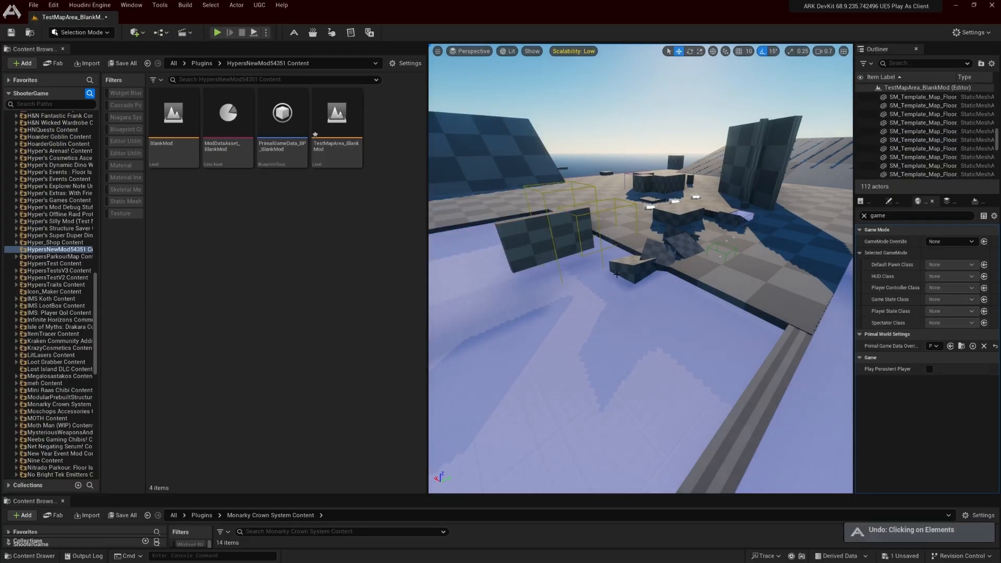
# Delete the BlankMod level from the HypersNewMod54351 content folder
pyautogui.click(174, 130)
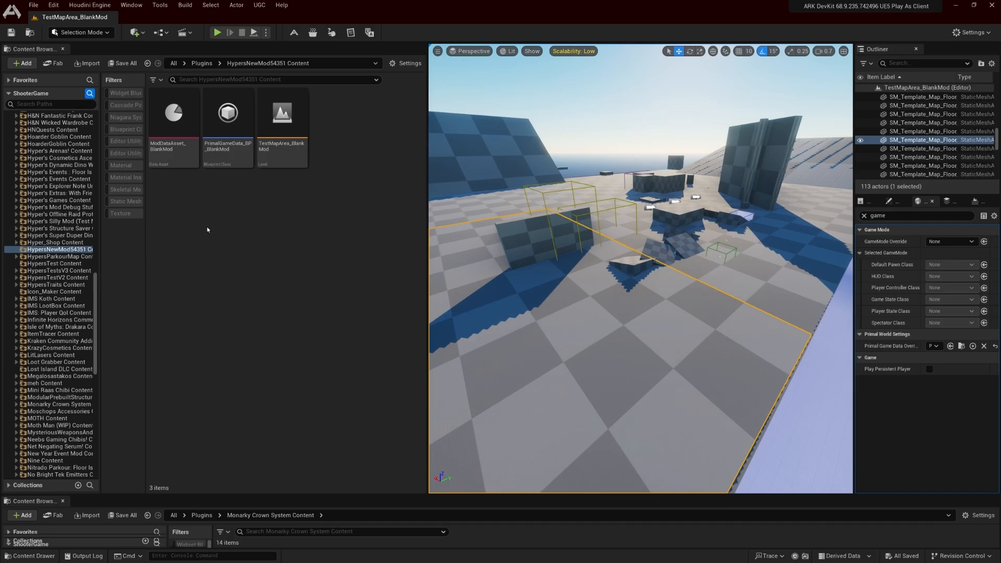
pyautogui.moveTo(233, 162)
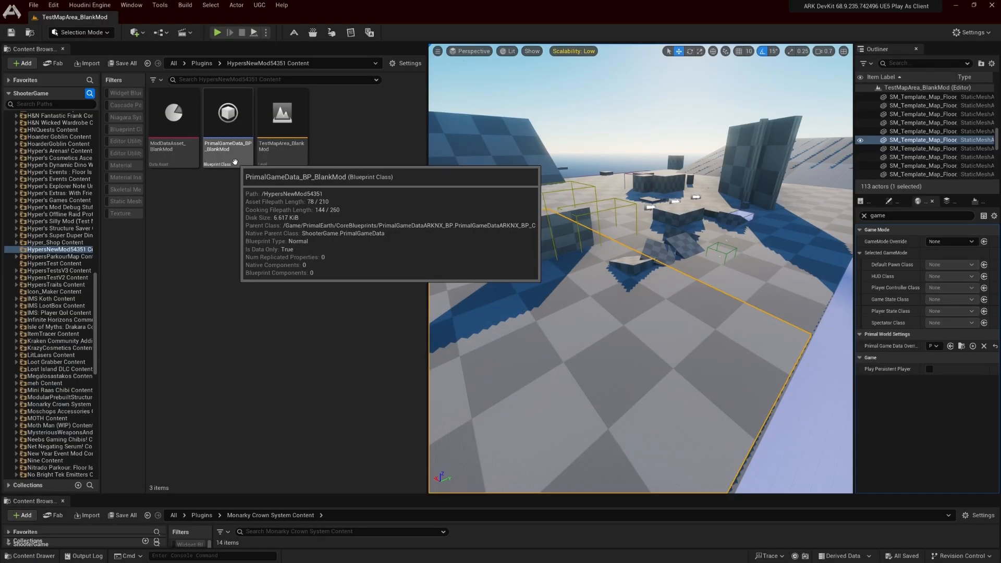
pyautogui.moveTo(179, 153)
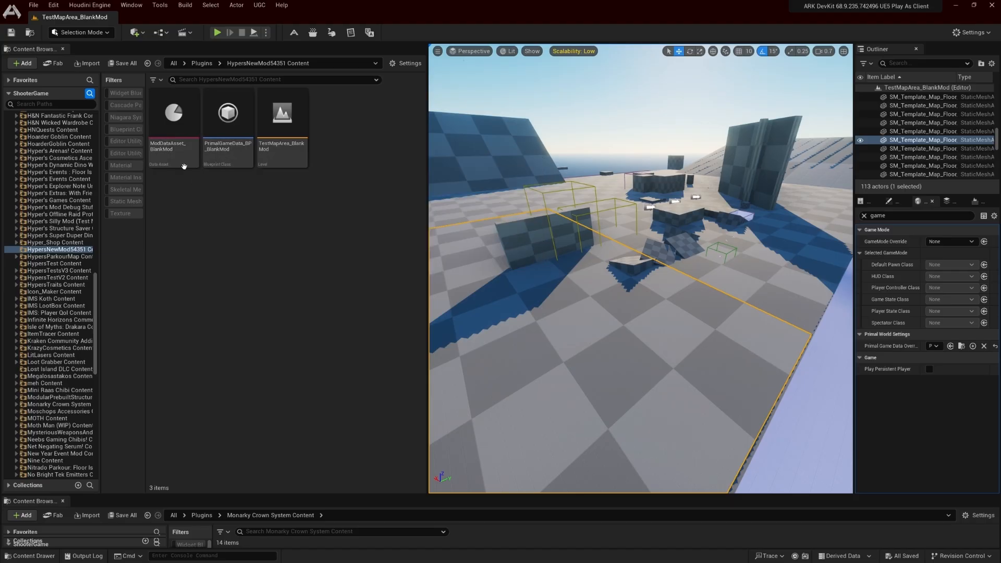
pyautogui.moveTo(194, 137)
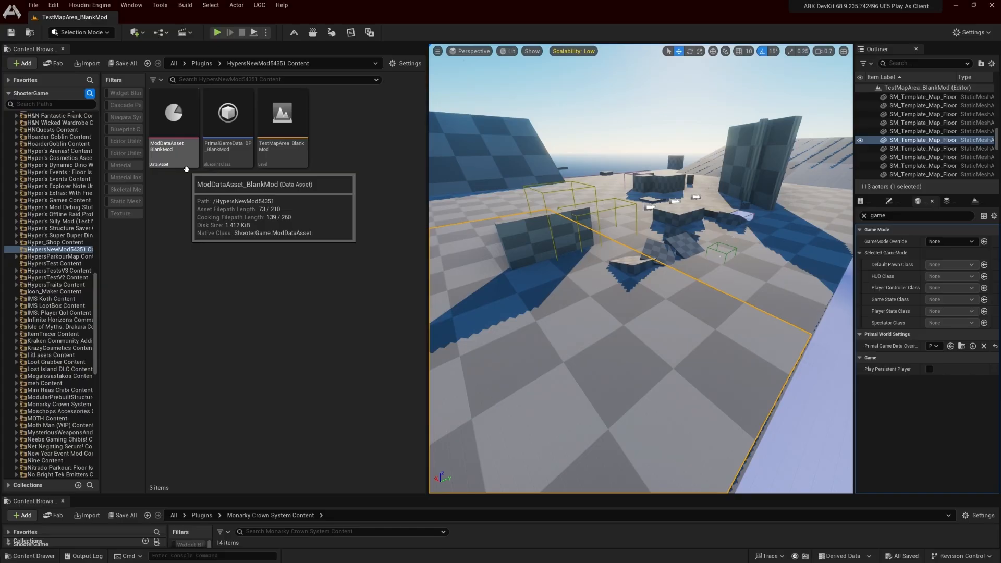
# Start a batch rename of all three remaining mod assets, with BlankMod as the search text
pyautogui.moveTo(281, 167)
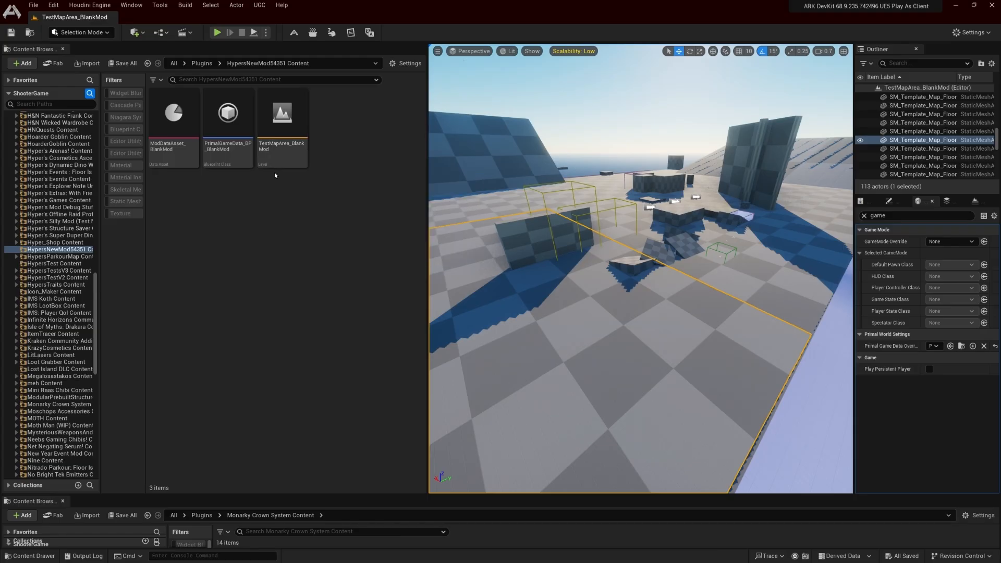
pyautogui.hotkey('ctrl', 'a')
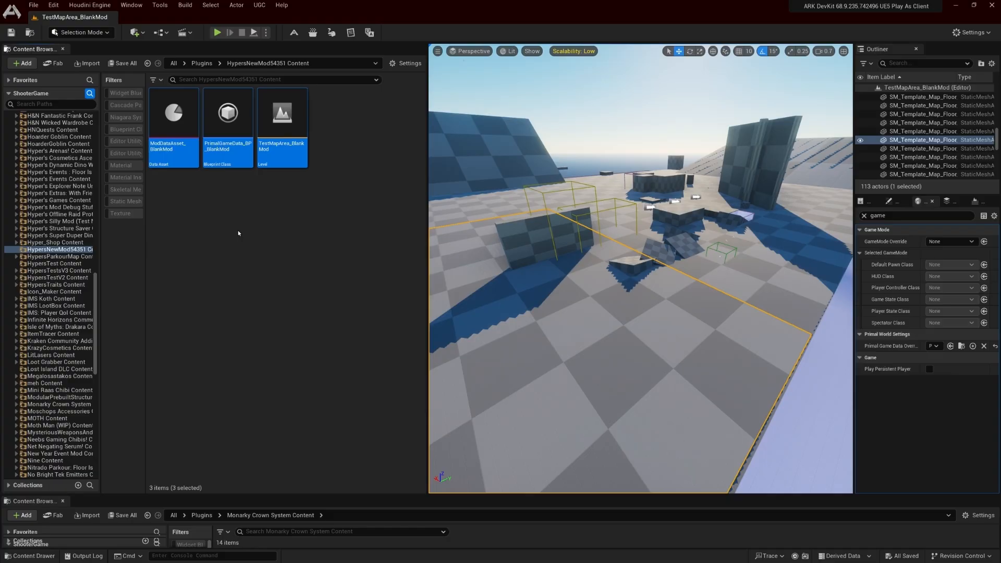
pyautogui.rightClick(270, 163)
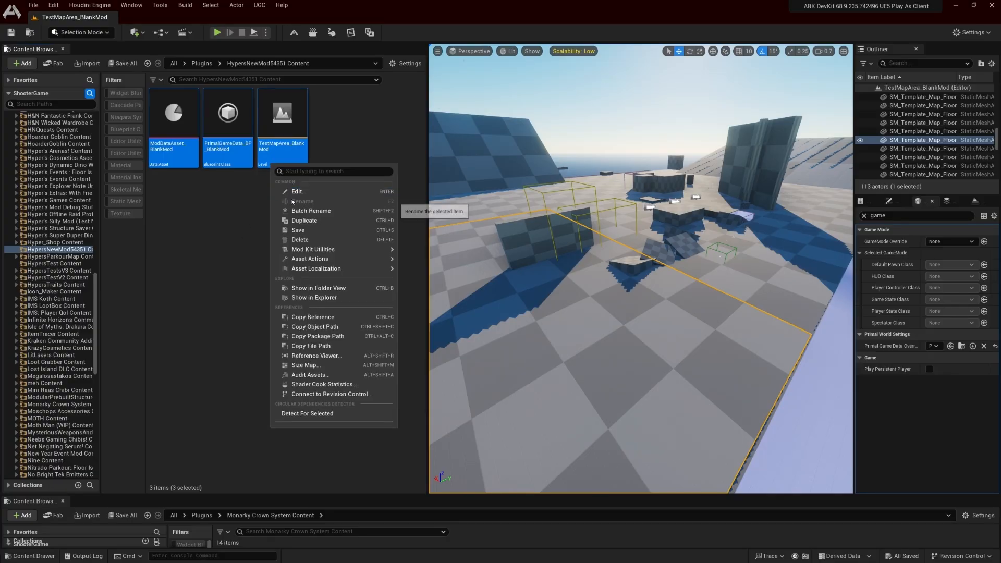
pyautogui.click(345, 215)
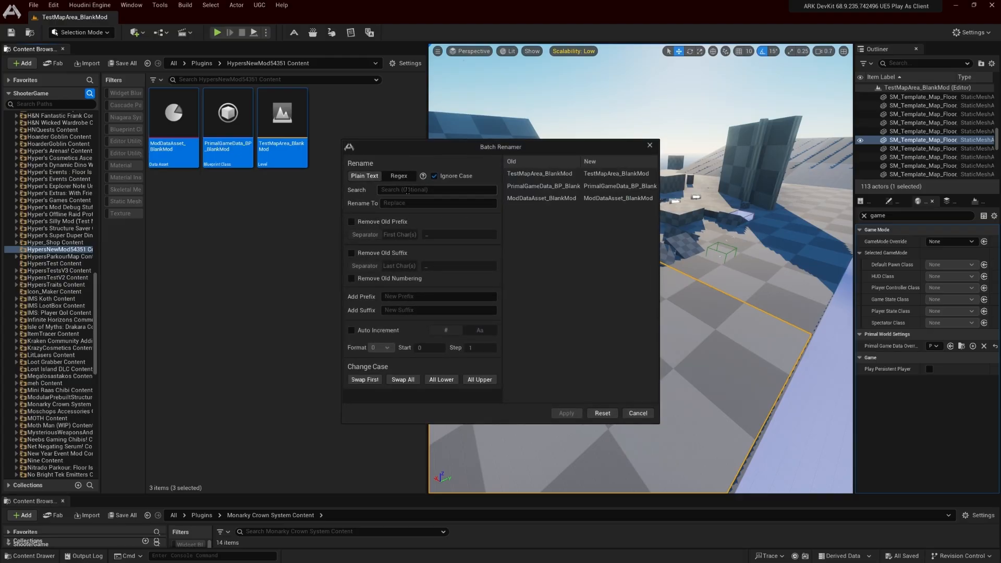
pyautogui.write('Blank')
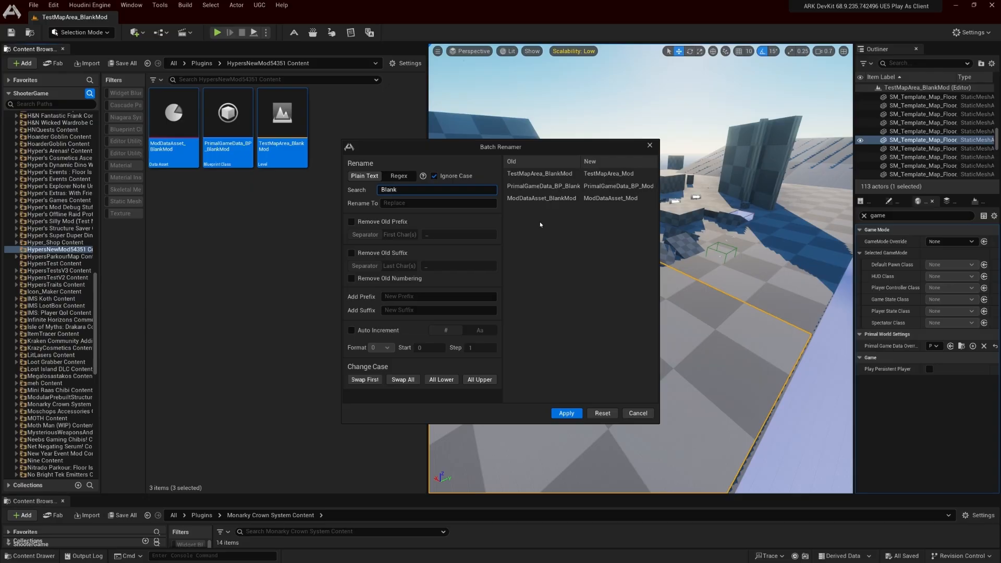
pyautogui.write('Mod')
# Set HNM as the replacement for BlankMod in the three asset names and apply the batch rename
pyautogui.click(423, 203)
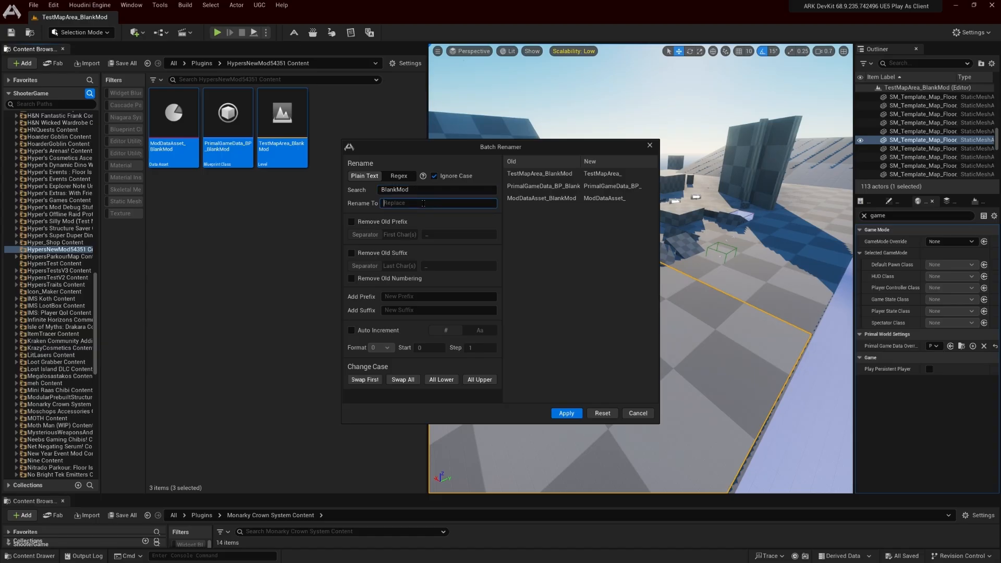
pyautogui.write('_HNM')
pyautogui.press('Home')
pyautogui.press('Delete')
pyautogui.write('_Bob')
pyautogui.press('BackSpace')
pyautogui.press('BackSpace')
pyautogui.press('BackSpace')
pyautogui.click(566, 413)
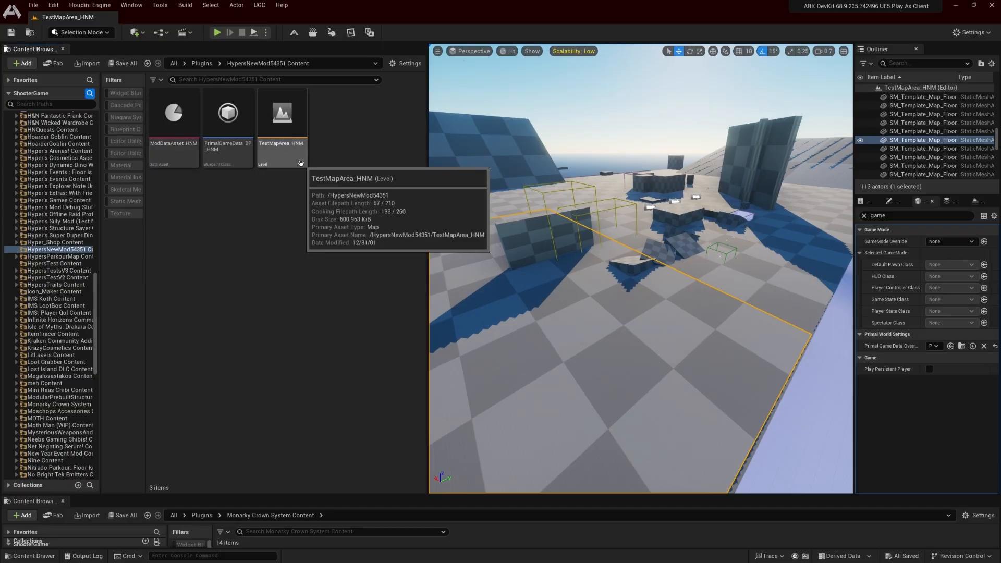
# Widen the World Settings area so the full Primal Game Data Override value can be read
pyautogui.moveTo(854, 347); pyautogui.dragTo(723, 347)
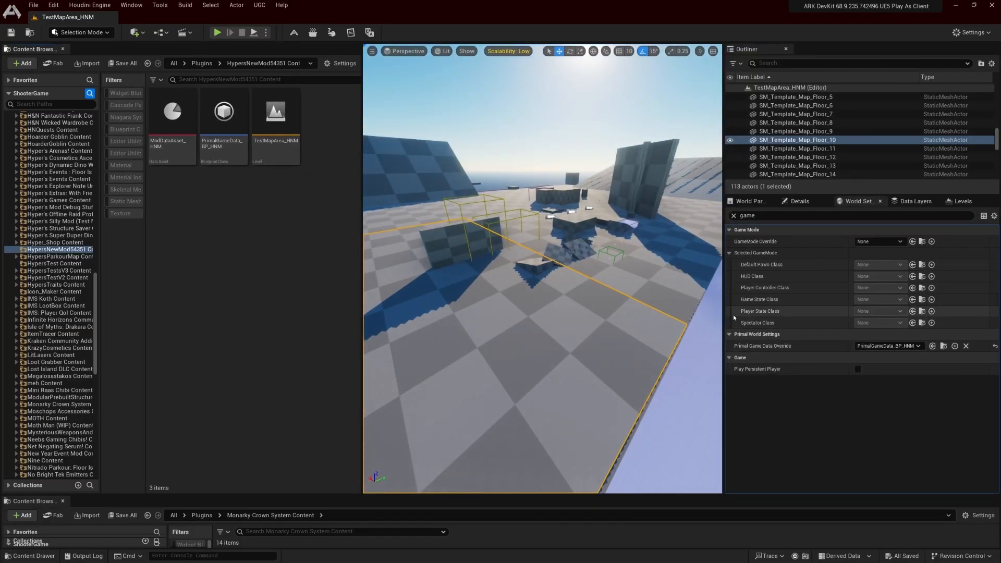
# Narrow the World Settings area again and check in the Reference Viewer which assets reference ModDataAsset_HNM
pyautogui.moveTo(724, 316); pyautogui.dragTo(884, 313)
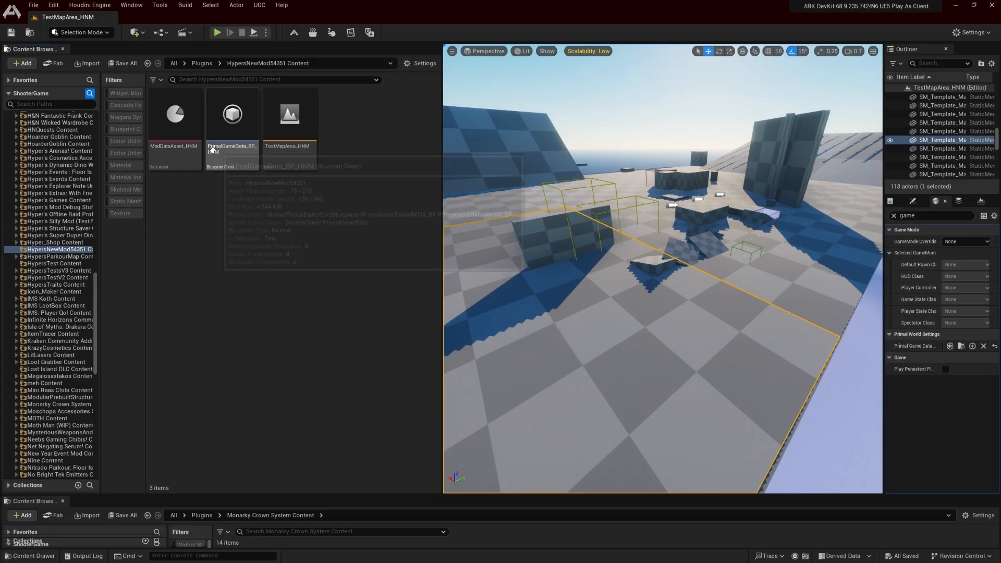
pyautogui.rightClick(177, 139)
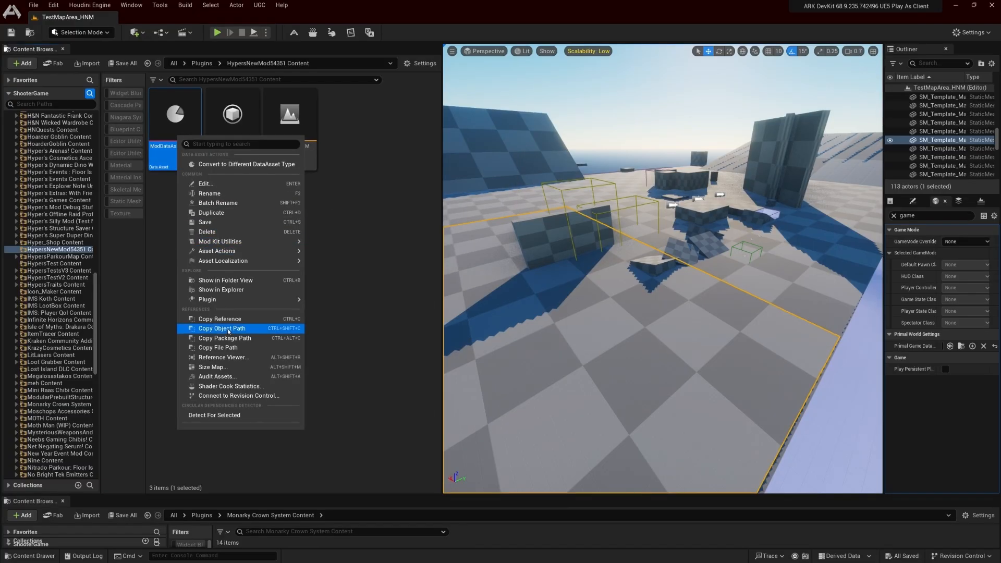
pyautogui.click(232, 358)
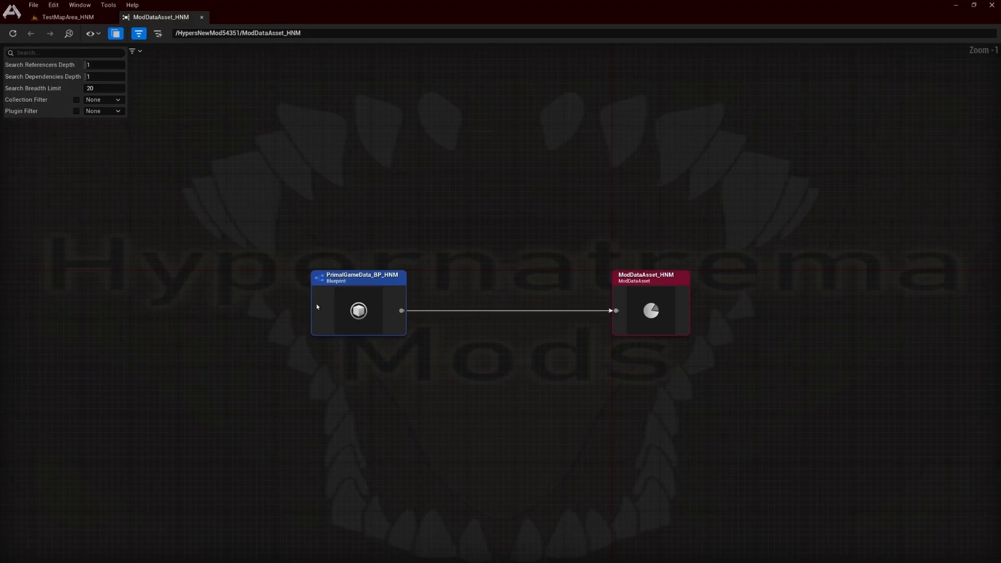
pyautogui.click(202, 18)
pyautogui.click(236, 216)
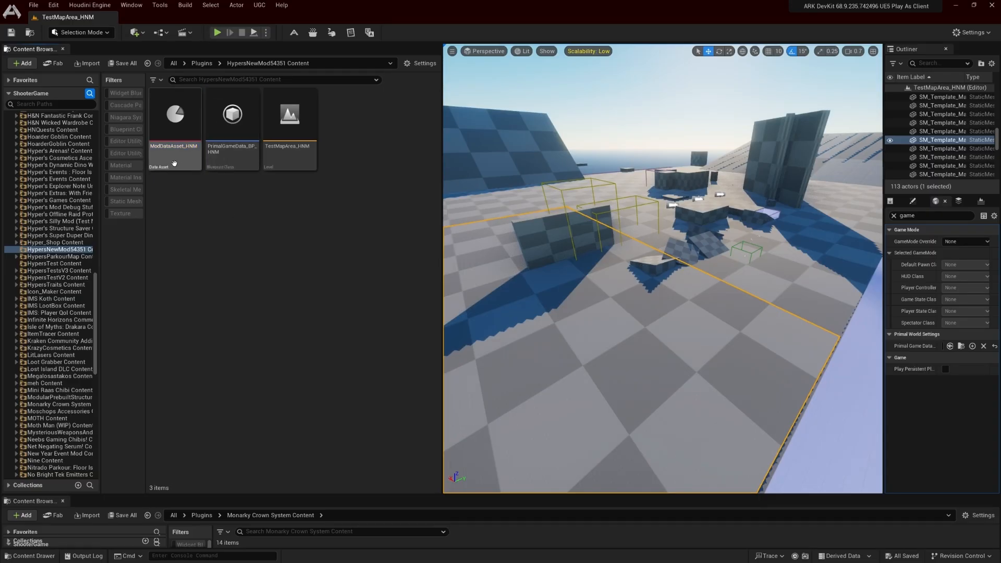
pyautogui.moveTo(236, 156)
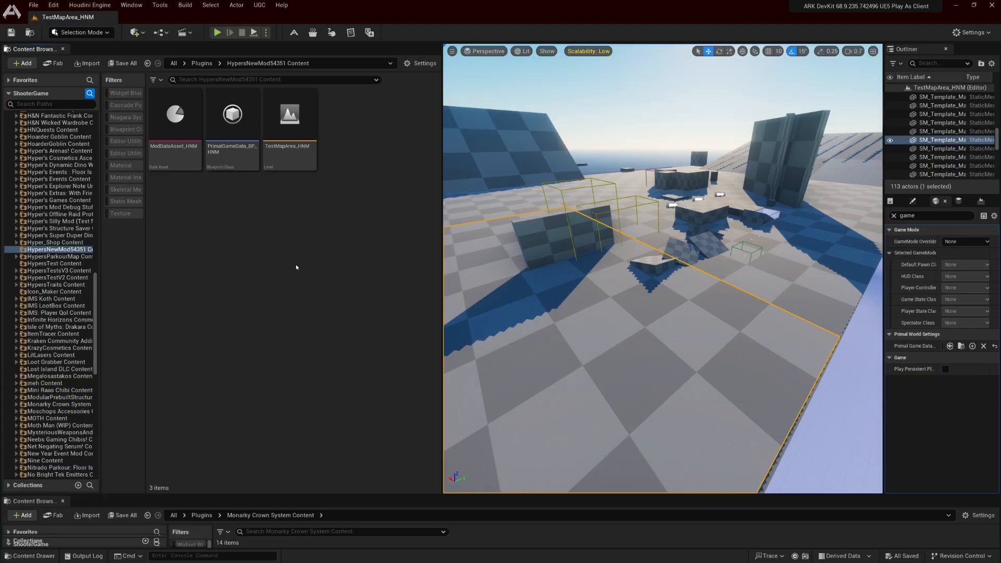
# Create a folder named Weapon in the HypersNewMod54351 content folder and open it
pyautogui.rightClick(356, 266)
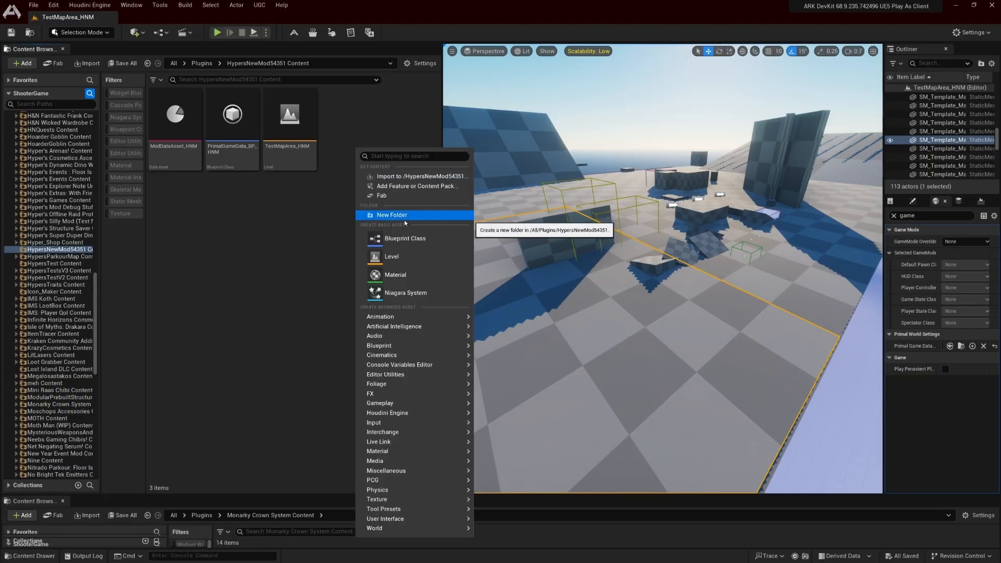
pyautogui.click(405, 215)
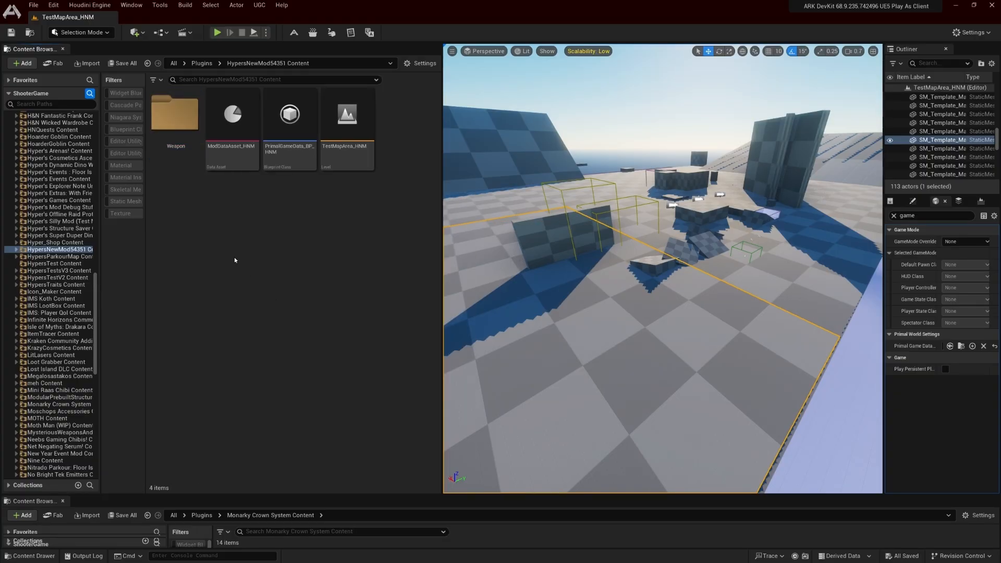
pyautogui.doubleClick(174, 112)
# Create a Blueprint class in the Weapon folder with WeapStoneClub as its parent and name it Weap_StoneClubV2
pyautogui.rightClick(197, 258)
pyautogui.click(242, 260)
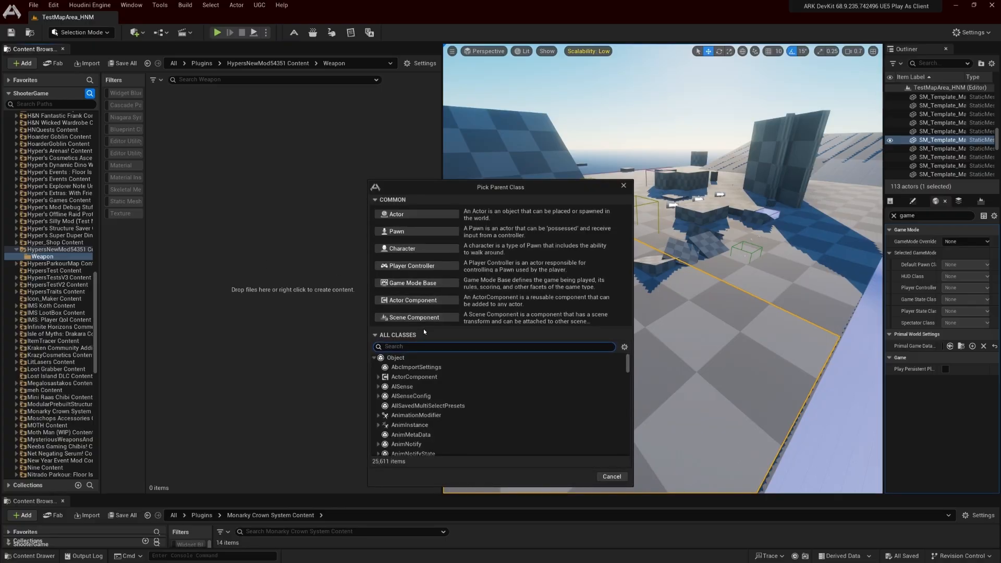
pyautogui.write('stoneclub')
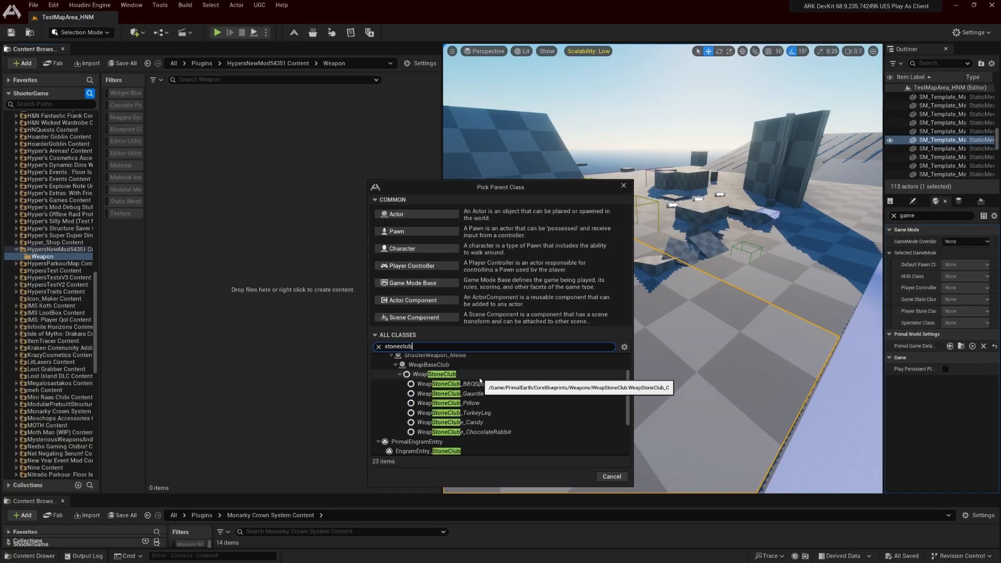
pyautogui.click(479, 378)
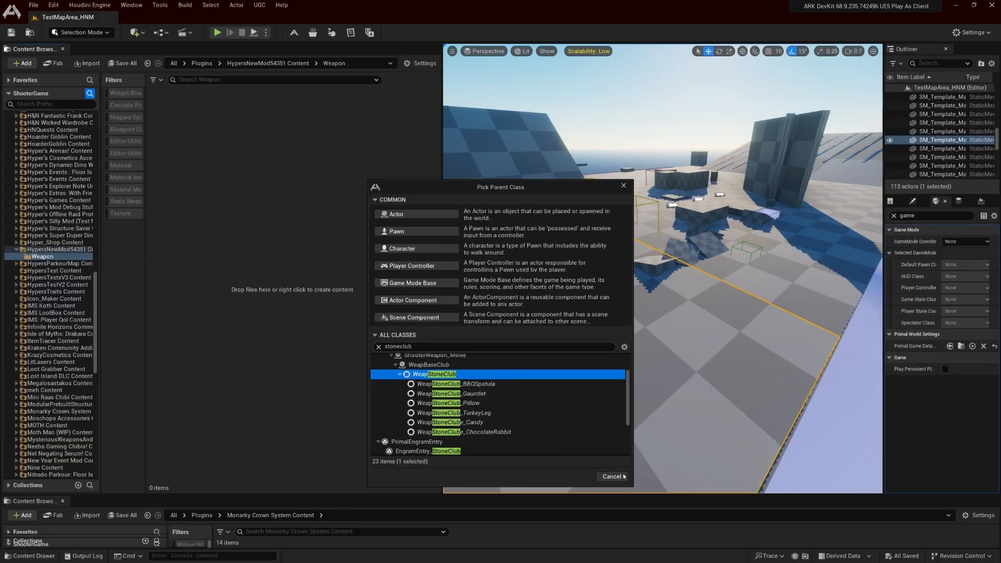
pyautogui.click(576, 476)
pyautogui.write('Stone')
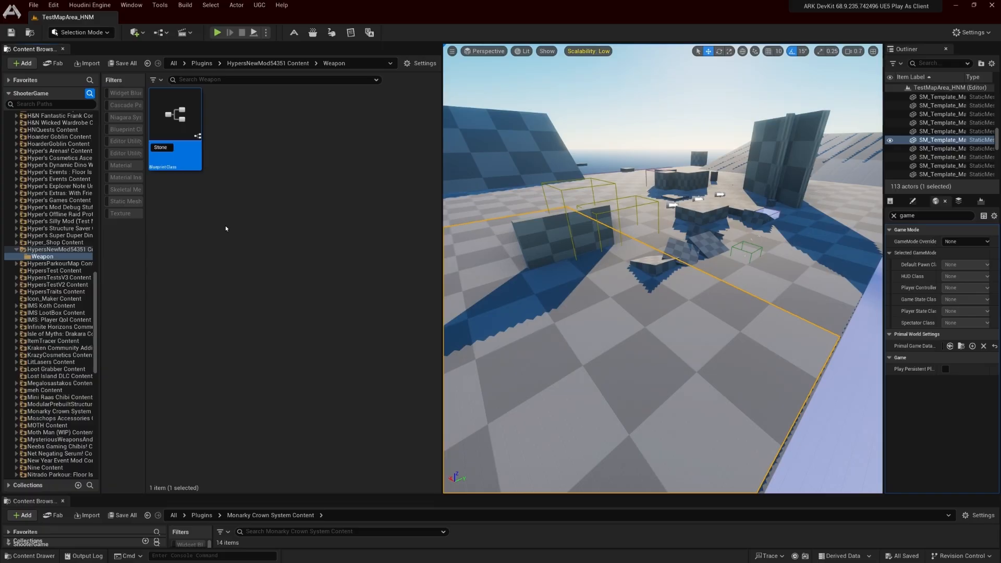
pyautogui.write('Weap_')
pyautogui.press('End')
pyautogui.write('ClubV2')
pyautogui.press('Return')
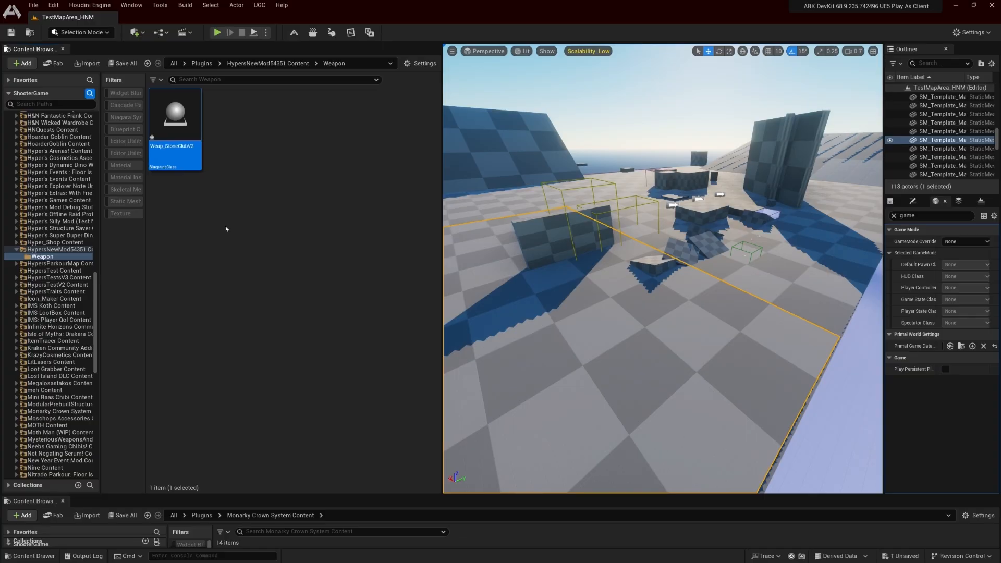
pyautogui.click(226, 228)
# Create a Blueprint class in the Weapon folder with PrimalEngramEntry as its parent and name it EngramEntry_StoneClubV2
pyautogui.rightClick(234, 189)
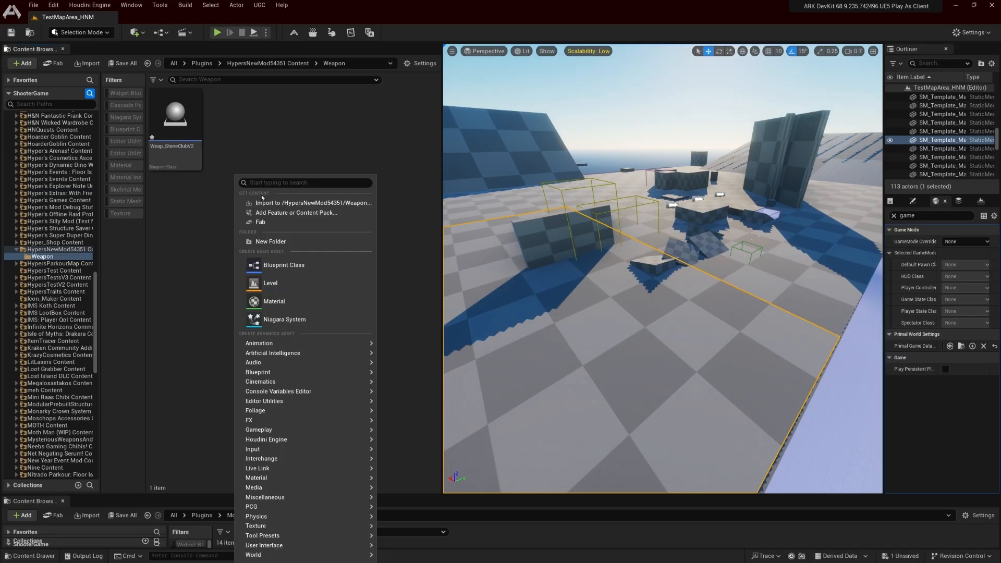
pyautogui.click(284, 266)
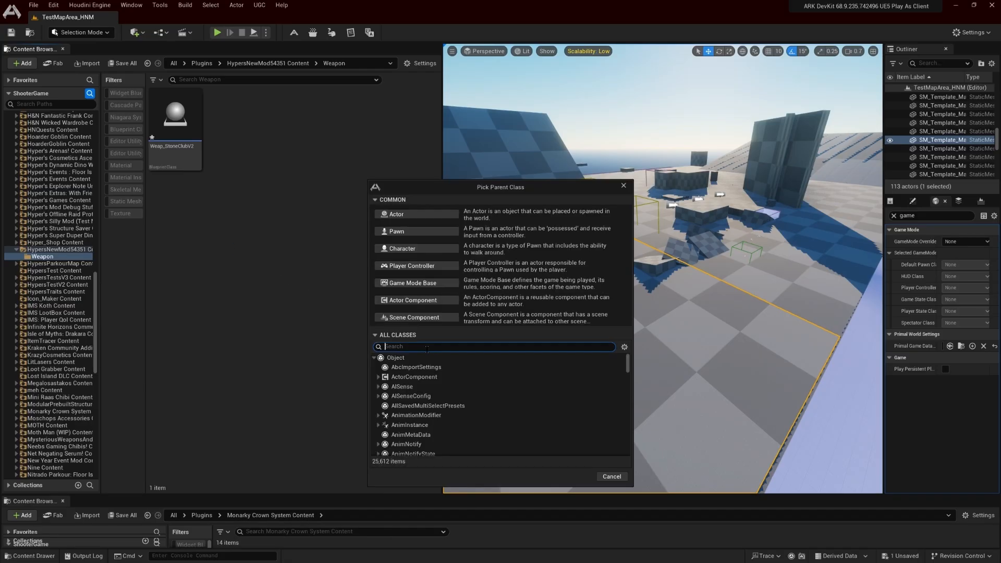
pyautogui.write('Stoneclub')
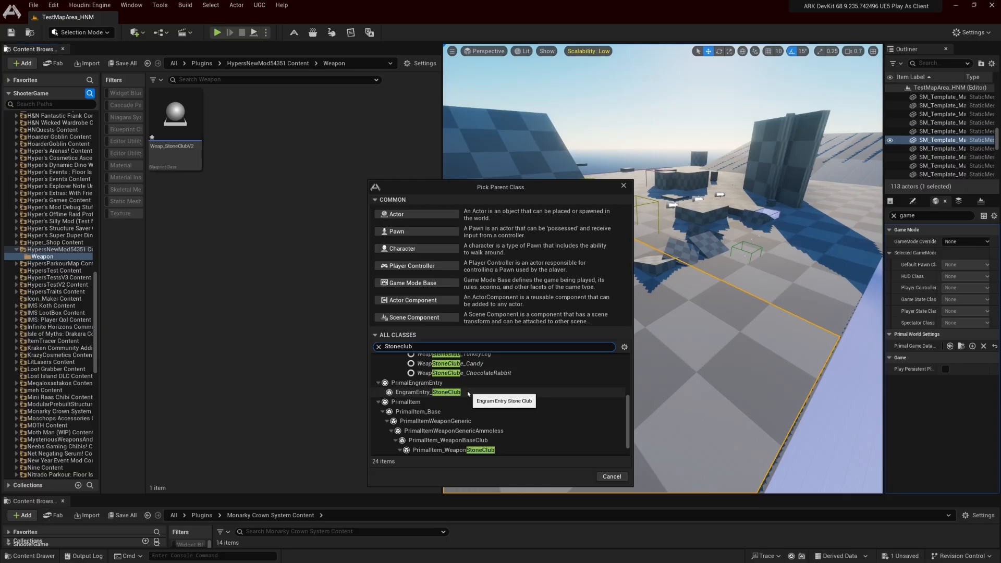
pyautogui.click(466, 388)
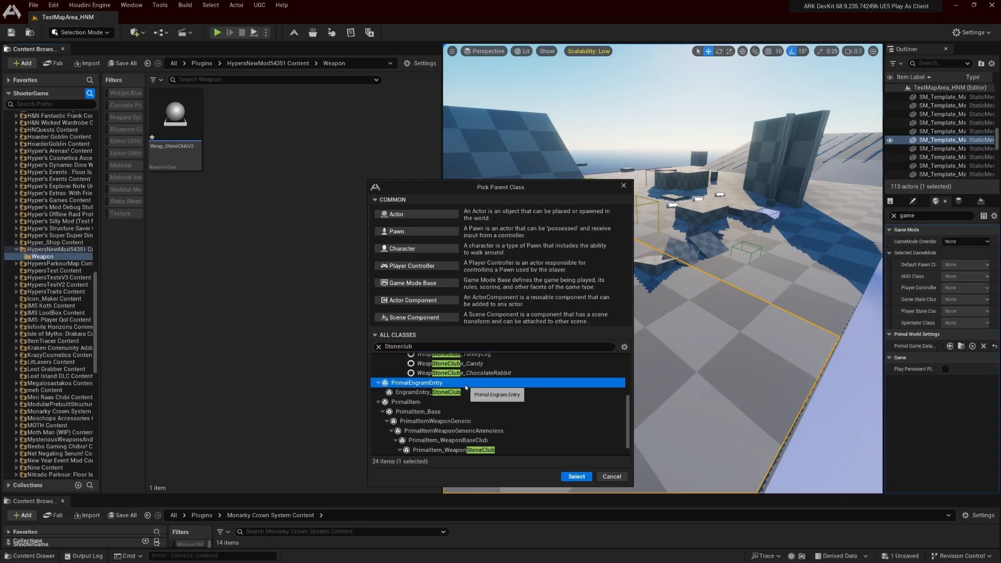
pyautogui.click(574, 475)
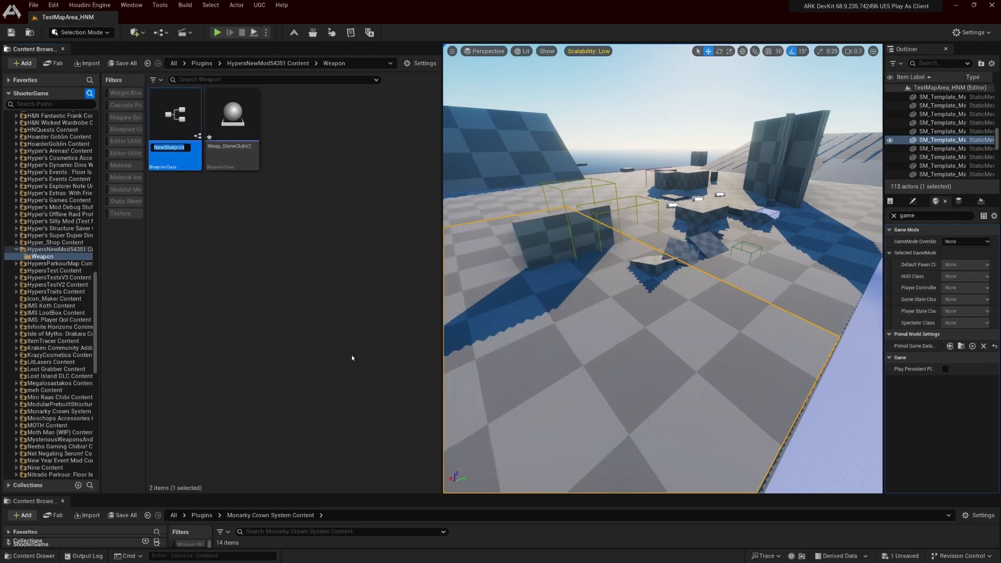
pyautogui.write('Engram')
pyautogui.write('Entry_')
pyautogui.write('StoneClubV2')
pyautogui.press('Return')
# Create a Blueprint class in the Weapon folder with PrimalItem_WeaponStoneClub as its parent and name it PrimalItem_WeapStoneClubV2
pyautogui.rightClick(321, 307)
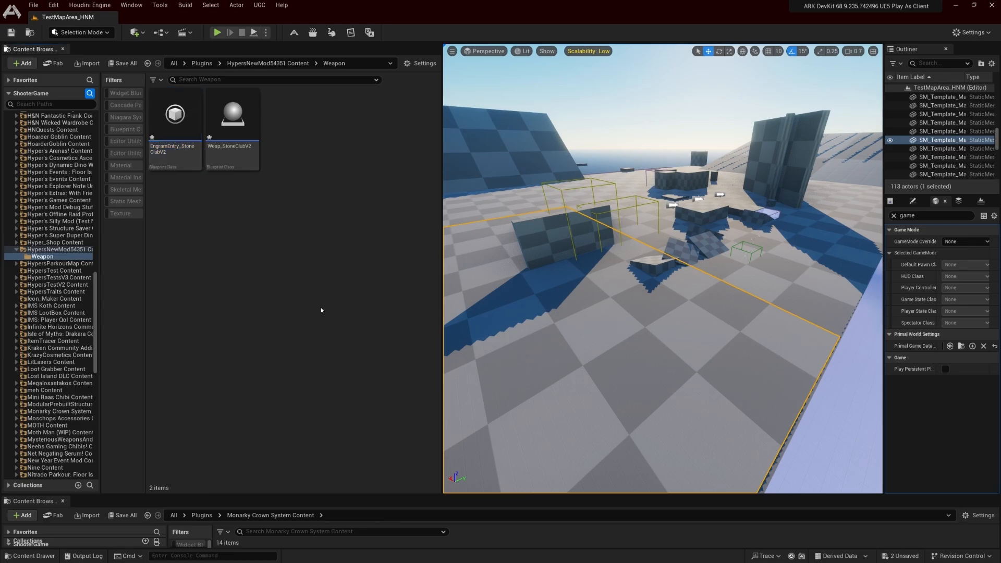
pyautogui.click(347, 265)
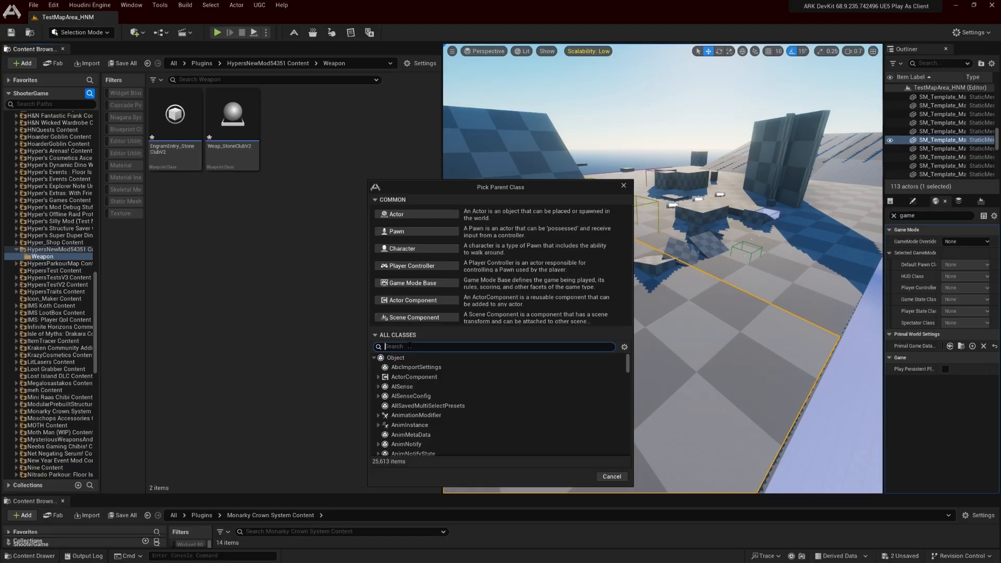
pyautogui.write('stone')
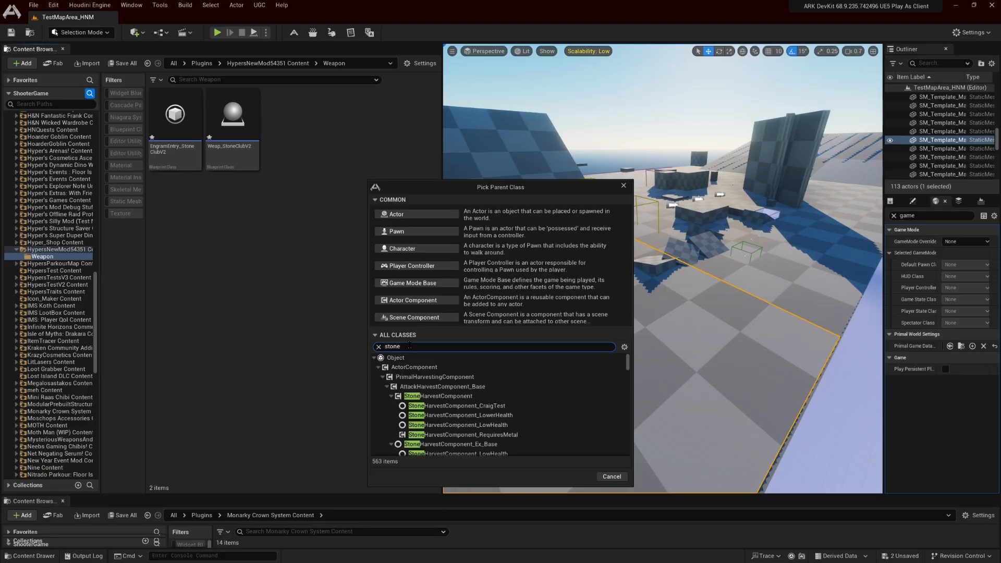
pyautogui.write('clubv')
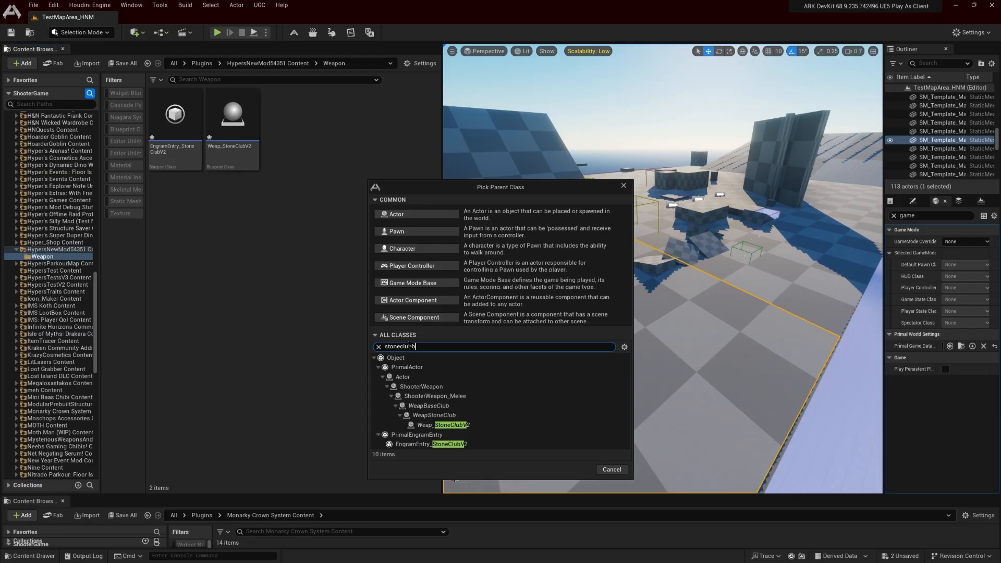
pyautogui.press('BackSpace')
pyautogui.scroll(-3, 583, 395)
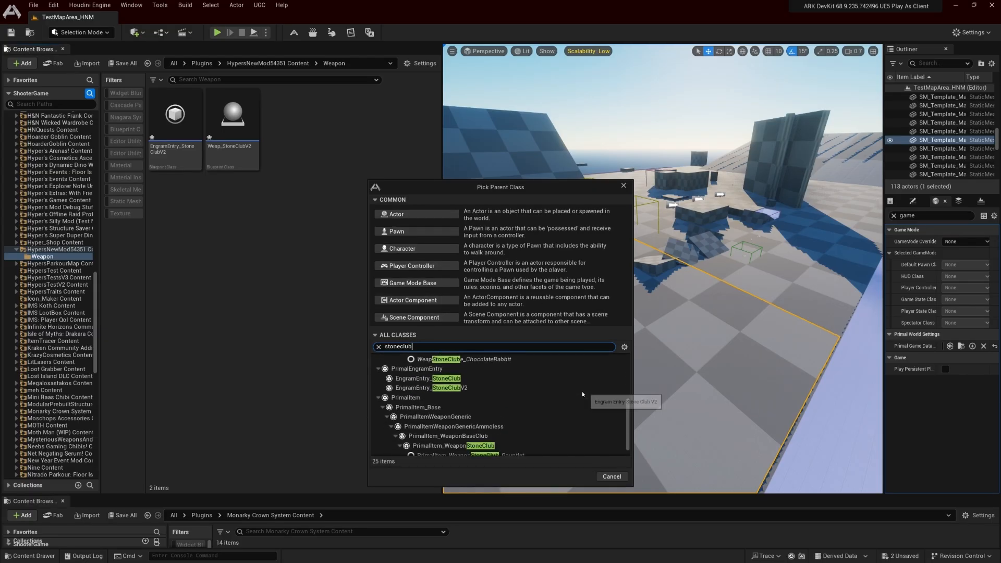
pyautogui.scroll(-1, 582, 394)
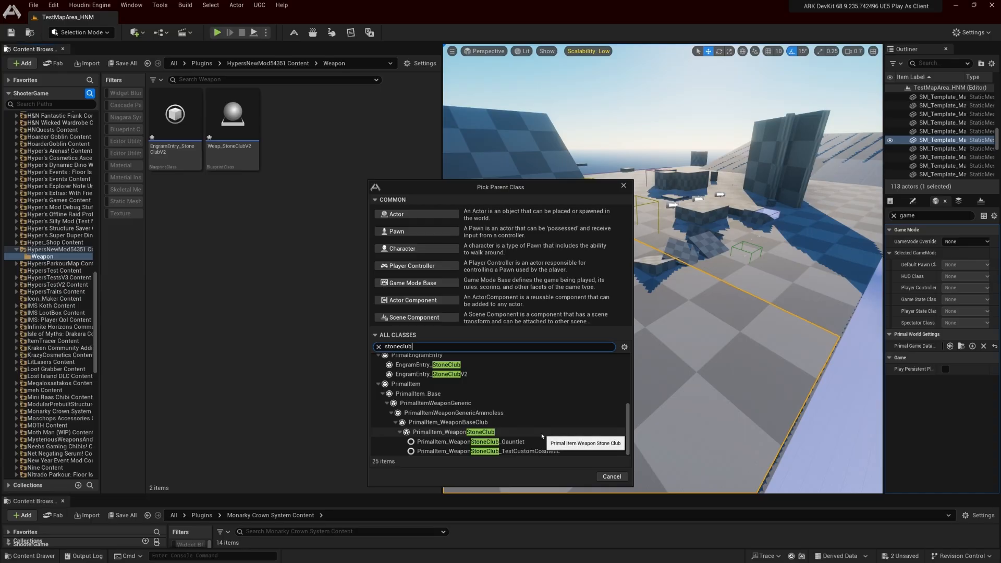
pyautogui.click(541, 433)
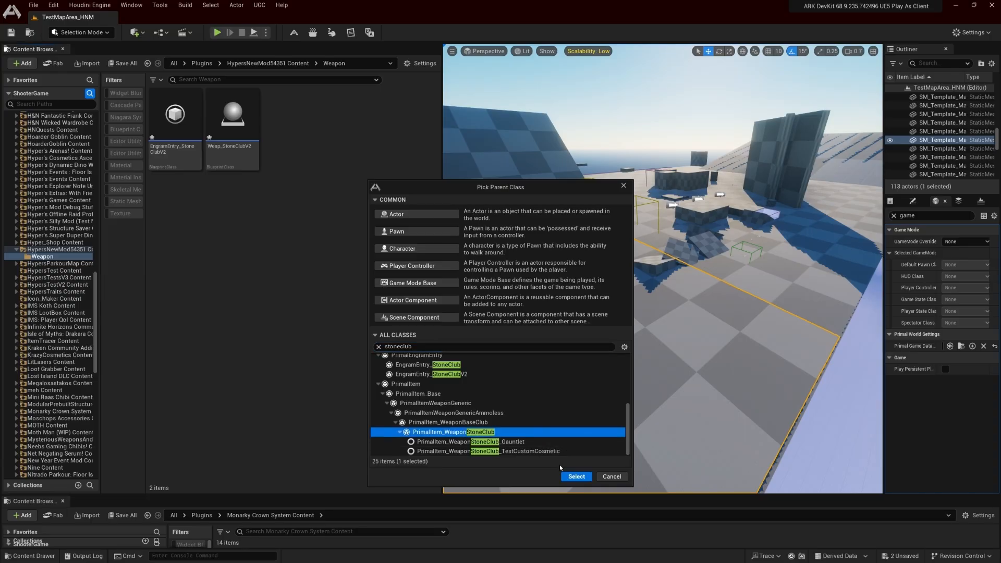
pyautogui.click(577, 476)
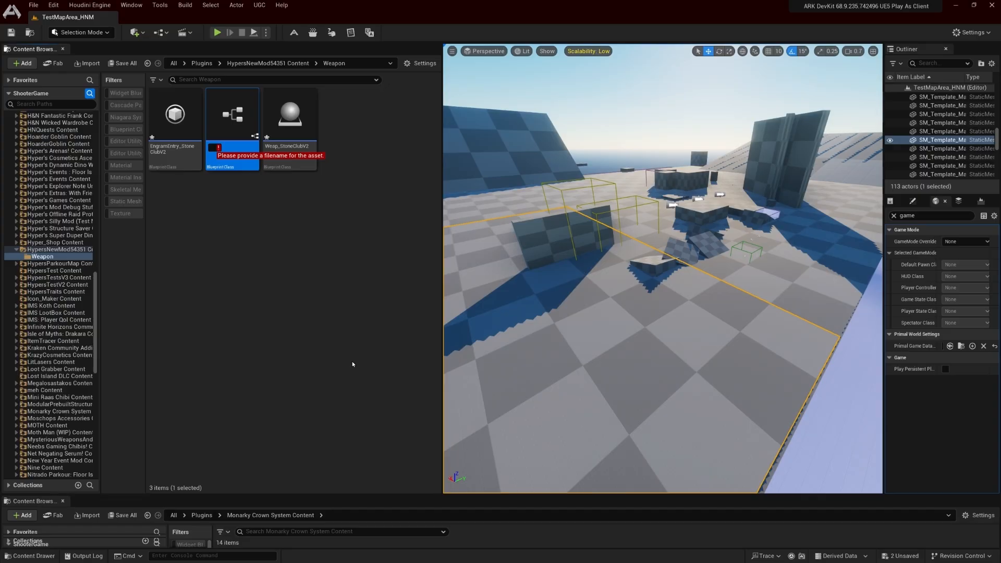
pyautogui.write('Primal')
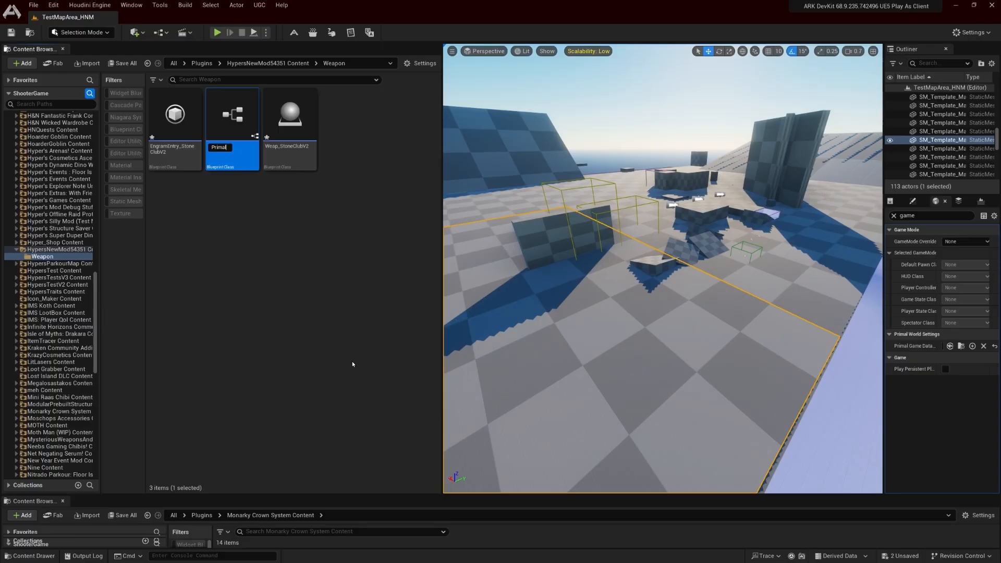
pyautogui.write('Item_WeapStoneClubV2')
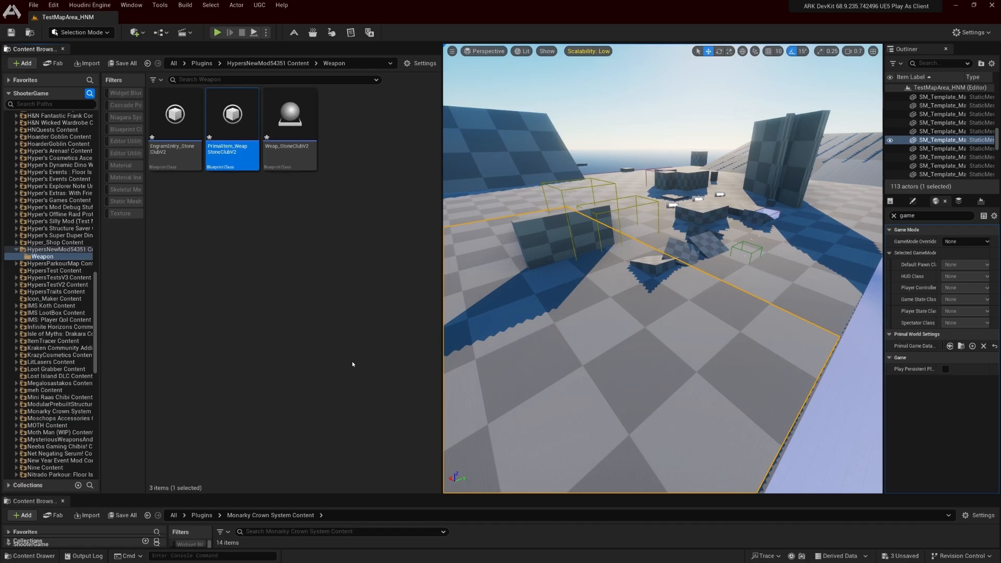
pyautogui.click(317, 353)
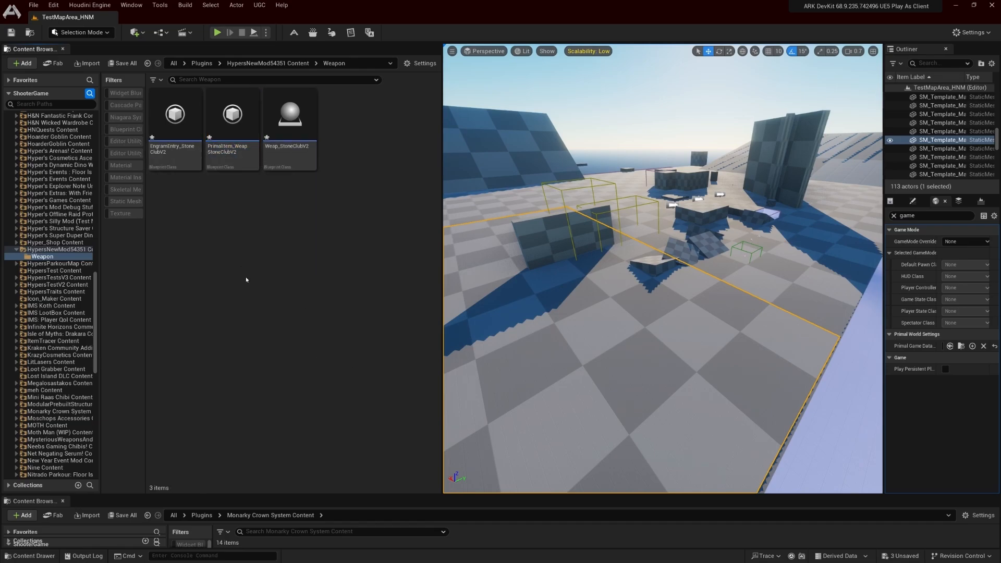
# Open EngramEntry_StoneClubV2 and assign PrimalItem_WeapStoneClubV2 as its Blue Print Entry
pyautogui.doubleClick(185, 163)
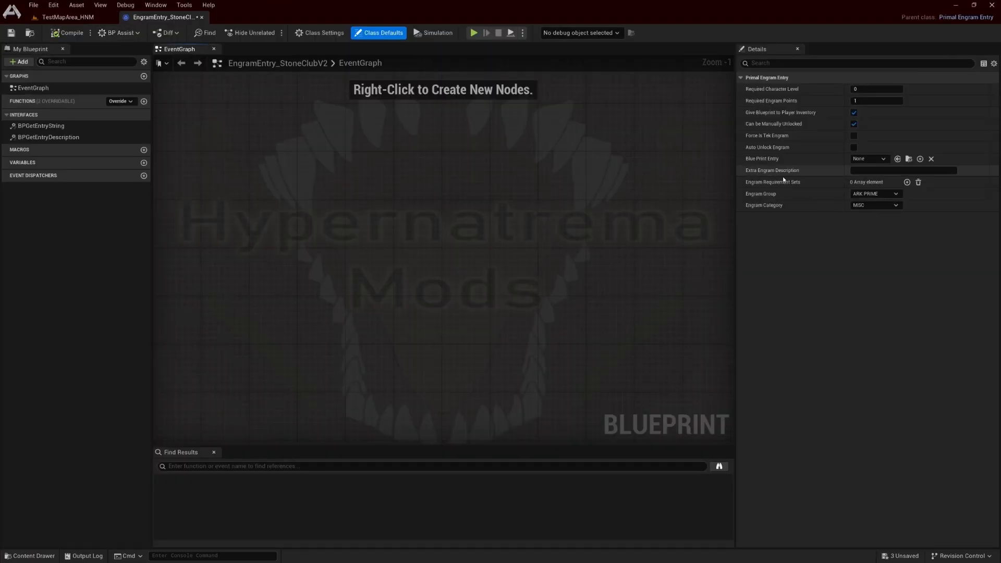
pyautogui.click(74, 16)
pyautogui.click(281, 213)
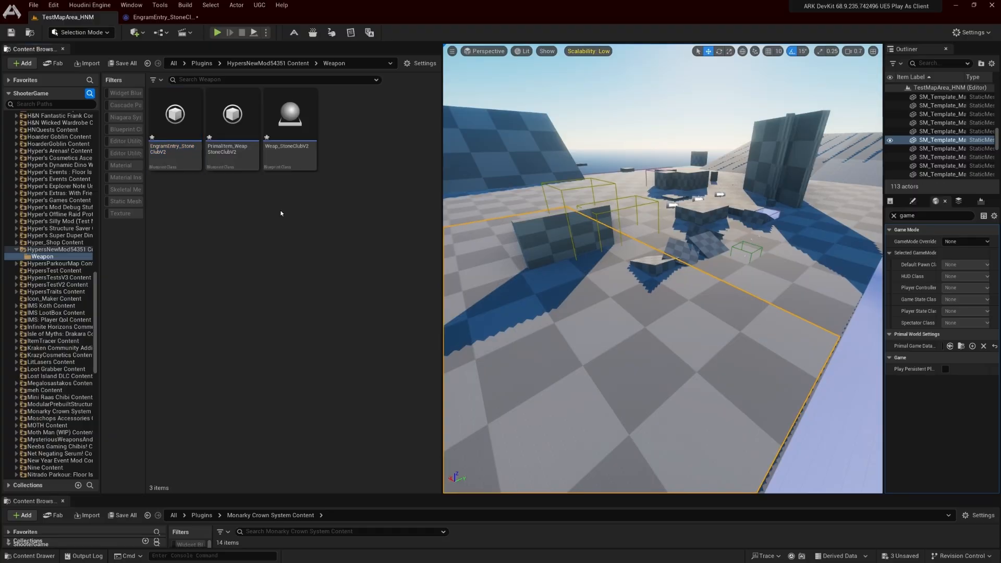
pyautogui.click(242, 155)
pyautogui.click(174, 20)
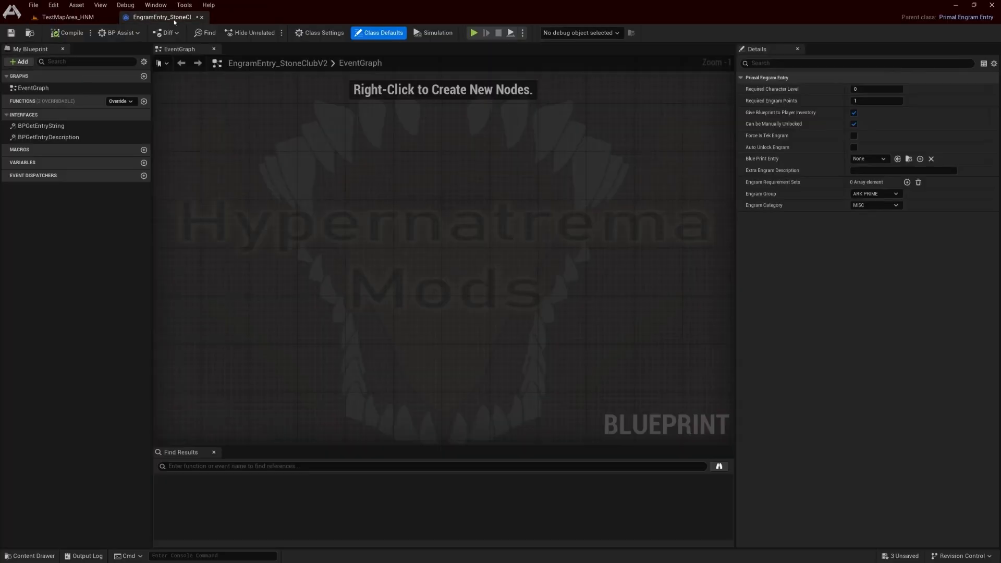
pyautogui.click(899, 160)
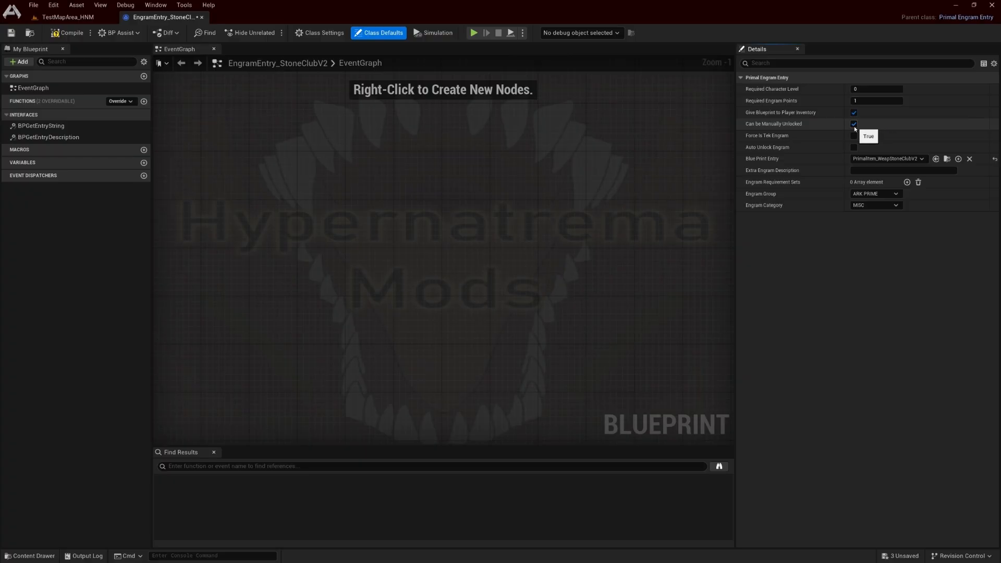
pyautogui.click(421, 212)
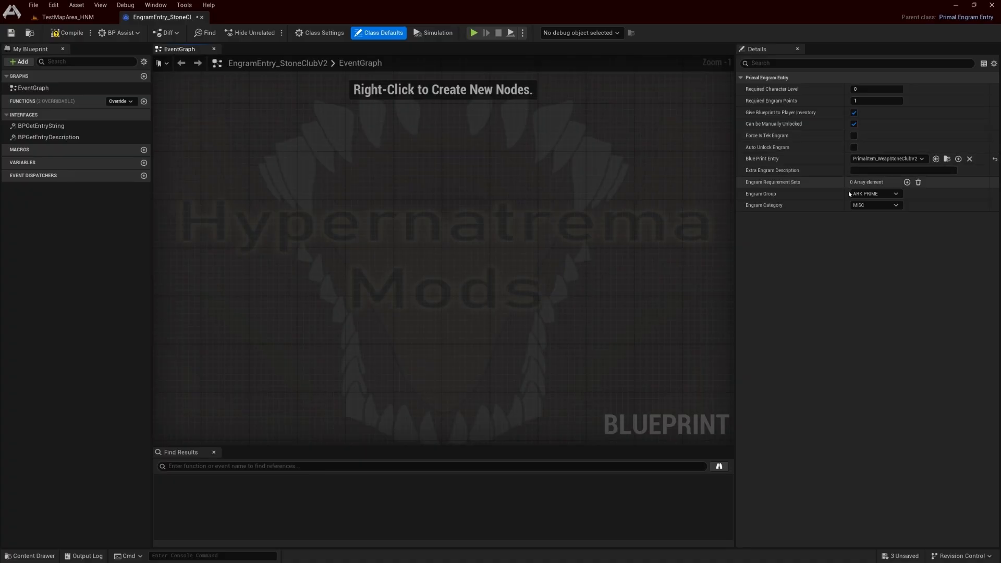
# Look through the Engram Group and Engram Category options of the engram entry, picking ARK PRIME as the group
pyautogui.click(881, 193)
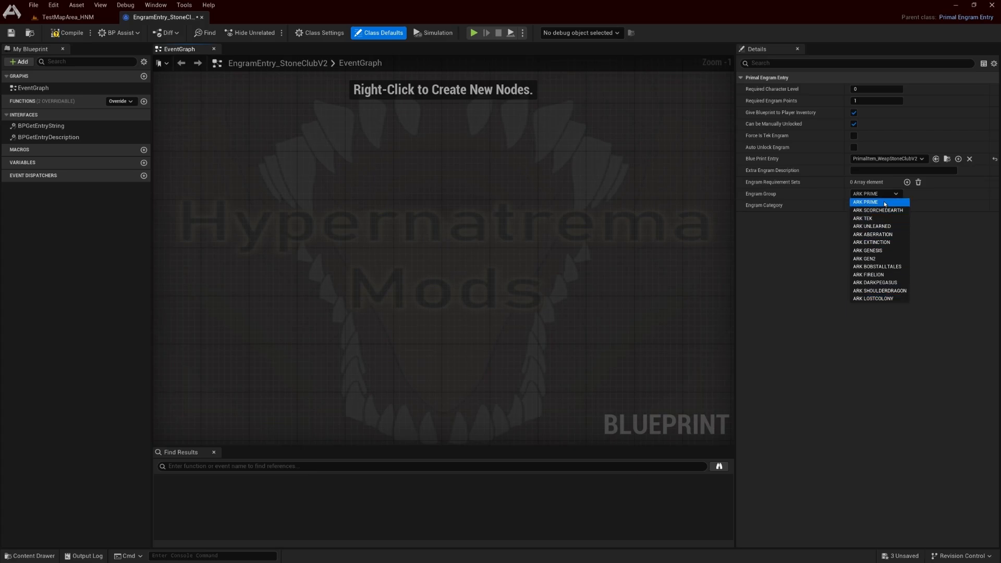
pyautogui.click(884, 203)
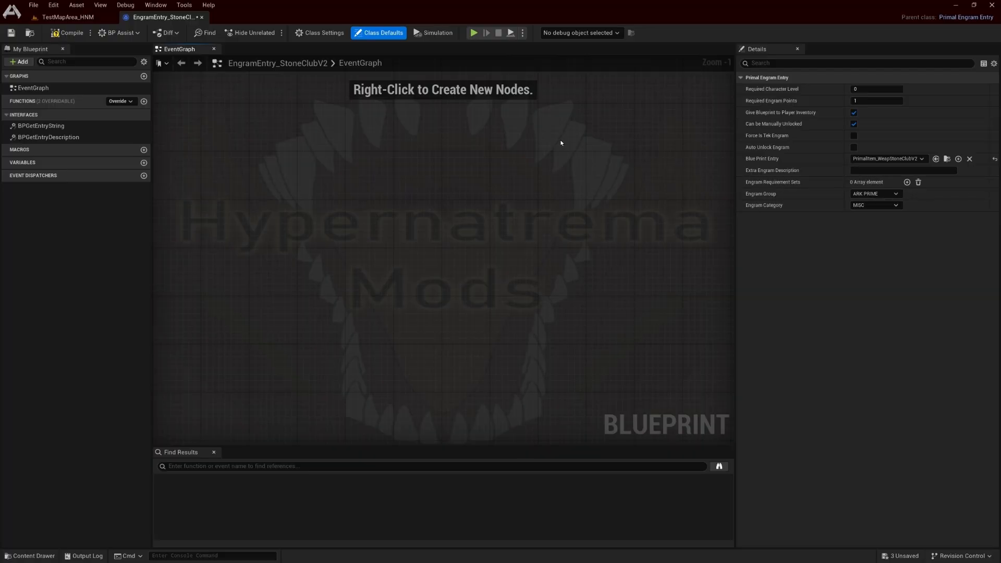
pyautogui.click(876, 194)
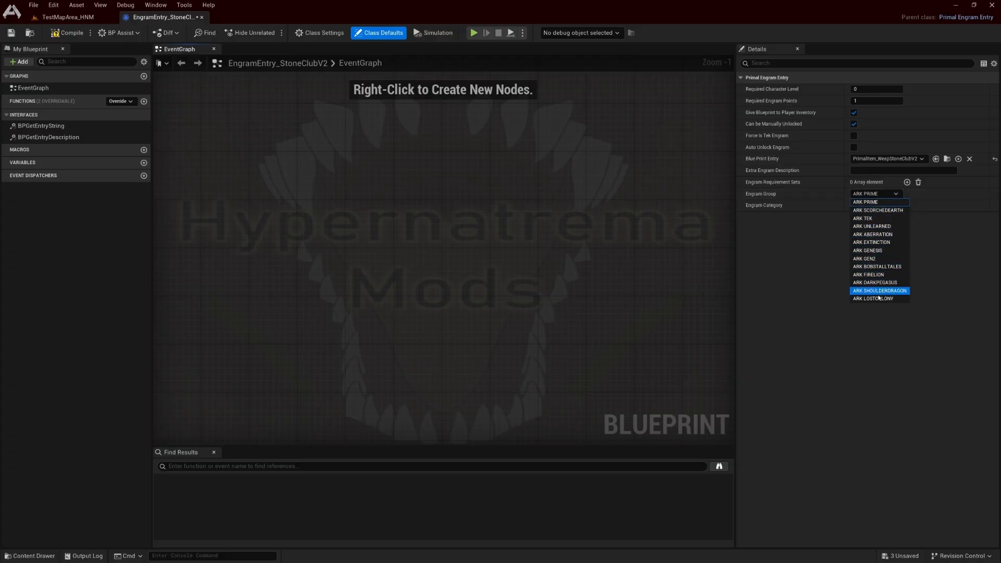
pyautogui.click(881, 202)
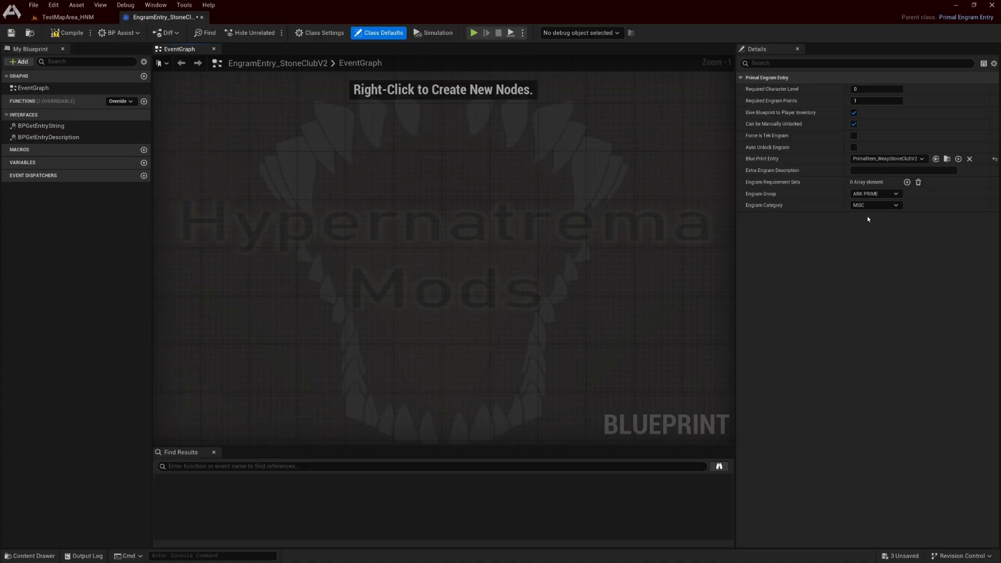
pyautogui.click(883, 206)
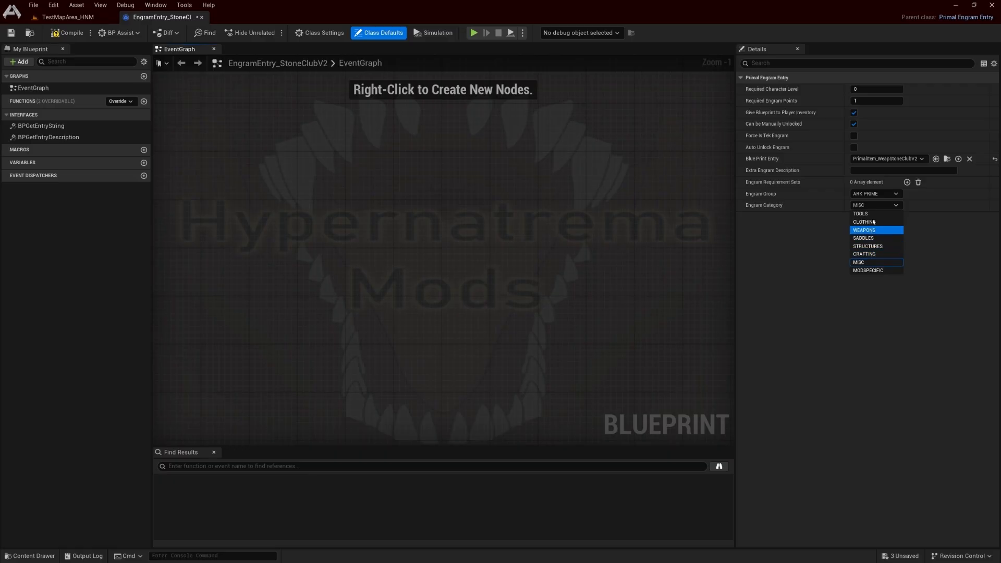
pyautogui.click(885, 208)
pyautogui.click(906, 182)
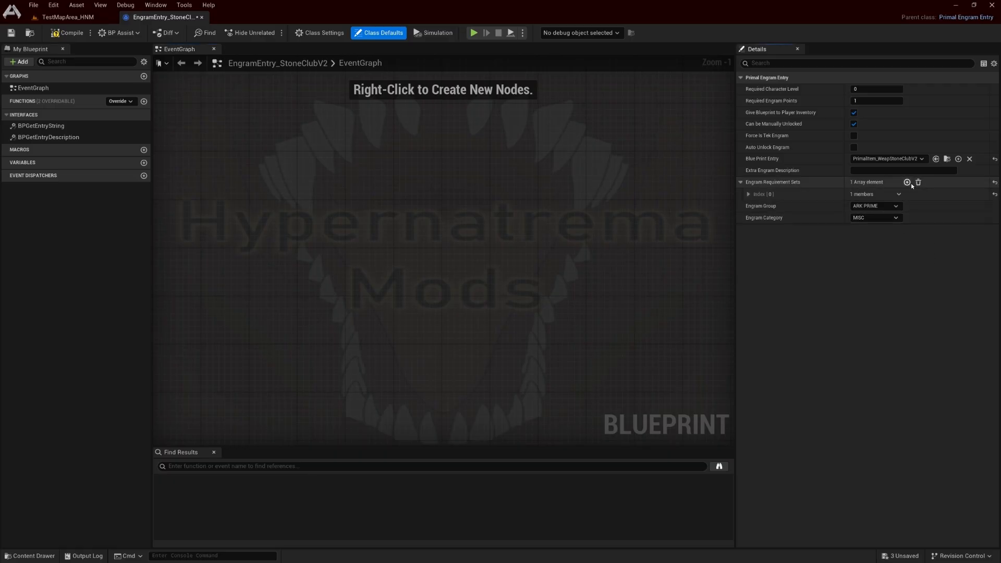
pyautogui.click(907, 182)
pyautogui.click(748, 194)
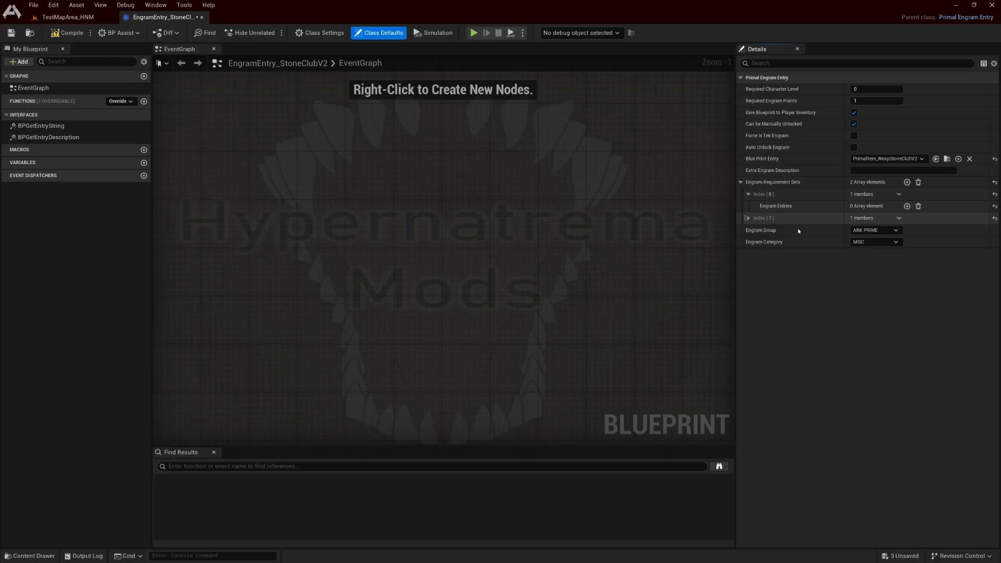
pyautogui.click(904, 206)
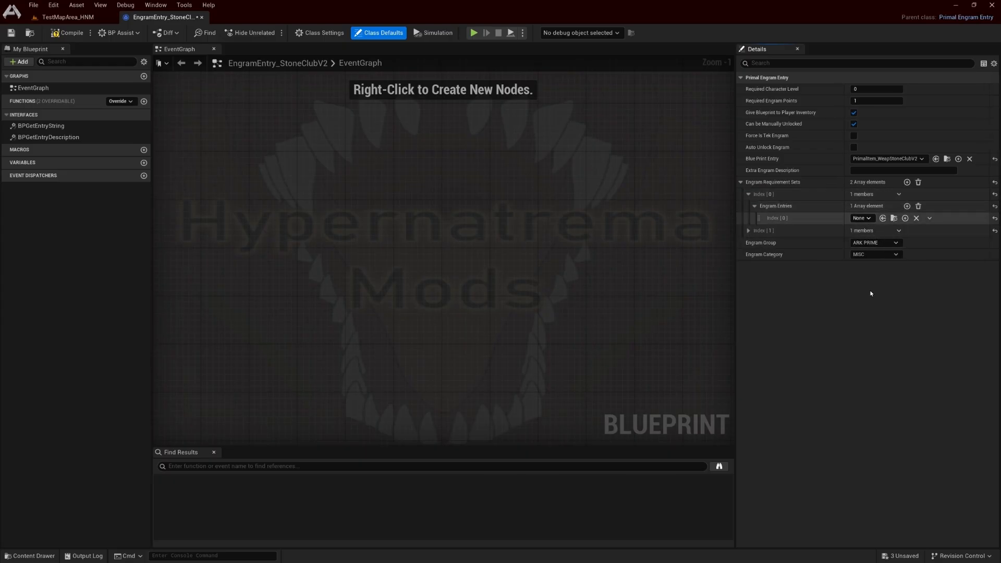
pyautogui.click(861, 218)
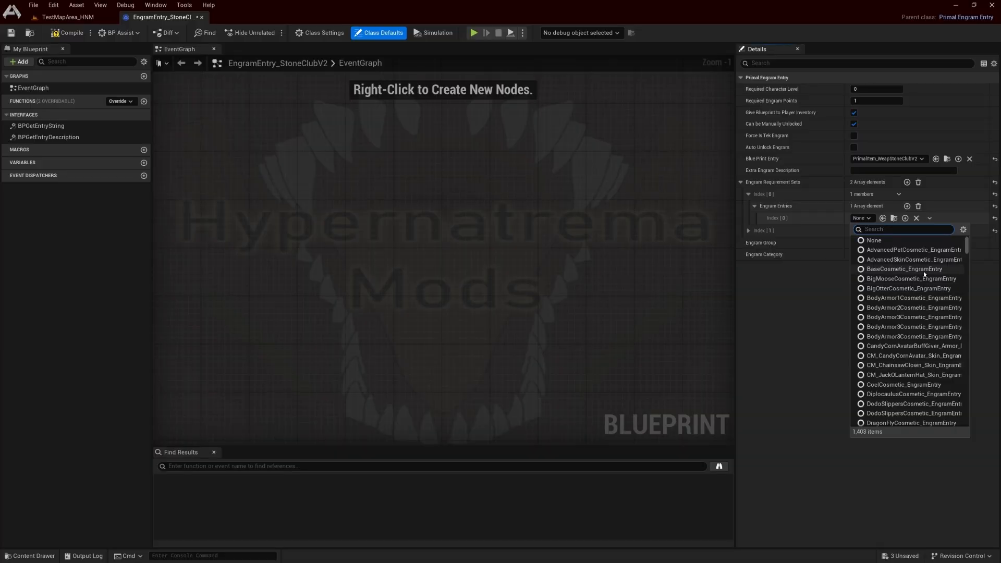
pyautogui.scroll(-2, 907, 381)
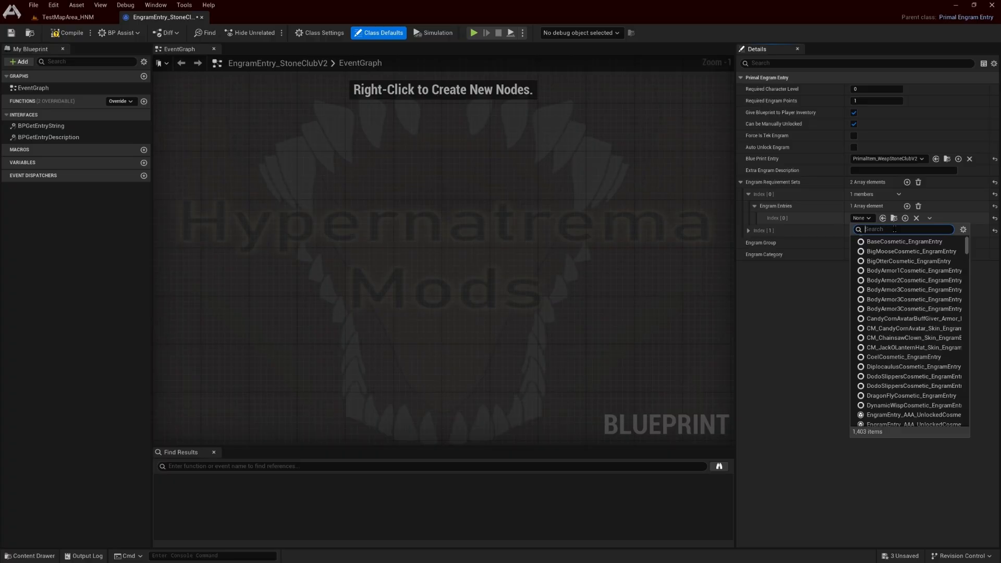
pyautogui.scroll(-5, 923, 397)
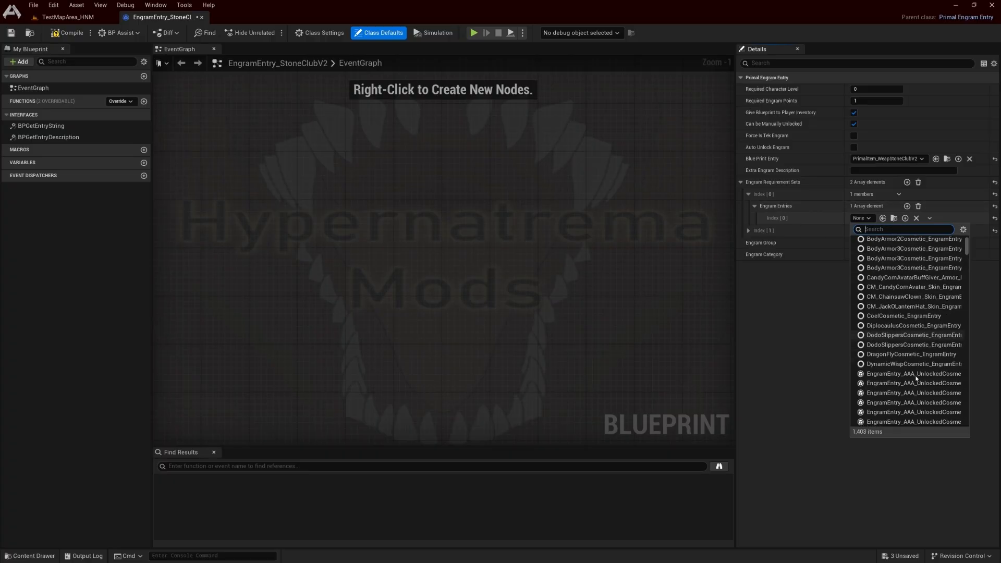
pyautogui.scroll(-10, 922, 397)
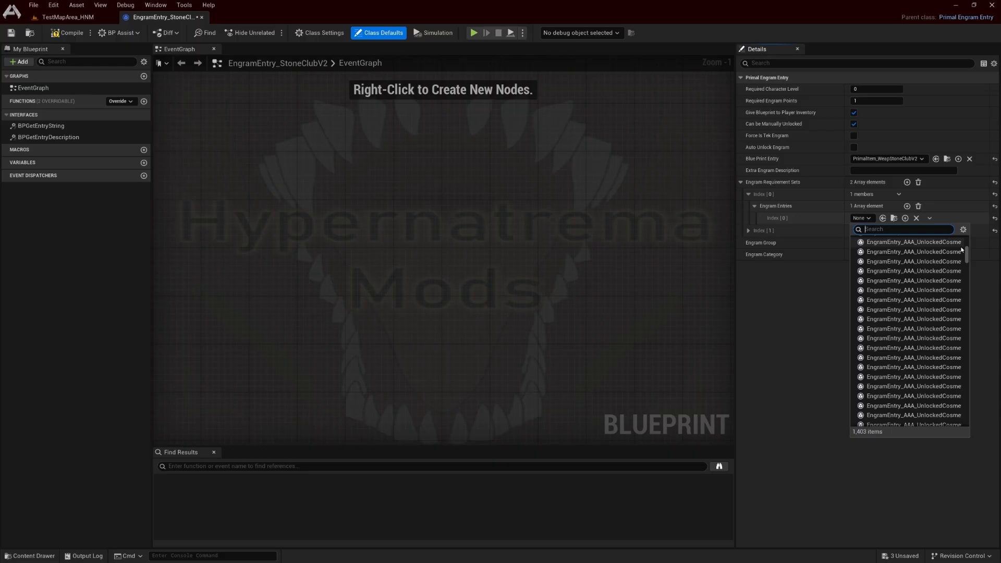
pyautogui.write('stone')
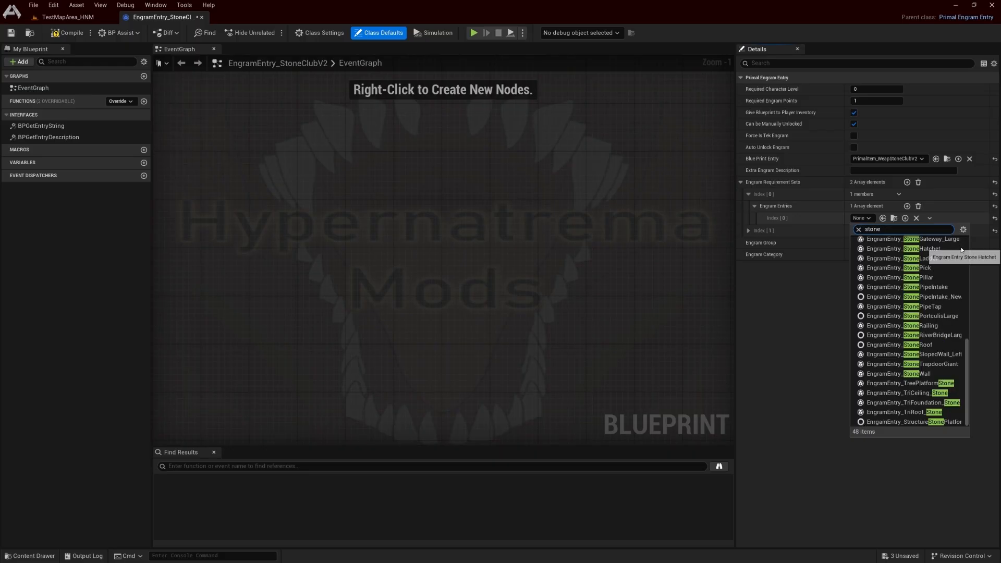
pyautogui.click(962, 249)
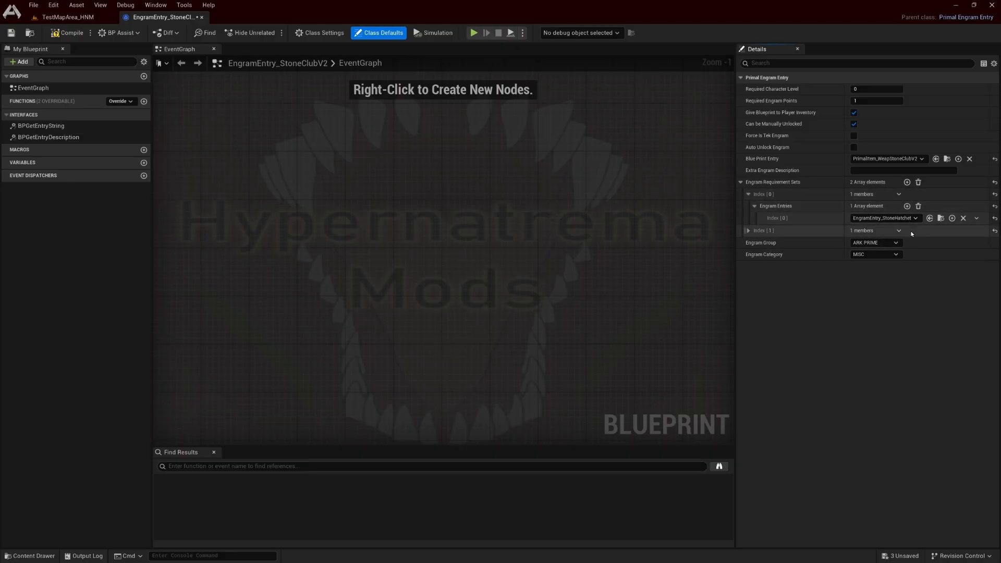
pyautogui.click(918, 182)
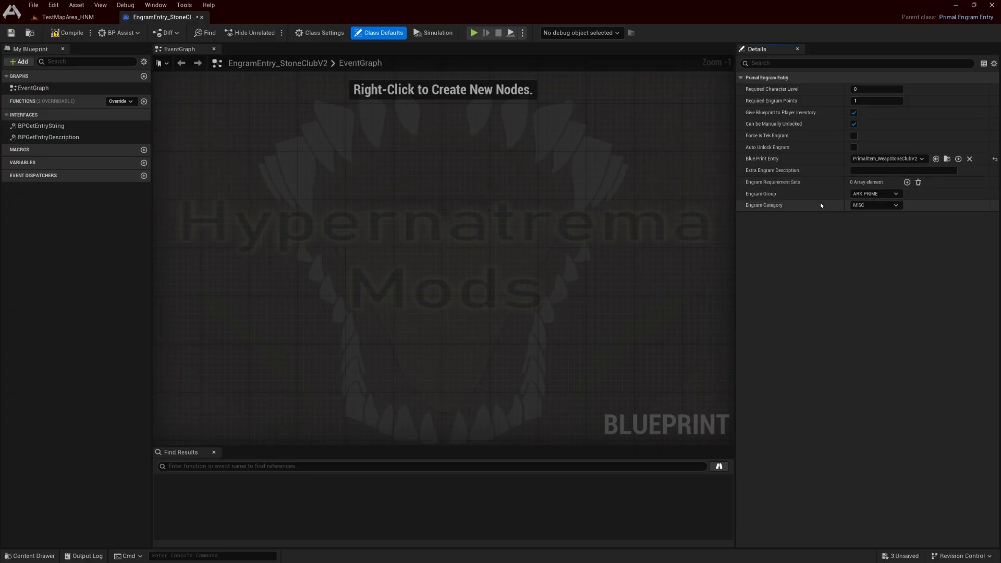
# Compile and save the EngramEntry_StoneClubV2 blueprint, leaving its extra engram description empty
pyautogui.click(896, 171)
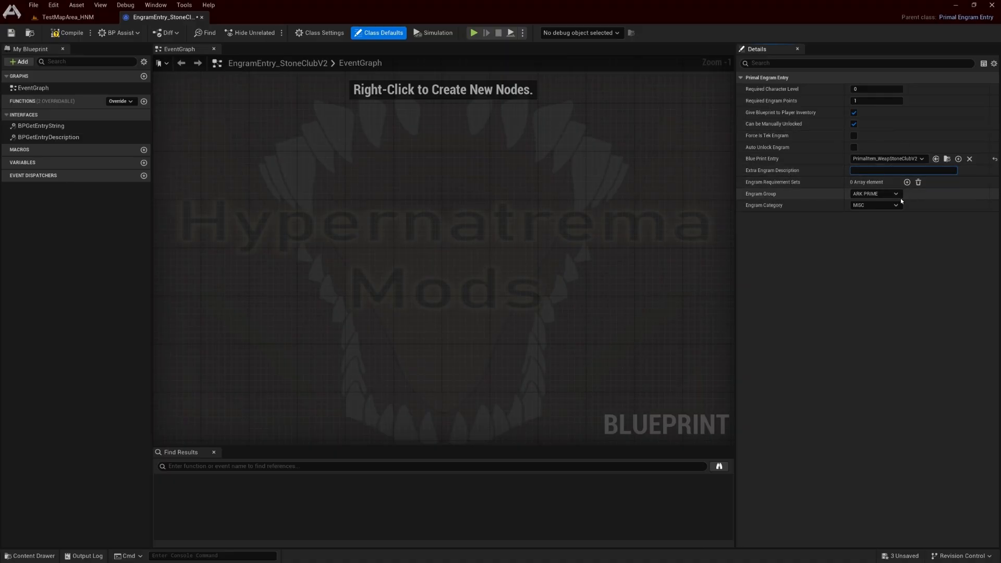
pyautogui.click(521, 302)
pyautogui.click(82, 32)
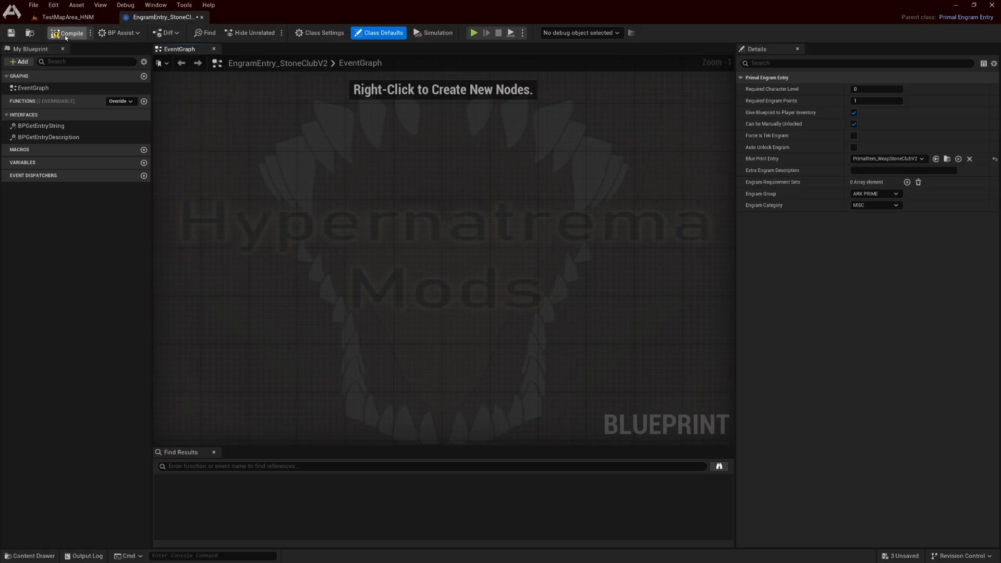
pyautogui.click(880, 170)
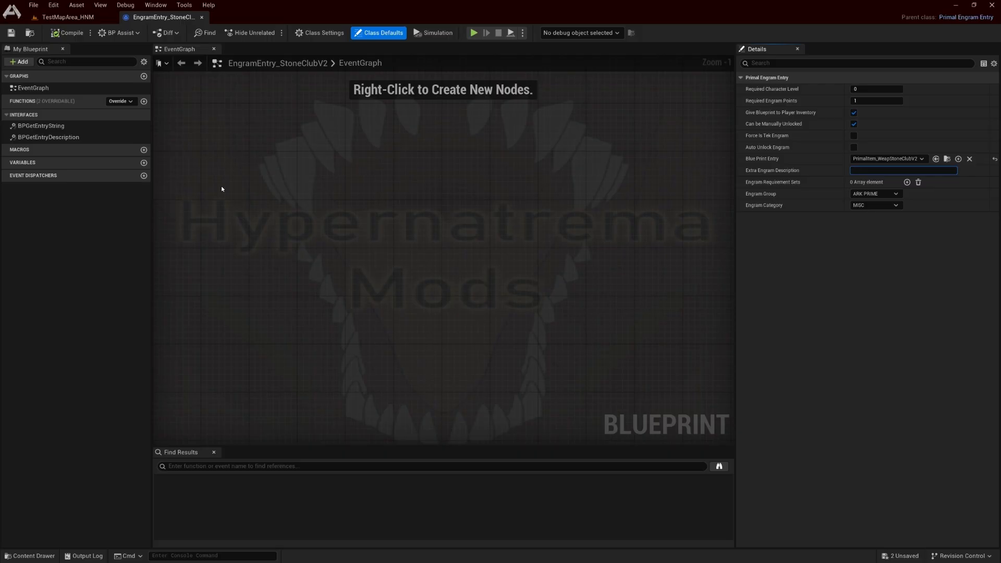
# Open PrimalItem_WeapStoneClubV2, filter its properties by "club" and assign Weap_StoneClubV2 as the Weapon Template
pyautogui.click(70, 19)
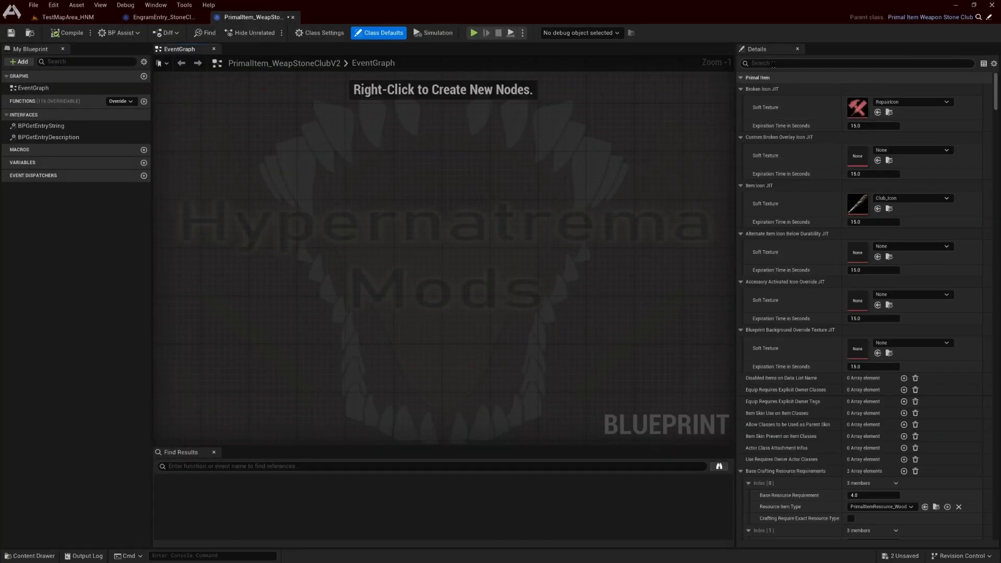
pyautogui.click(773, 63)
pyautogui.write('club')
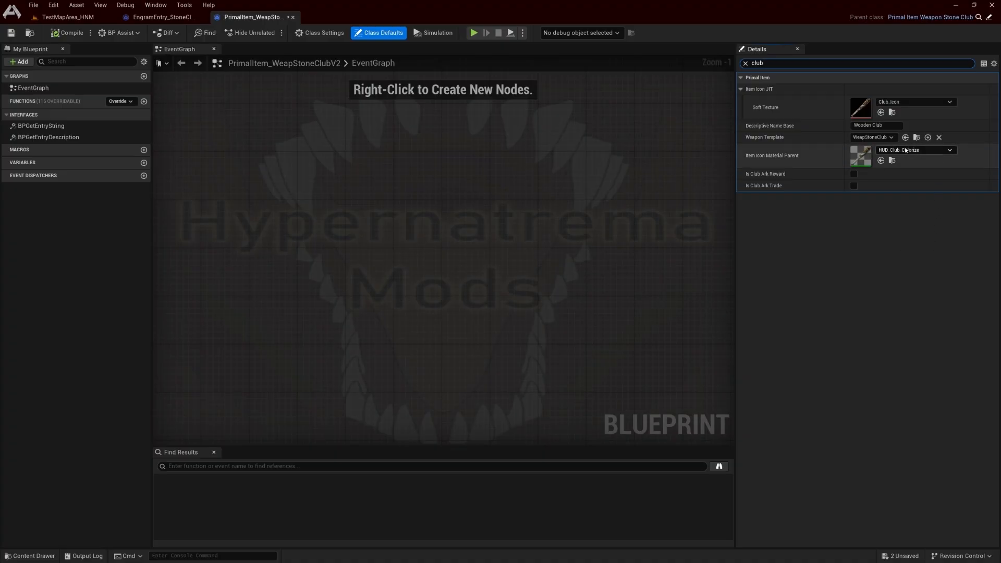
pyautogui.click(89, 18)
pyautogui.click(303, 178)
pyautogui.click(284, 121)
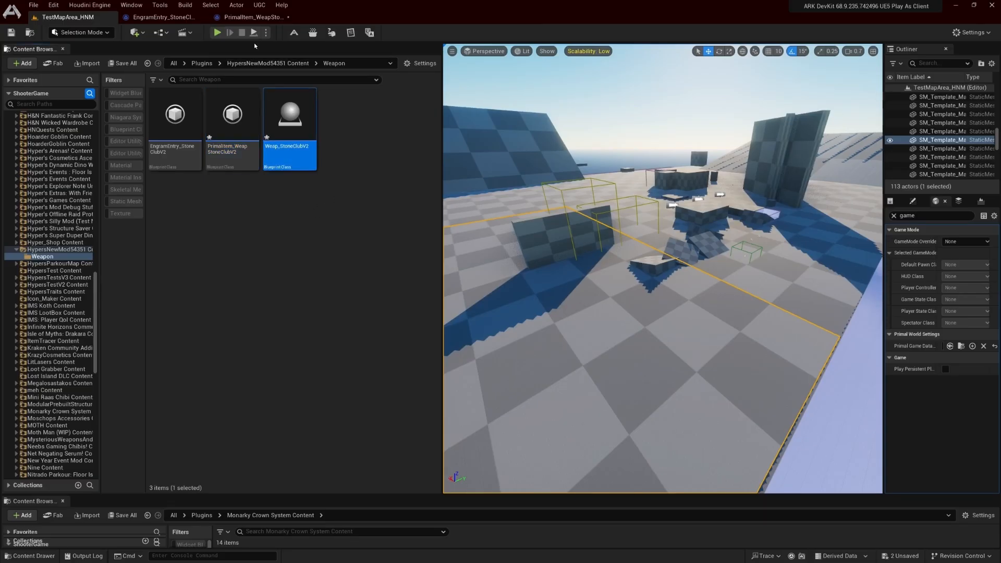
pyautogui.click(253, 18)
pyautogui.click(905, 137)
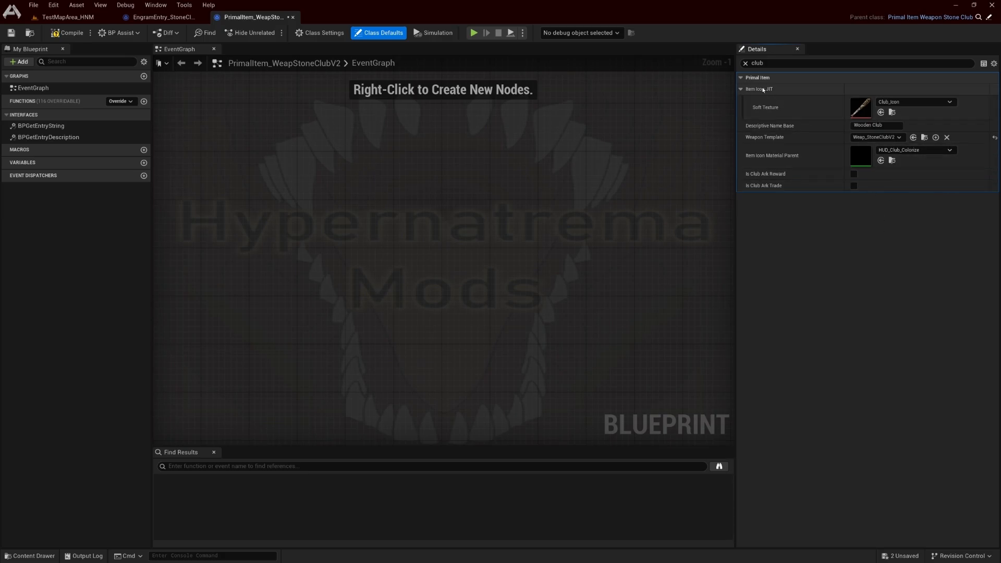
# Clear the property filter, review the item's base crafting resource requirements and save PrimalItem_WeapStoneClubV2
pyautogui.click(745, 64)
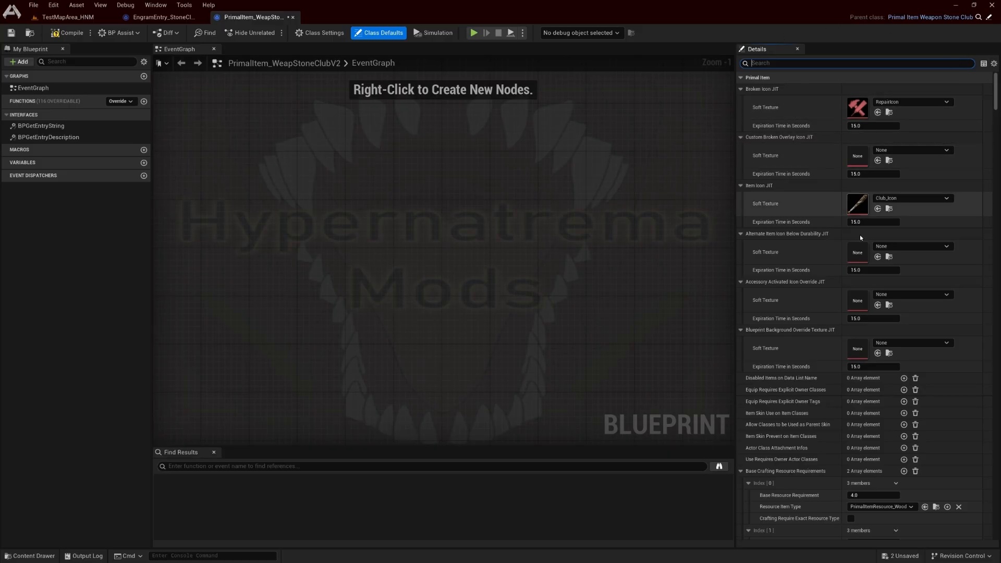
pyautogui.scroll(-8, 814, 374)
pyautogui.scroll(-3, 817, 374)
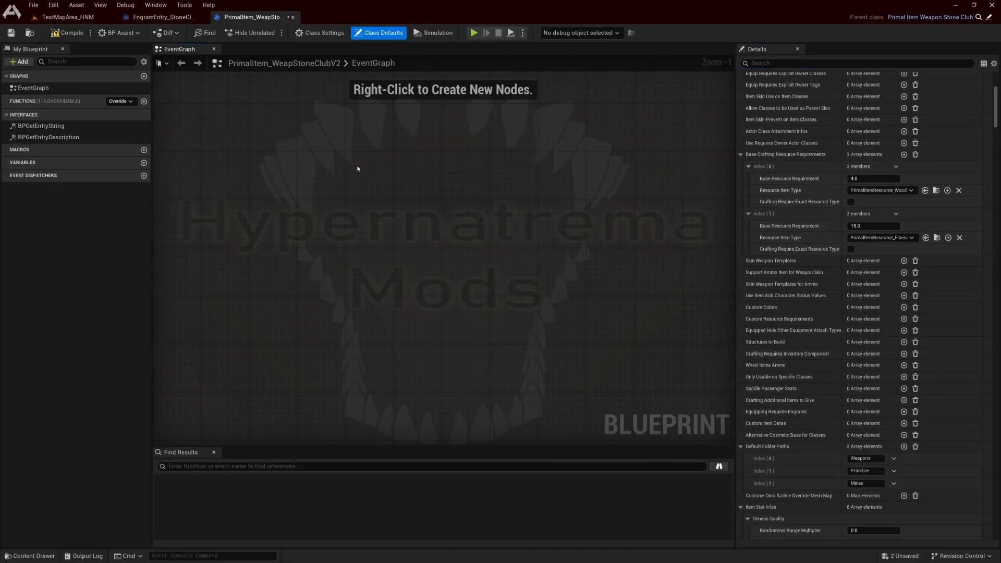
pyautogui.hotkey('ctrl', 's')
pyautogui.click(326, 132)
# Close the engram entry and primal item blueprints and save all remaining unsaved assets
pyautogui.click(73, 17)
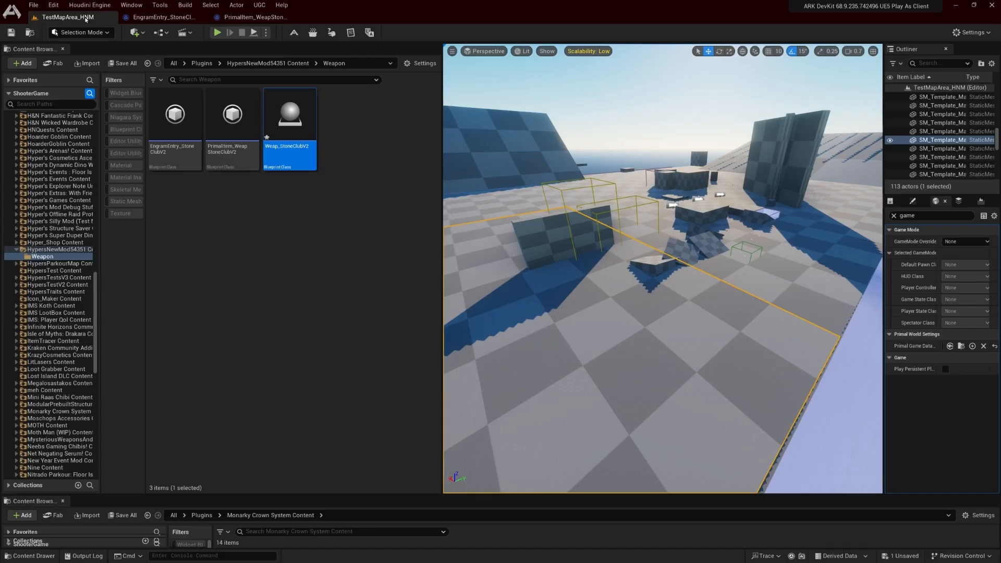
pyautogui.click(201, 18)
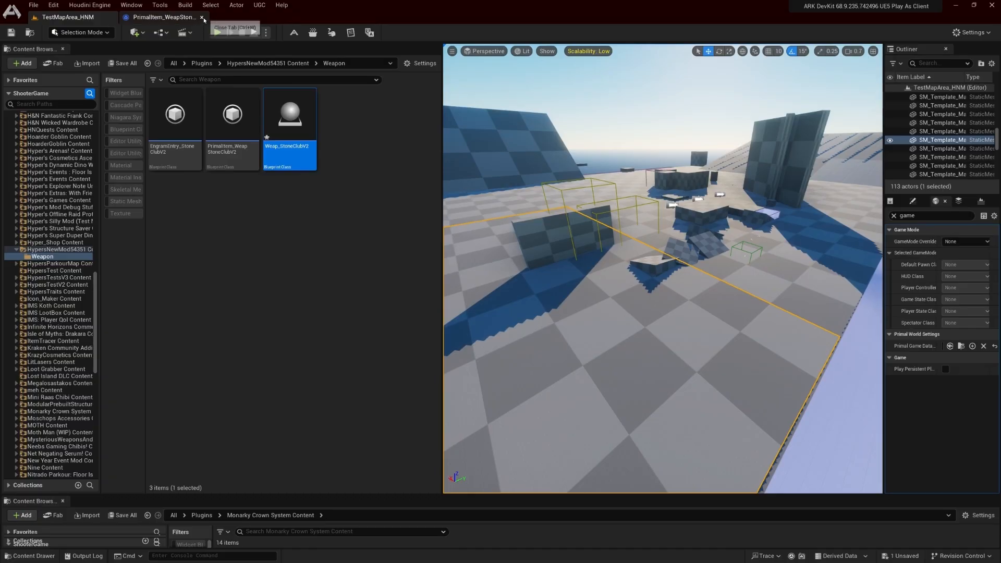
pyautogui.click(201, 17)
pyautogui.click(363, 209)
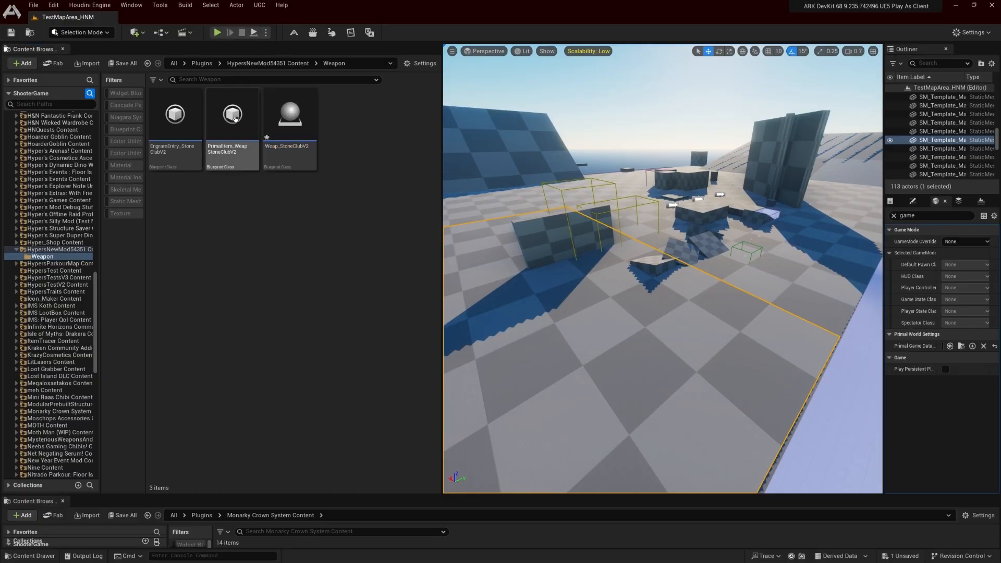
pyautogui.click(123, 63)
pyautogui.click(553, 372)
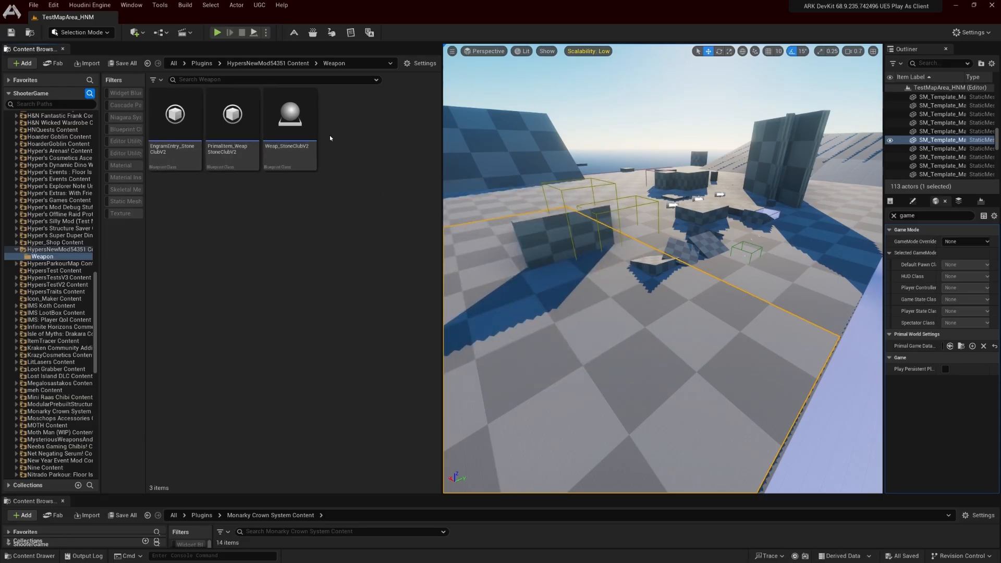
# Add EngramEntry_StoneClubV2 to the Additional Engram Blueprint Classes of ModDataAsset_HNM, save the asset and return to the TestMapArea_HNM level
pyautogui.click(80, 251)
pyautogui.click(245, 149)
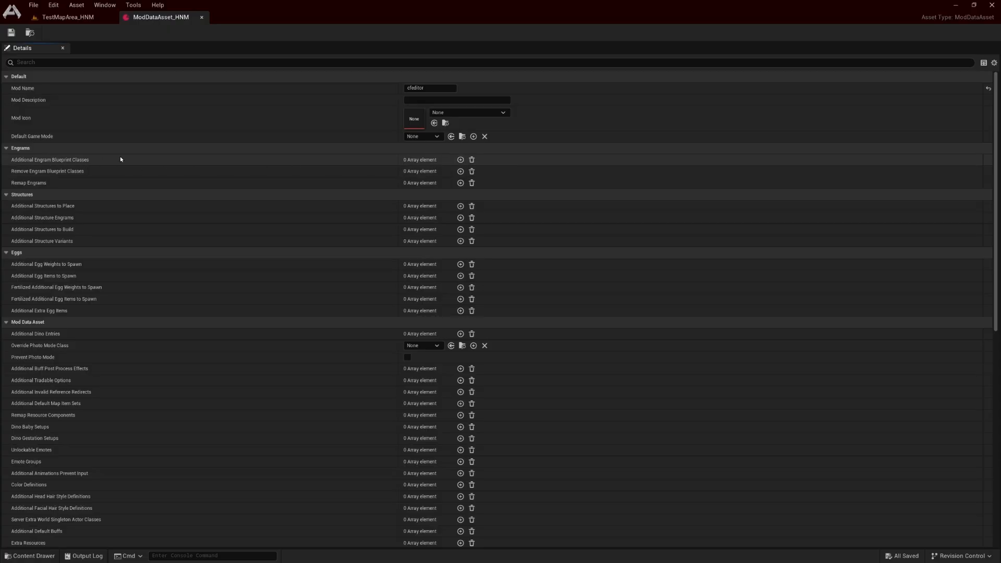
pyautogui.click(460, 159)
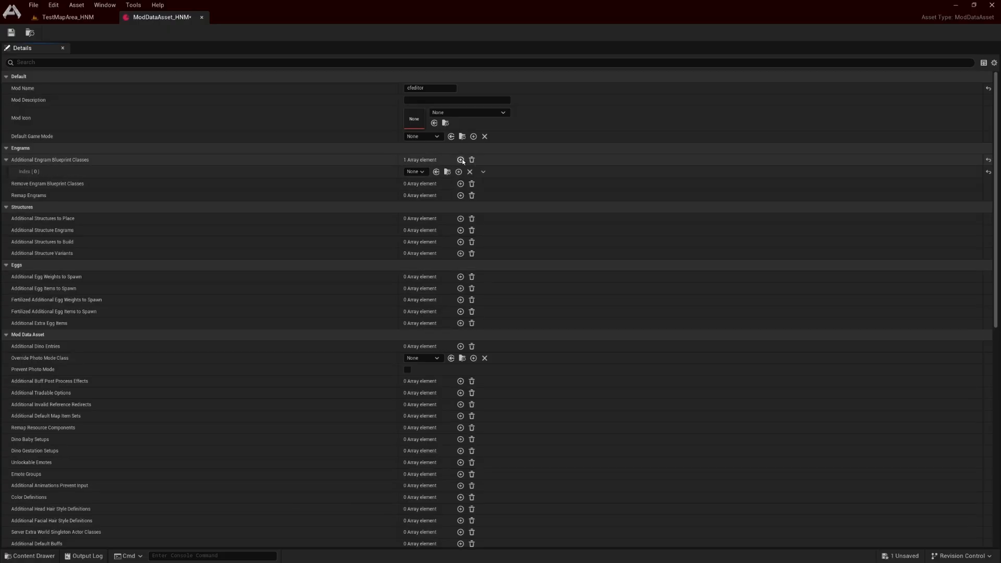
pyautogui.click(43, 18)
pyautogui.doubleClick(175, 112)
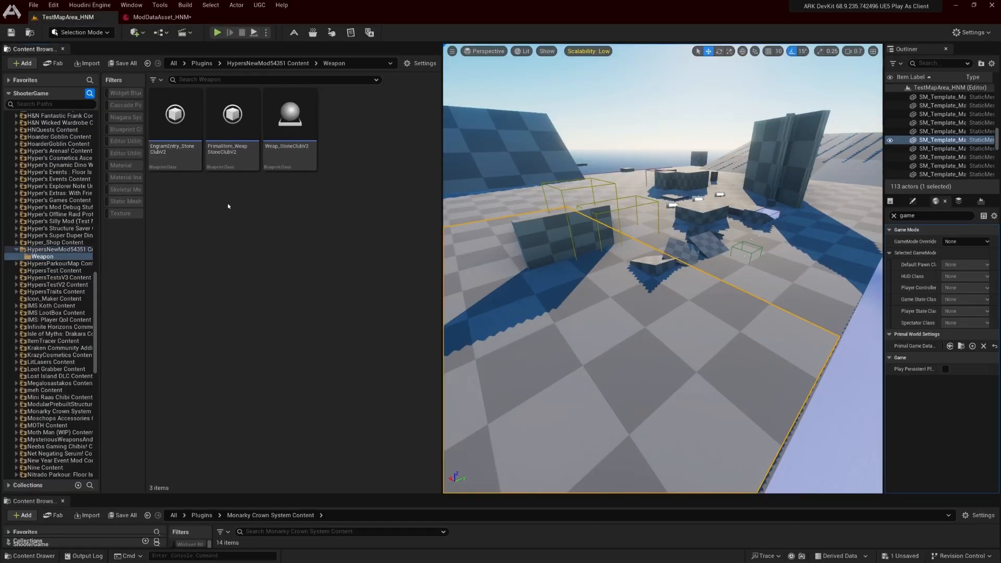
pyautogui.click(174, 126)
pyautogui.click(161, 17)
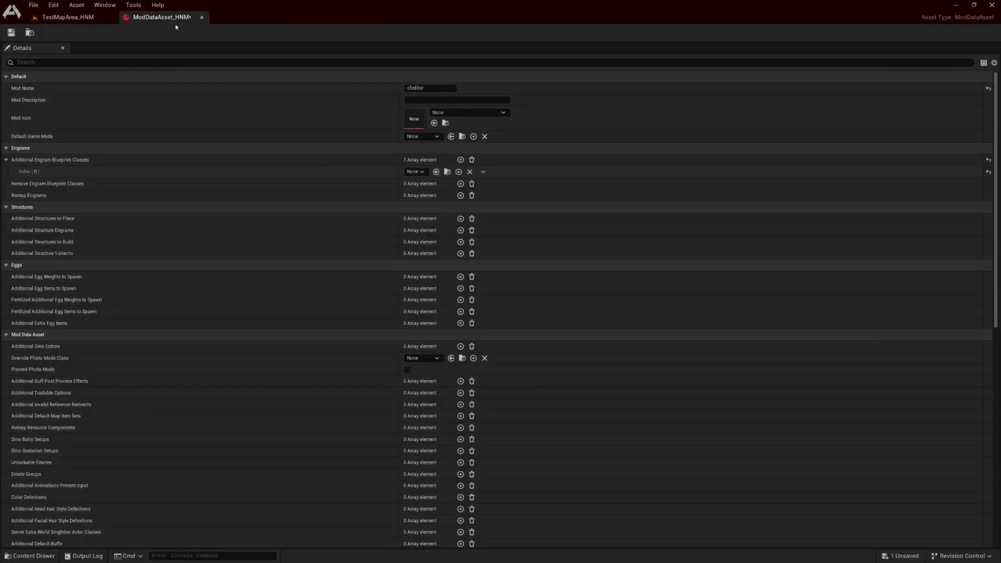
pyautogui.click(436, 172)
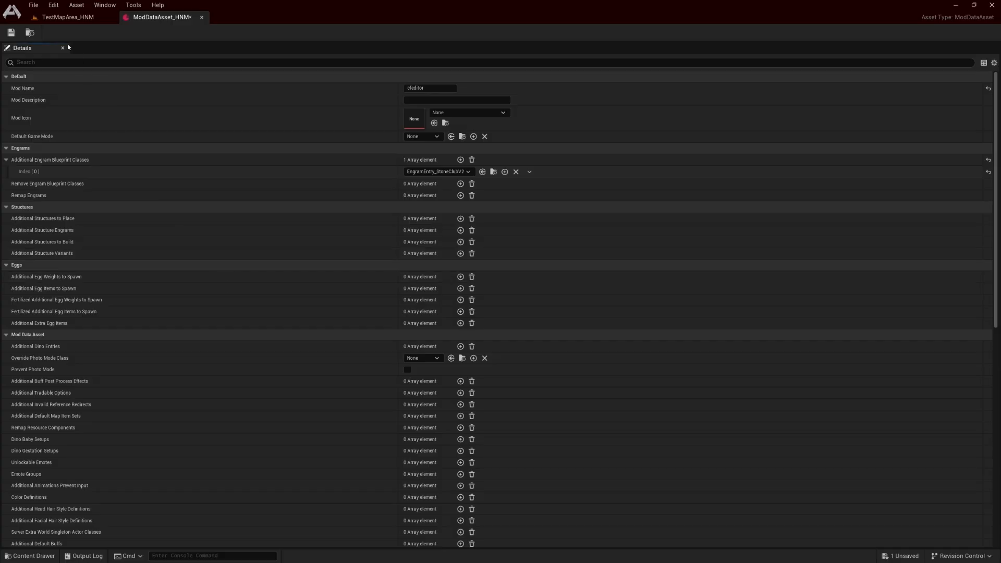
pyautogui.click(11, 32)
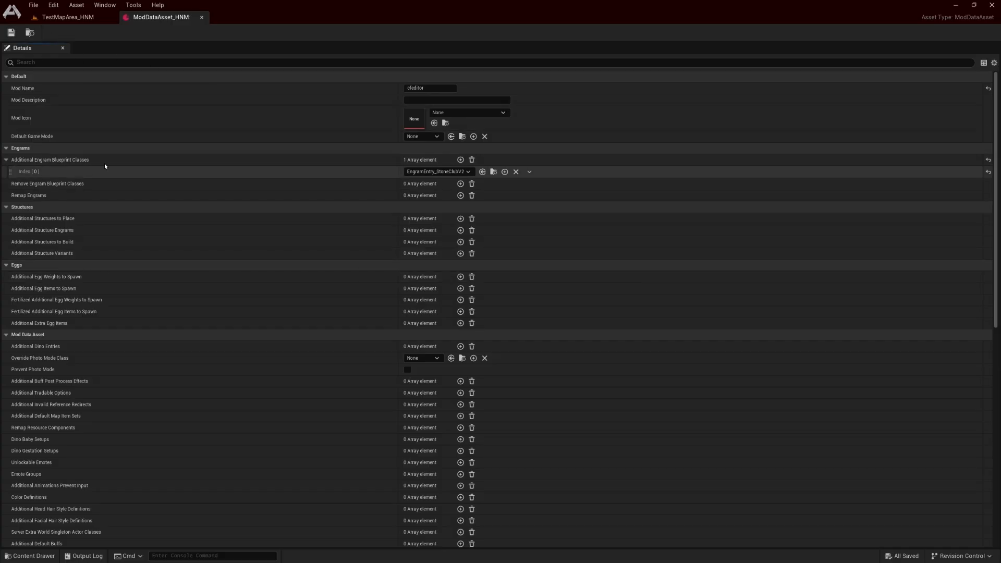
pyautogui.click(73, 17)
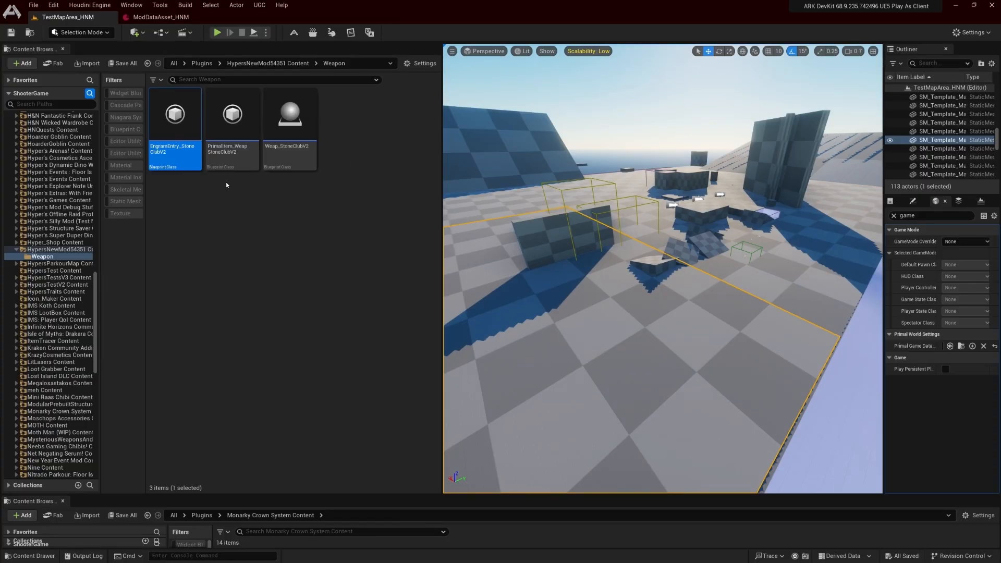
# Open EngramEntry_StoneClubV2 to review its engram settings, return to the level and show the HypersNewMod54351 root folder
pyautogui.doubleClick(176, 130)
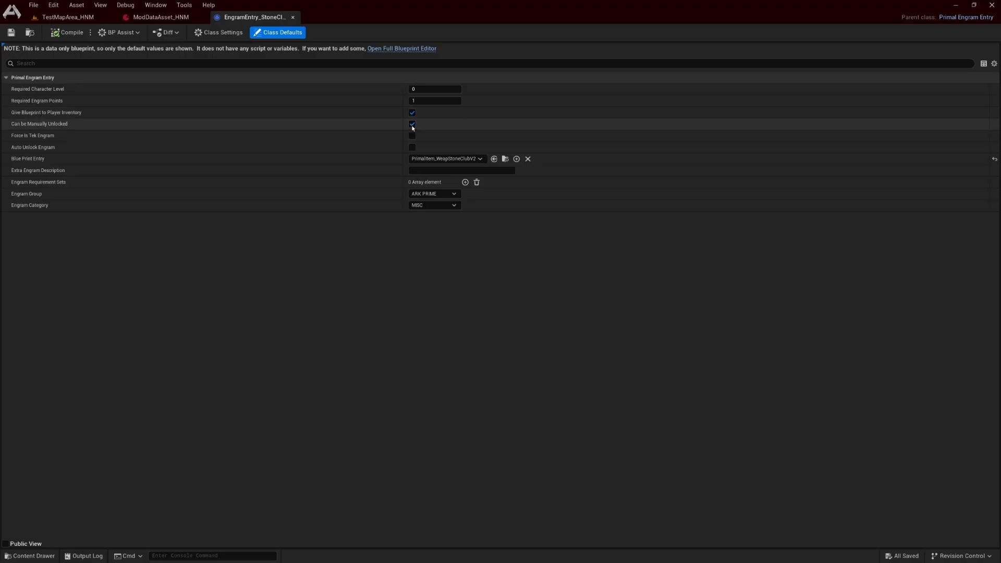
pyautogui.click(74, 18)
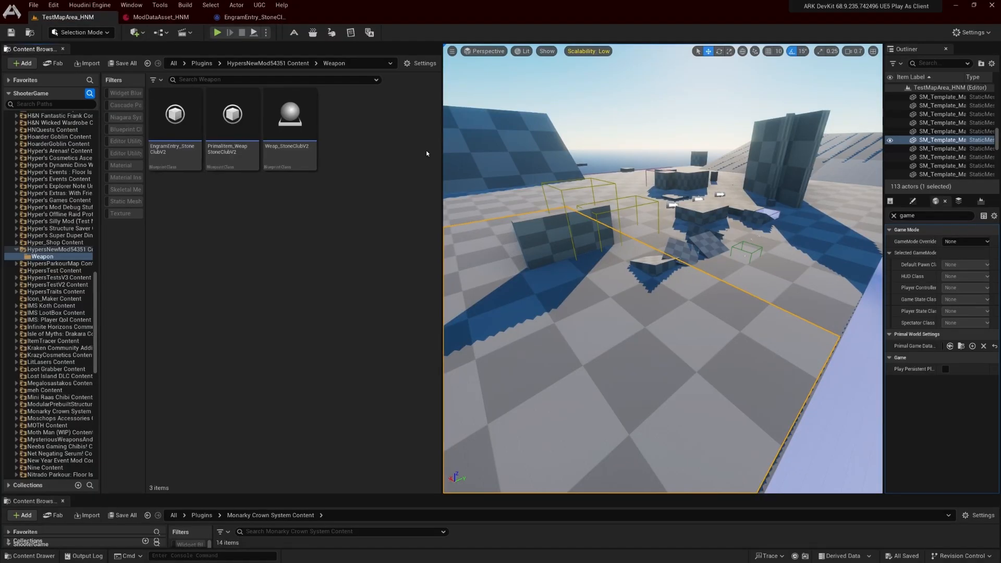
pyautogui.click(78, 249)
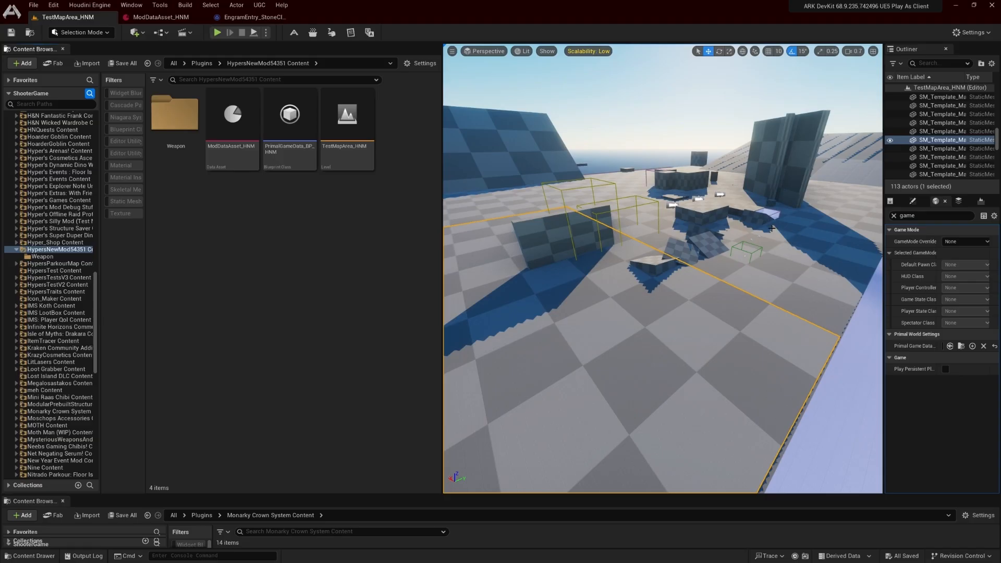
pyautogui.press('w')
pyautogui.moveTo(748, 233)
pyautogui.mouseDown(button='right')
pyautogui.moveTo(834, 222)
pyautogui.moveTo(647, 237)
pyautogui.moveTo(737, 220)
pyautogui.mouseUp(button='right')
pyautogui.scroll(2, 748, 234)
pyautogui.press('s')
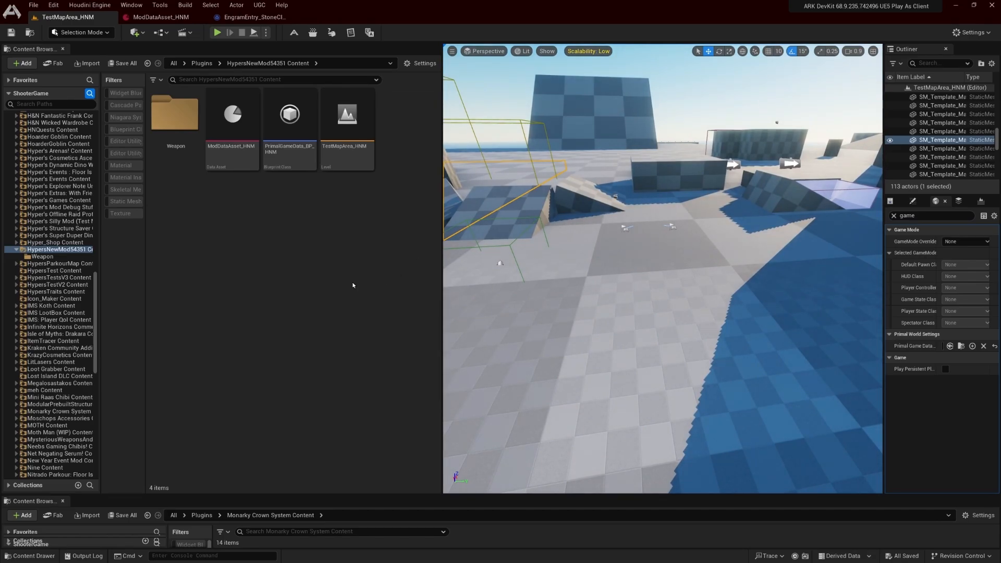
# Widen the World Settings area, reset the level's Primal Game Data Override to None and start Play in Editor despite the blueprint errors
pyautogui.moveTo(883, 323); pyautogui.dragTo(740, 323)
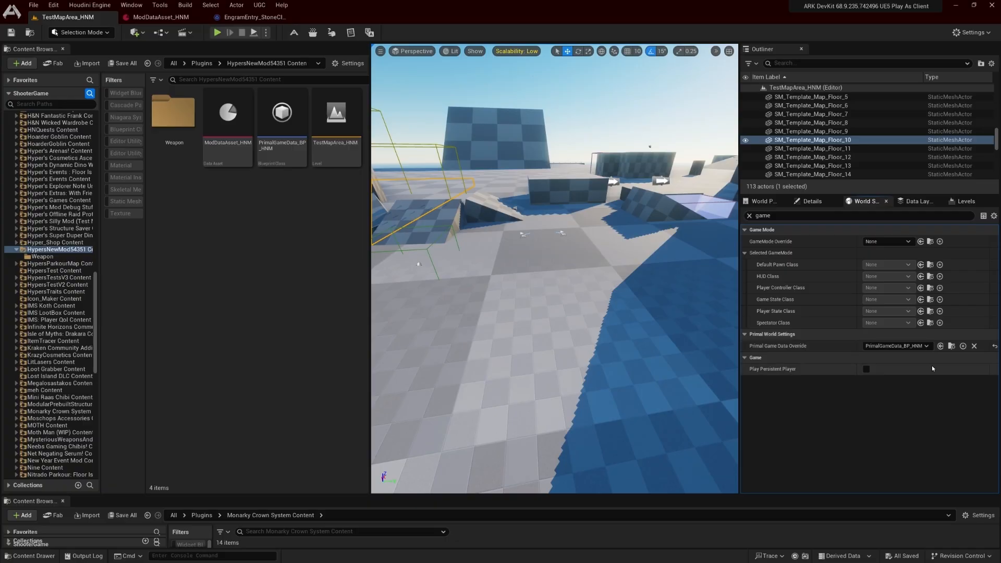
pyautogui.click(993, 347)
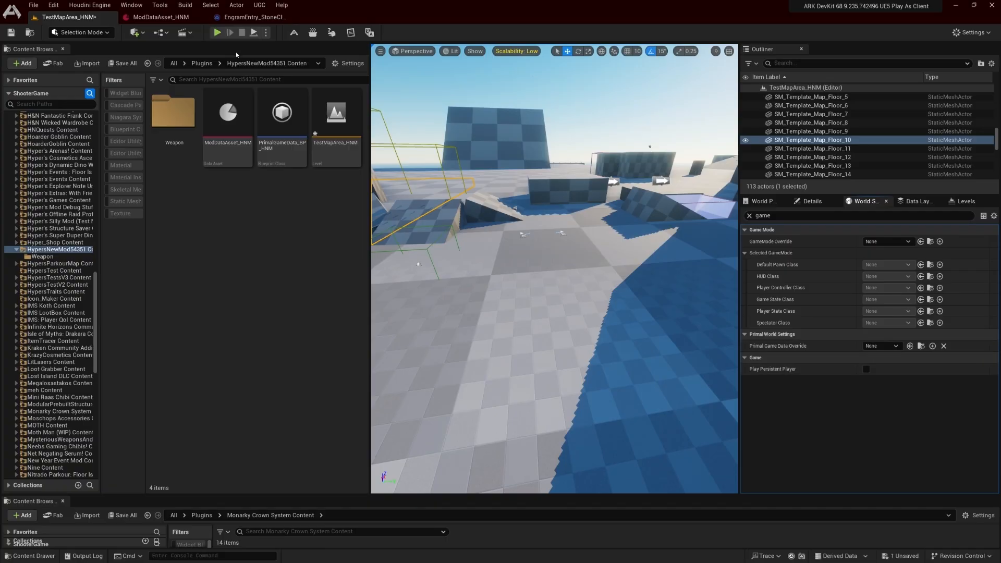
pyautogui.click(217, 33)
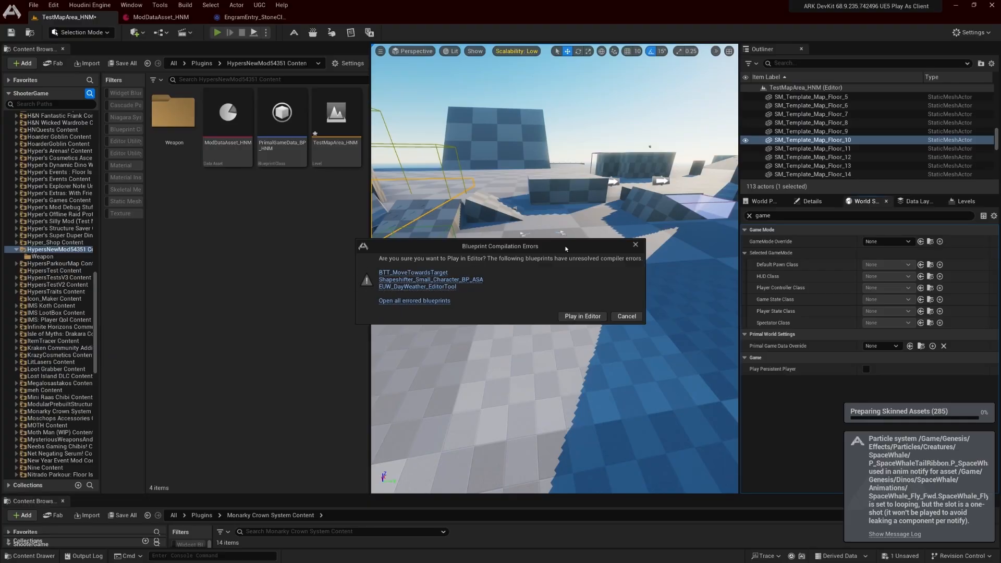
pyautogui.click(583, 317)
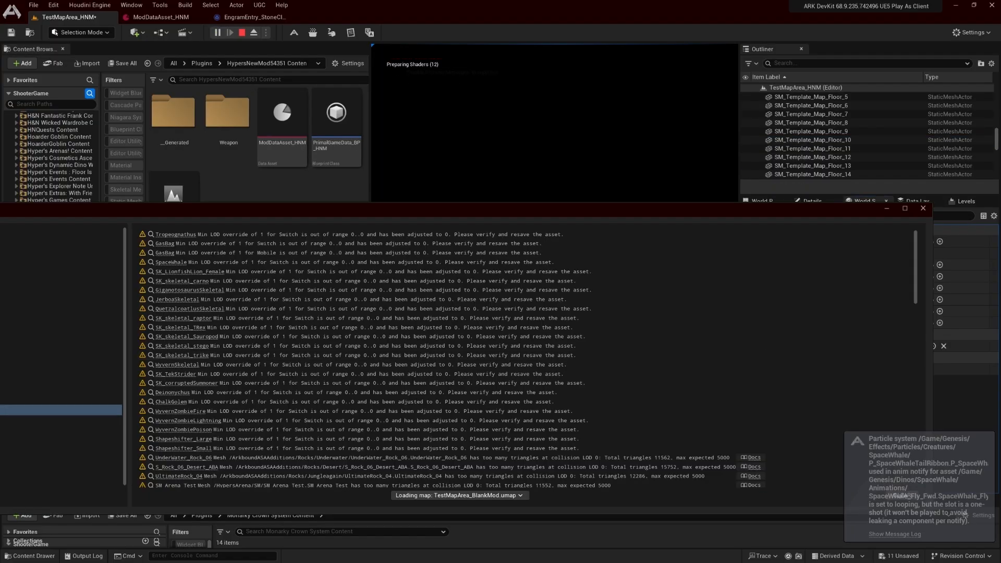
# Move the message log away from the viewport, walk the character forward in the test level and end the play session
pyautogui.press('super')
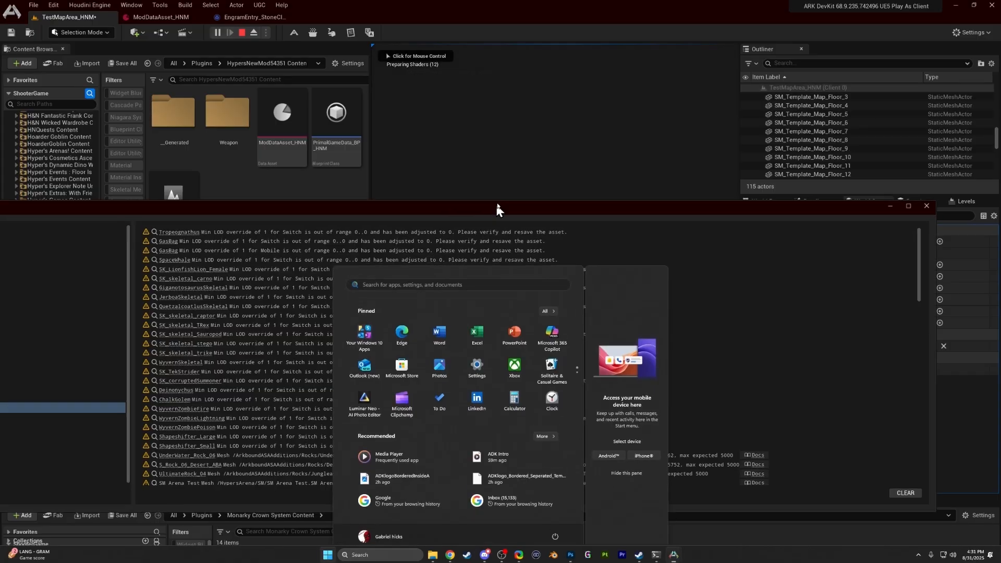
pyautogui.moveTo(498, 209); pyautogui.dragTo(517, 136)
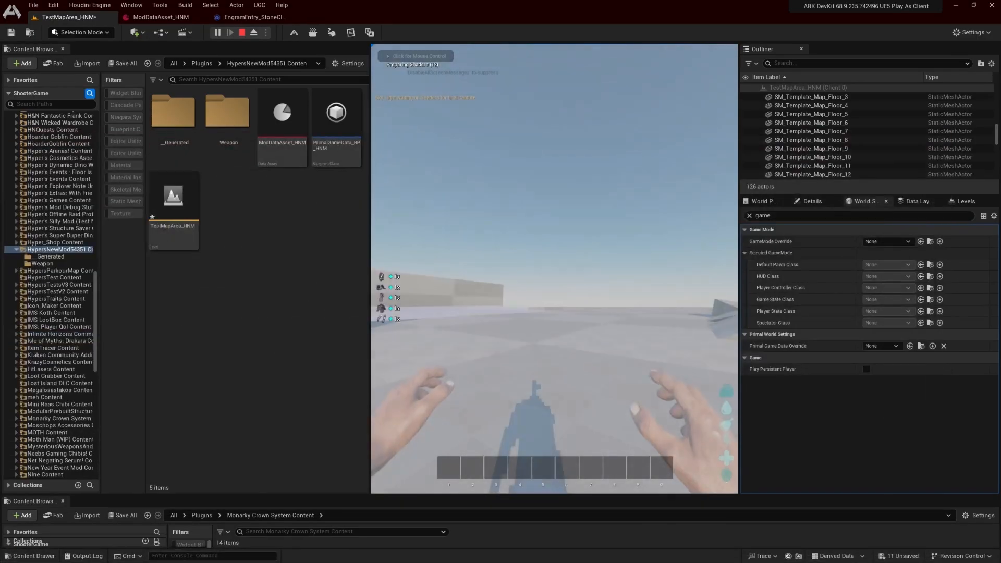
pyautogui.press('w')
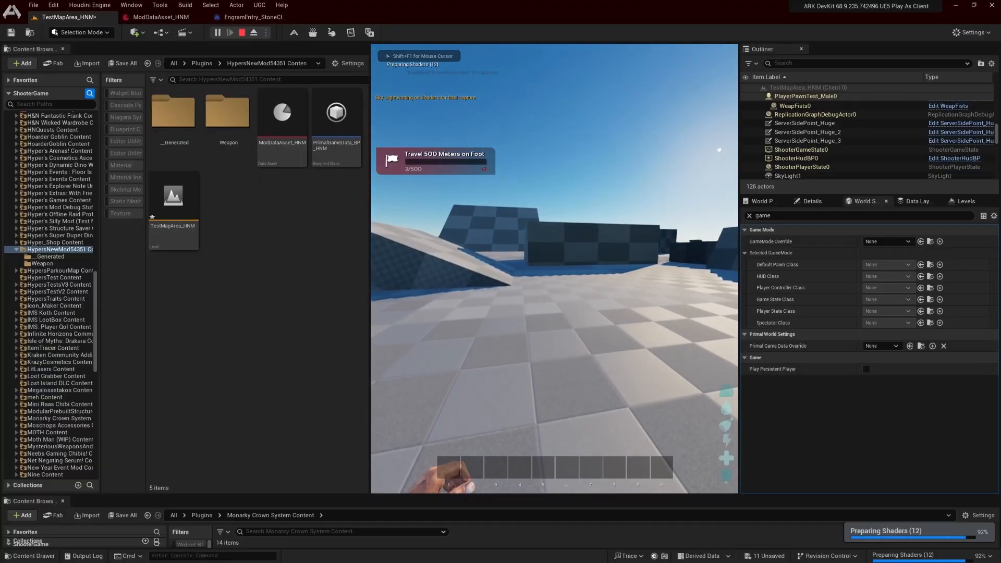
pyautogui.hotkey('shift', 'F1')
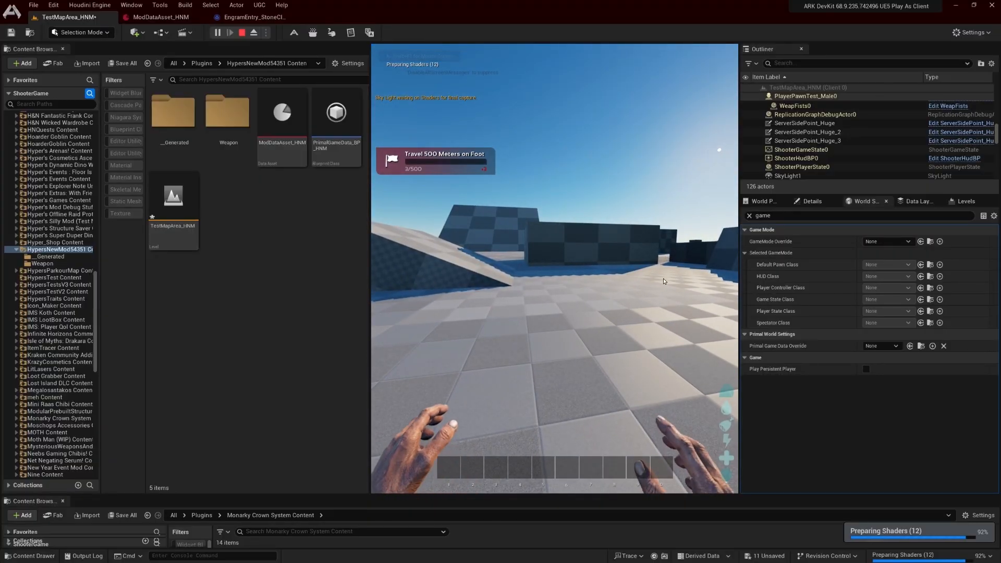
pyautogui.press('Escape')
# Assign PrimalGameData_BP_HNM as the Primal Game Data Override and set the Required Character Level of EngramEntry_StoneClubV2 to 1
pyautogui.click(336, 130)
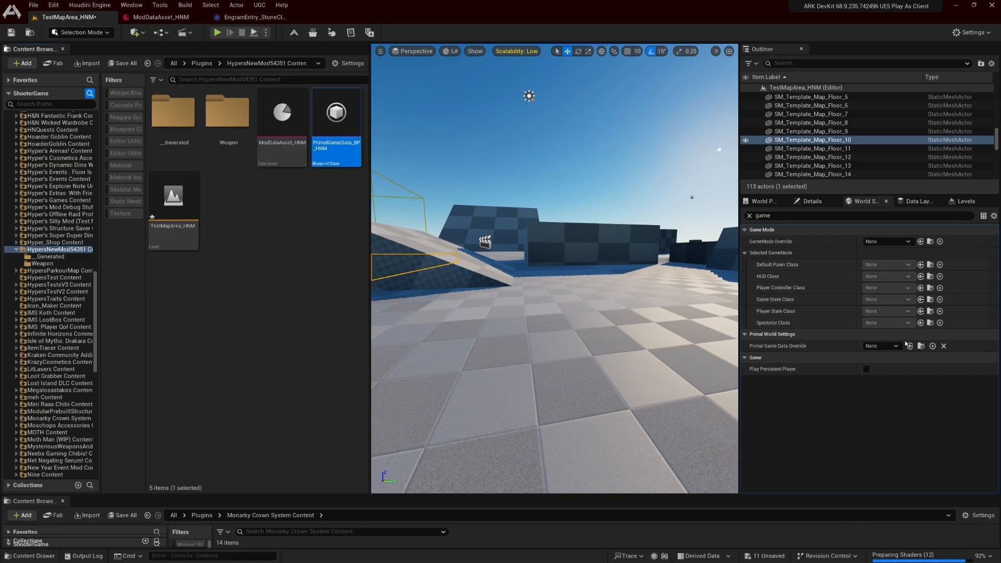
pyautogui.click(909, 345)
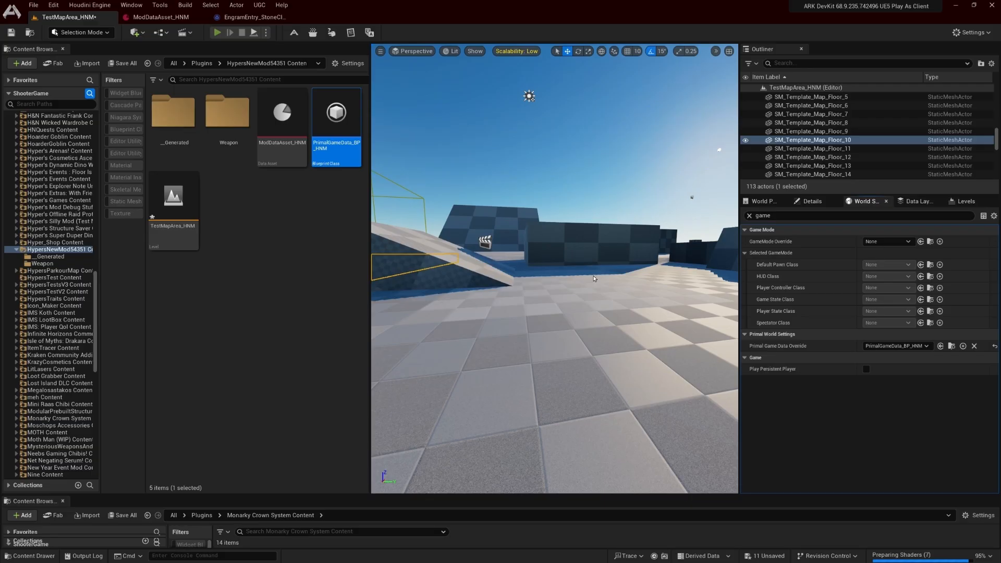
pyautogui.click(255, 17)
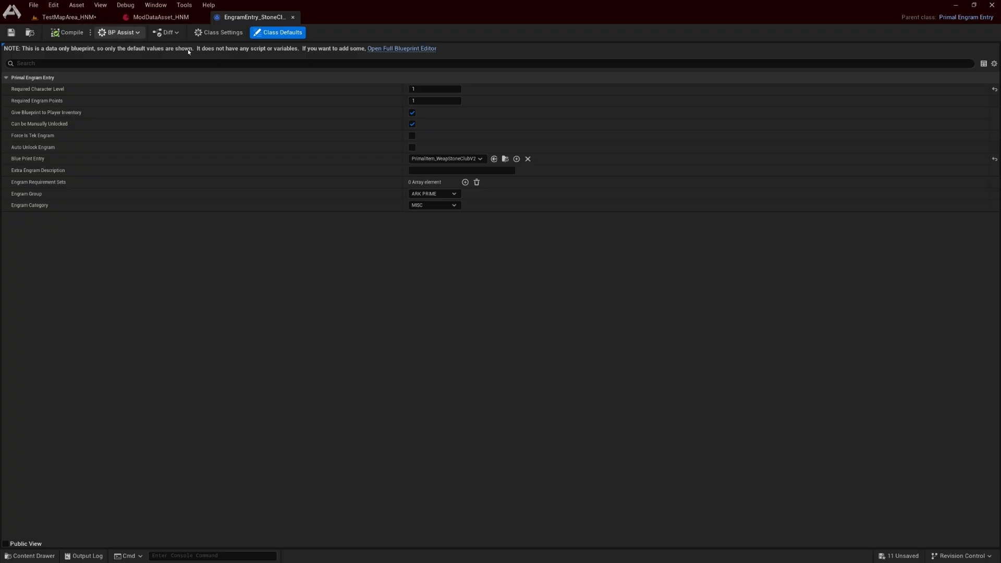
# Play the TestMapArea_HNM level, inspect the Engrams page of the character's inventory and stop the session
pyautogui.click(86, 18)
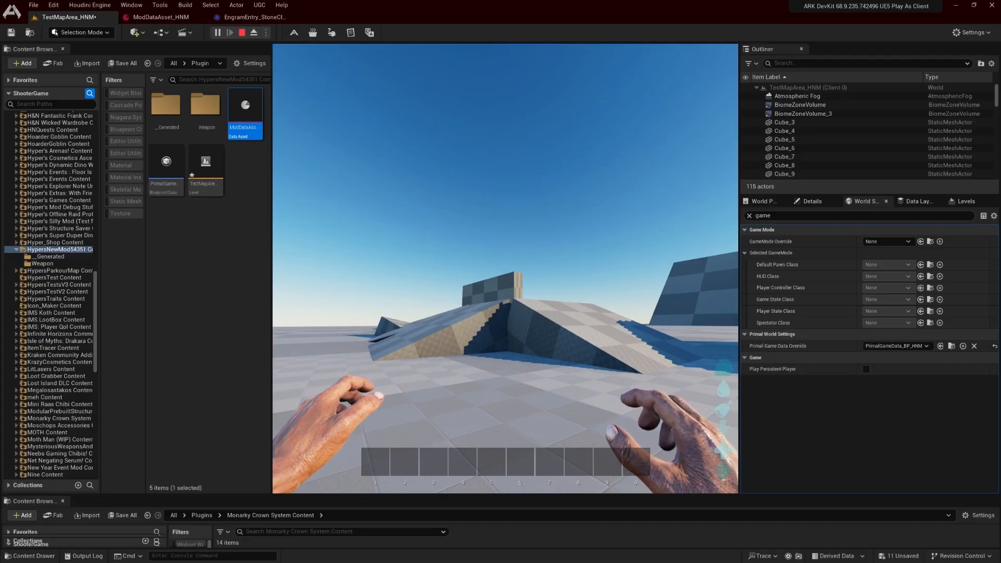
pyautogui.press('i')
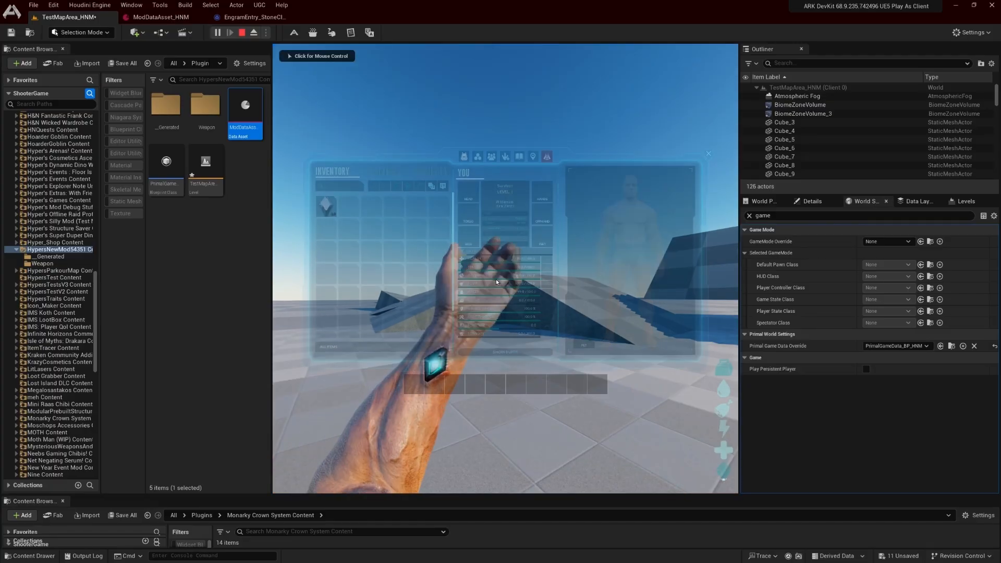
pyautogui.click(476, 156)
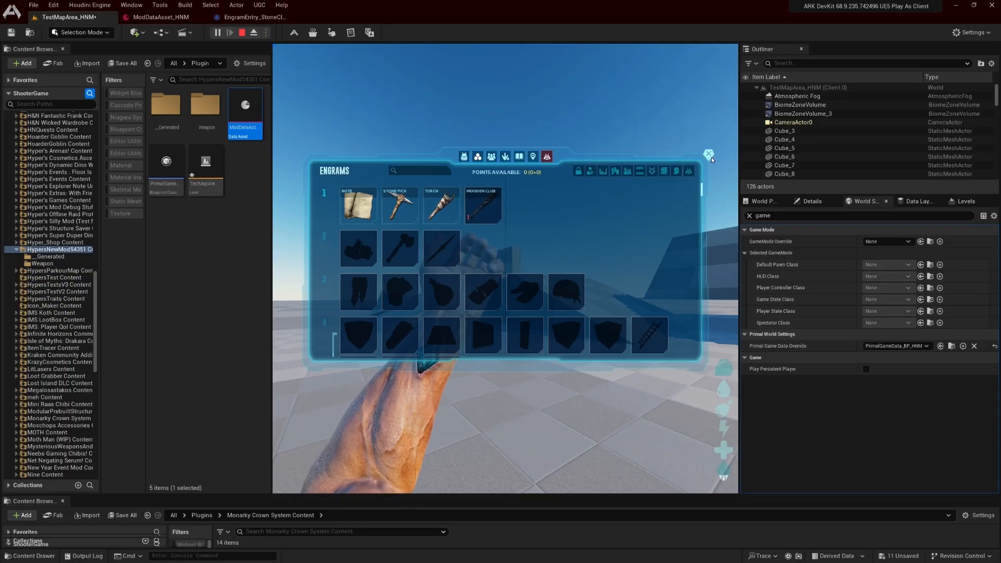
pyautogui.press('Escape')
# Save only TestMapArea_HNM from the list of unsaved content, leaving all other assets unselected
pyautogui.hotkey('ctrl', 'shift', 's')
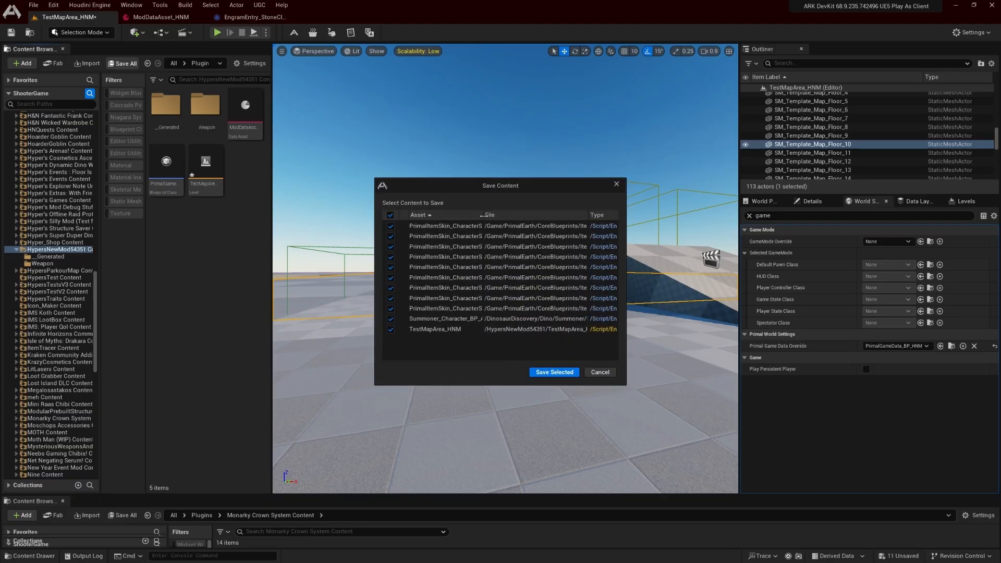
pyautogui.moveTo(483, 215); pyautogui.dragTo(525, 215)
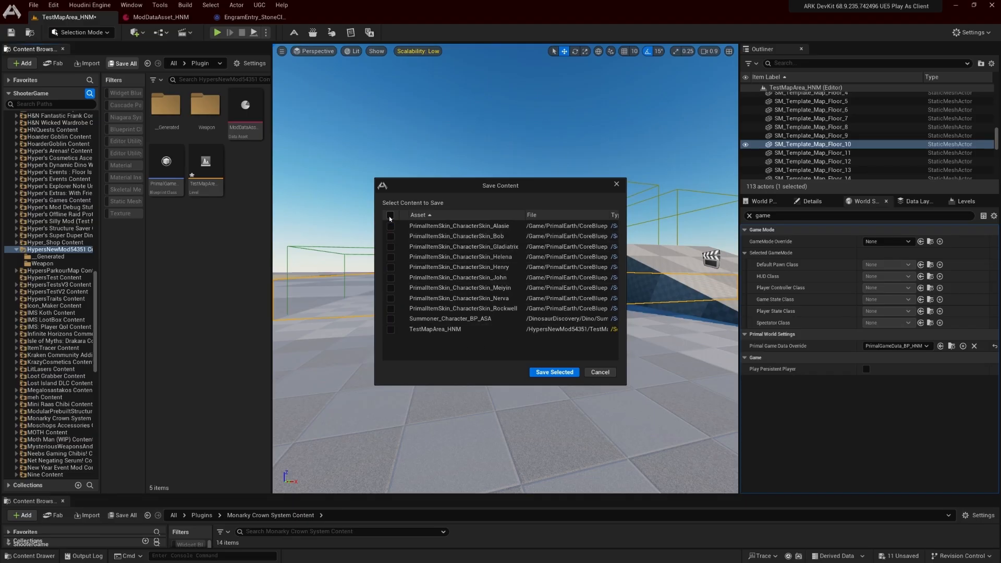
pyautogui.click(390, 329)
pyautogui.click(554, 372)
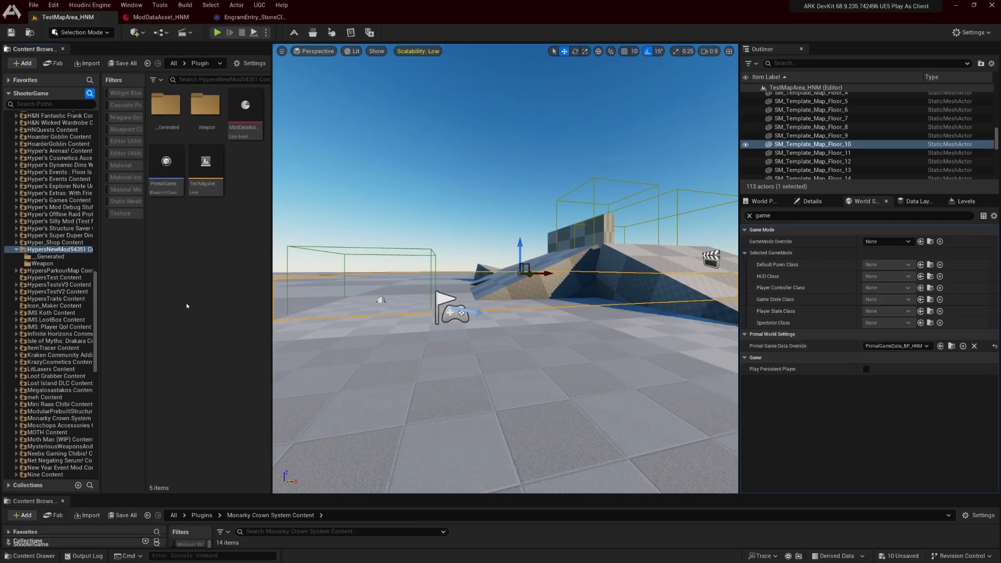
pyautogui.scroll(10, 35, 235)
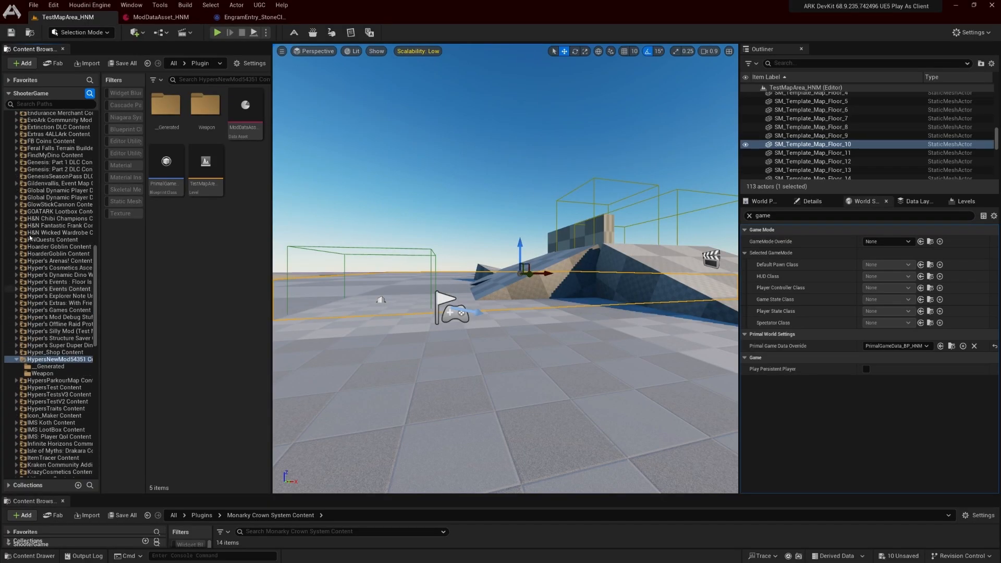
pyautogui.scroll(2, 35, 234)
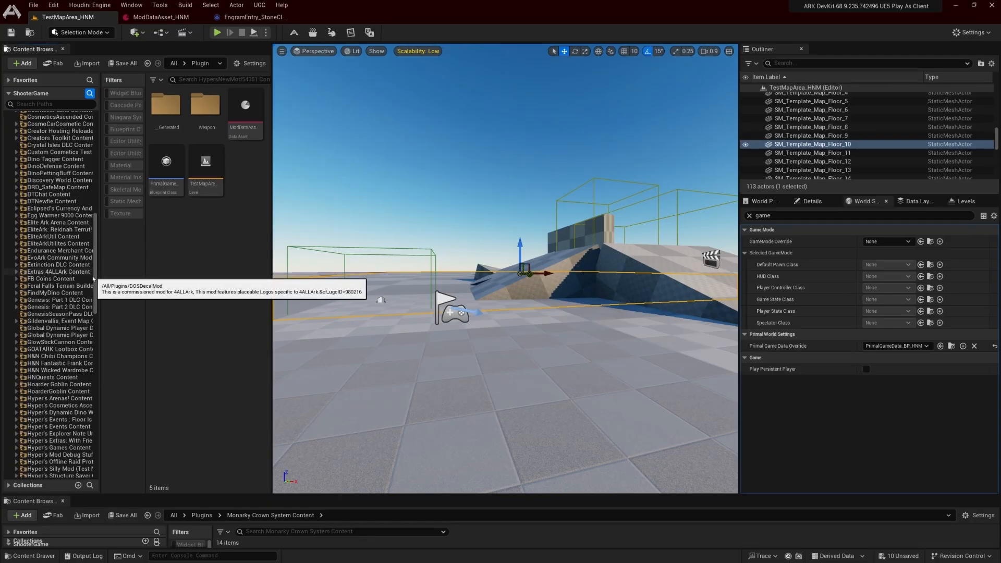
pyautogui.moveTo(95, 277); pyautogui.dragTo(94, 403)
pyautogui.scroll(-6, 63, 334)
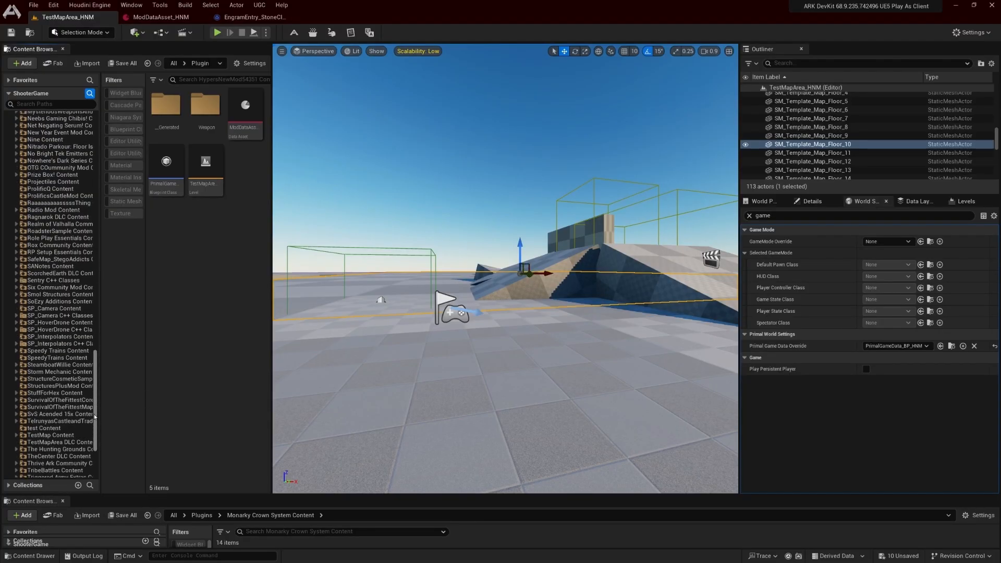
pyautogui.scroll(17, 32, 221)
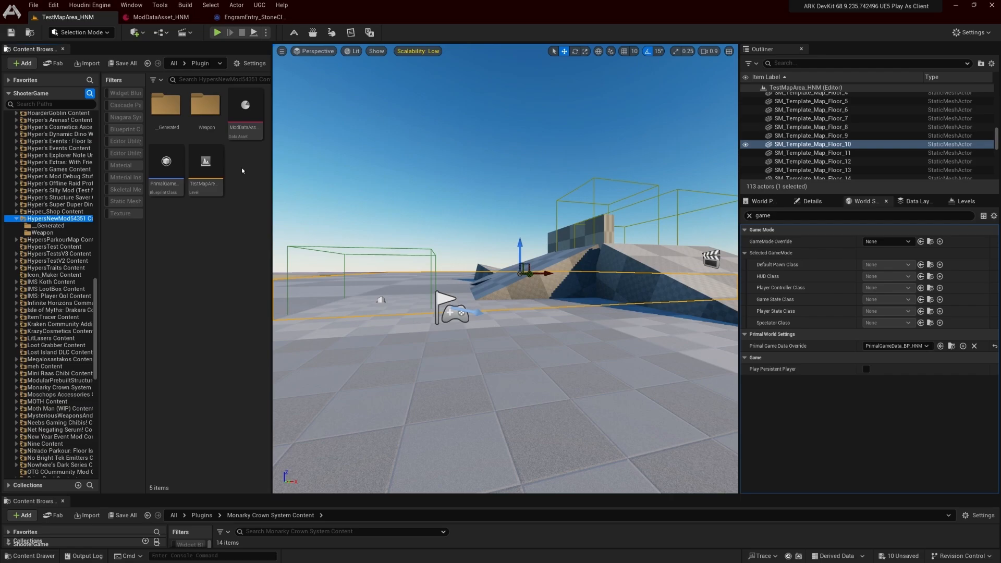
# Close all open asset editors except the TestMapArea_HNM level
pyautogui.moveTo(225, 186)
pyautogui.rightClick(89, 21)
pyautogui.click(112, 57)
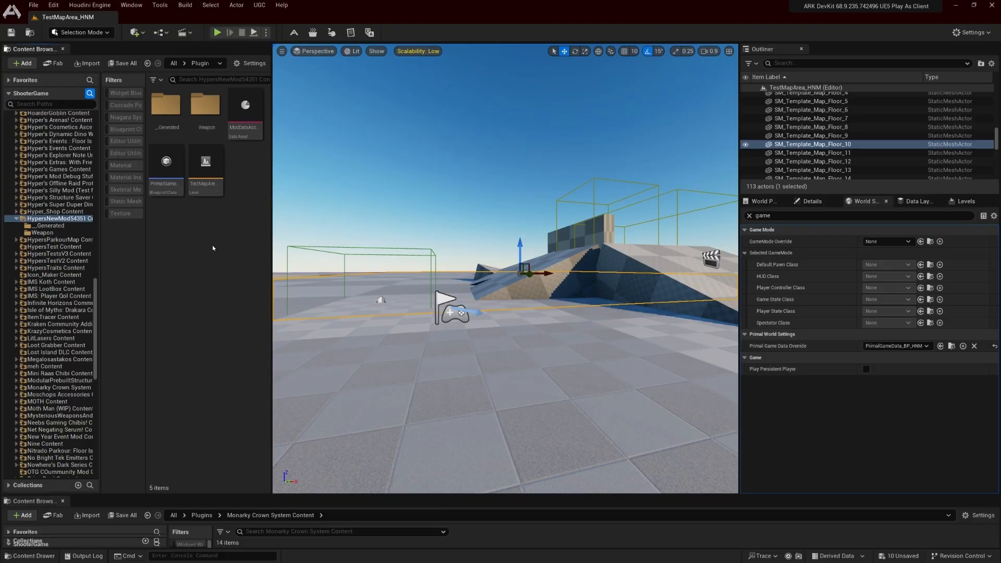
# Start sharing a mod to CurseForge and choose HypersNewMod54351 as the mod to upload
pyautogui.click(260, 5)
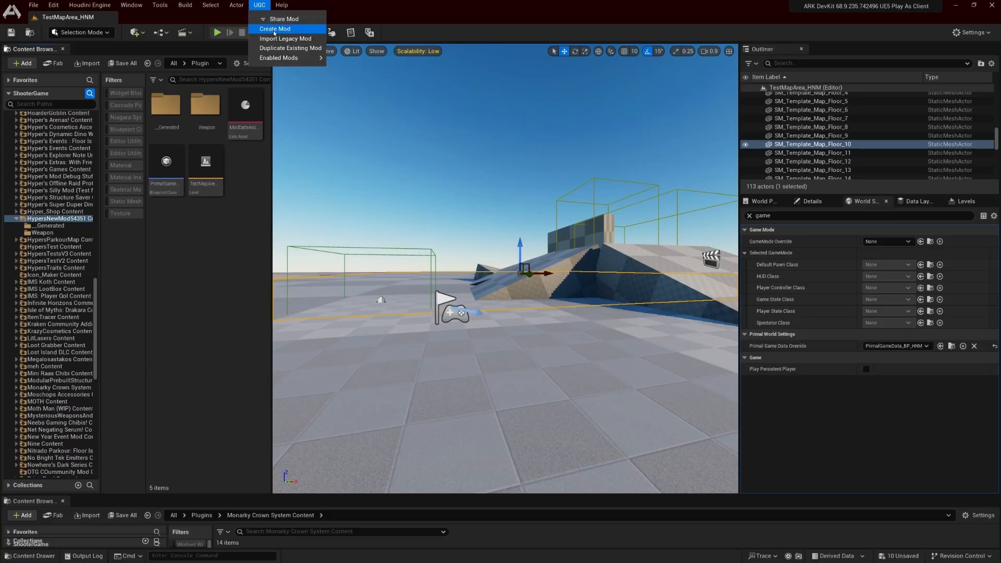
pyautogui.click(279, 20)
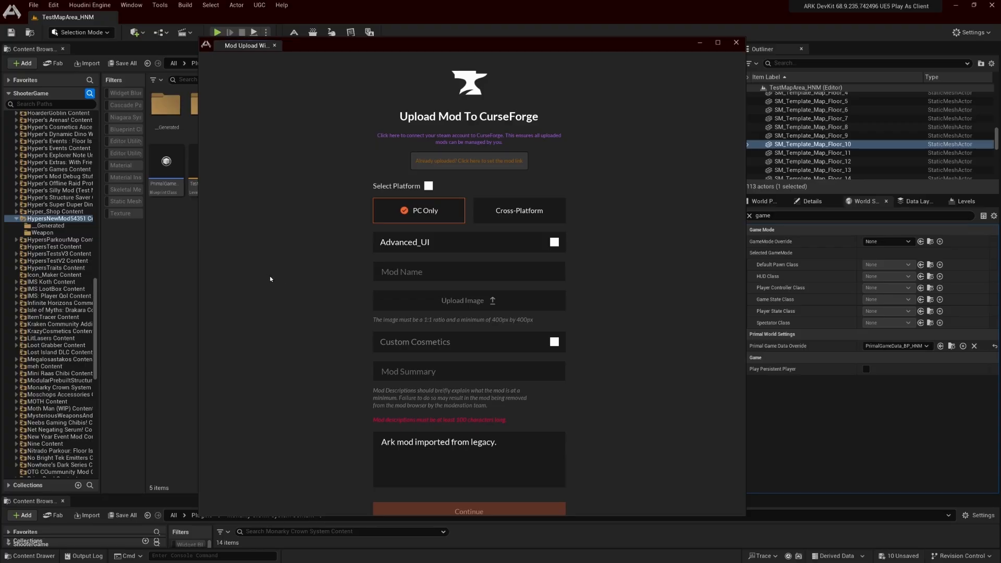
pyautogui.click(520, 245)
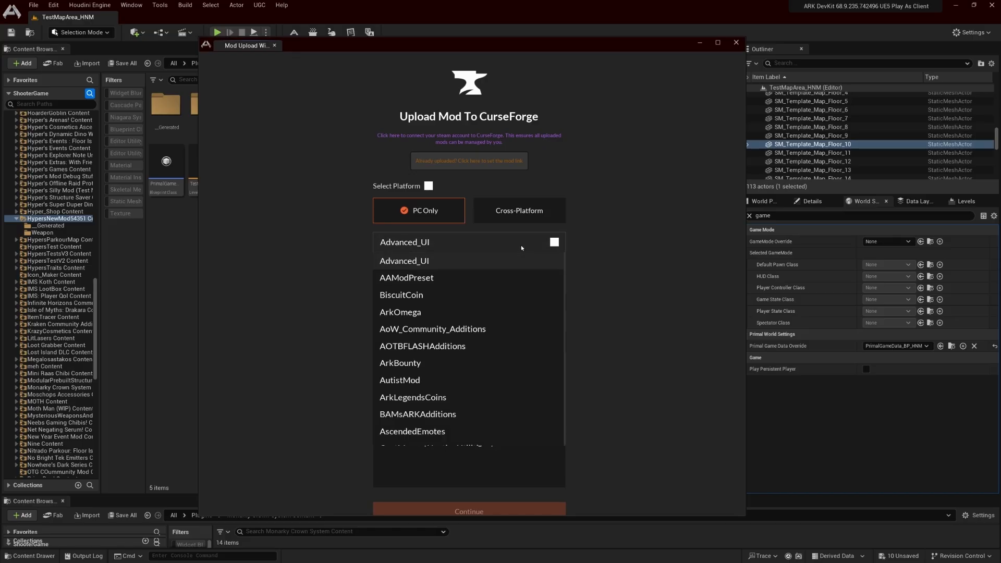
pyautogui.scroll(-3, 510, 417)
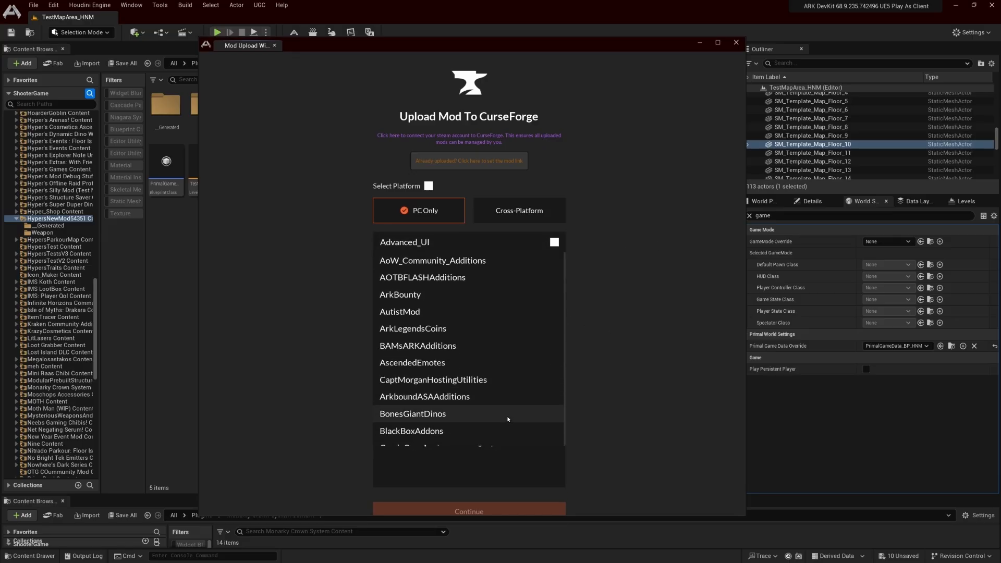
pyautogui.scroll(-8, 510, 417)
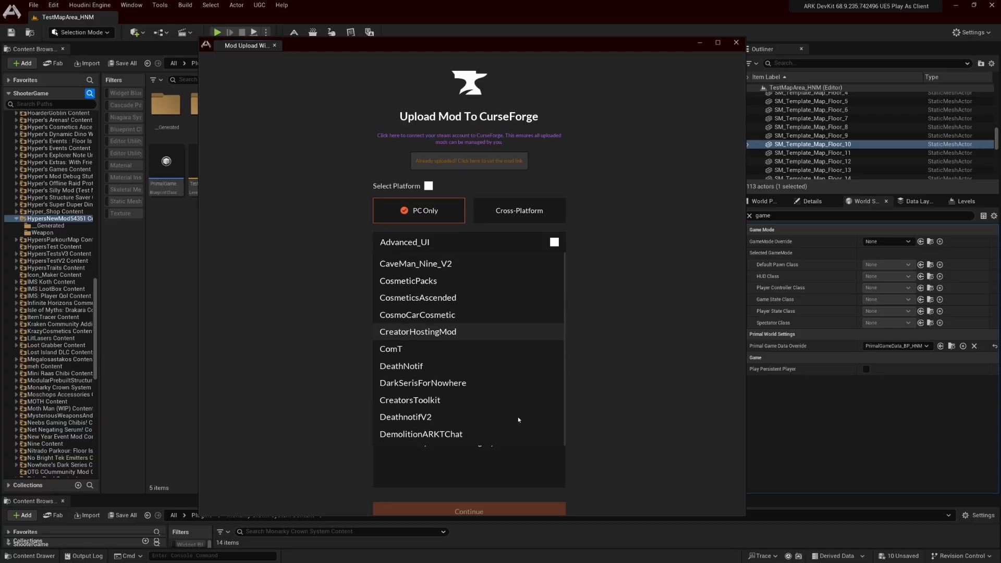
pyautogui.scroll(-3, 519, 419)
pyautogui.scroll(-3, 517, 422)
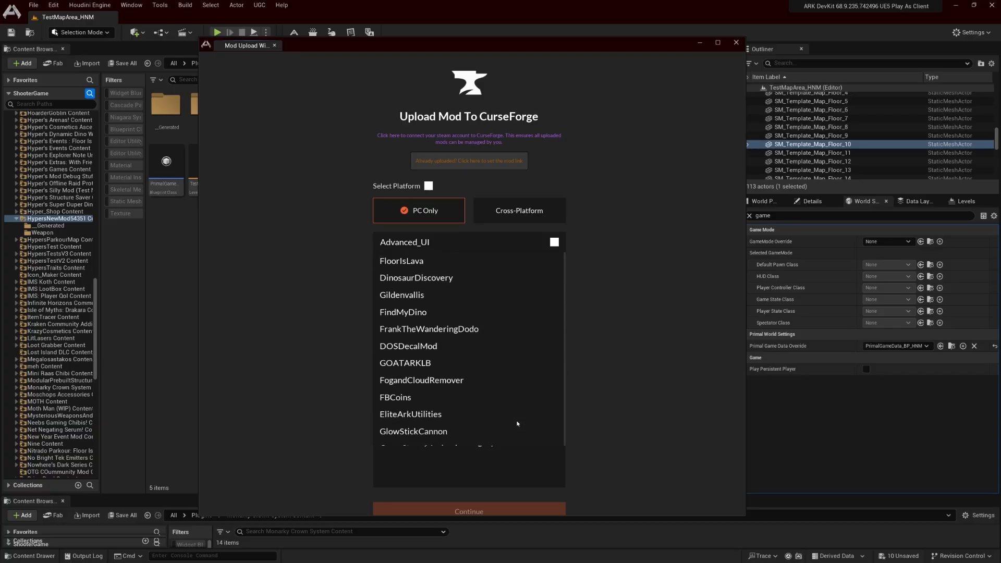
pyautogui.scroll(-10, 517, 423)
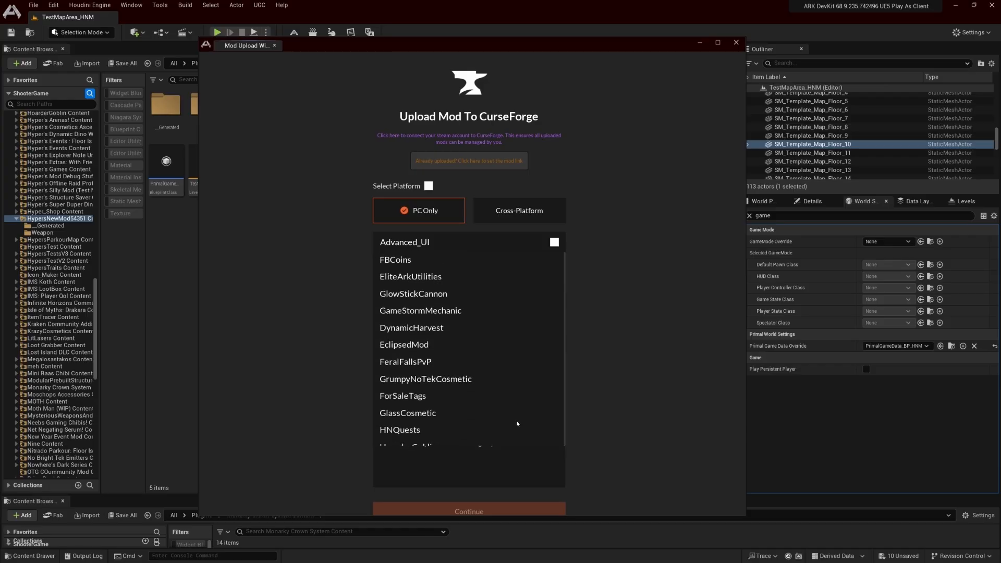
pyautogui.scroll(-10, 518, 421)
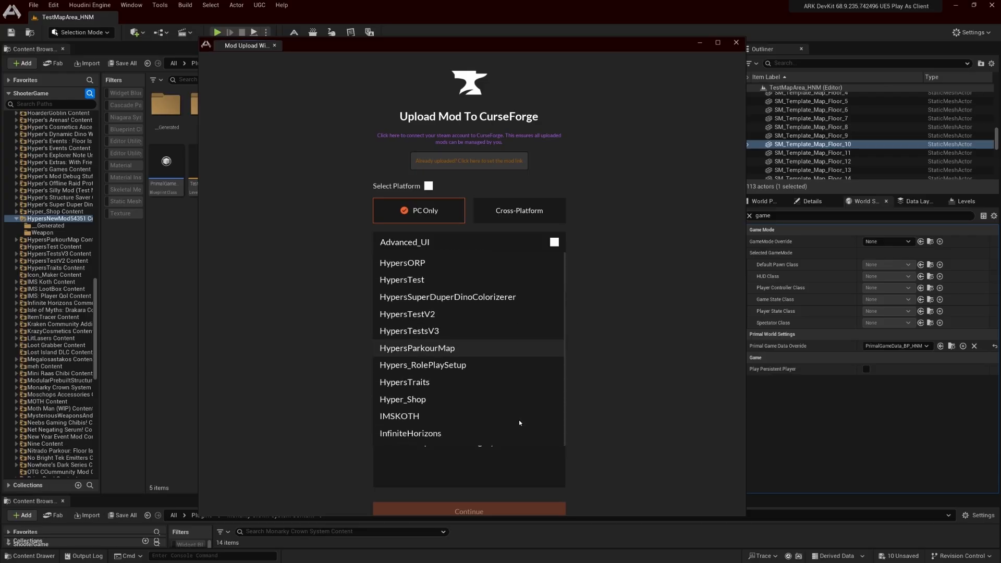
pyautogui.scroll(-10, 519, 422)
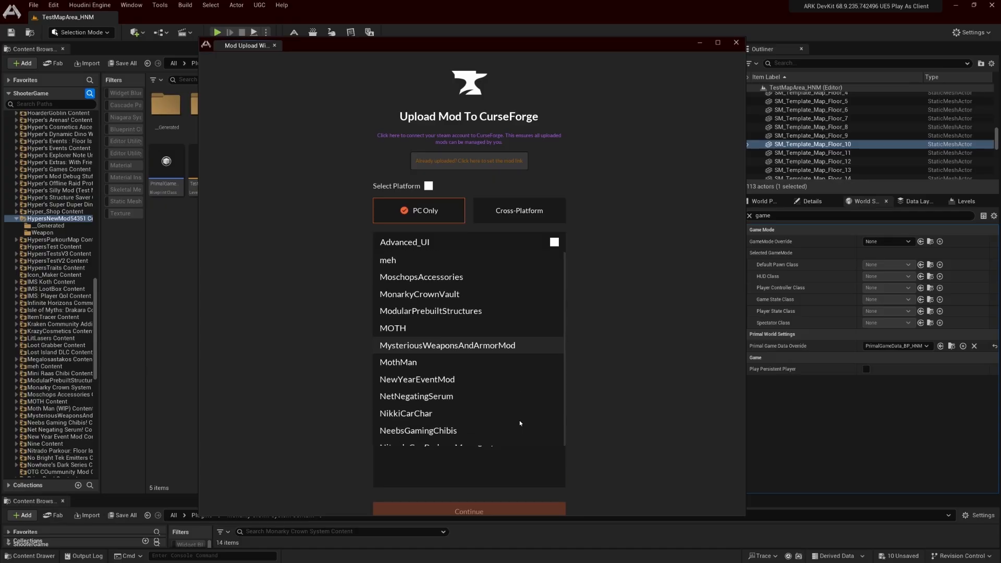
pyautogui.scroll(-3, 520, 421)
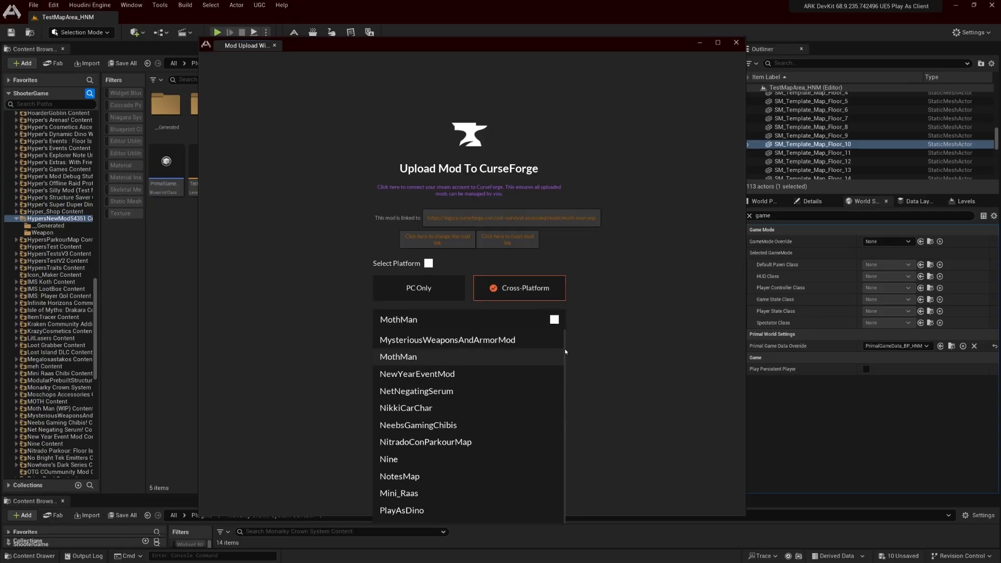
pyautogui.moveTo(565, 349); pyautogui.dragTo(565, 513)
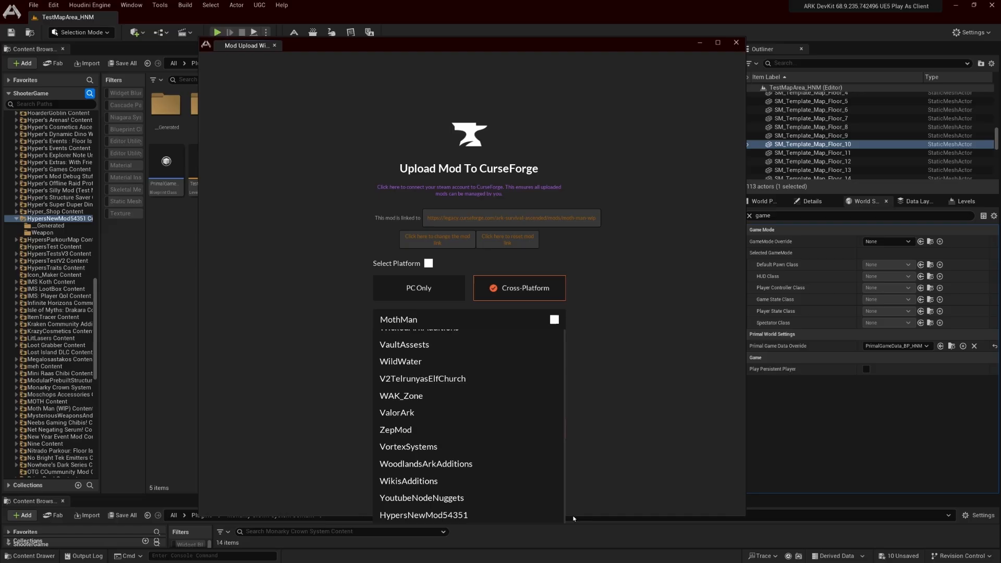
pyautogui.click(390, 515)
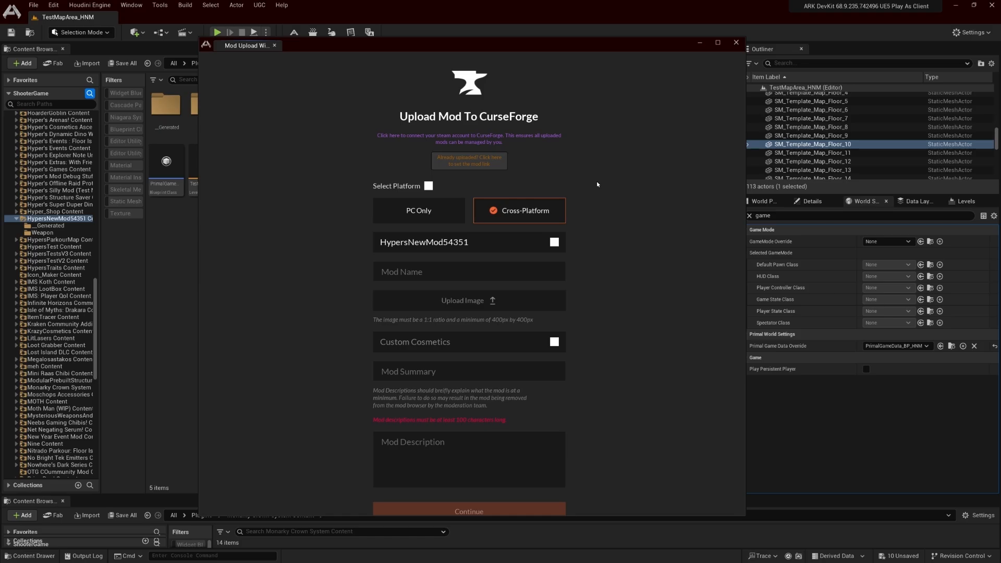
# Set the upload platform to Cross-Platform and enter "Hyper's New Mod" as the mod name
pyautogui.click(436, 207)
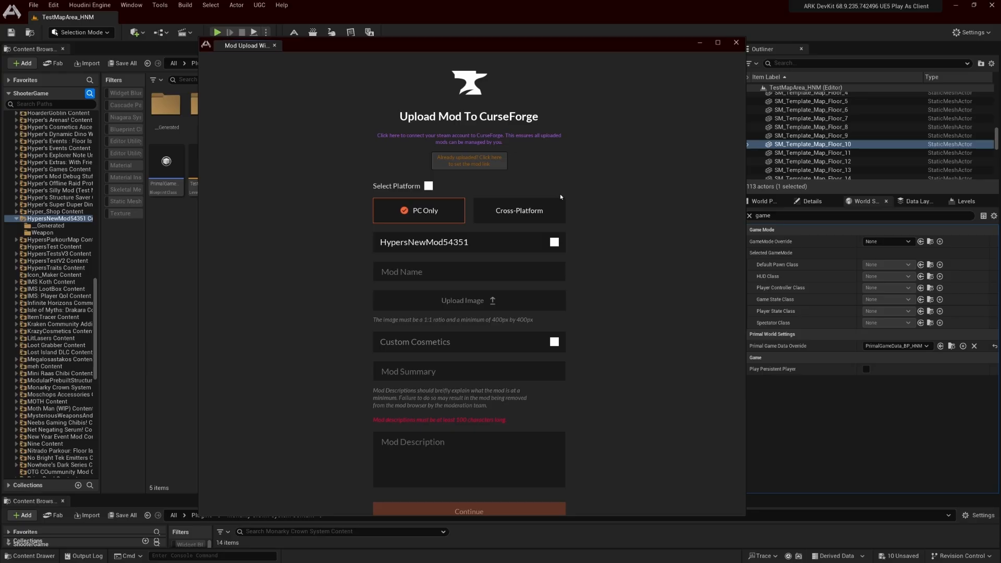
pyautogui.click(515, 213)
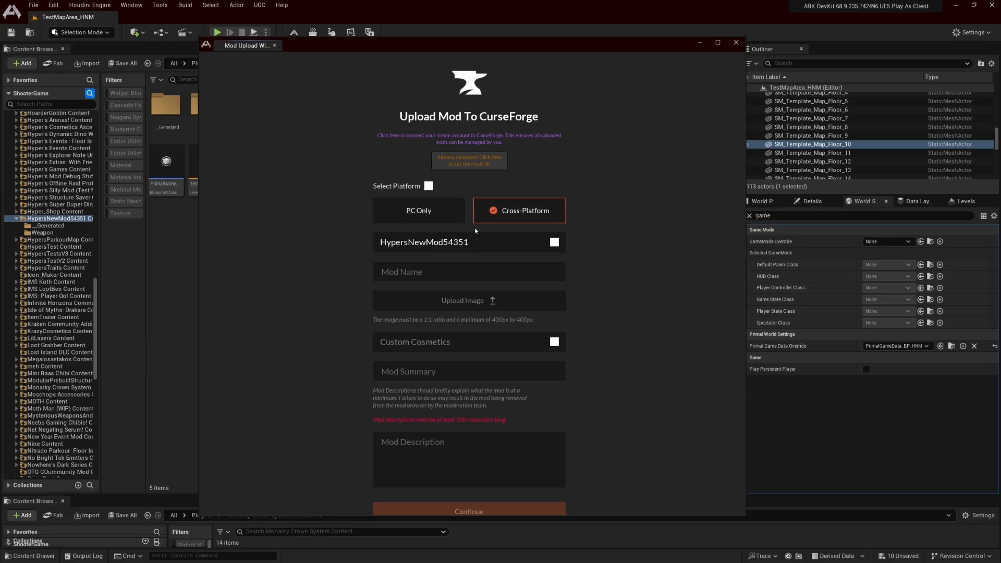
pyautogui.click(480, 270)
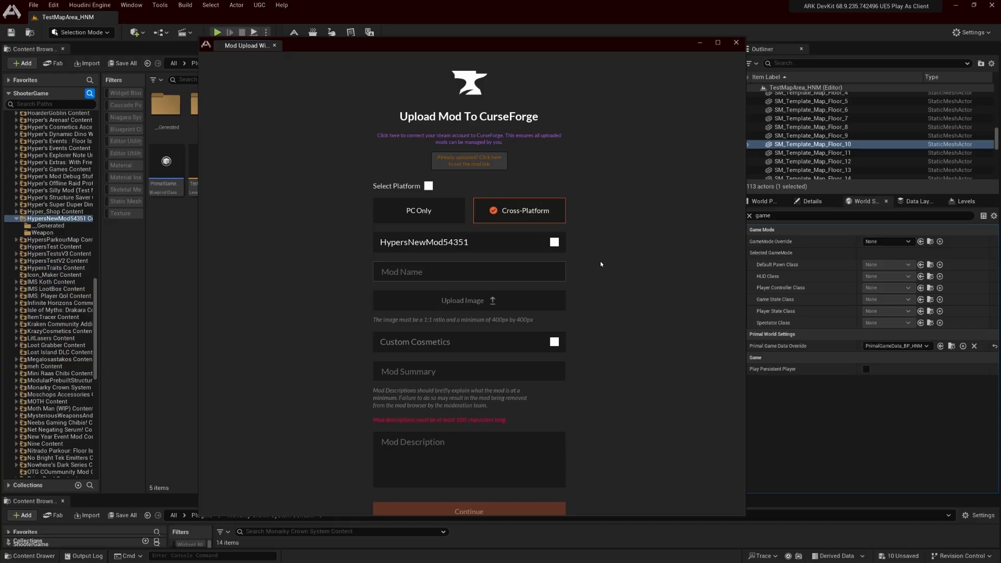
pyautogui.write("Hyper's")
pyautogui.write('New Mod')
pyautogui.press('Tab')
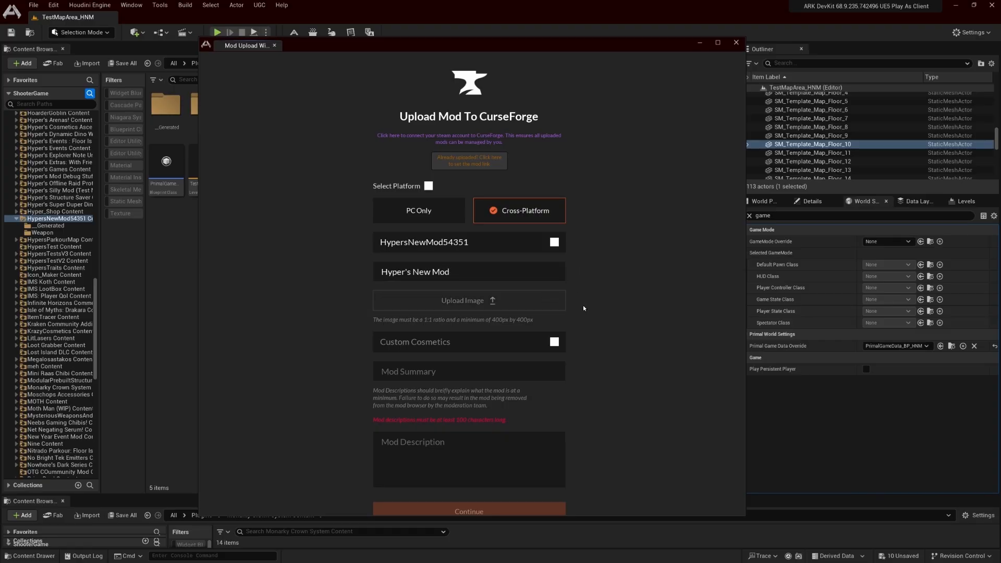
# Search the 990SSD (E:) drive for 400 and upload 400x400 icon.png as the mod image
pyautogui.press('Return')
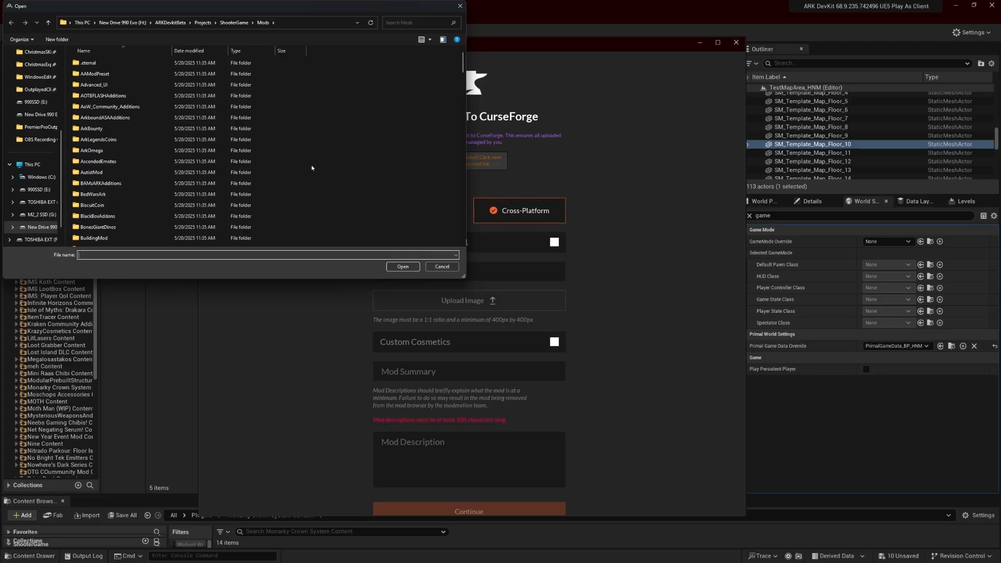
pyautogui.click(36, 189)
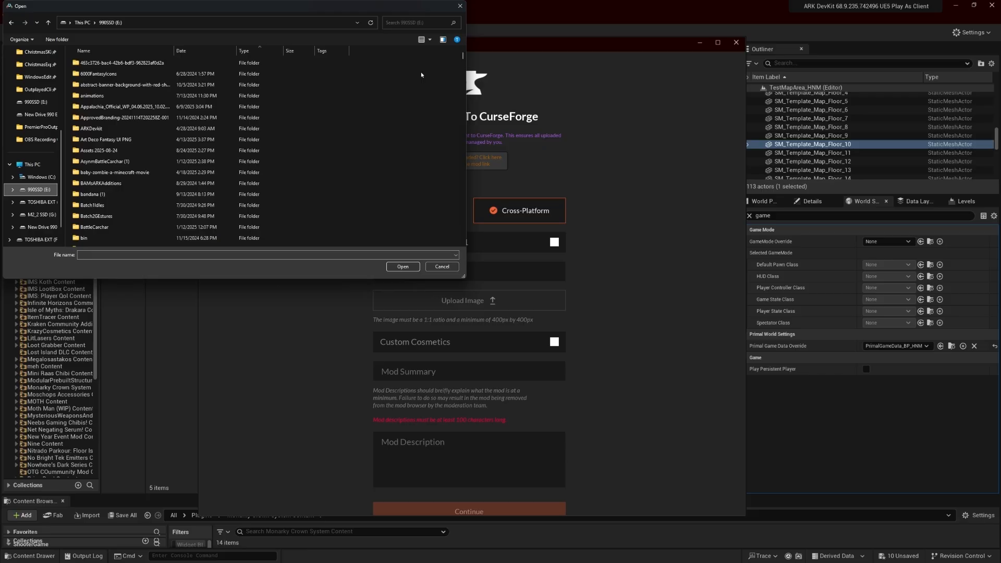
pyautogui.click(419, 23)
pyautogui.write('400')
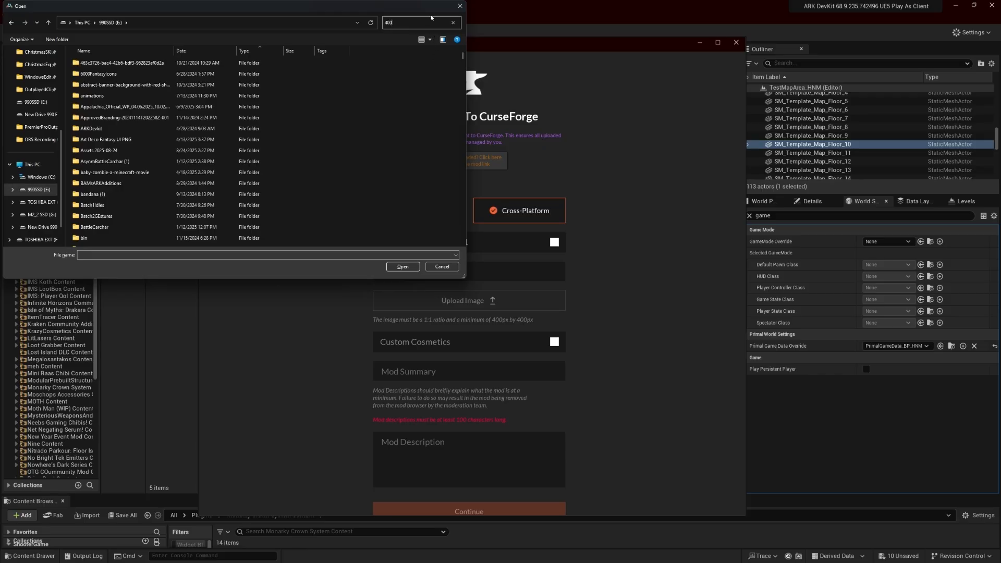
pyautogui.click(91, 78)
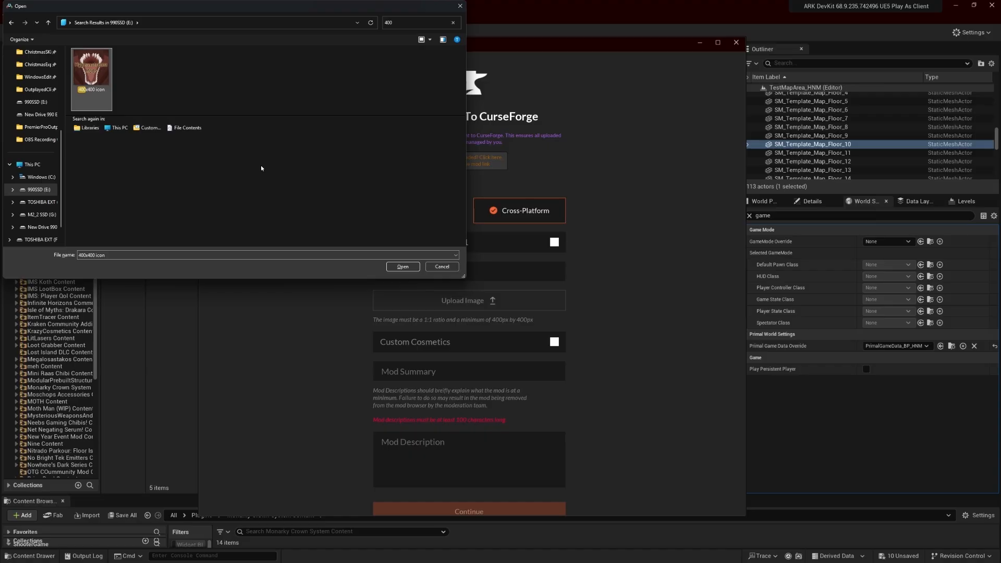
pyautogui.click(404, 268)
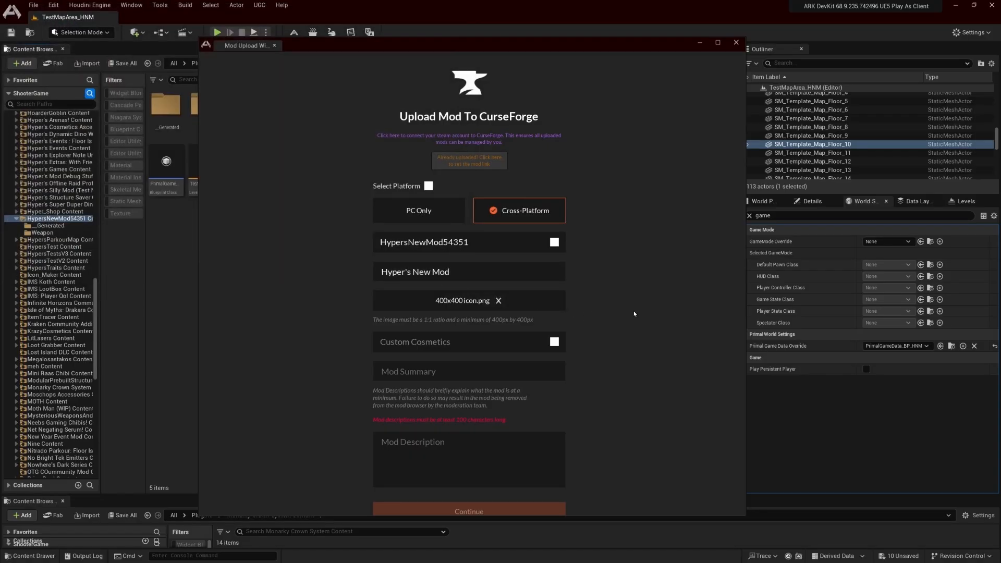
# Review the available mod categories and set the mod's category to General
pyautogui.scroll(-1, 373, 328)
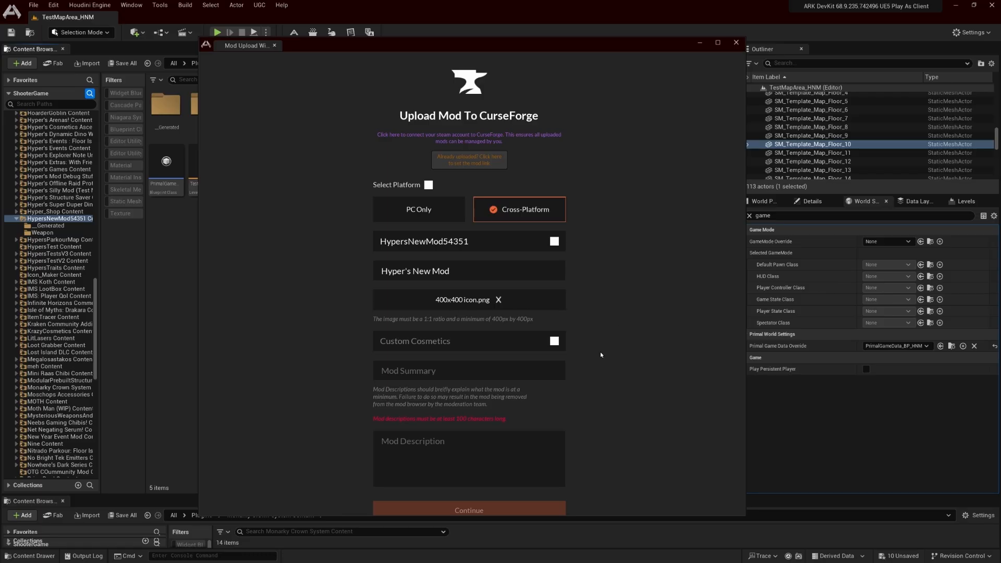
pyautogui.click(419, 341)
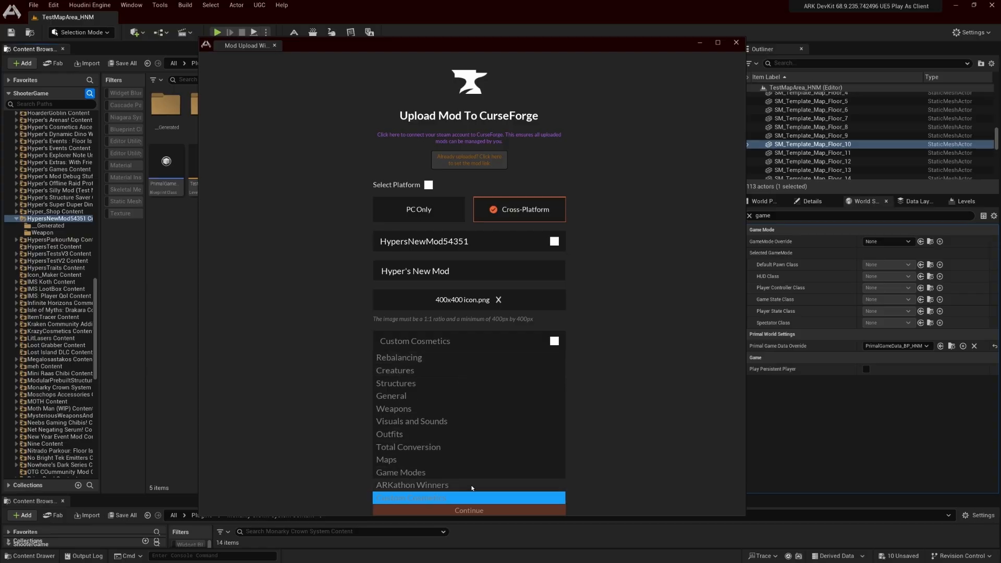
pyautogui.click(591, 461)
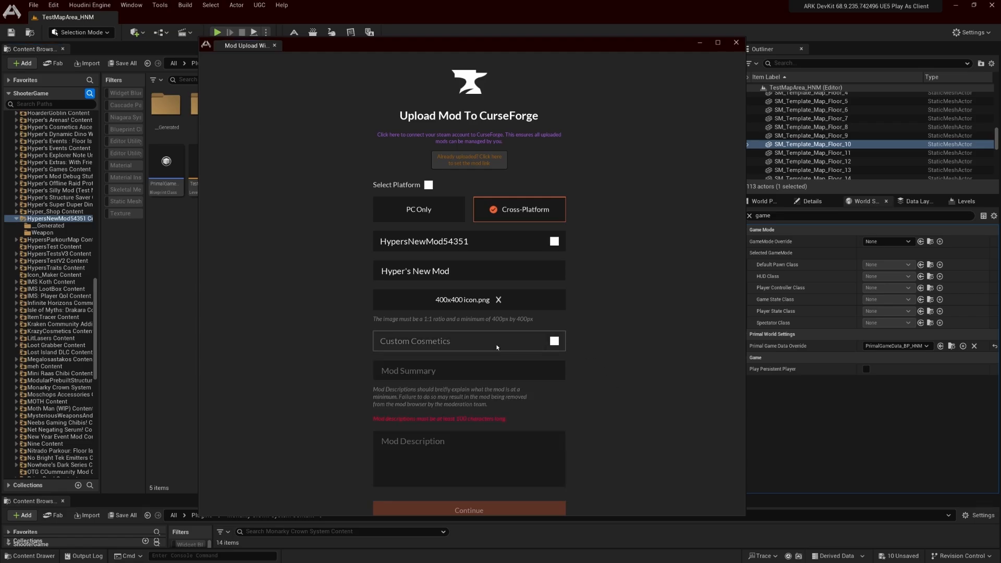
pyautogui.click(496, 345)
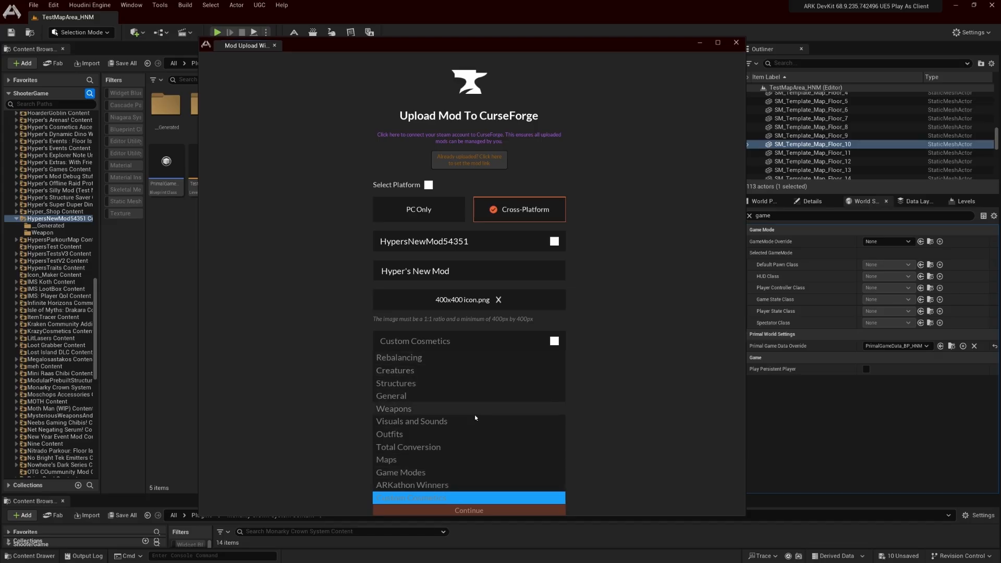
pyautogui.click(446, 485)
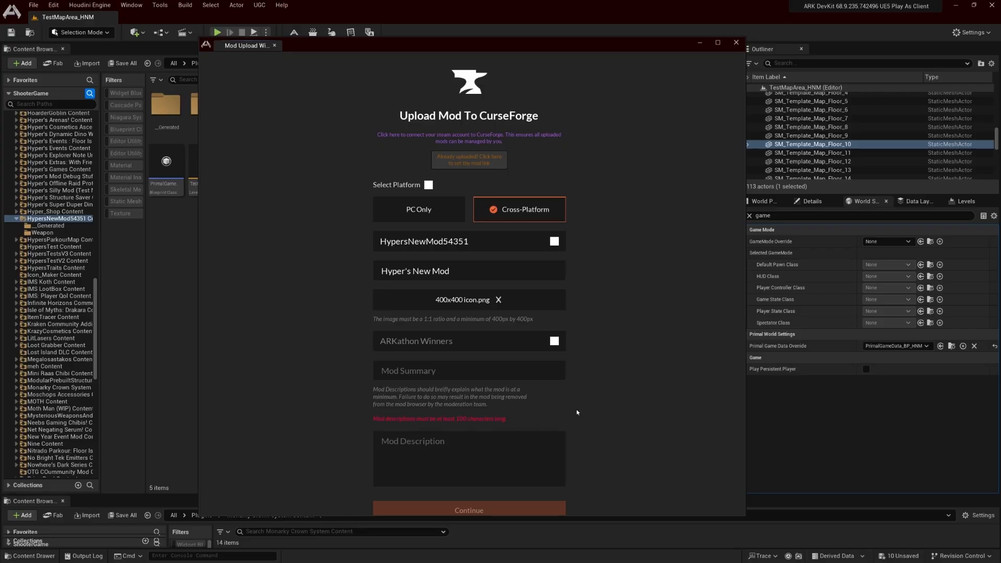
pyautogui.click(442, 342)
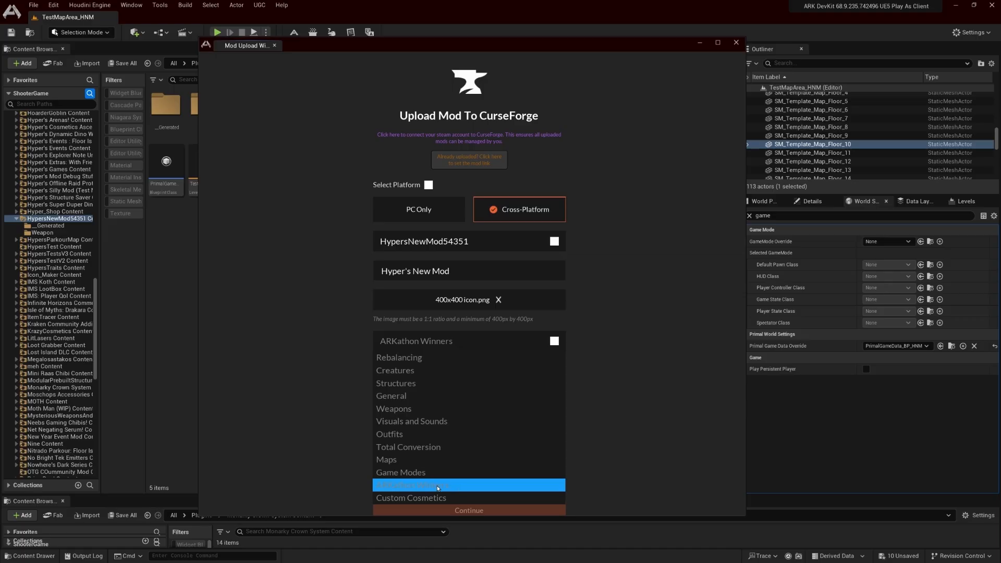
pyautogui.click(434, 397)
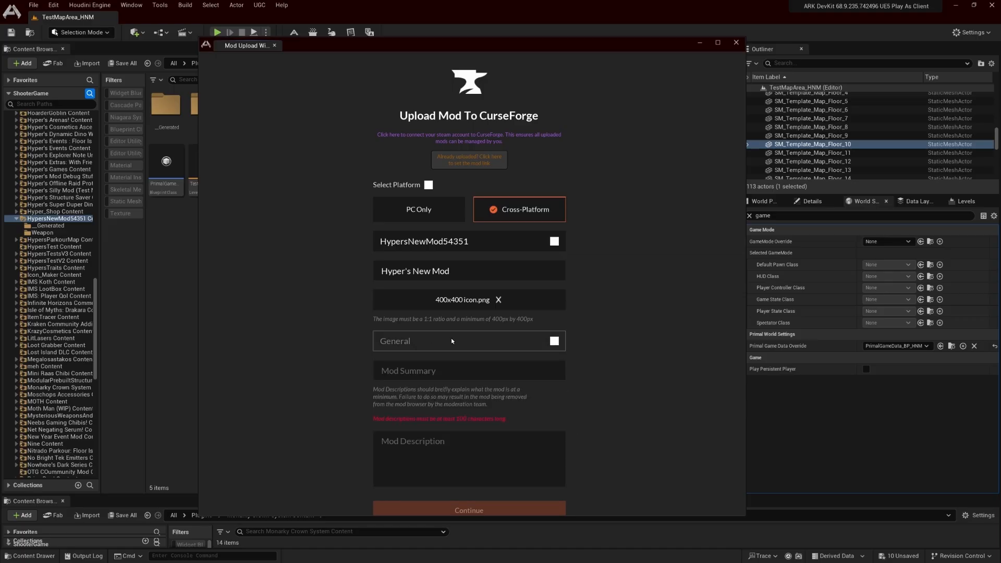
# Fill the mod summary with a long filler string of repeated letter e
pyautogui.click(496, 371)
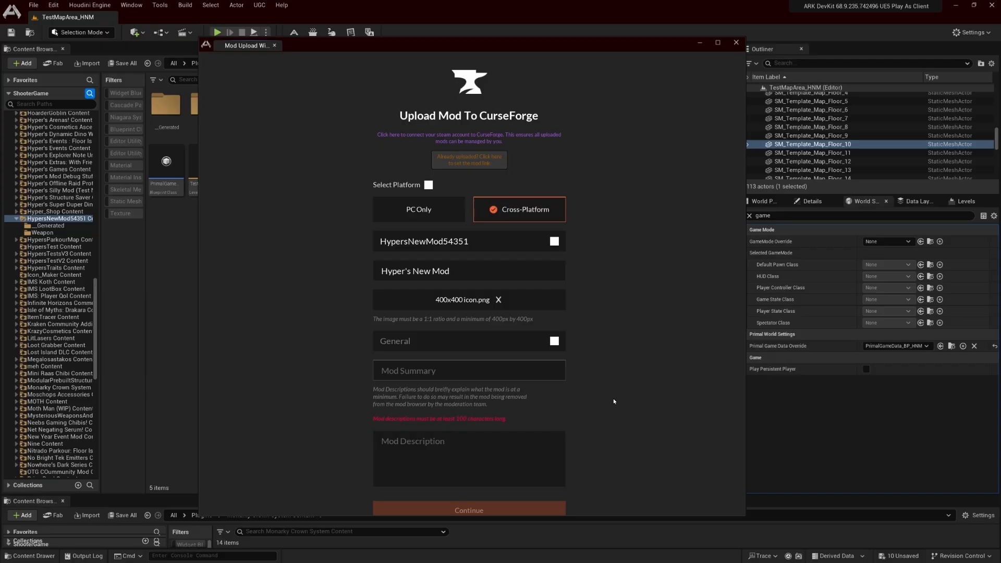
pyautogui.write('seeeeeeeeeeeeeeeeeeeeeeeeeeeeeeeeeeeeeeeee')
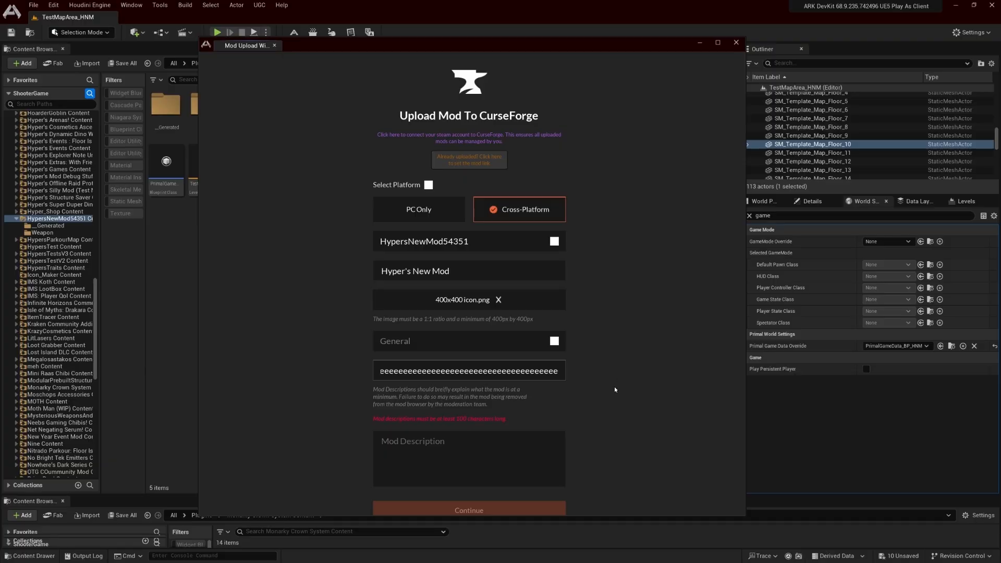
pyautogui.press('Tab')
pyautogui.press('Tab')
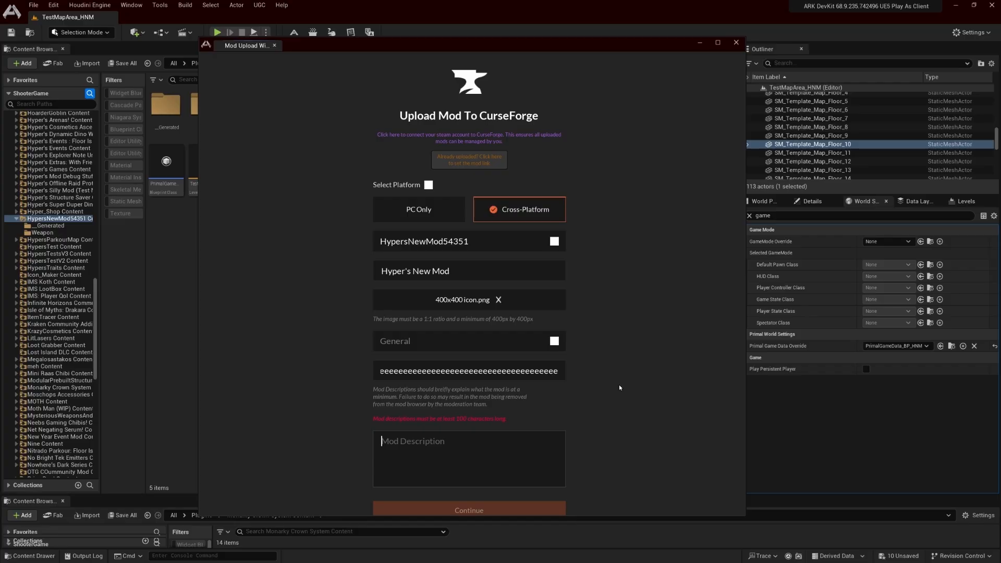
# Enter the mod description "youtbe showcase mod for club, and how to start modding in ASA using the Ark Devkit." plus a "weeee" filler line
pyautogui.write('youtbe showcase mod for club, and')
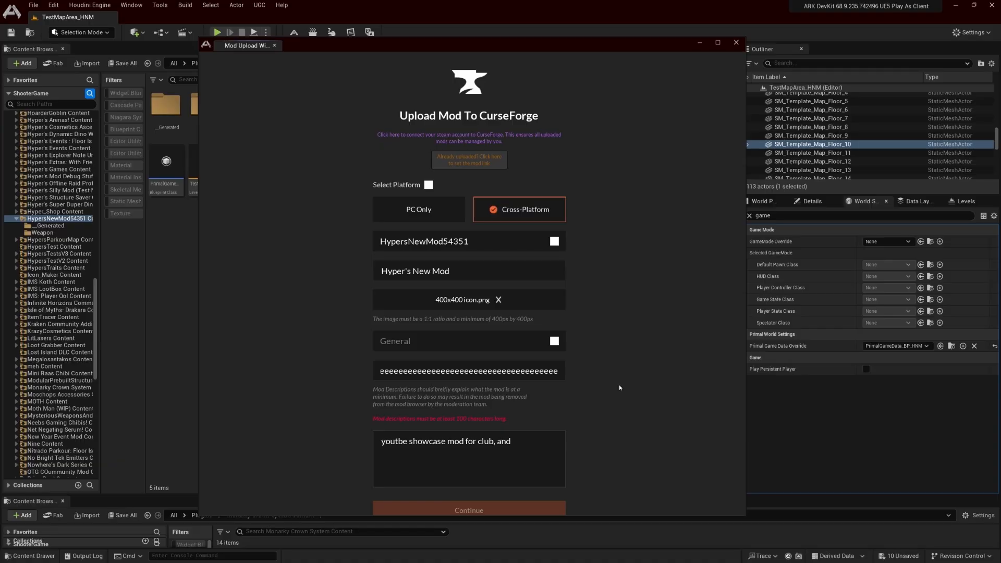
pyautogui.write(' how to start modding in ASA using the Ark Devkit.')
pyautogui.press('Return')
pyautogui.press('Return')
pyautogui.write('weeeeeeeeeeeeeeeeeeeee')
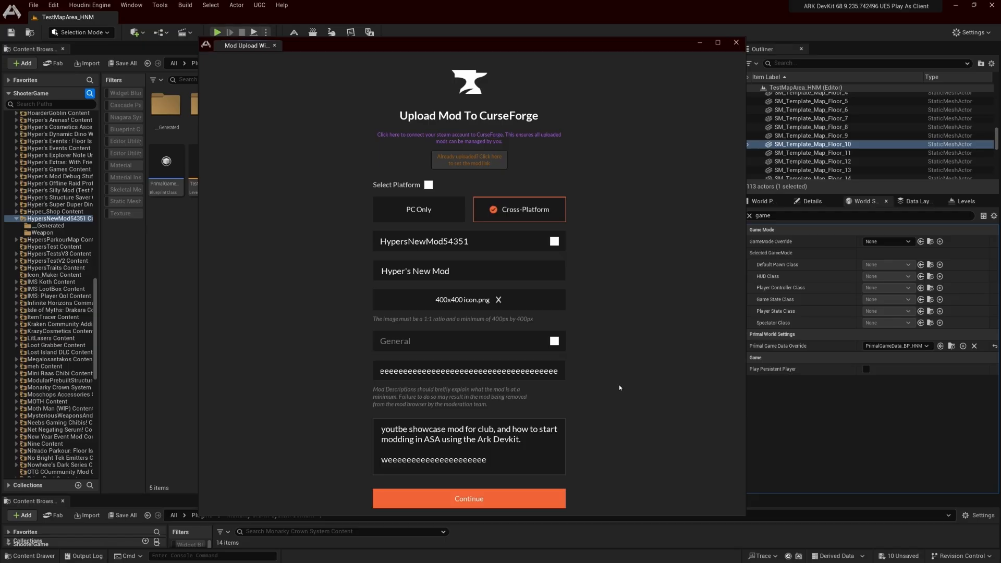
# Correct the misspelled first word of the mod description to "youtube"
pyautogui.press('Up')
pyautogui.press('Up')
pyautogui.press('Up')
pyautogui.write('u')
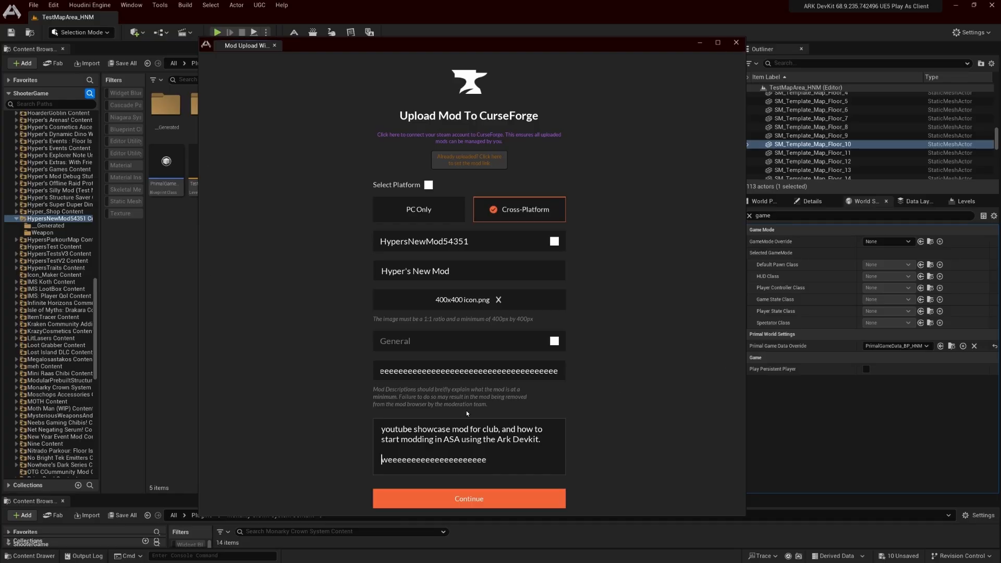
# Submit the mod upload to CurseForge, acknowledge its completion and close the upload window
pyautogui.click(496, 499)
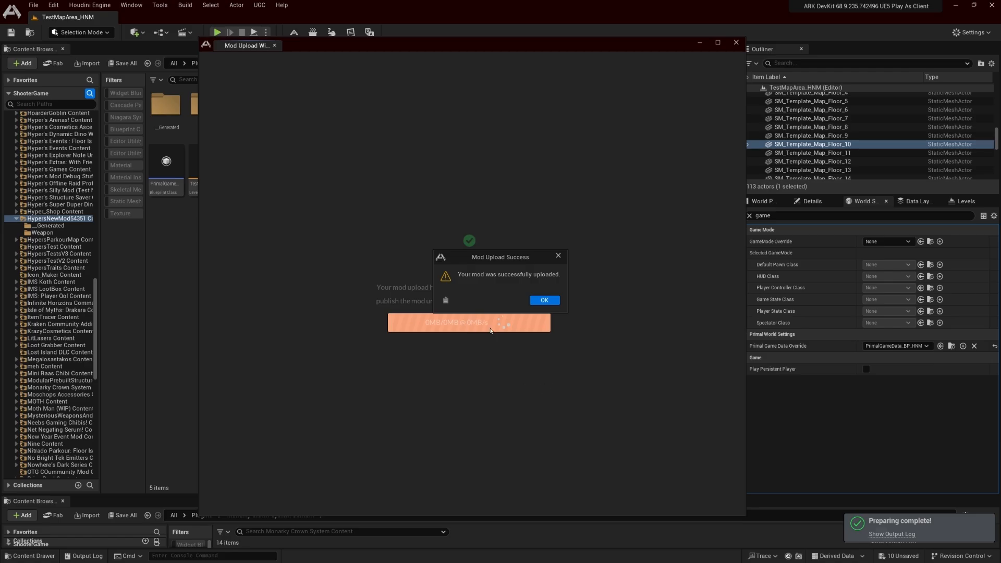
pyautogui.click(545, 300)
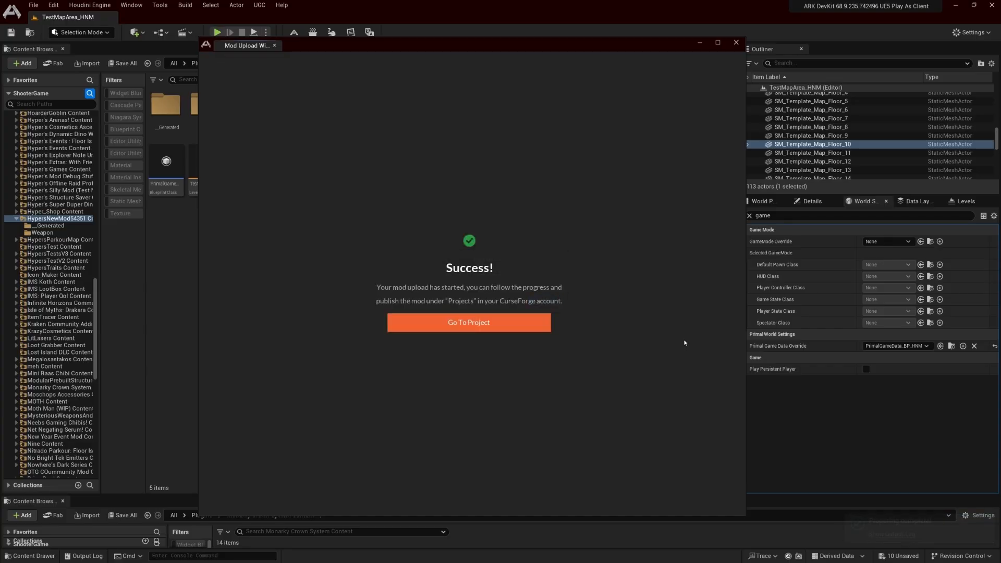
pyautogui.click(274, 46)
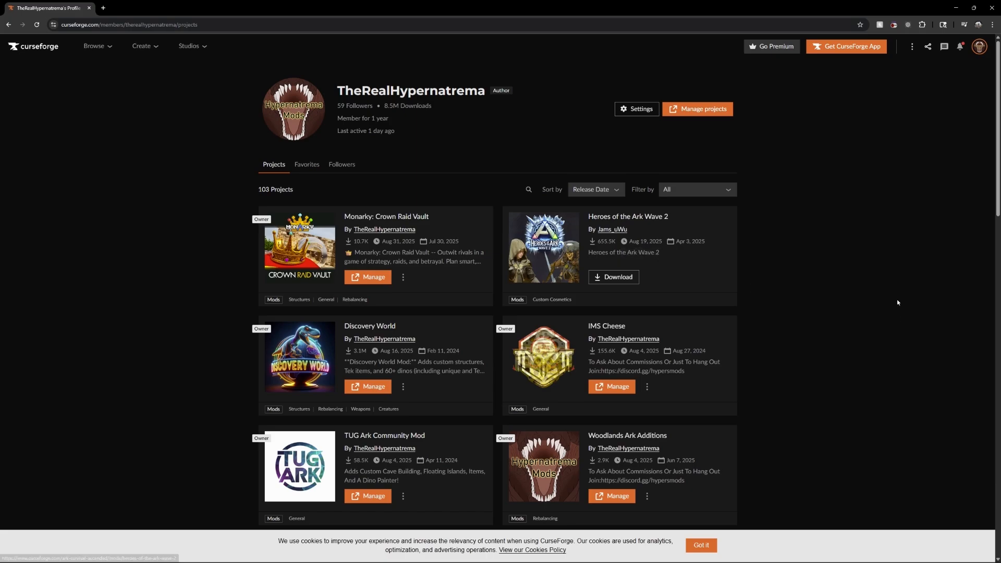
# Switch to the CurseForge website in the browser and open the account's author dashboard
pyautogui.click(979, 48)
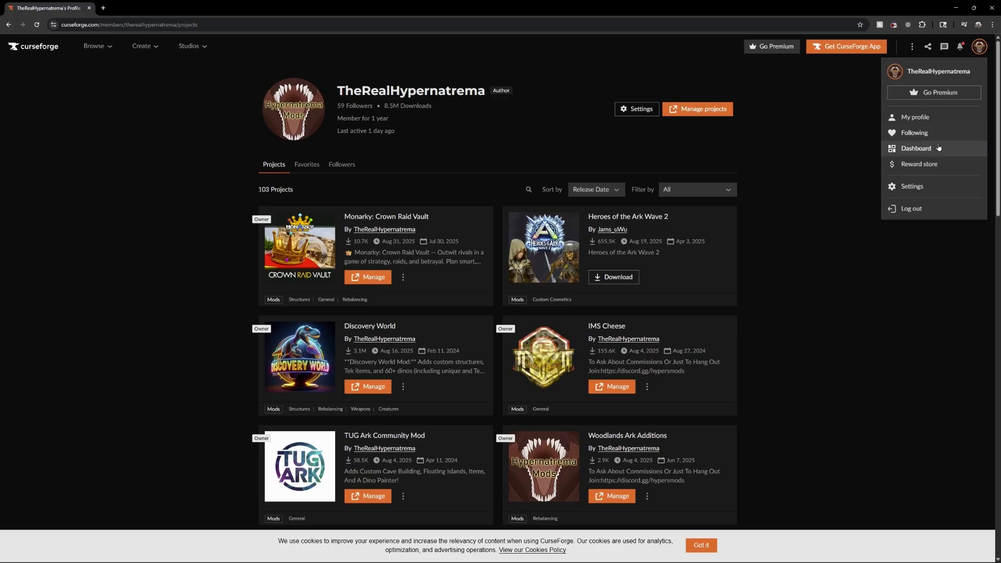
pyautogui.click(915, 148)
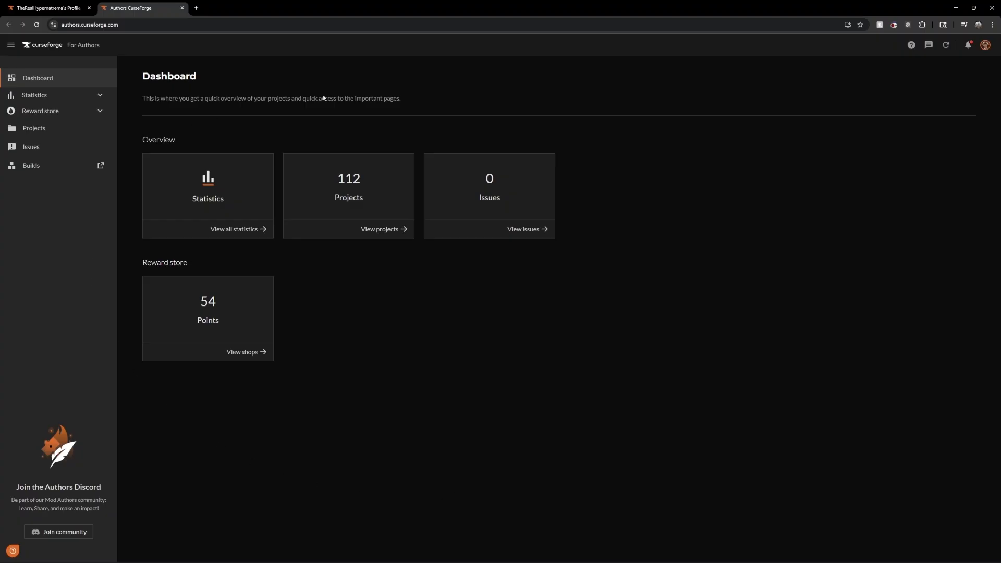
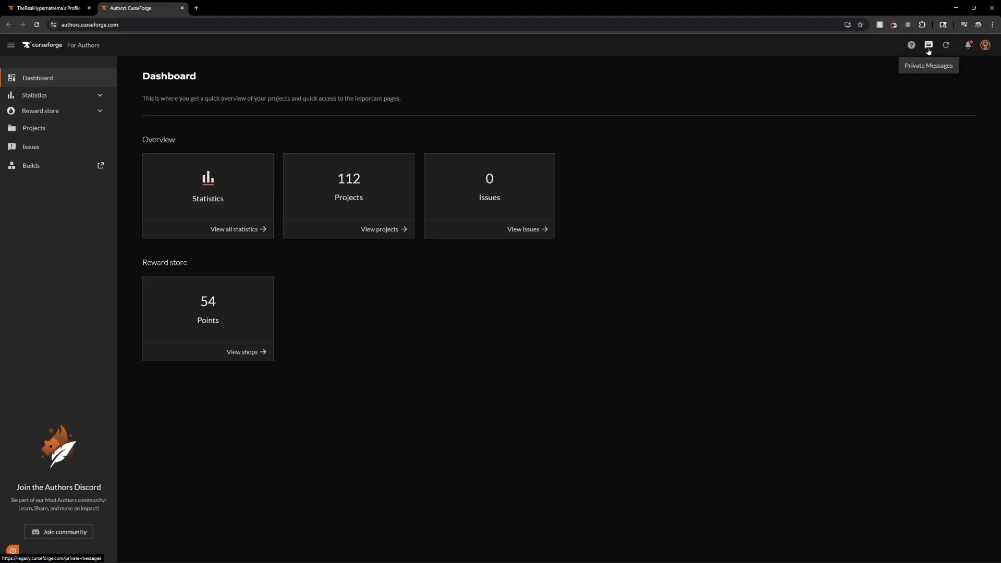
# Review the recent account notifications, including the one for the HypersNewMod54351-Source 1.zip file, and close the list
pyautogui.click(968, 46)
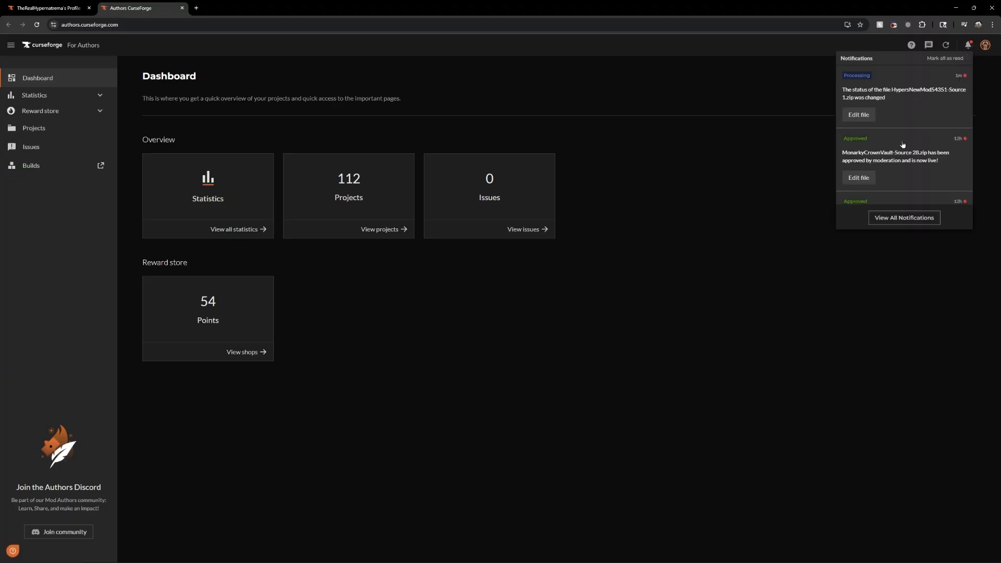
pyautogui.scroll(-3, 903, 145)
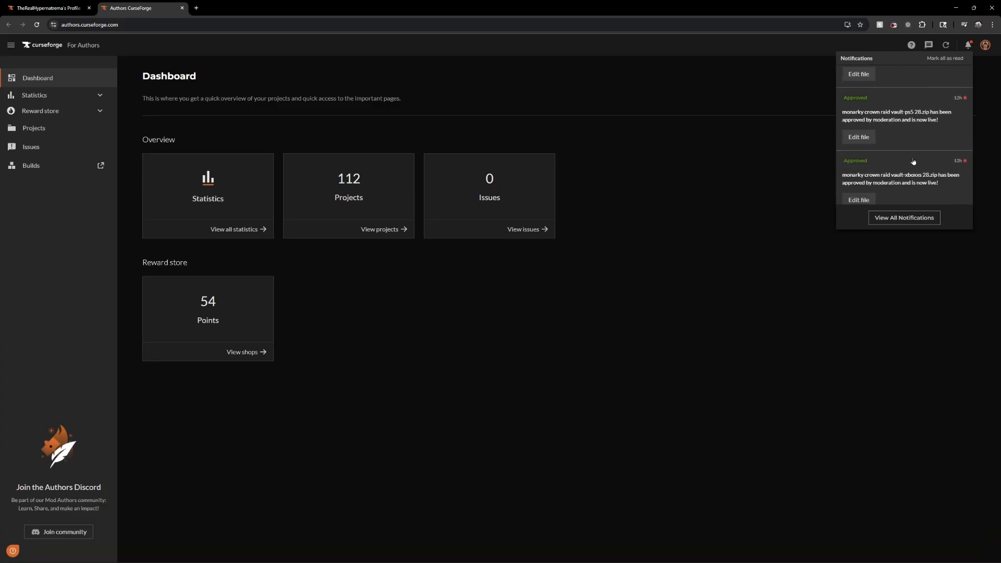
pyautogui.scroll(3, 914, 162)
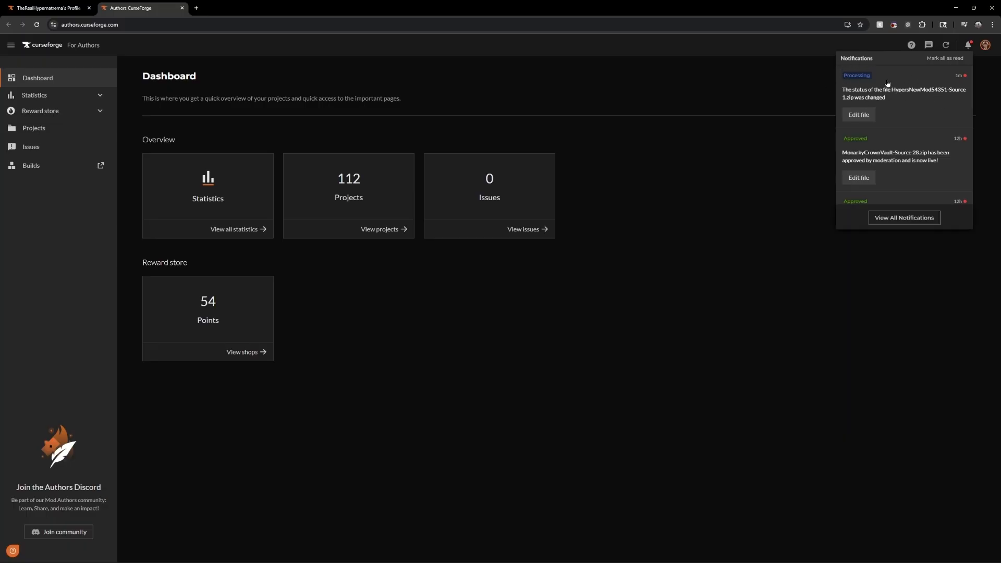
pyautogui.click(767, 300)
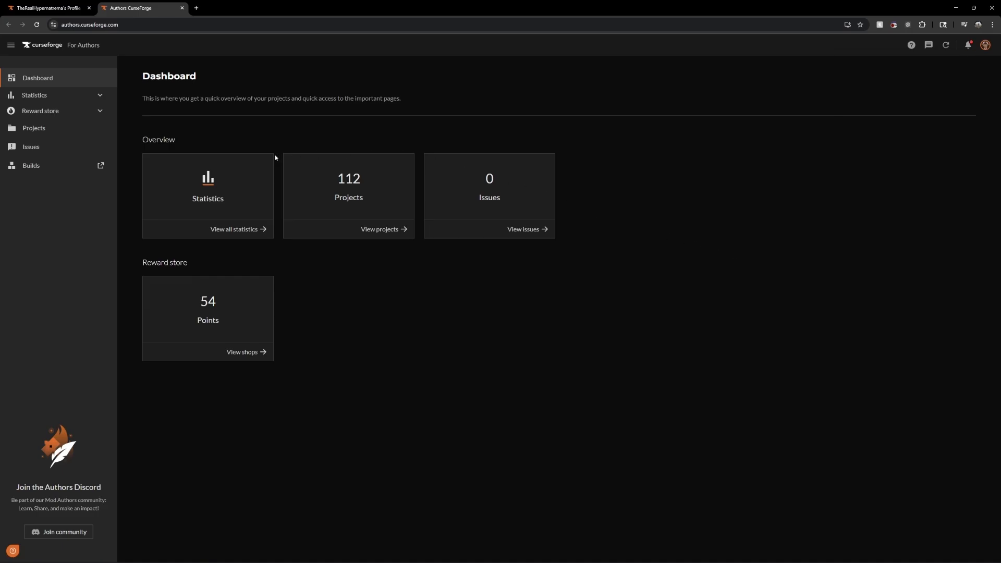
# View the download statistics and examine the weekly, monthly, yesterday and total counts plus the monthly and per-project daily charts
pyautogui.click(223, 230)
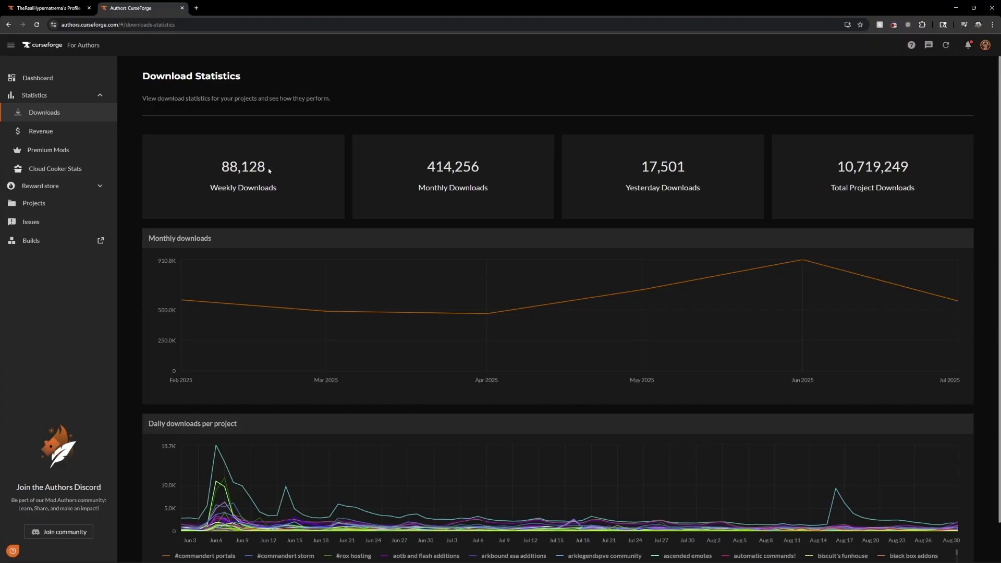
pyautogui.moveTo(224, 166); pyautogui.dragTo(267, 166)
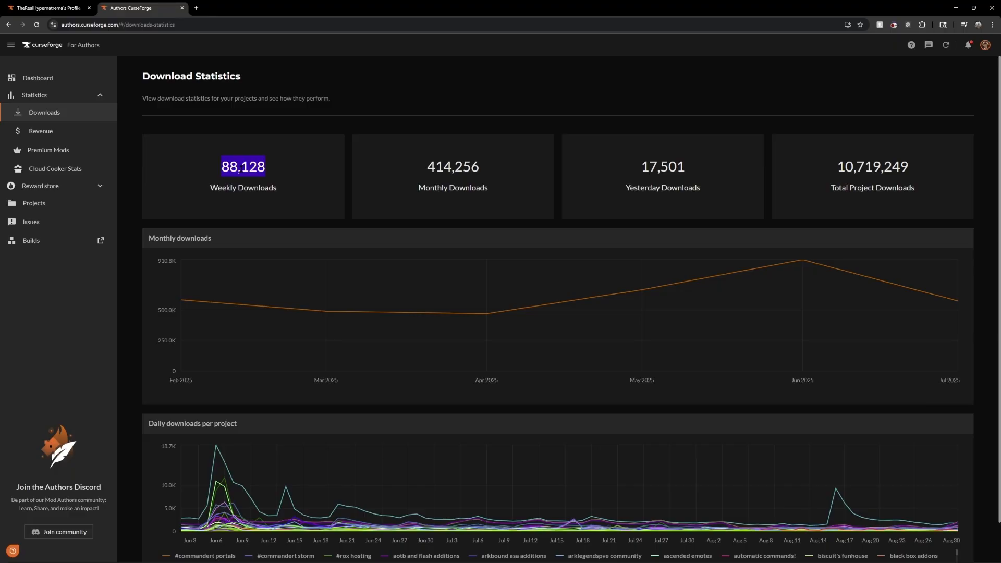
pyautogui.moveTo(427, 166); pyautogui.dragTo(471, 167)
pyautogui.moveTo(643, 166); pyautogui.dragTo(685, 167)
pyautogui.moveTo(835, 165); pyautogui.dragTo(948, 176)
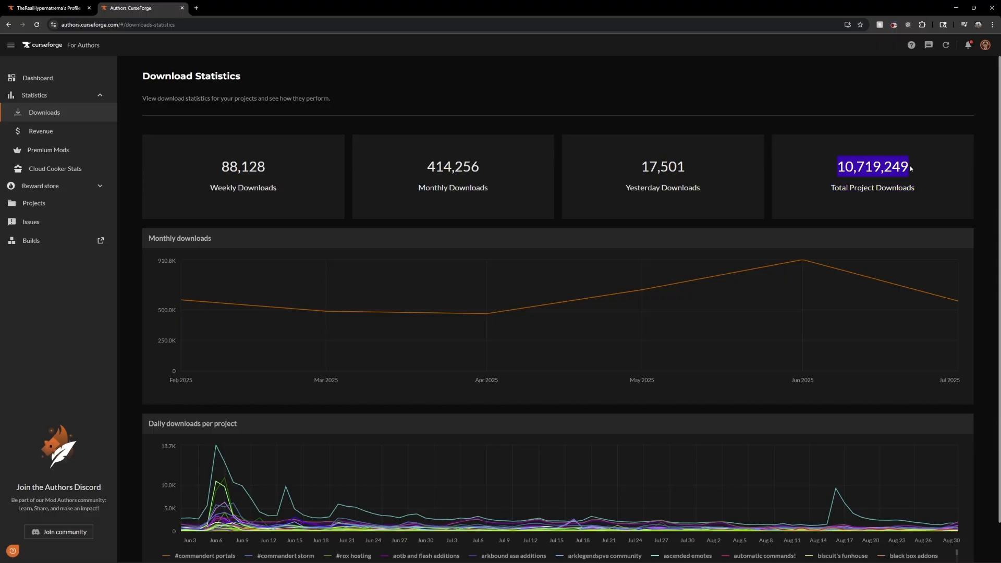
pyautogui.scroll(-1, 909, 164)
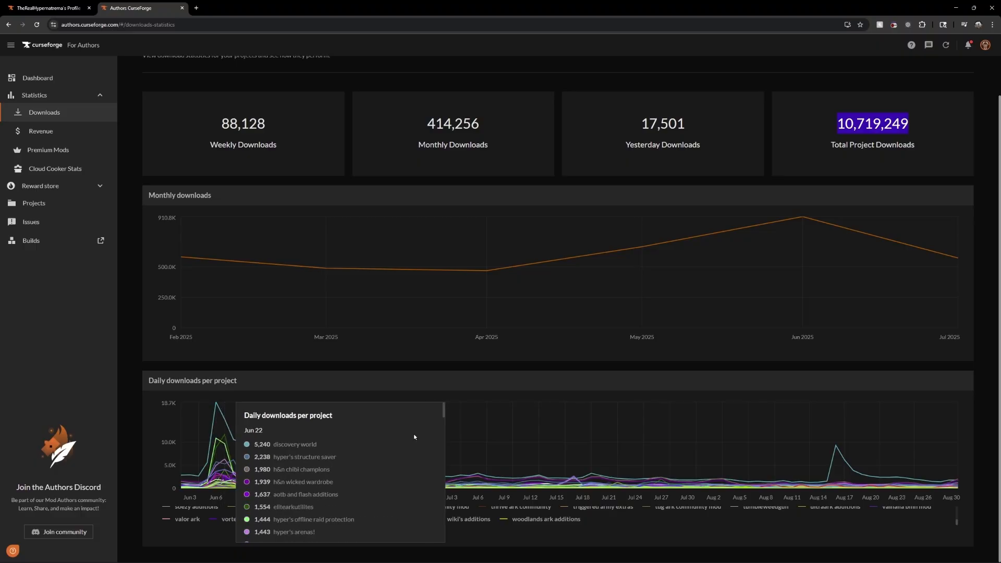
pyautogui.scroll(5, 640, 514)
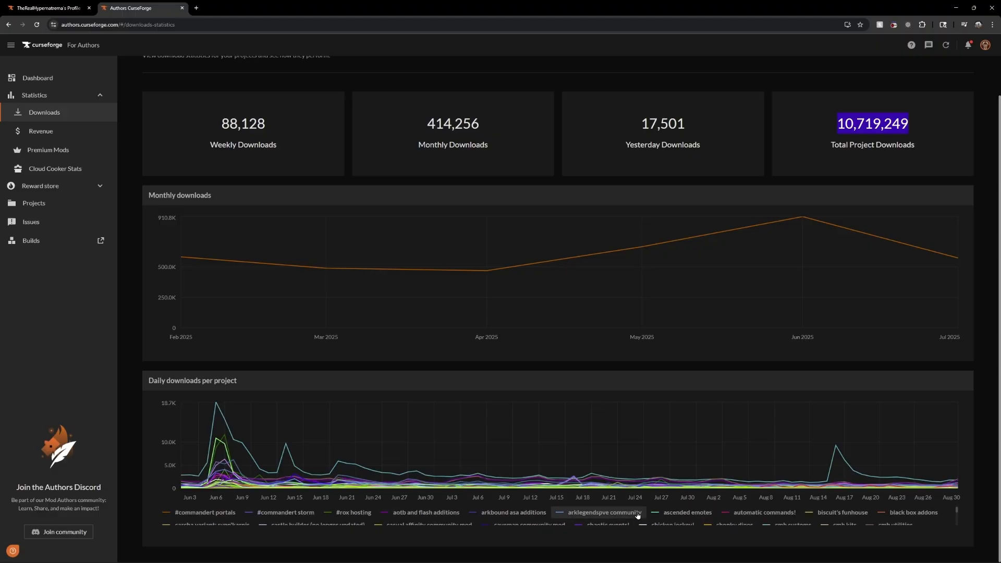
pyautogui.scroll(-2, 407, 468)
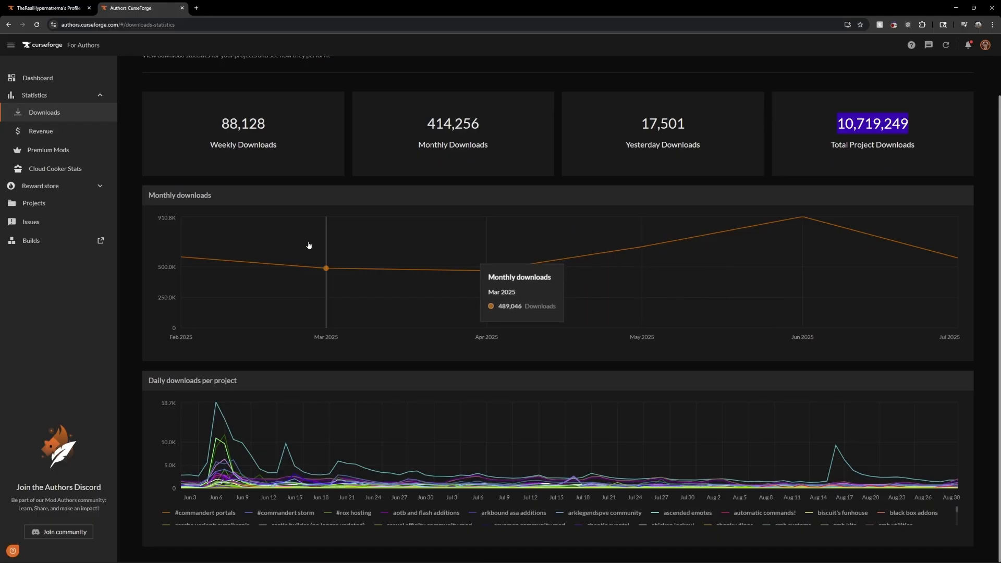
pyautogui.scroll(1, 289, 154)
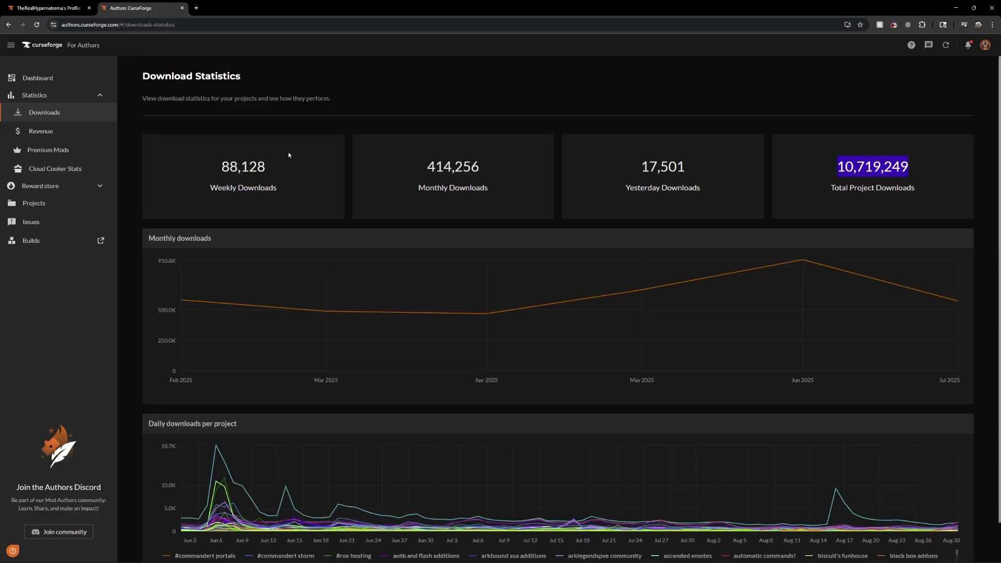
# Examine the cloud cooker statistics for ARK Survival Ascended, covering cooker status, cooking times, queue and success rate
pyautogui.click(96, 171)
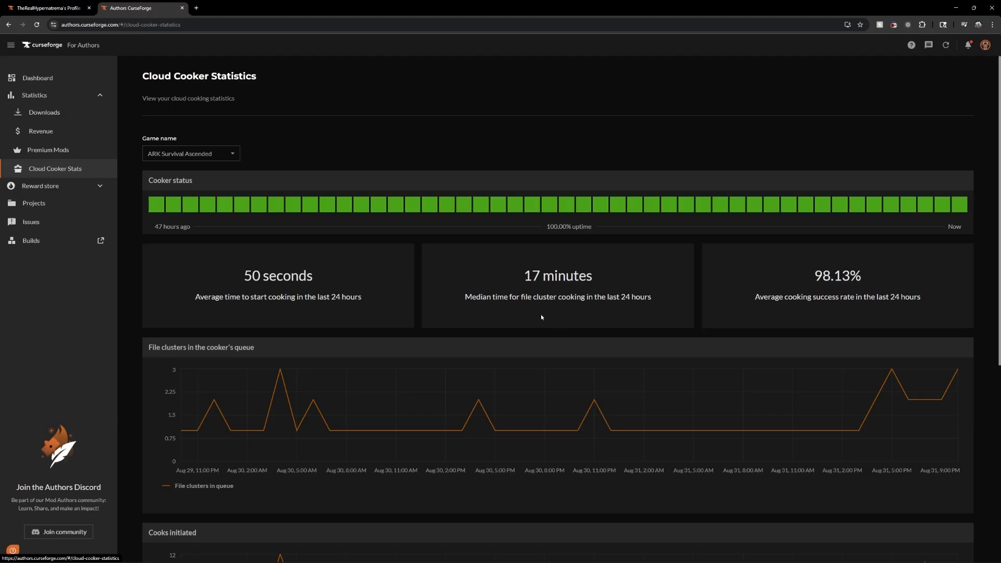
pyautogui.scroll(-5, 671, 396)
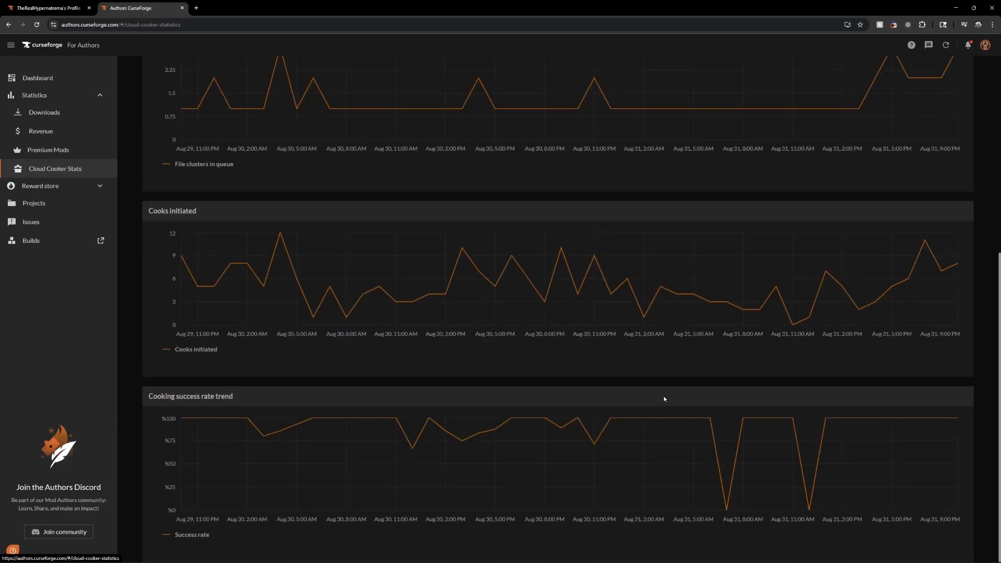
pyautogui.scroll(5, 537, 365)
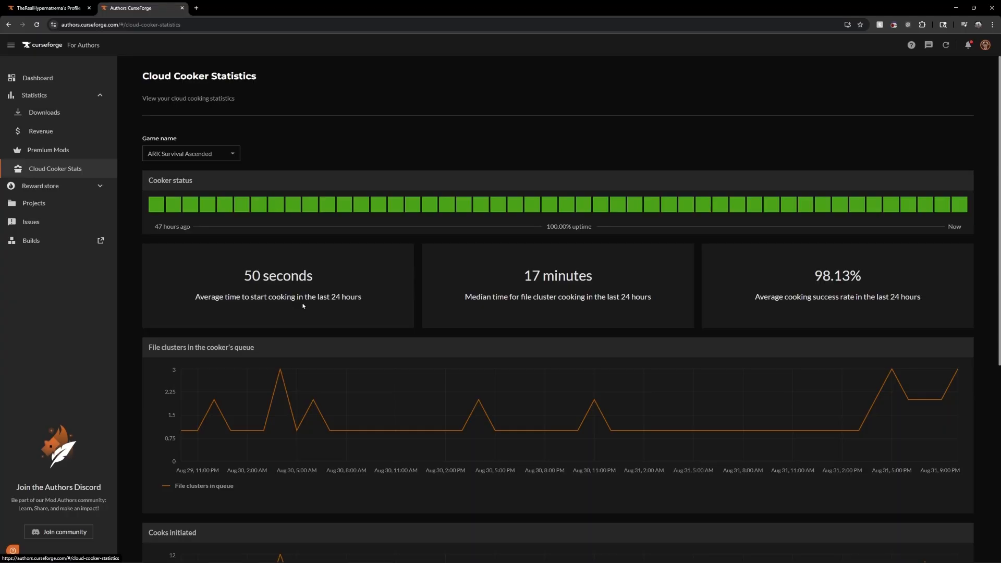
# Go from the dashboard to the projects list and look over its project status and game filters without applying any
pyautogui.click(52, 77)
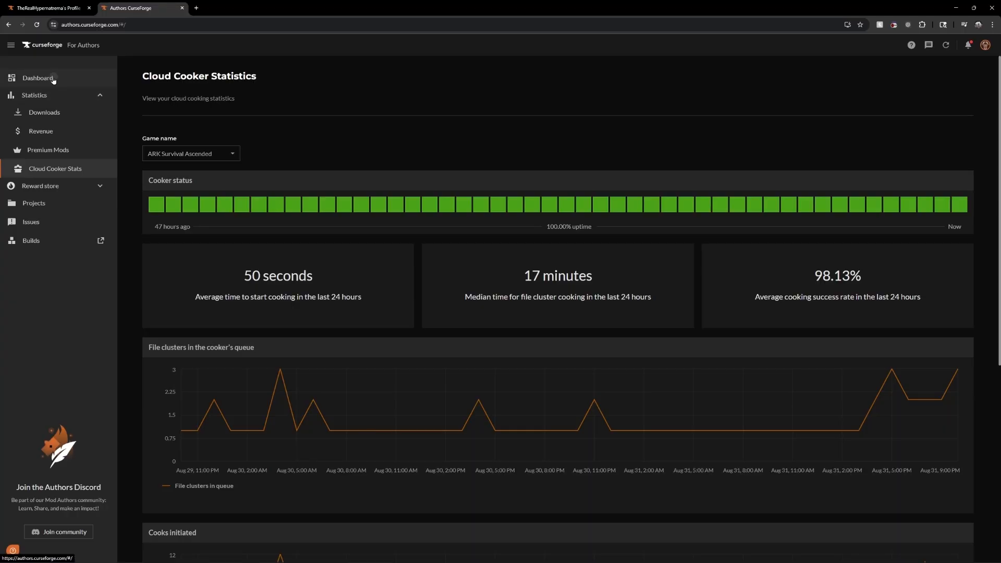
pyautogui.click(384, 232)
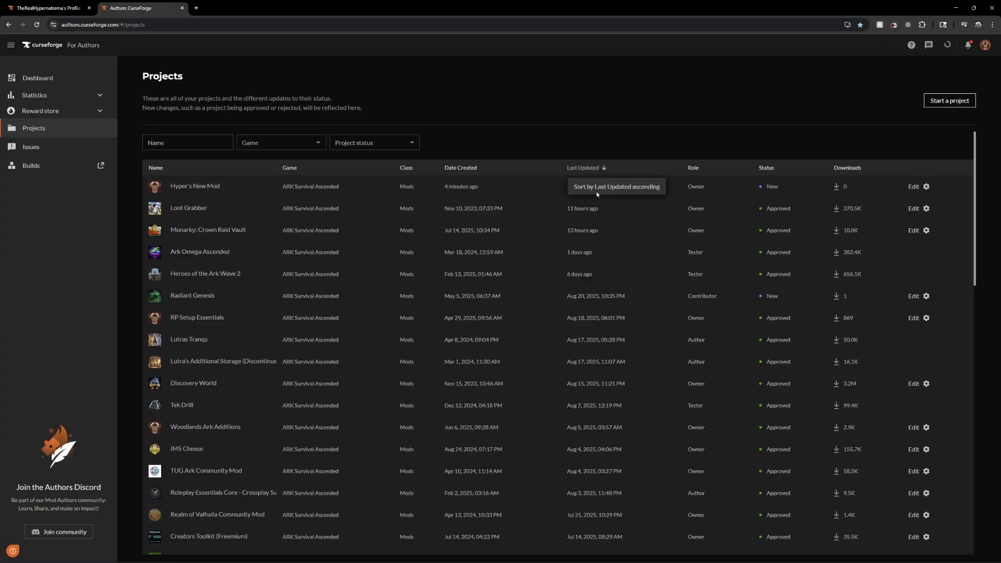
pyautogui.click(400, 146)
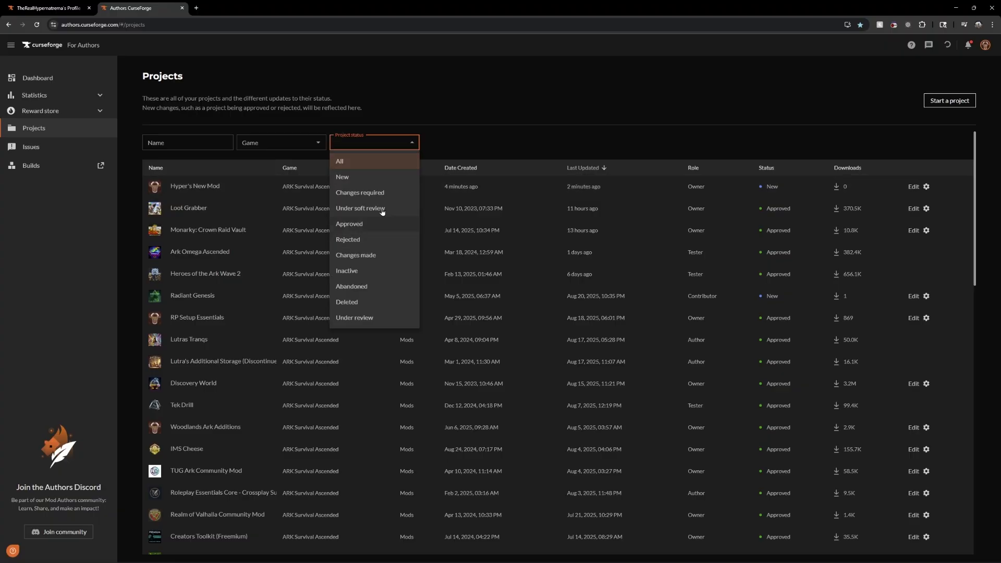
pyautogui.click(282, 143)
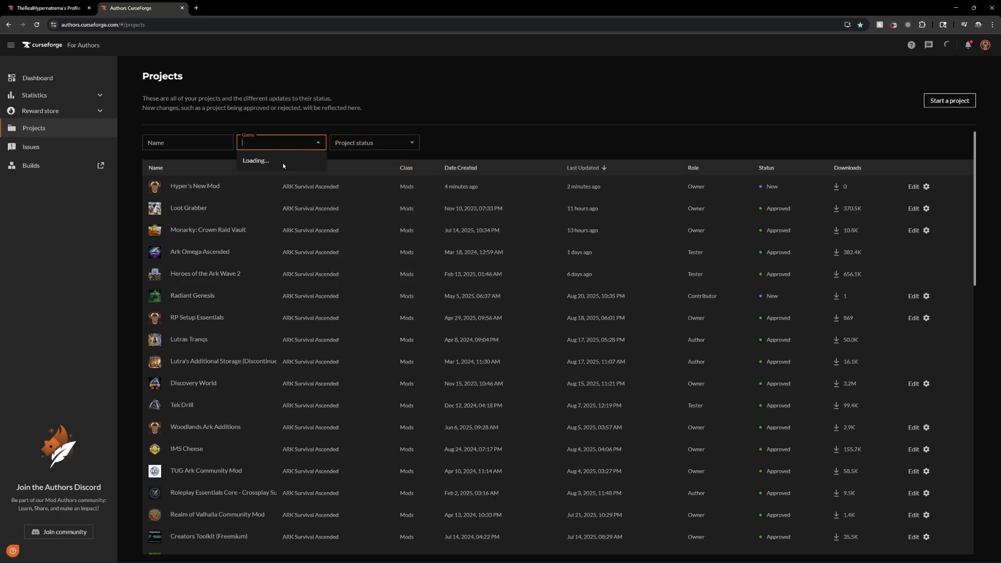
pyautogui.click(475, 139)
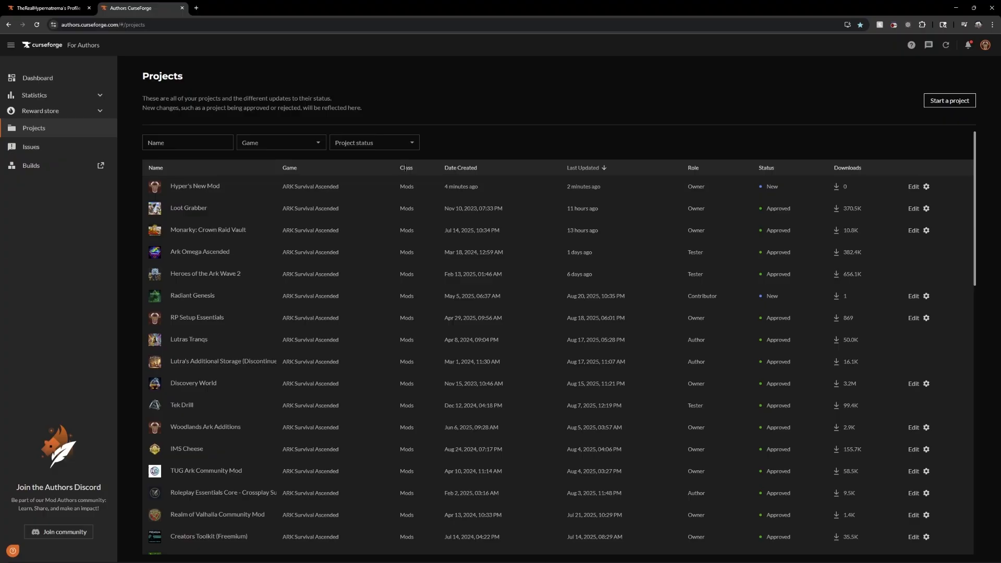
# Sort the projects by downloads in descending order and check the exact download counts of the highest-ranked mods
pyautogui.click(848, 172)
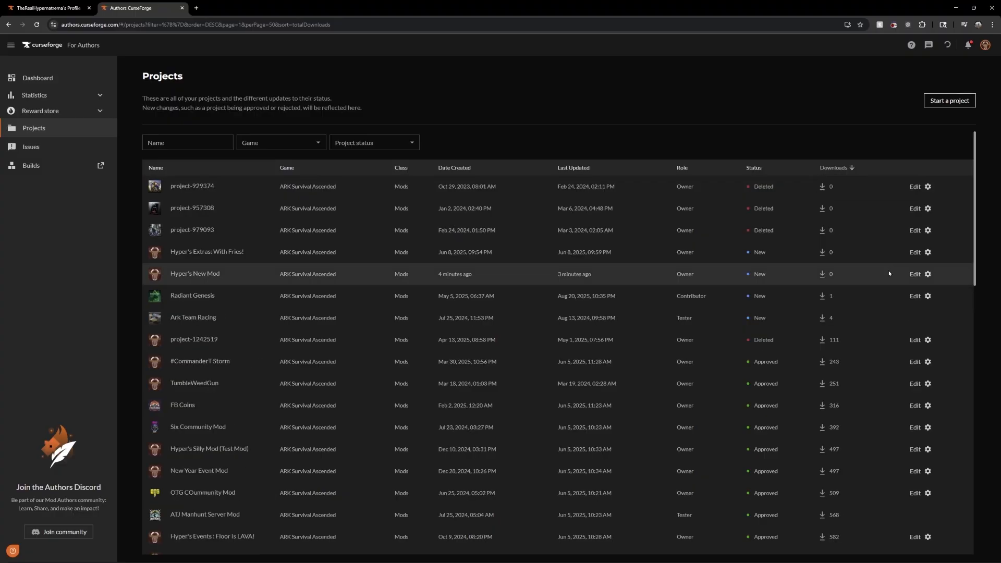
pyautogui.moveTo(829, 189)
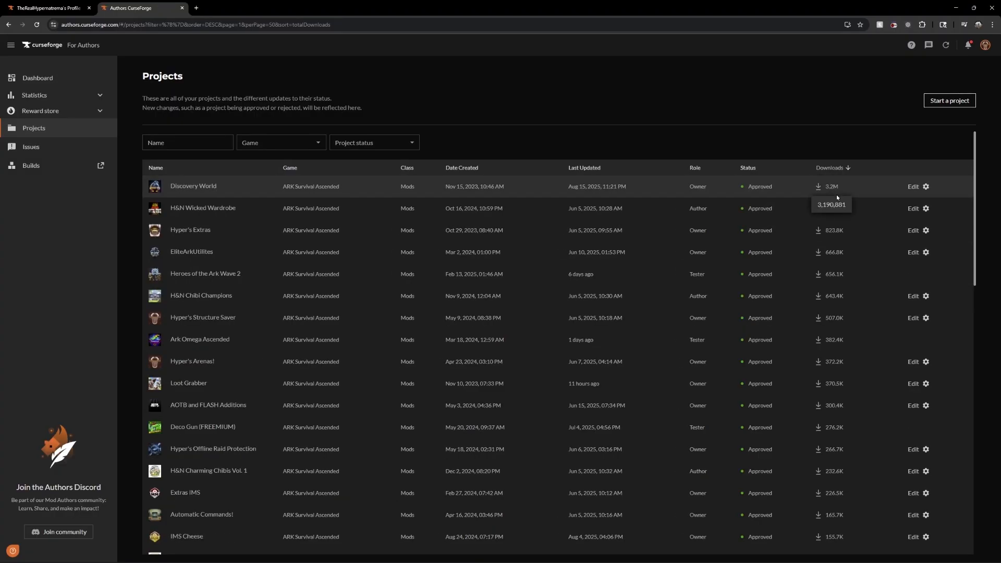
pyautogui.moveTo(837, 209)
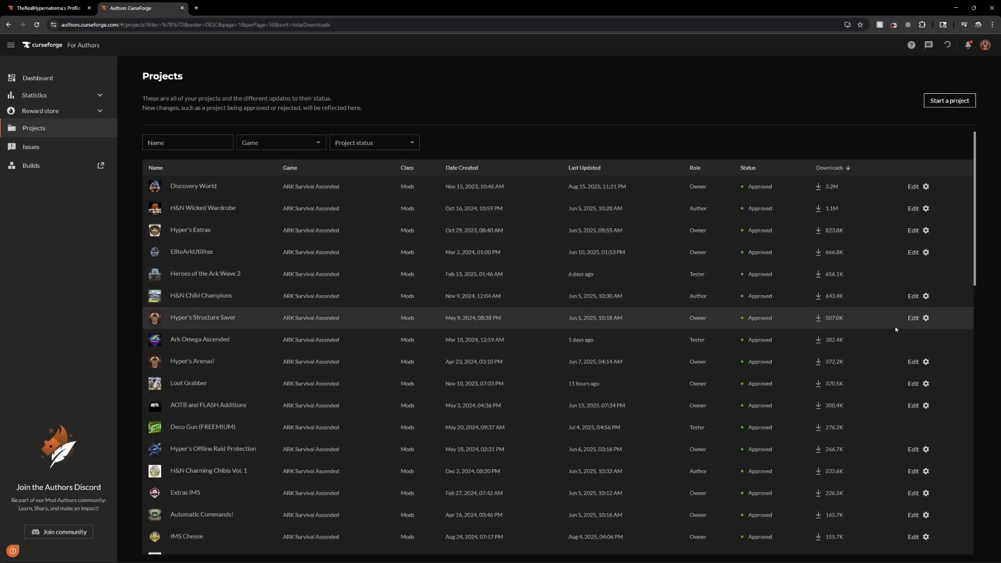
# Sort the projects by last updated, newest first, and open the Hyper's New Mod page to read its description and project details
pyautogui.click(582, 170)
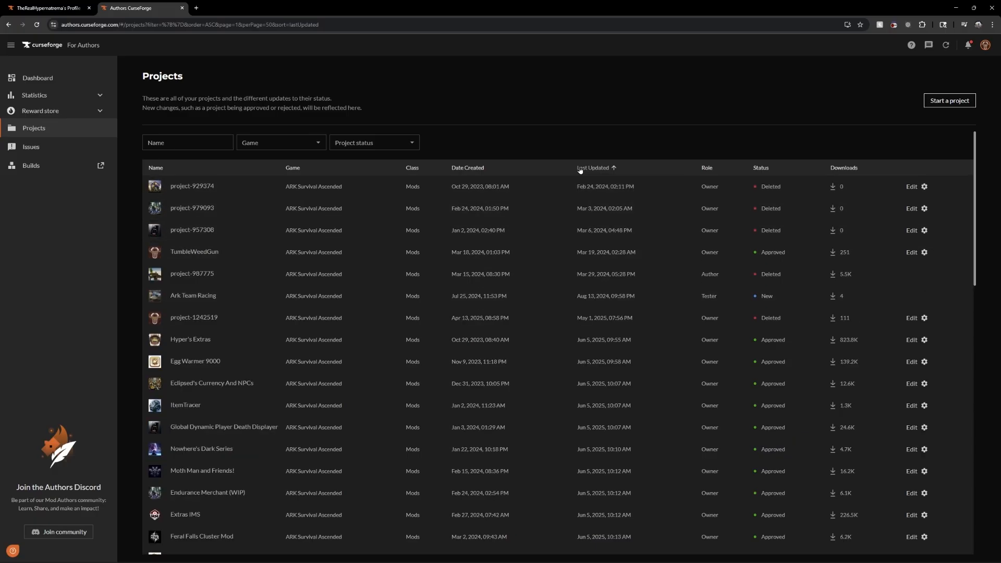
pyautogui.click(580, 170)
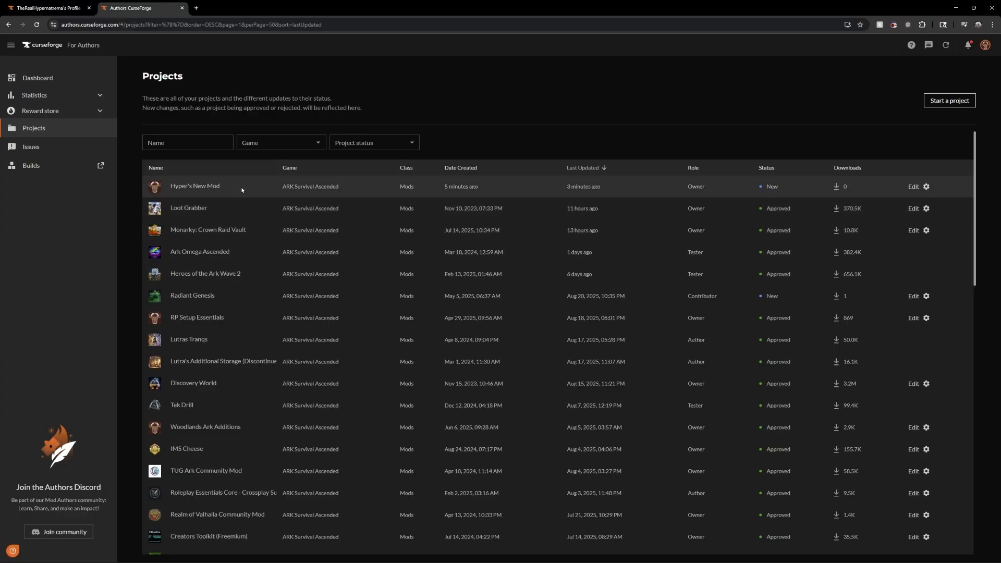
pyautogui.click(202, 186)
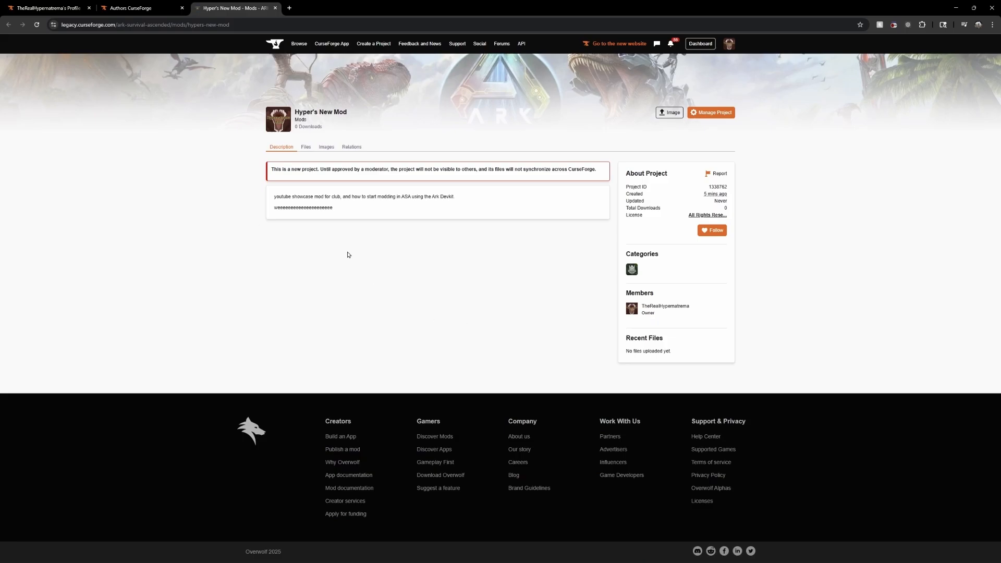
pyautogui.moveTo(275, 197); pyautogui.dragTo(333, 208)
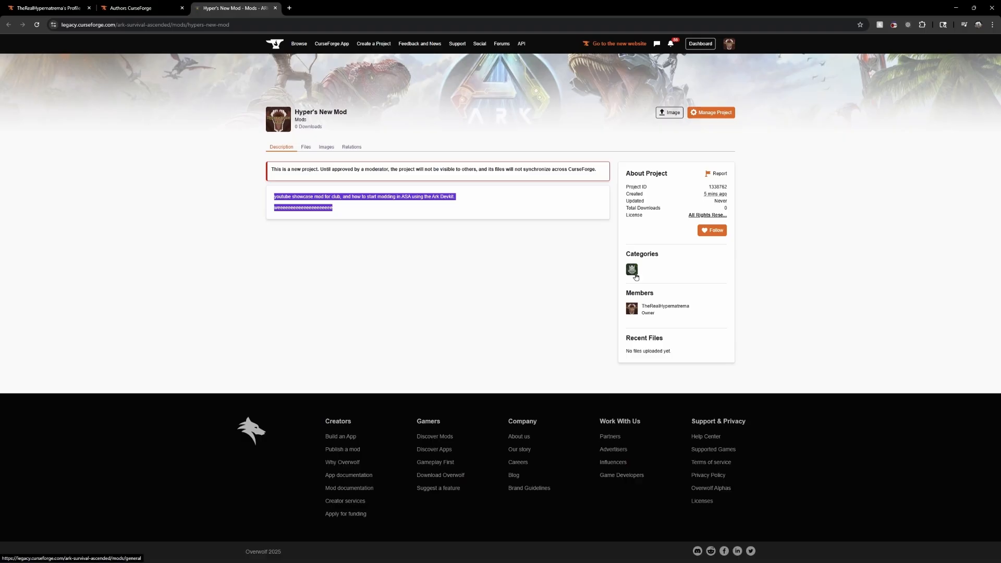
pyautogui.click(717, 266)
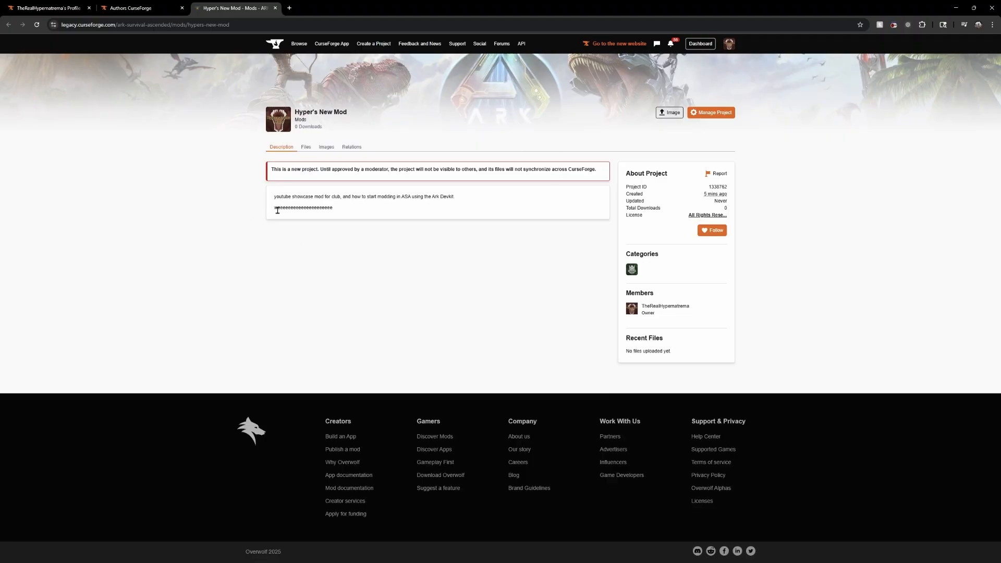
# Return to the projects list and open the Monarky: Crown Raid Vault page to examine an approved mod's gallery and description layout
pyautogui.hotkey('ctrl', 'shift', 'Tab')
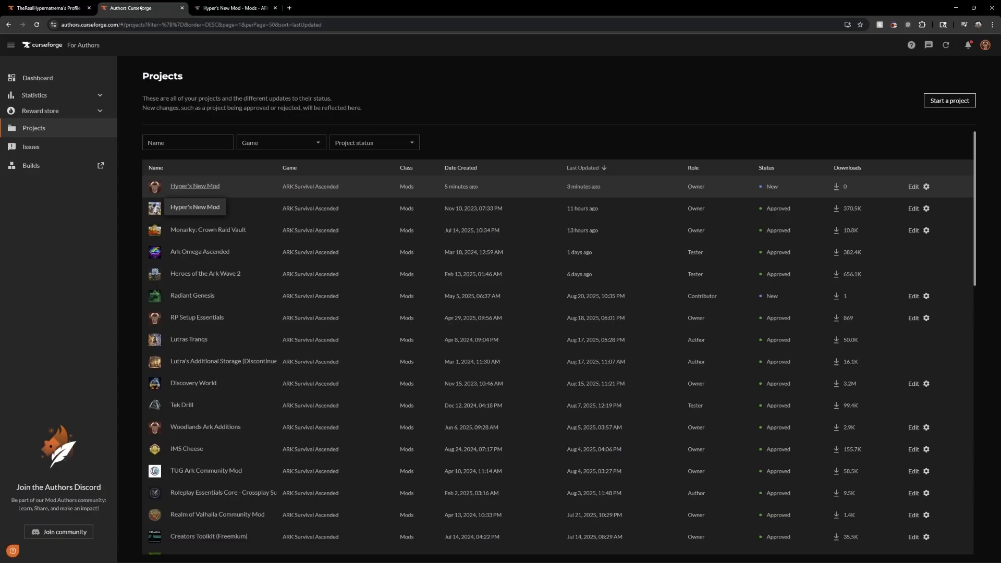
pyautogui.click(234, 9)
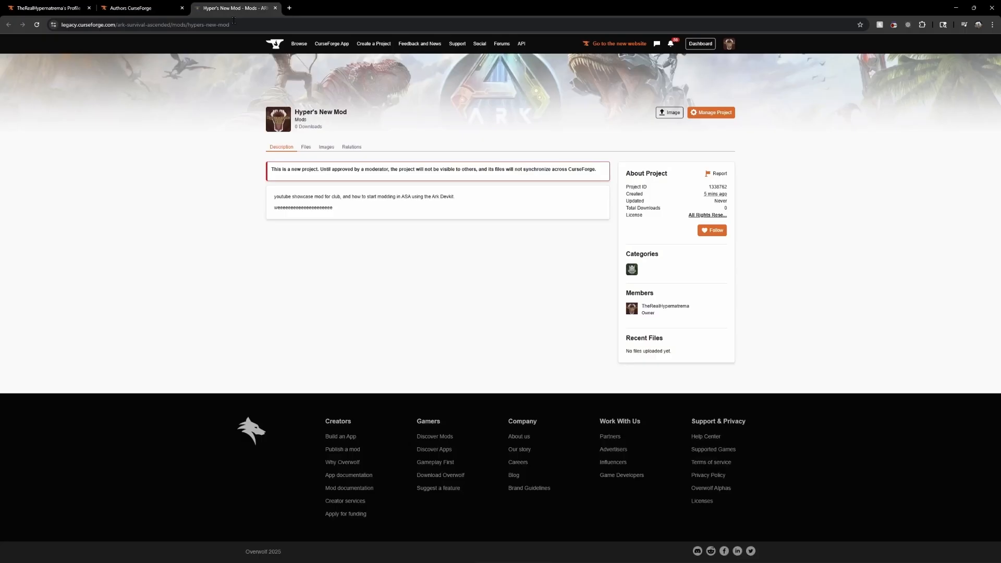
pyautogui.click(140, 8)
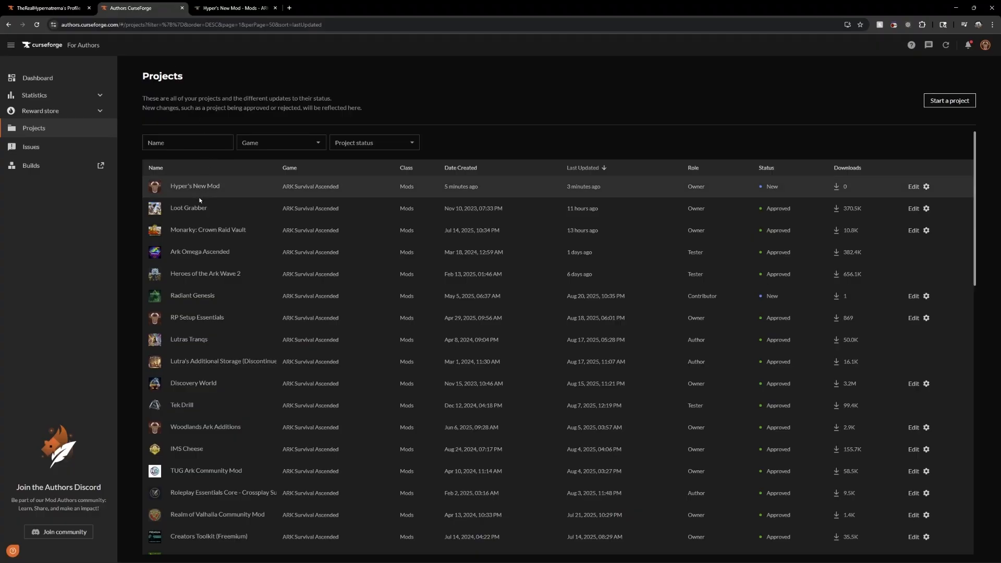
pyautogui.click(214, 230)
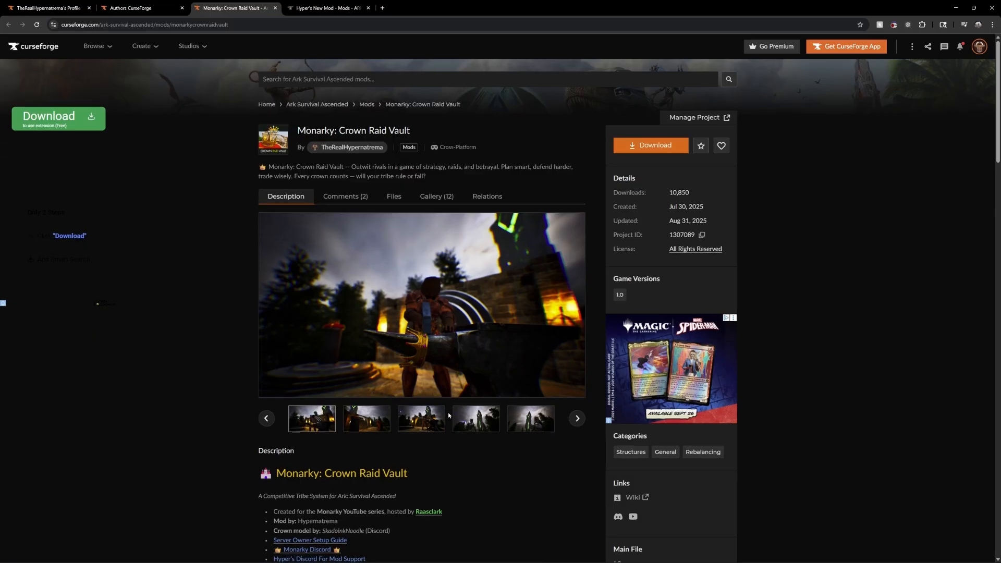
pyautogui.scroll(-12, 452, 416)
pyautogui.scroll(10, 464, 419)
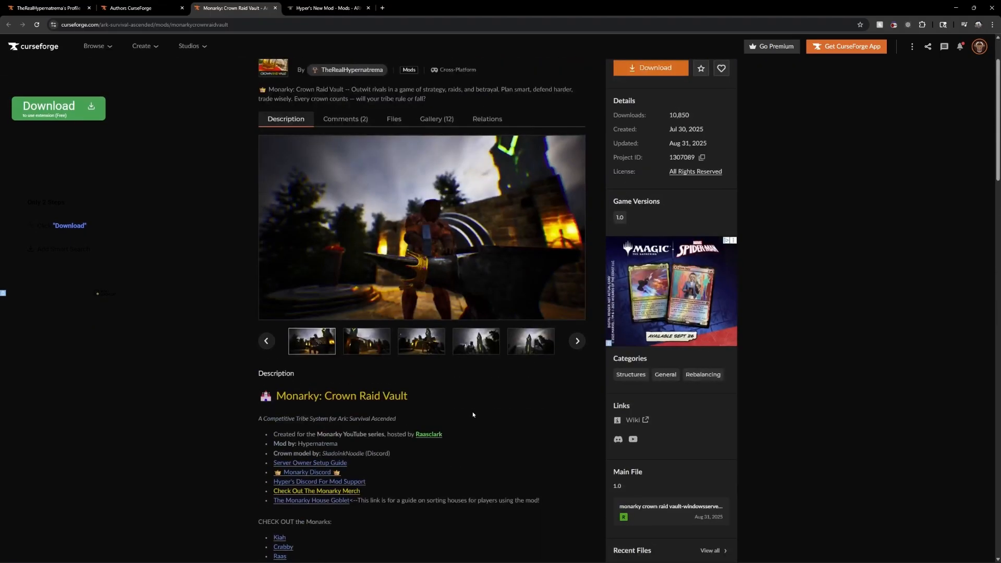
pyautogui.scroll(-4, 451, 427)
pyautogui.scroll(-7, 450, 432)
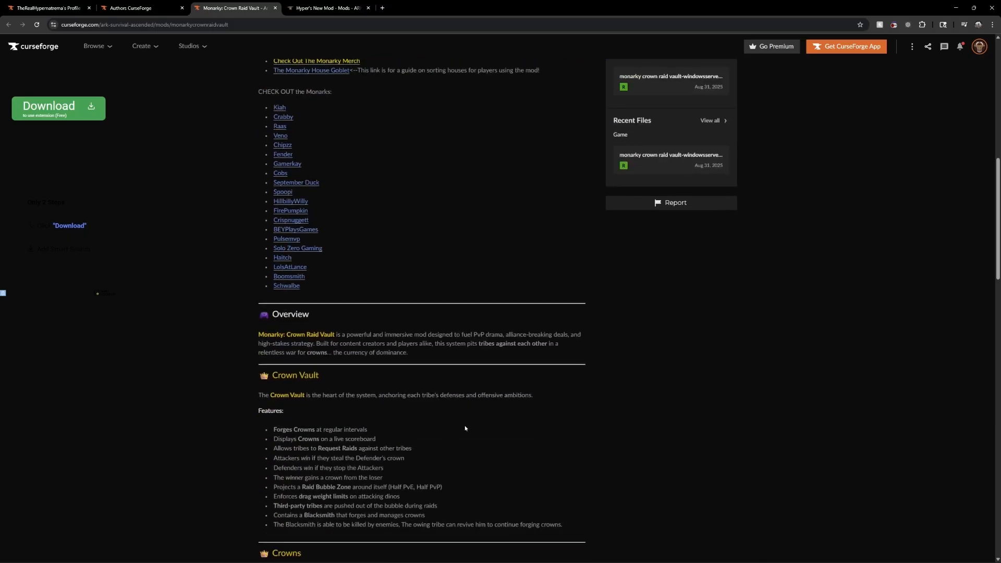
pyautogui.scroll(10, 536, 401)
pyautogui.scroll(3, 536, 399)
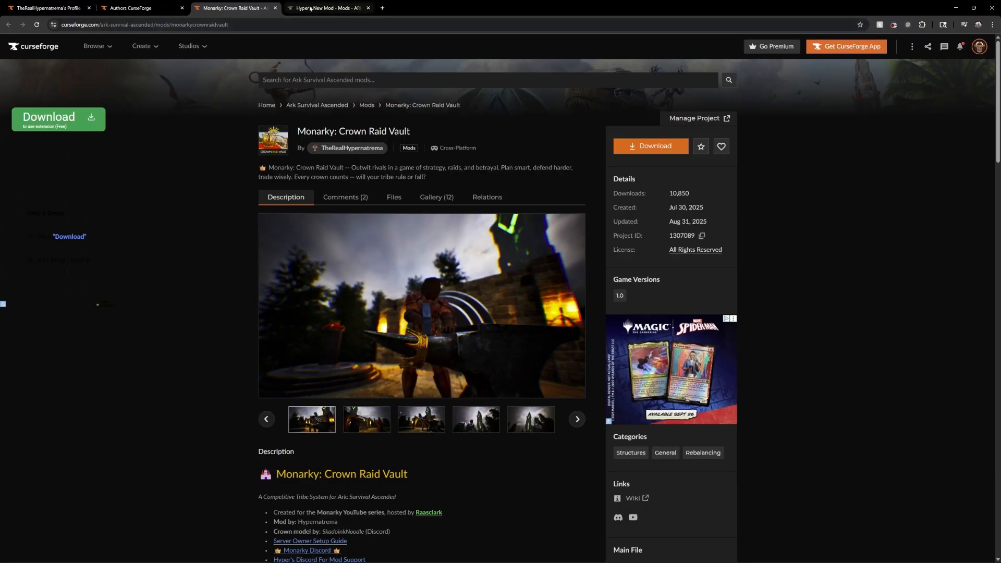
# Return to the Hyper's New Mod page and view its uploaded files and their status
pyautogui.click(326, 8)
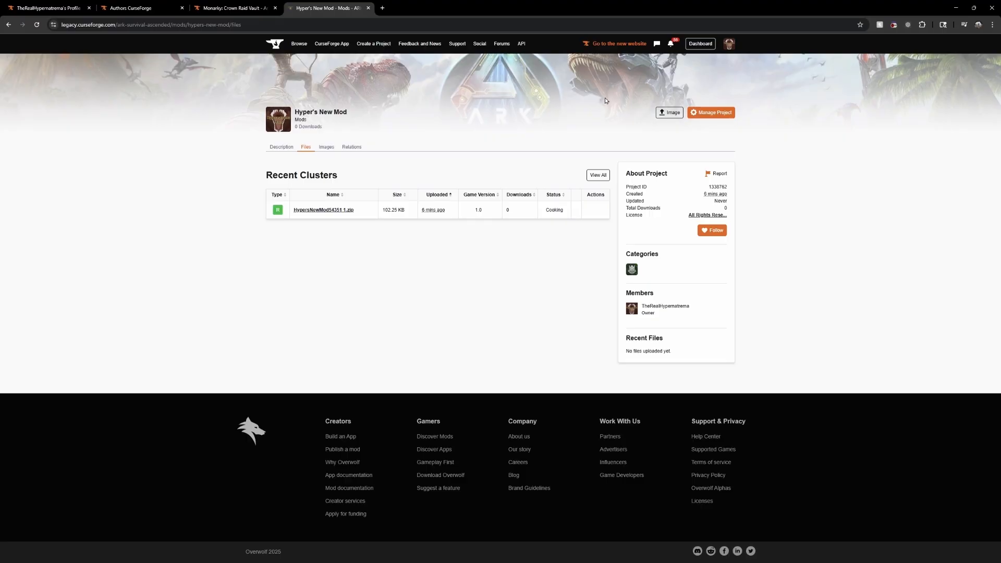
# Return to the Monarky: Crown Raid Vault page and look through its comments and image gallery
pyautogui.hotkey('ctrl', 'shift', 'Tab')
pyautogui.click(304, 12)
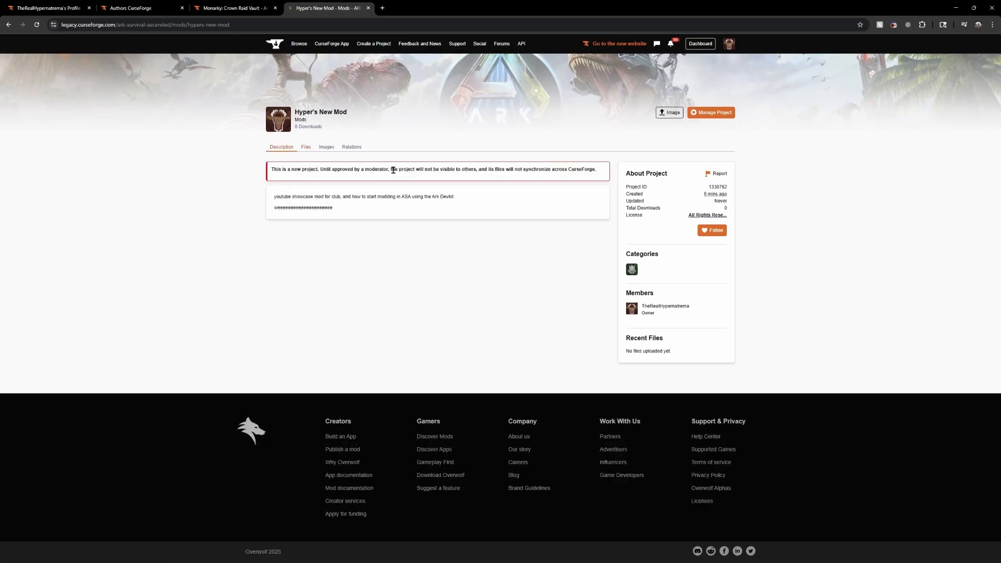
pyautogui.hotkey('ctrl', 'shift', 'Tab')
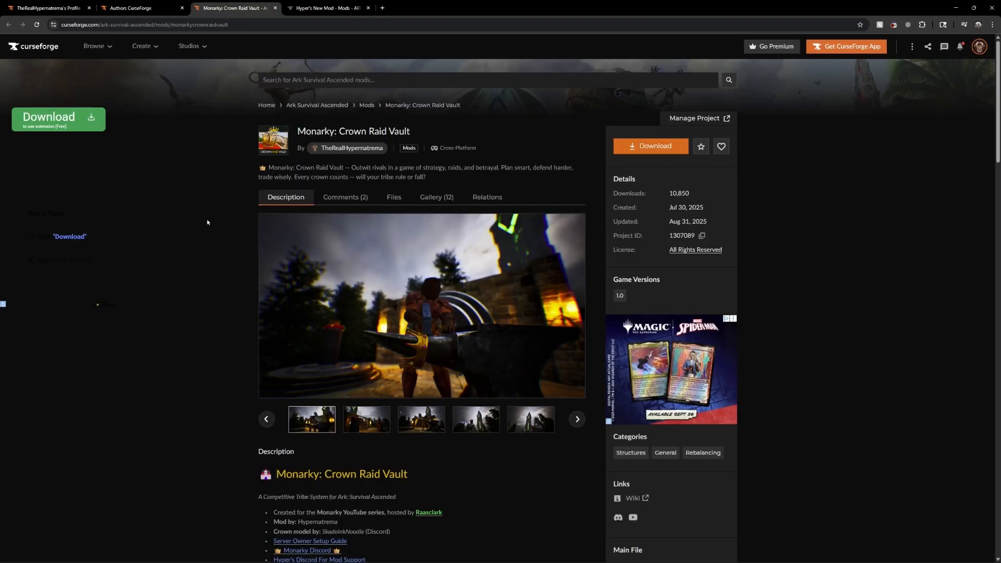
pyautogui.click(353, 203)
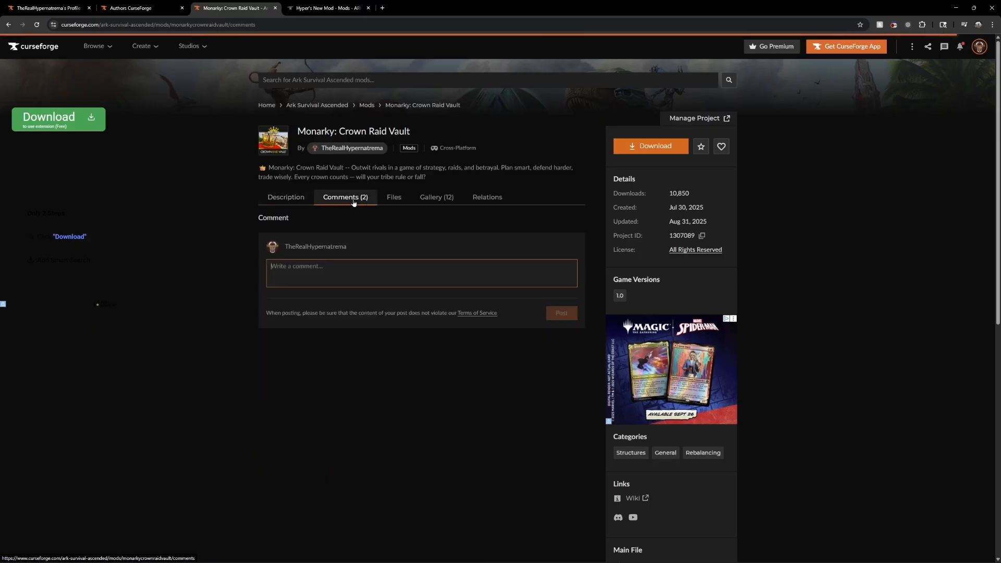
pyautogui.click(436, 203)
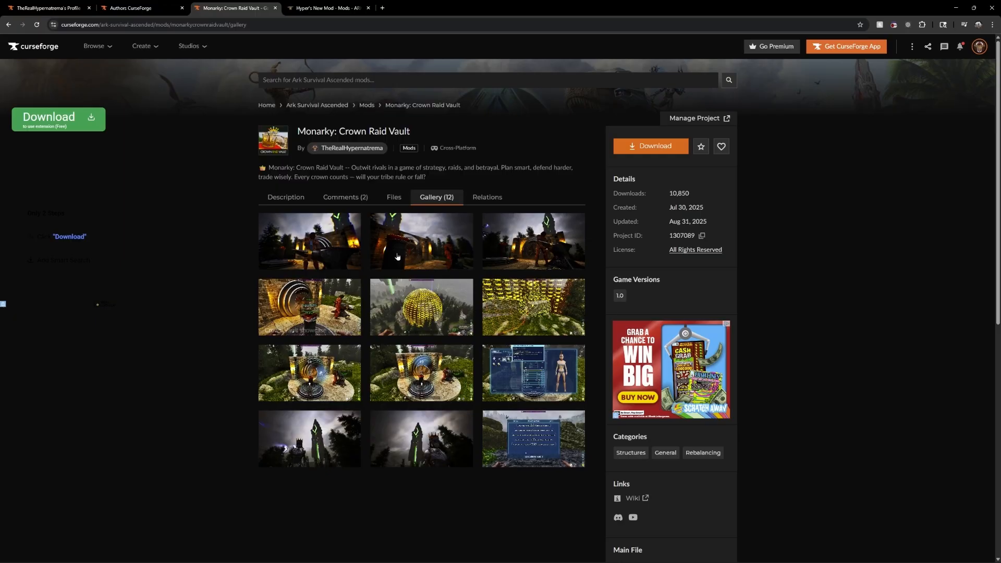
# View the Monarky: Crown Raid Vault files list and check the actions available for the newest server file
pyautogui.click(393, 199)
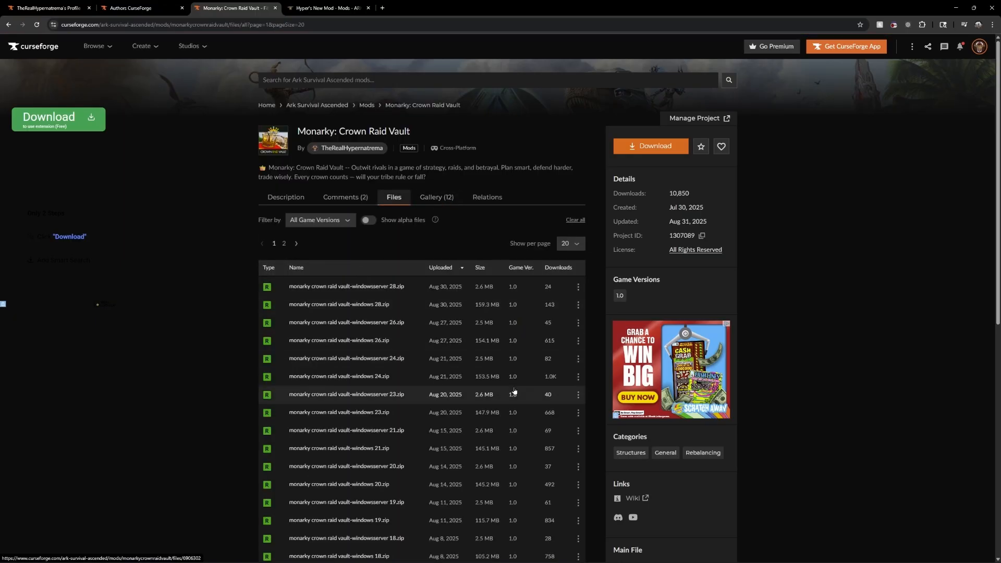
pyautogui.scroll(-2, 458, 372)
pyautogui.click(578, 208)
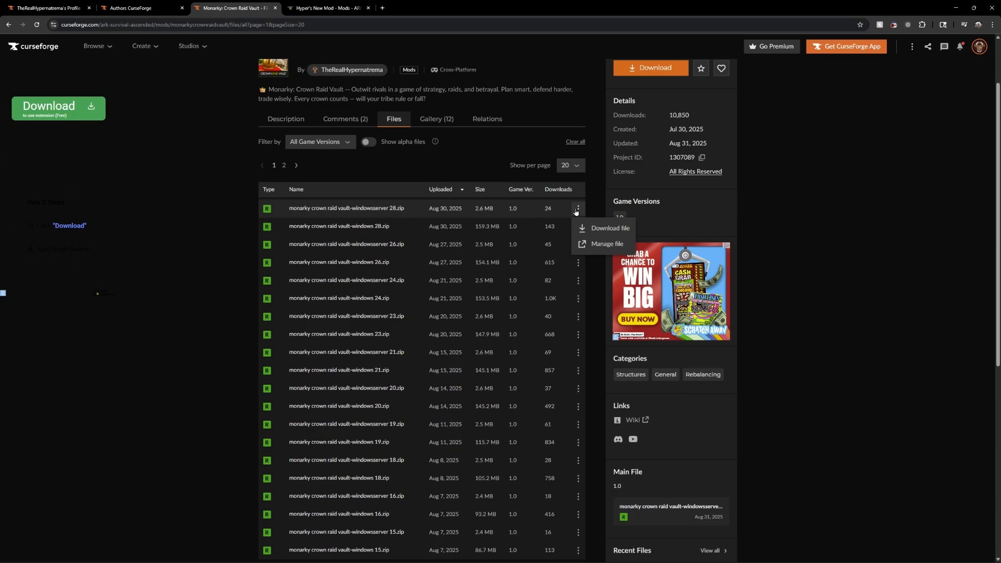
pyautogui.click(591, 193)
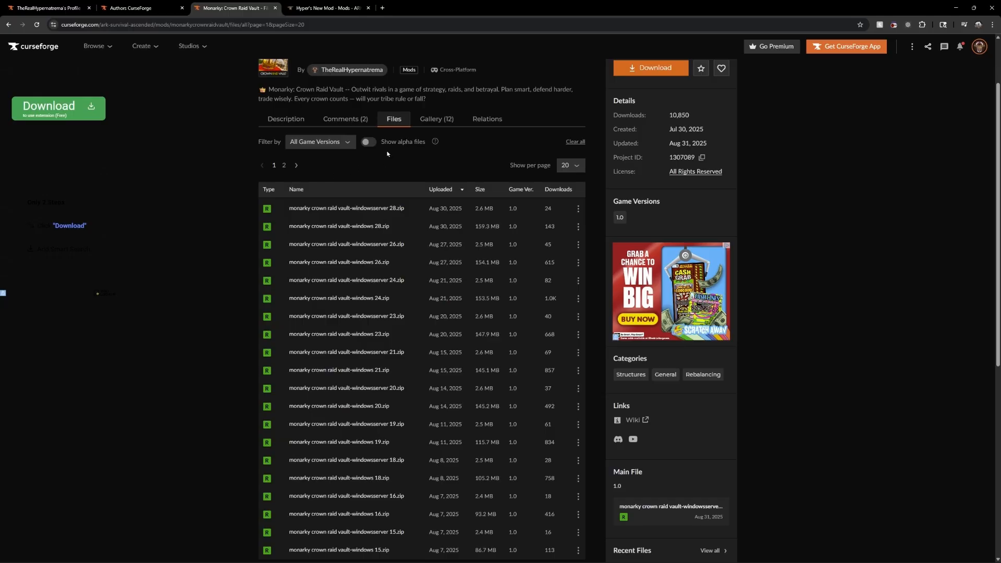
# Return to the mod's description and open its legacy version by replacing "www" with "legacy" in the page address
pyautogui.click(300, 119)
pyautogui.hotkey('ctrl', 'l')
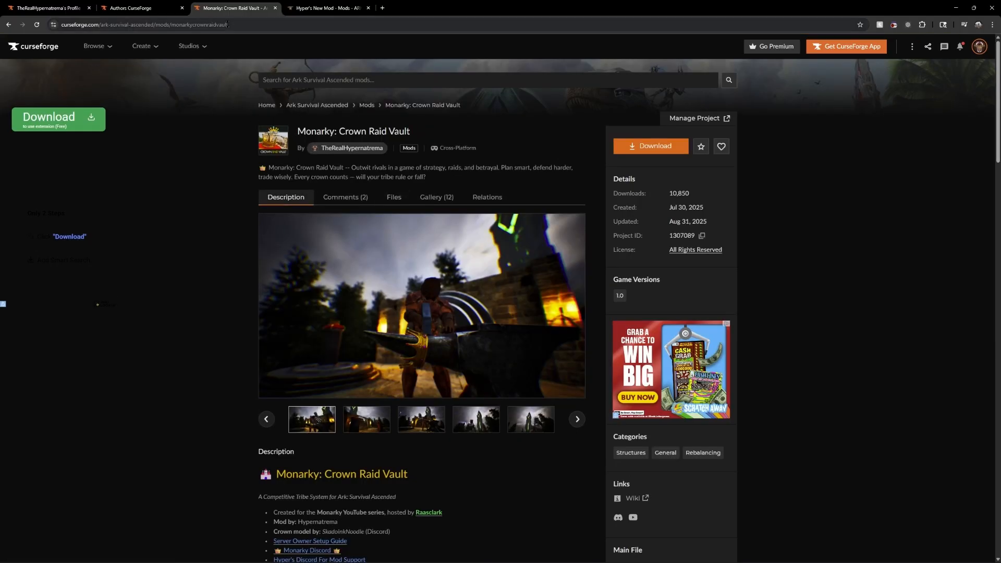
pyautogui.press('Left')
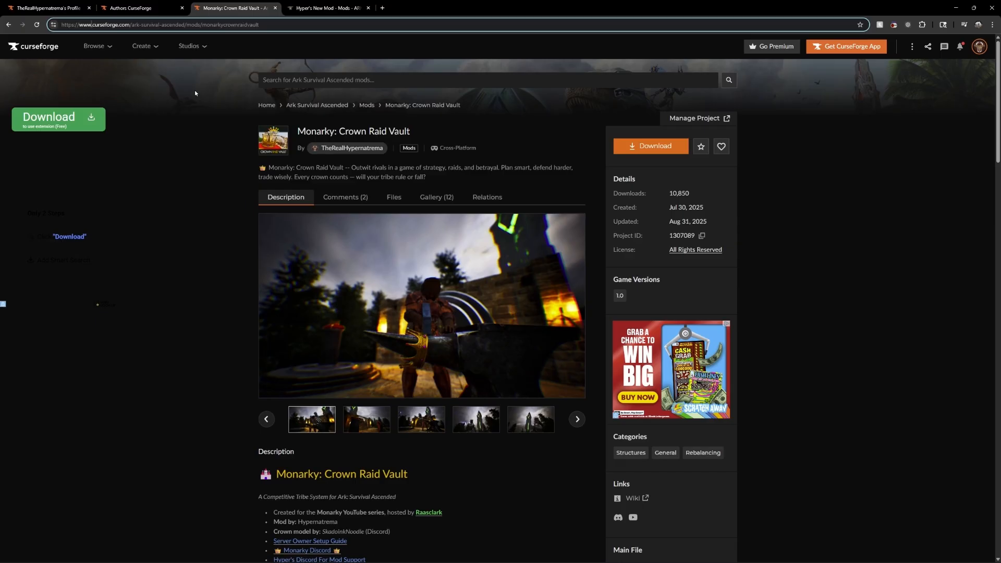
pyautogui.press('BackSpace')
pyautogui.press('BackSpace')
pyautogui.press('BackSpace')
pyautogui.press('BackSpace')
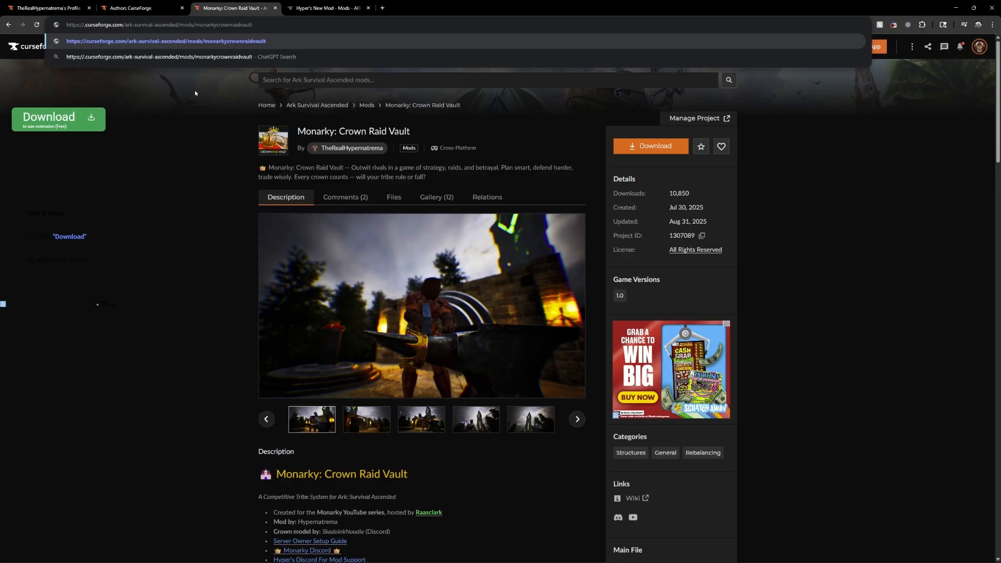
pyautogui.write('legacy.')
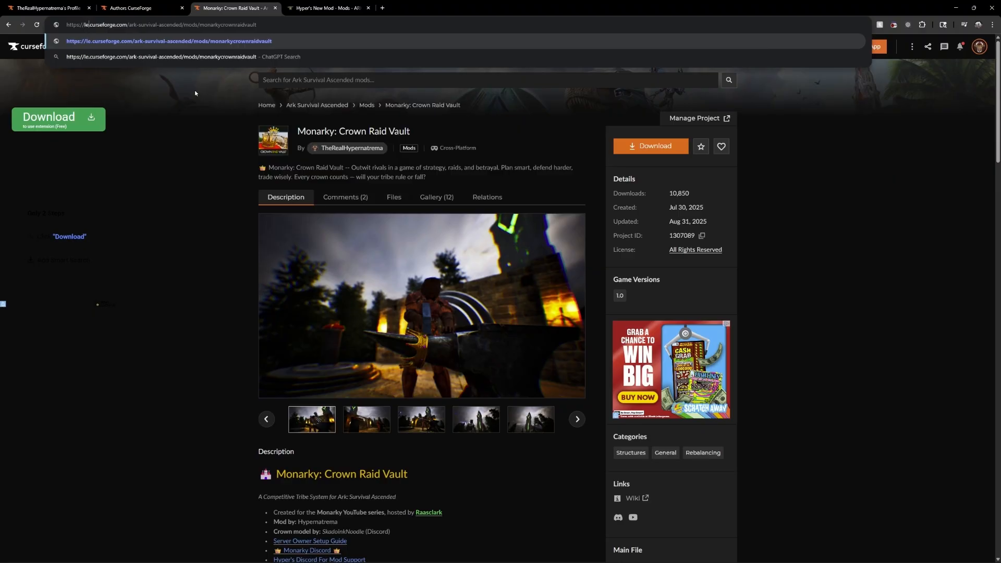
pyautogui.press('Return')
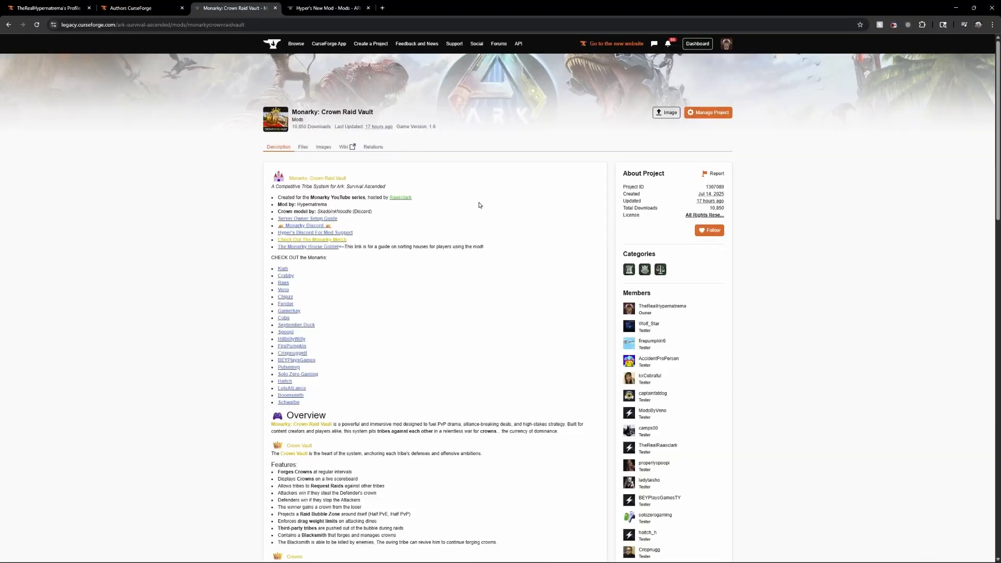
# List all uploaded files of Monarky: Crown Raid Vault without a status filter and review their approval statuses
pyautogui.click(303, 147)
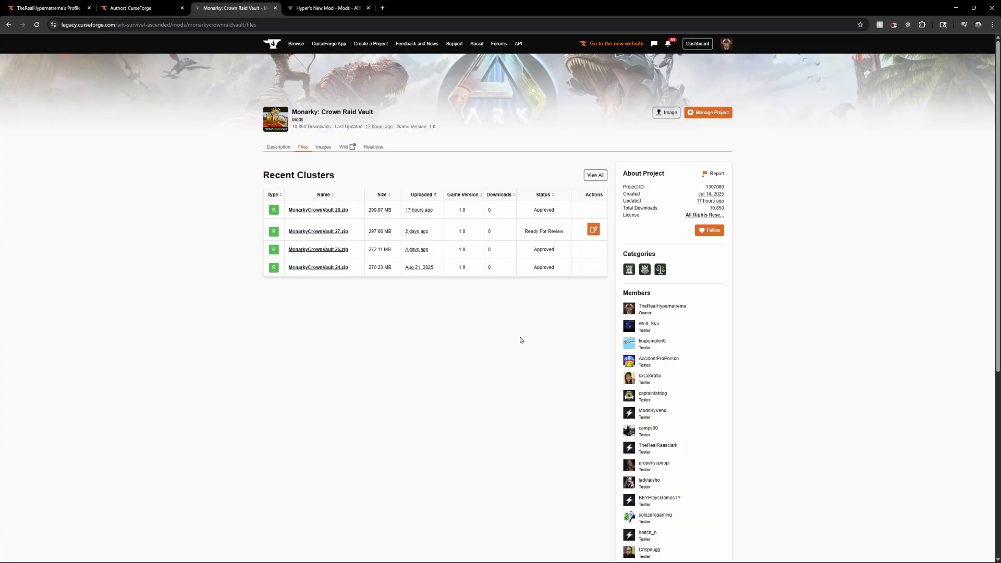
pyautogui.click(595, 175)
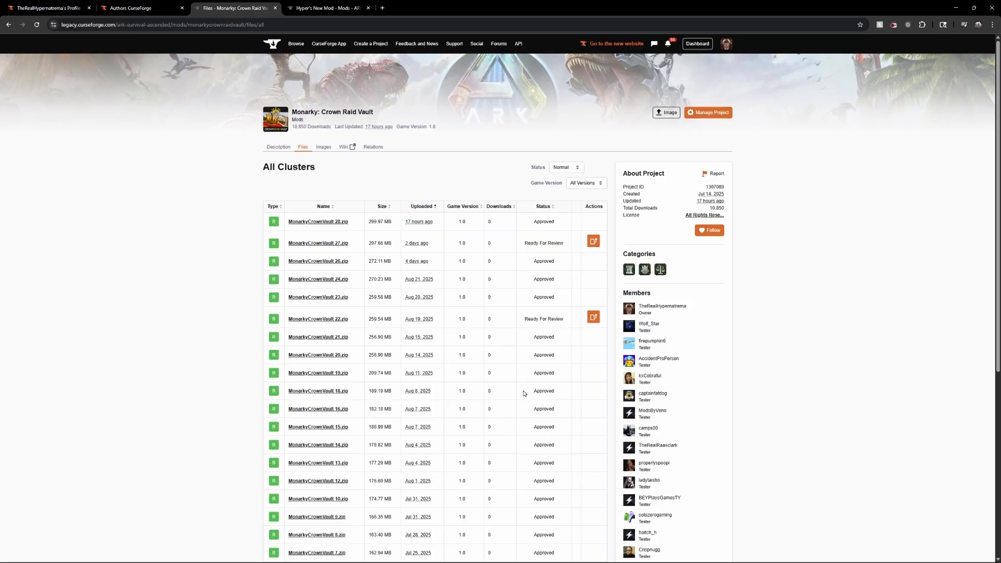
pyautogui.scroll(-5, 524, 396)
pyautogui.scroll(10, 524, 395)
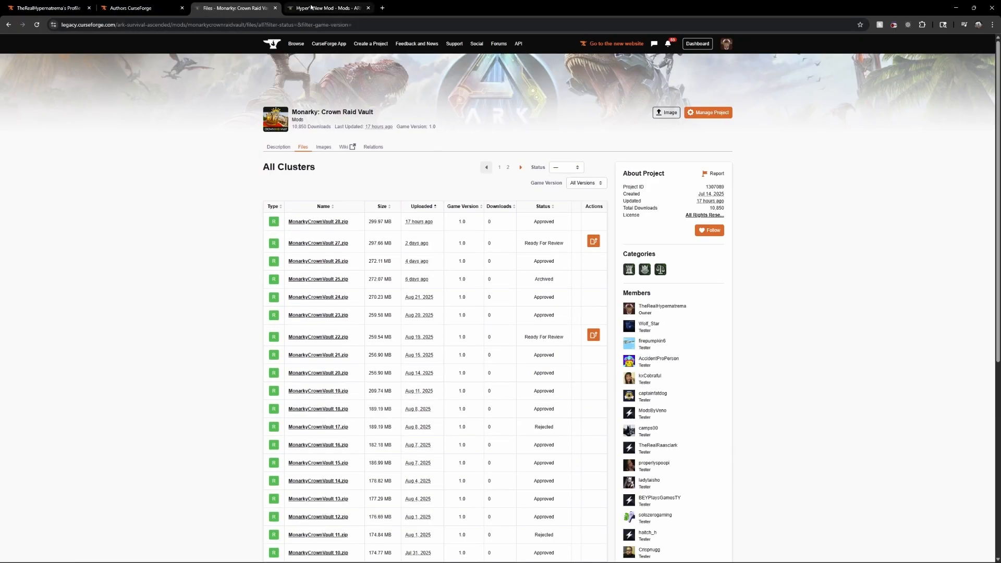
# Open the project management settings of Hyper's New Mod and examine its name and summary
pyautogui.hotkey('ctrl', 'Tab')
pyautogui.click(712, 113)
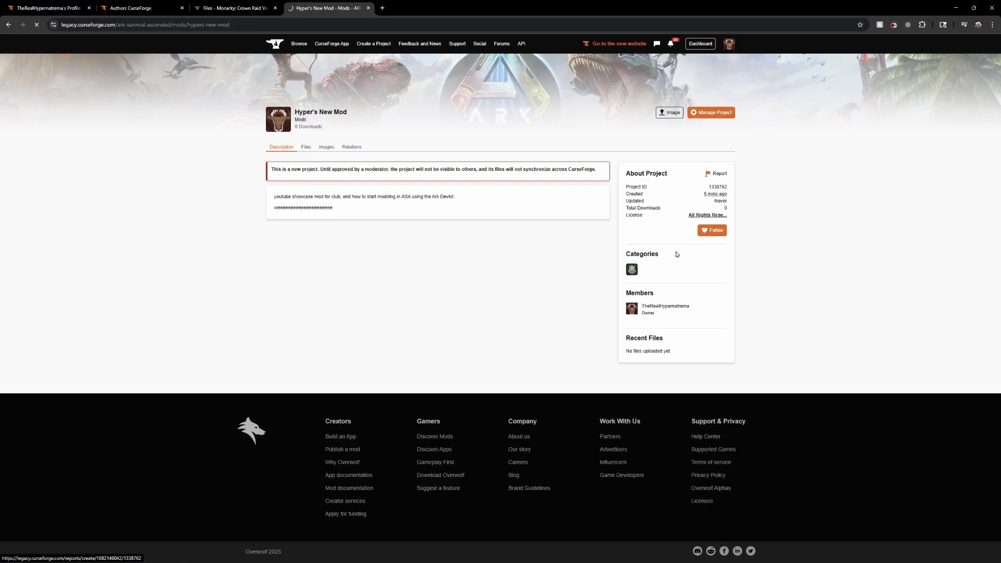
pyautogui.moveTo(278, 212); pyautogui.dragTo(505, 214)
pyautogui.click(507, 215)
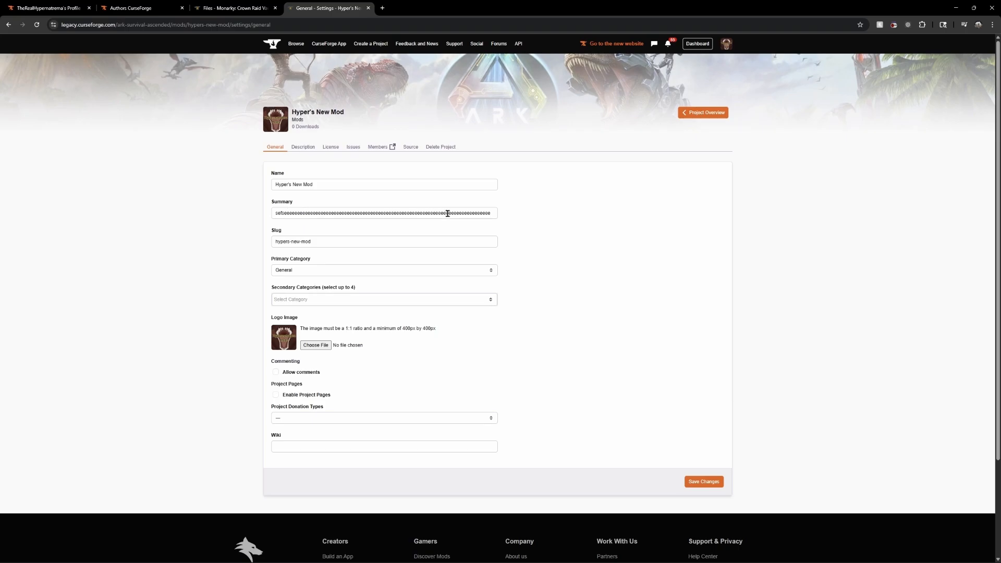
pyautogui.moveTo(341, 185); pyautogui.dragTo(239, 185)
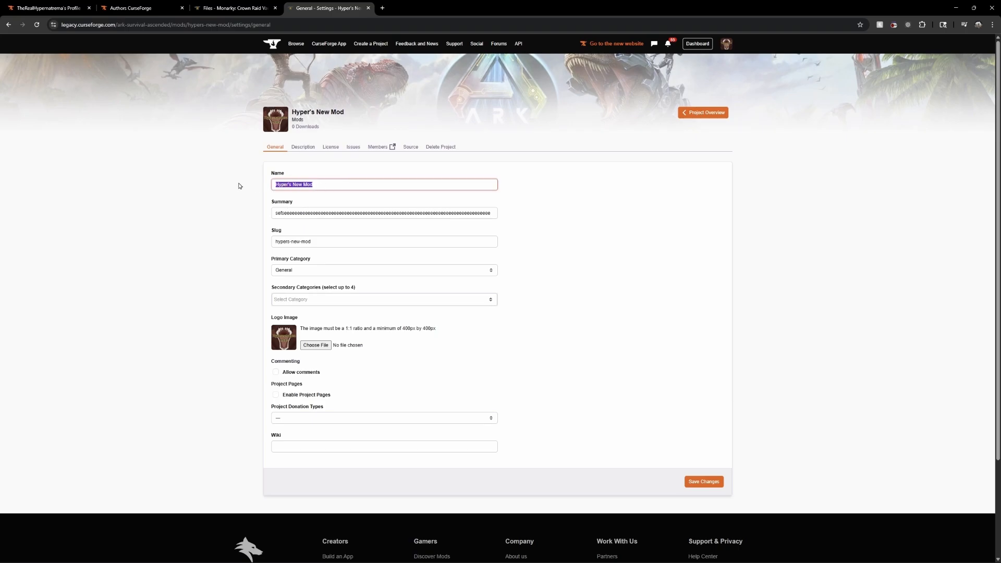
pyautogui.click(494, 203)
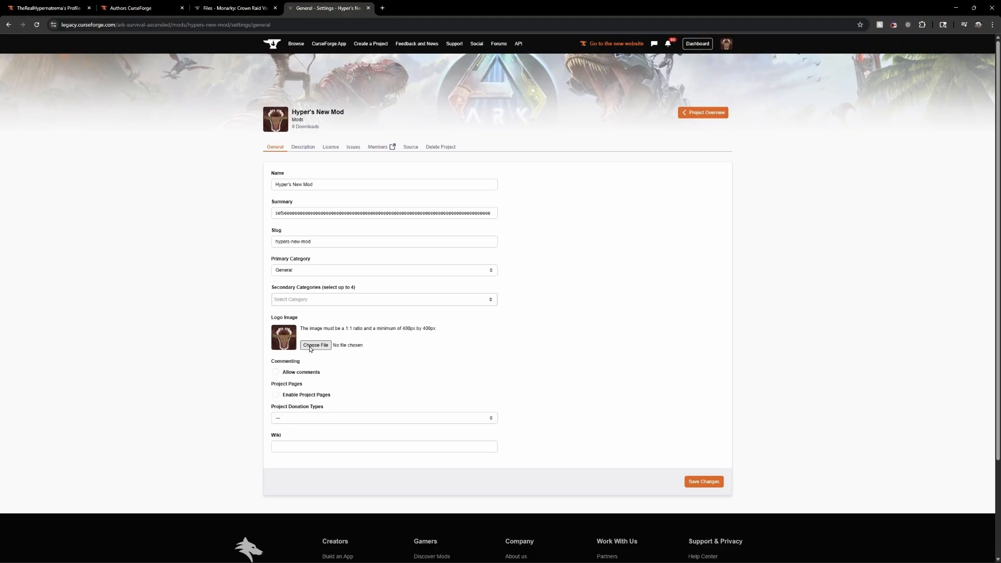
# Check the logo image requirements, the available project donation types and the wiki field in the general settings
pyautogui.moveTo(341, 329); pyautogui.dragTo(436, 329)
pyautogui.click(477, 369)
pyautogui.click(387, 419)
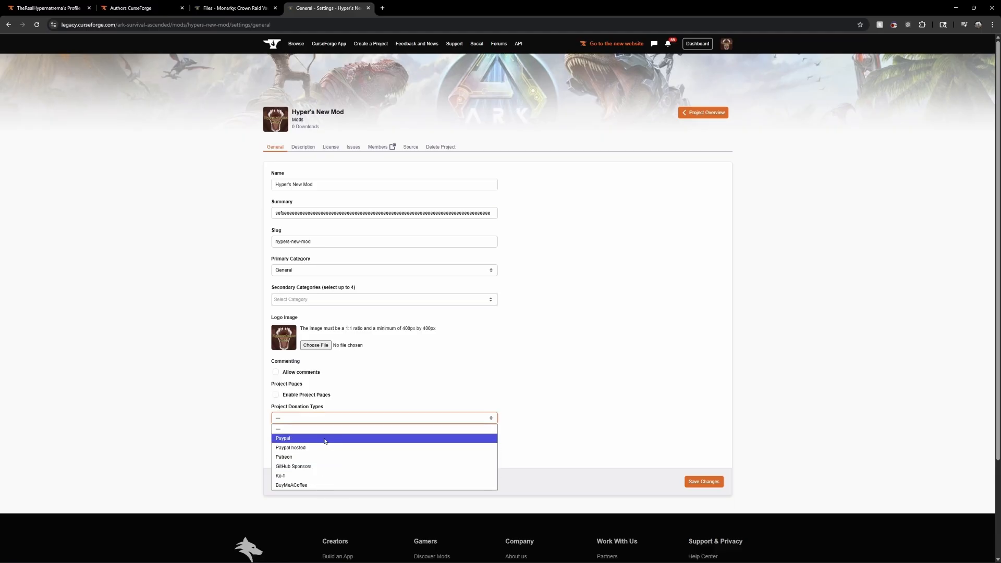
pyautogui.click(594, 431)
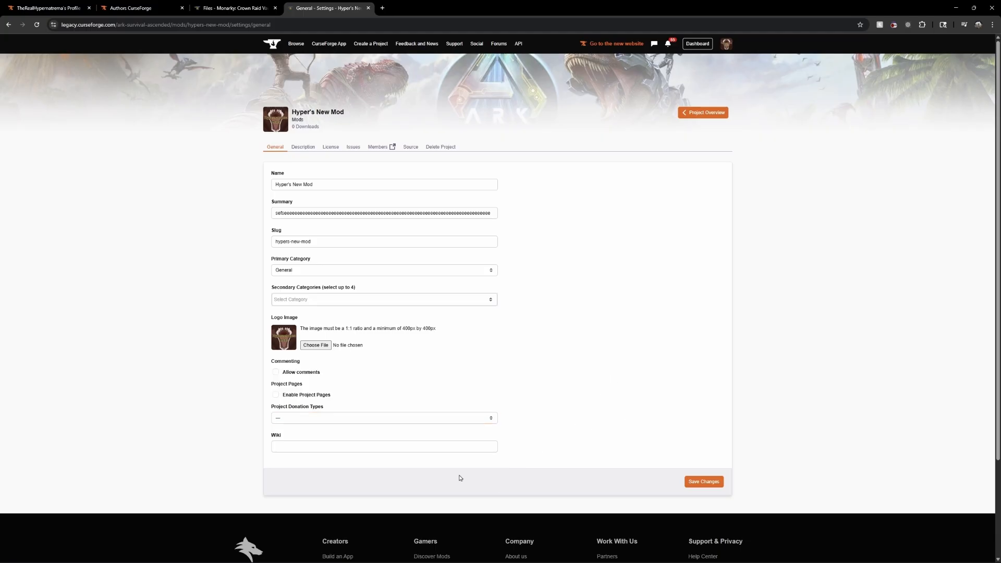
pyautogui.click(353, 448)
# Open the description settings of Hyper's New Mod and examine the existing description text in the editor
pyautogui.click(303, 147)
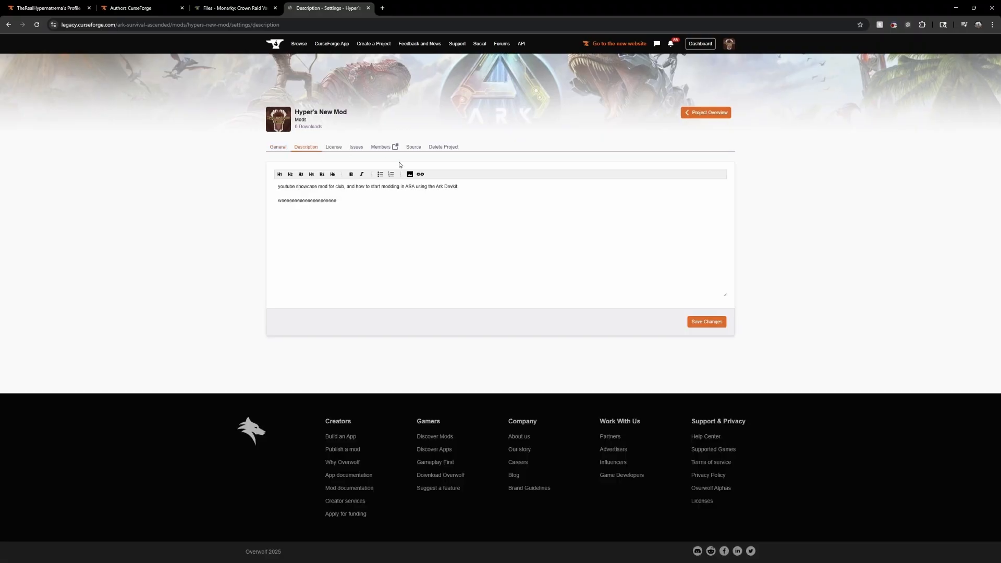
pyautogui.moveTo(361, 250); pyautogui.dragTo(242, 179)
pyautogui.click(423, 263)
pyautogui.hotkey('ctrl', 'a')
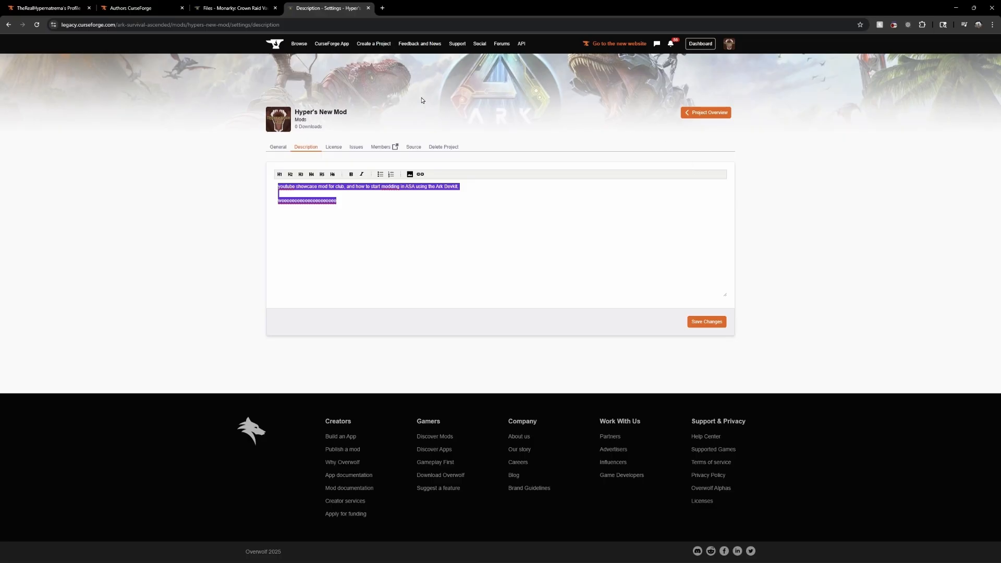
pyautogui.click(351, 228)
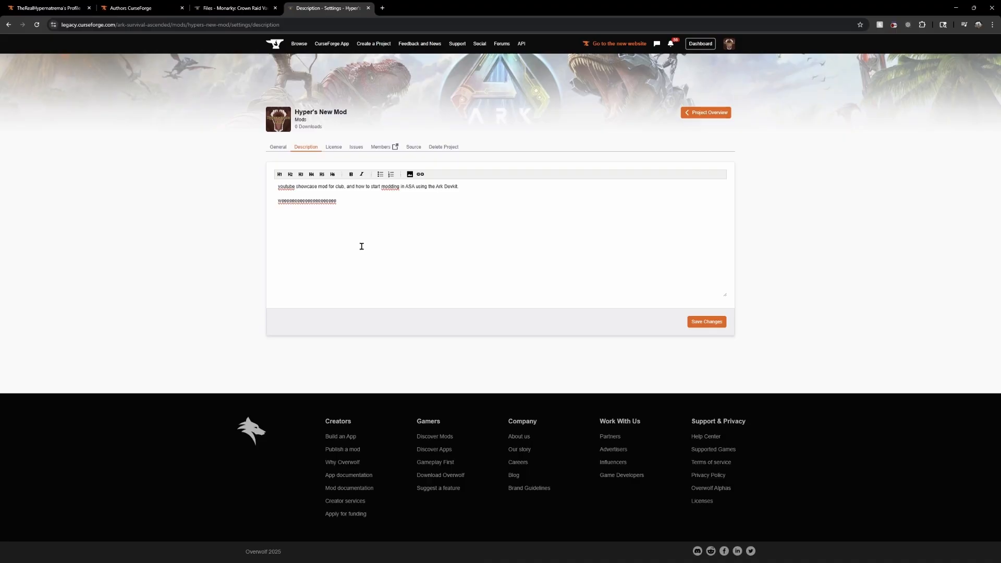
pyautogui.moveTo(410, 240); pyautogui.dragTo(208, 174)
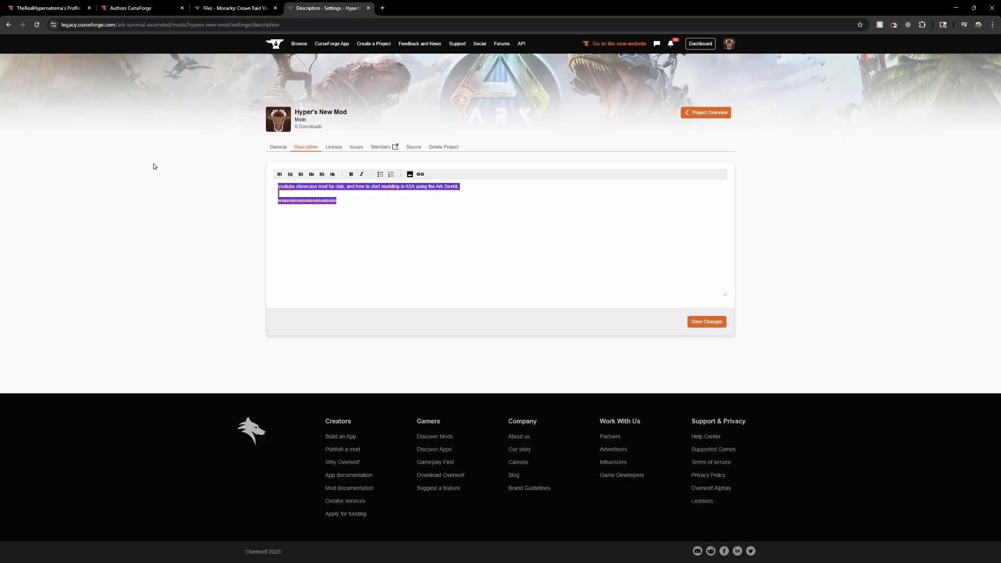
pyautogui.click(154, 166)
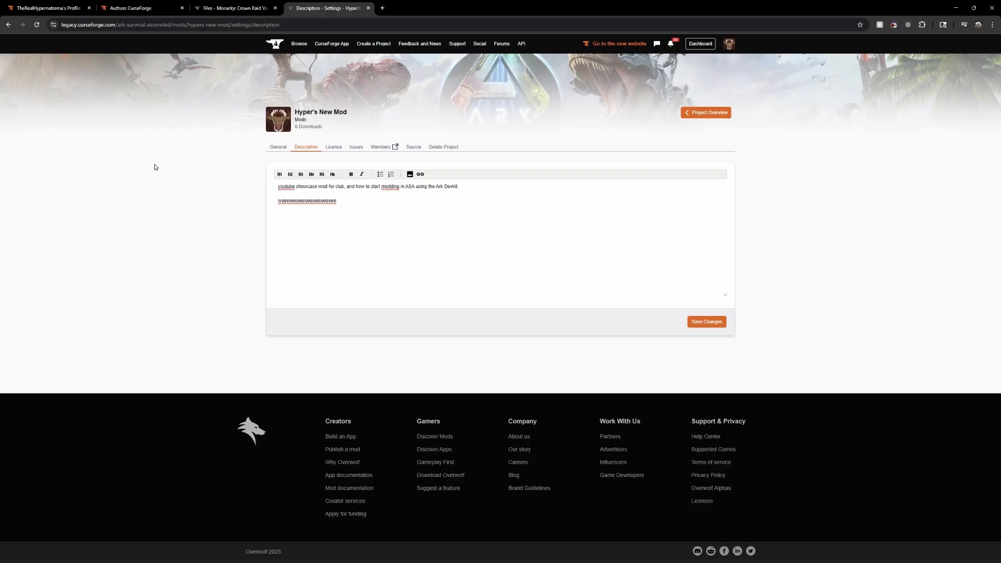
pyautogui.hotkey('ctrl', 'a')
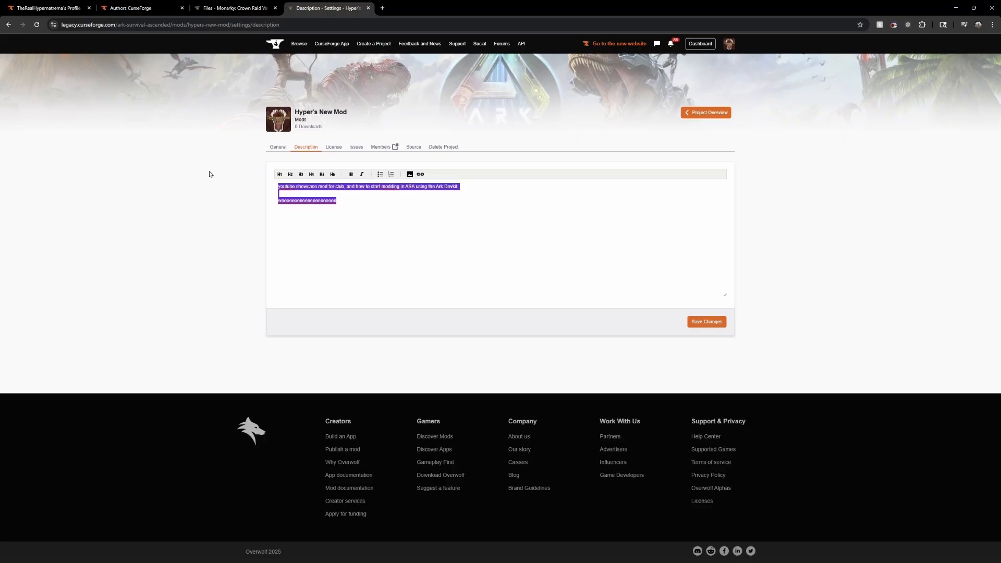
pyautogui.click(349, 224)
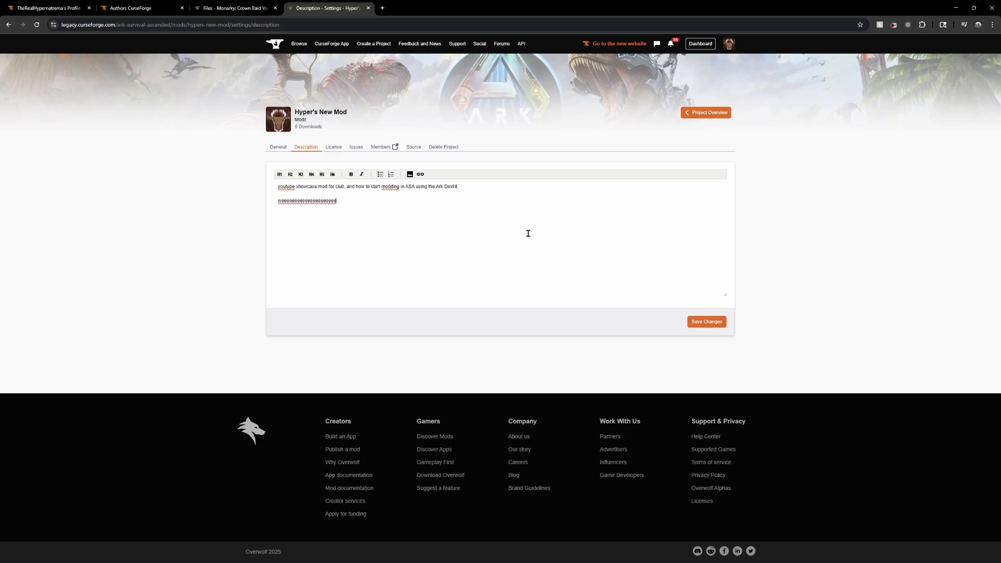
# Open the license settings of Hyper's New Mod and examine the available license types, leaving All Rights Reserved selected
pyautogui.click(333, 148)
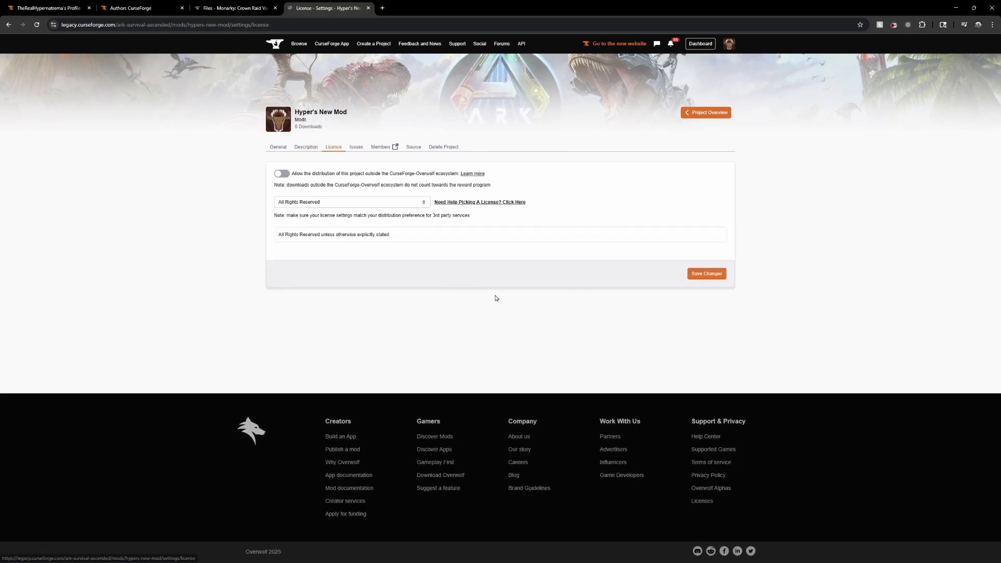
pyautogui.click(415, 203)
pyautogui.scroll(-6, 368, 324)
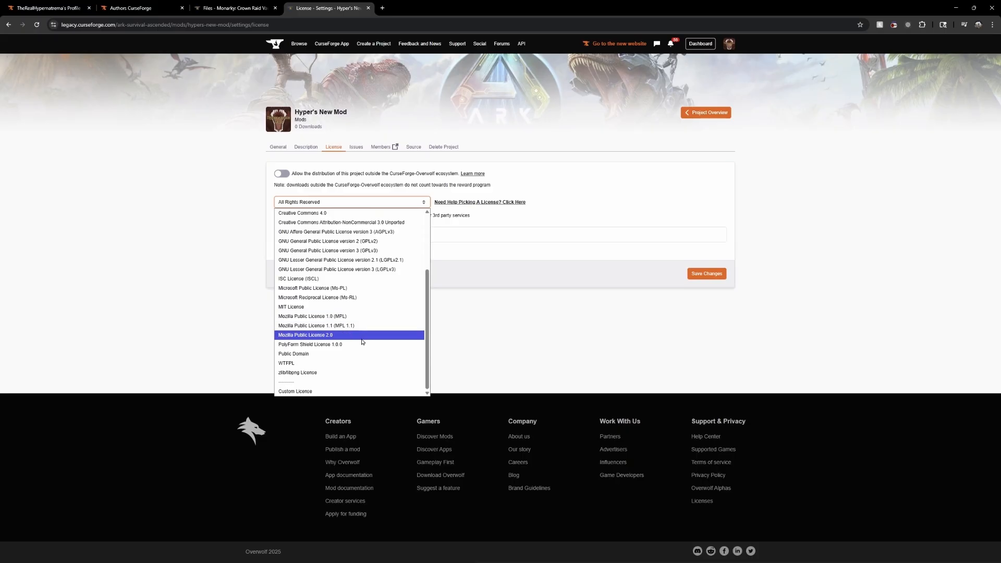
pyautogui.scroll(6, 357, 364)
pyautogui.click(522, 154)
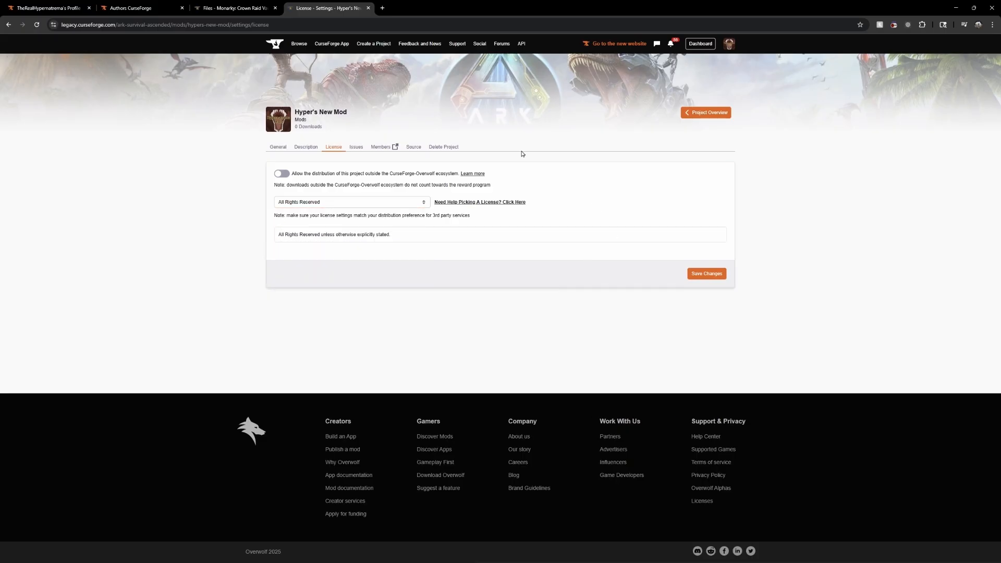
pyautogui.click(331, 204)
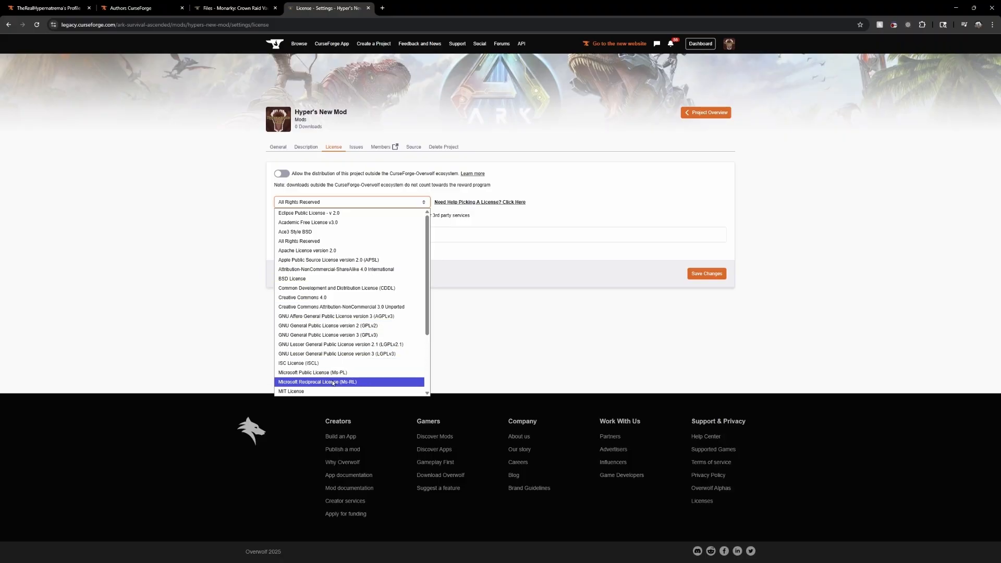
pyautogui.scroll(-3, 339, 381)
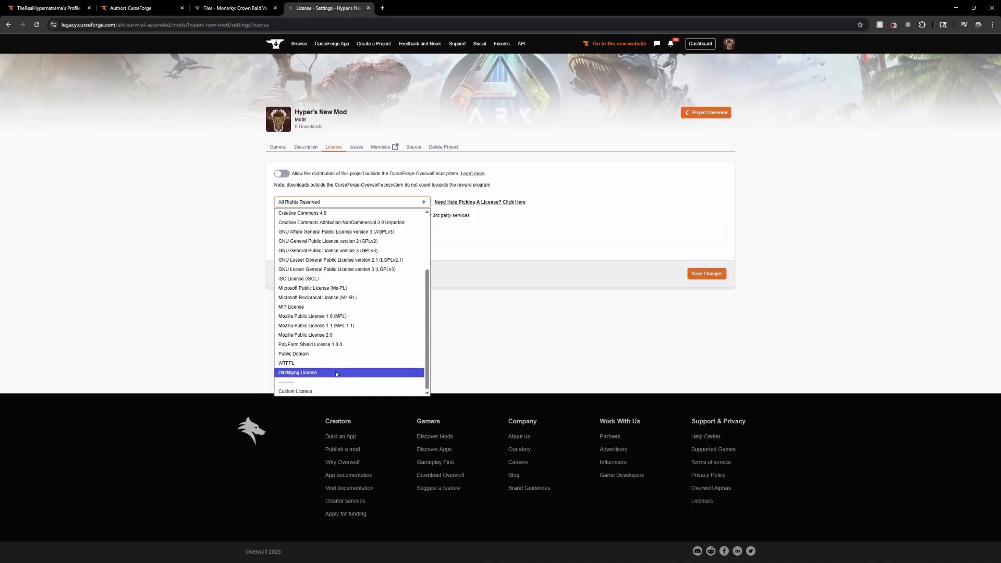
pyautogui.click(516, 218)
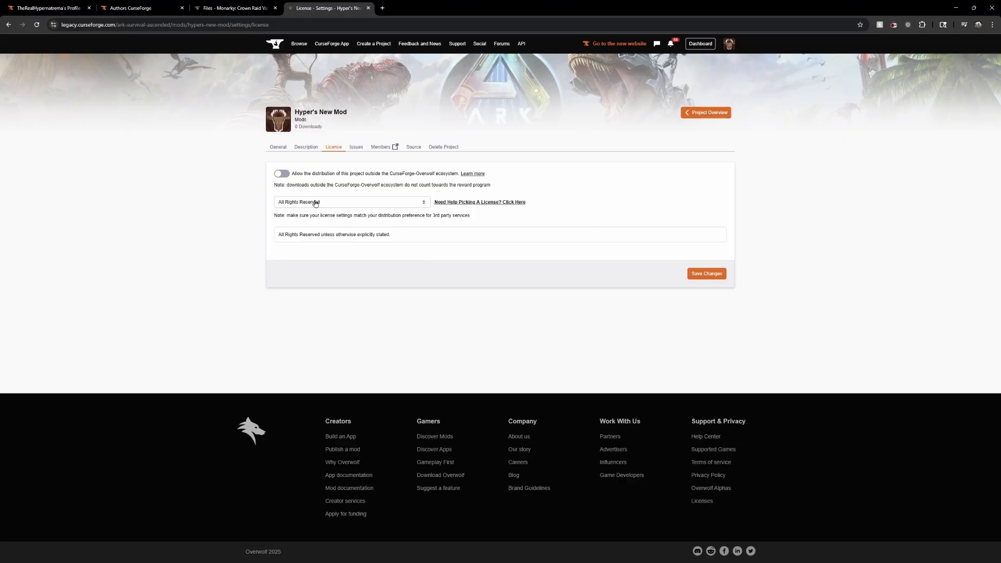
pyautogui.click(337, 202)
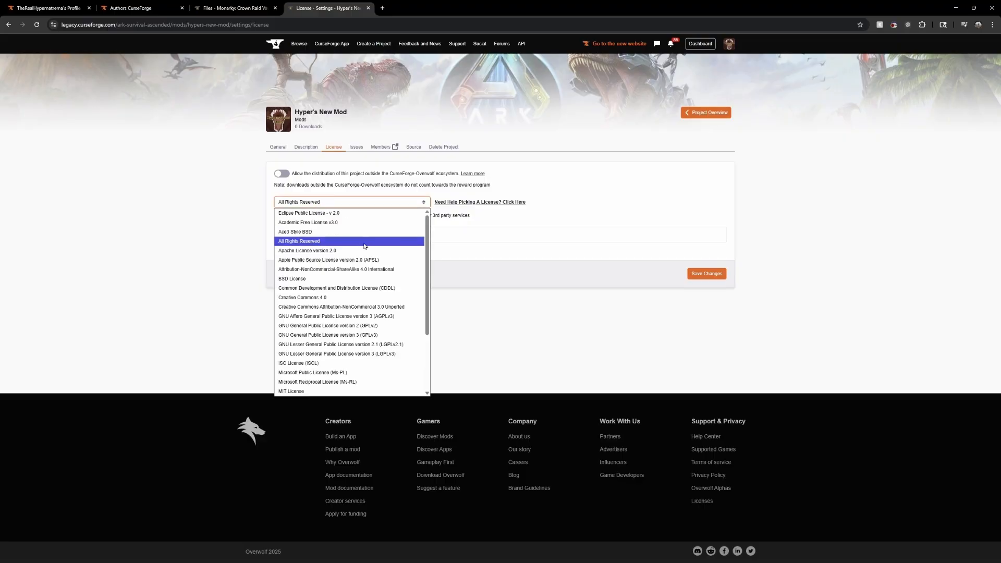
pyautogui.scroll(-3, 341, 313)
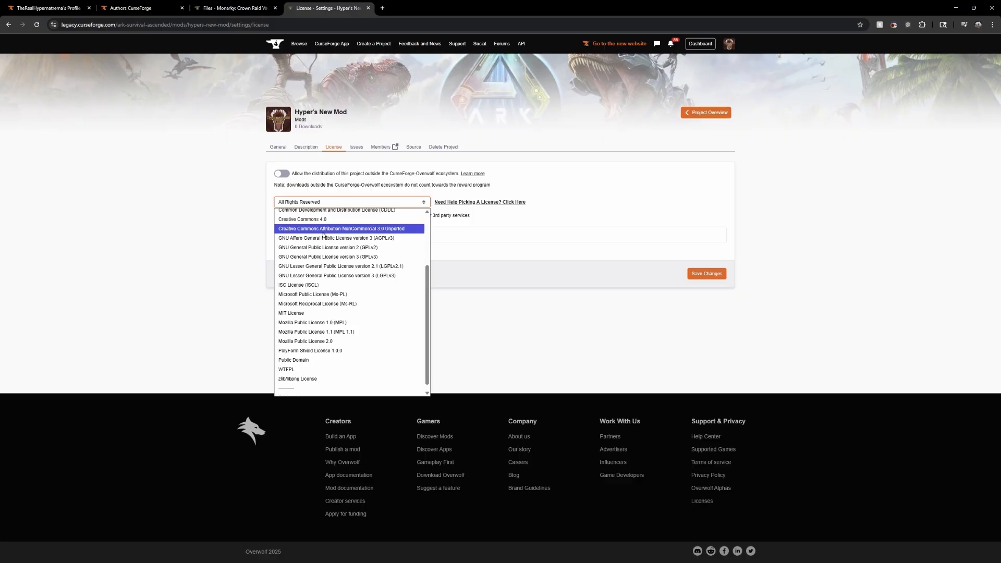
pyautogui.click(481, 338)
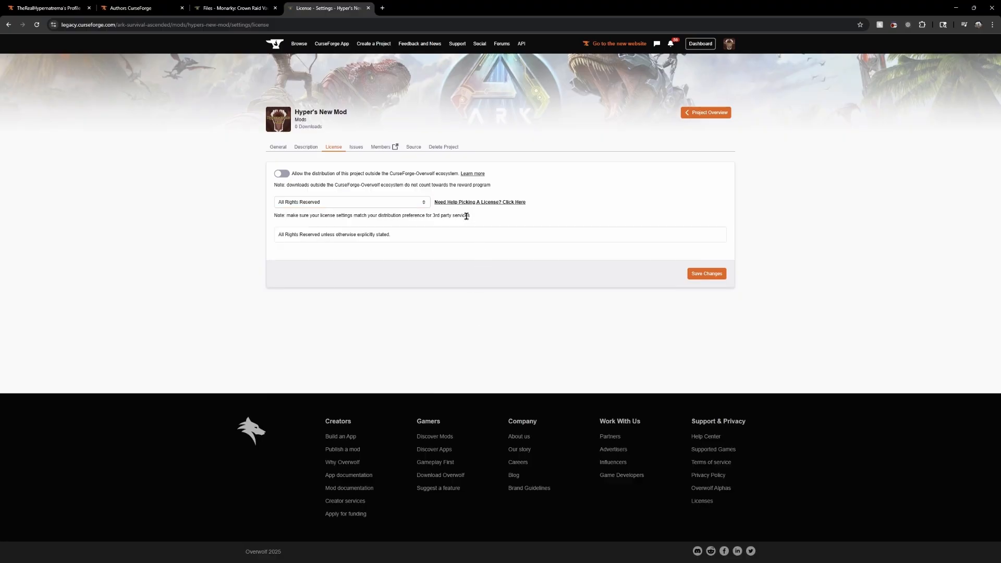
# Check the issue tracker, members and source settings of Hyper's New Mod
pyautogui.click(356, 147)
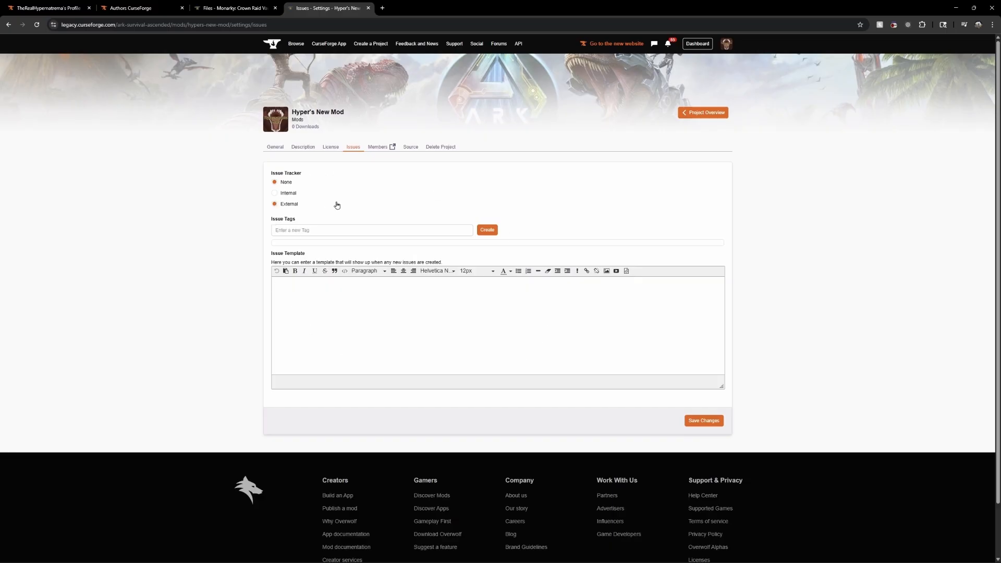
pyautogui.click(377, 148)
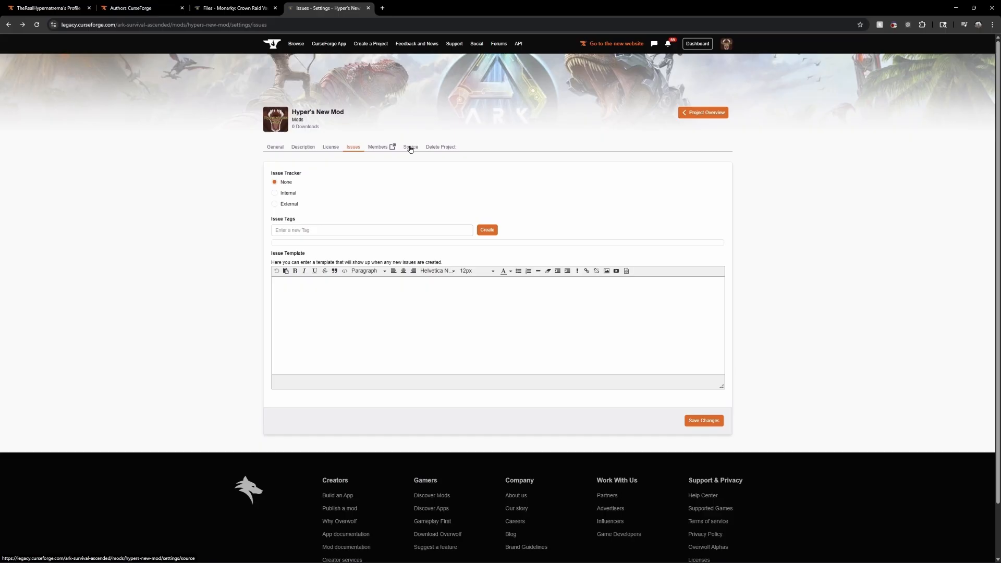
pyautogui.click(410, 148)
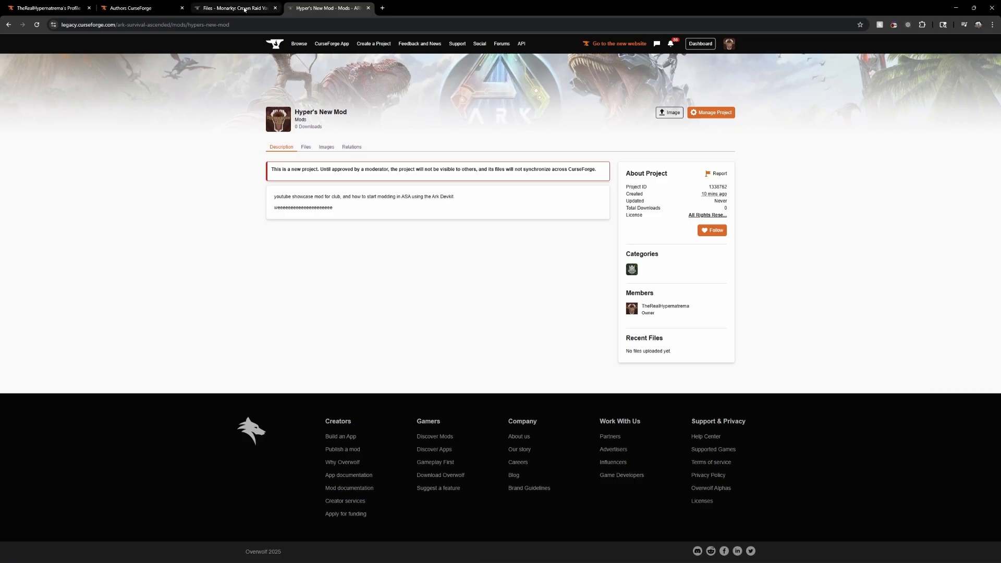
# Open the Heroes of the Ark Wave 2 project page and examine its description and team members
pyautogui.click(150, 10)
pyautogui.click(205, 274)
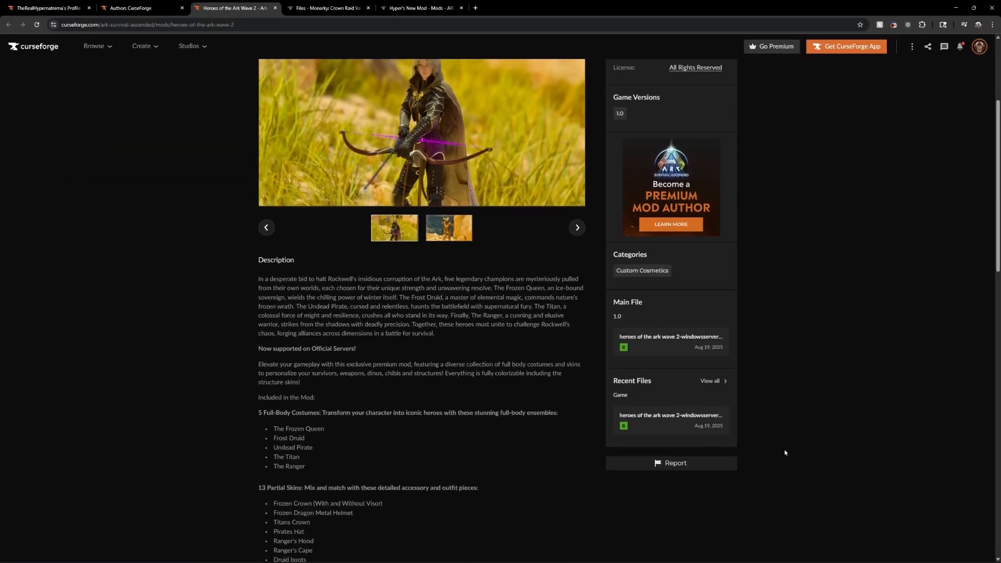
pyautogui.scroll(-6, 784, 450)
pyautogui.scroll(-5, 655, 446)
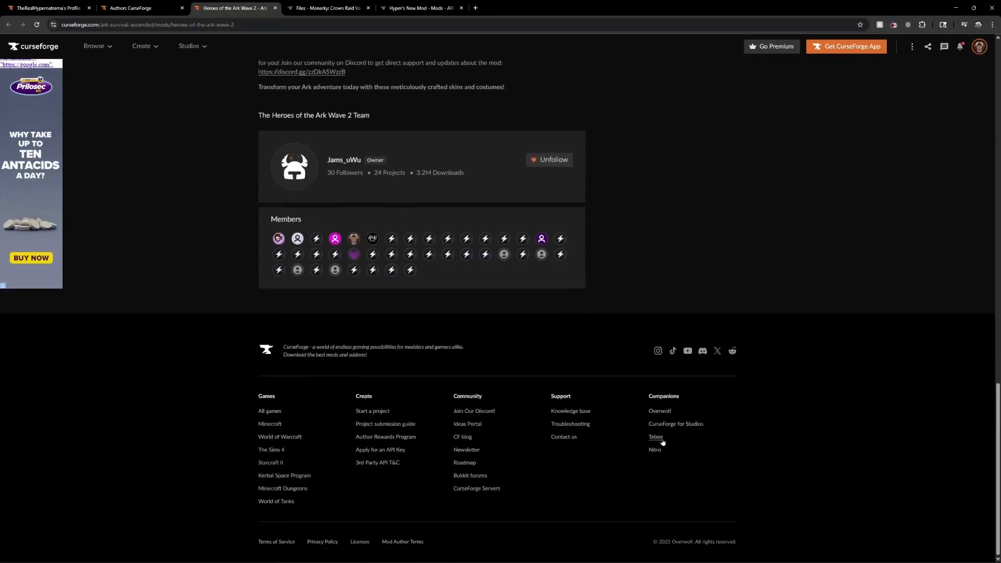
pyautogui.scroll(2, 576, 405)
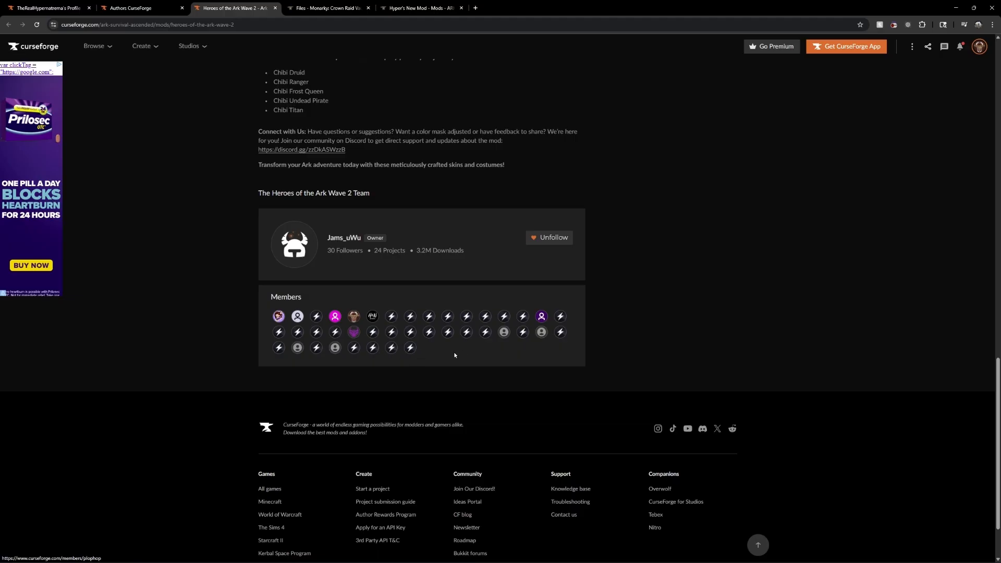
pyautogui.scroll(2, 508, 365)
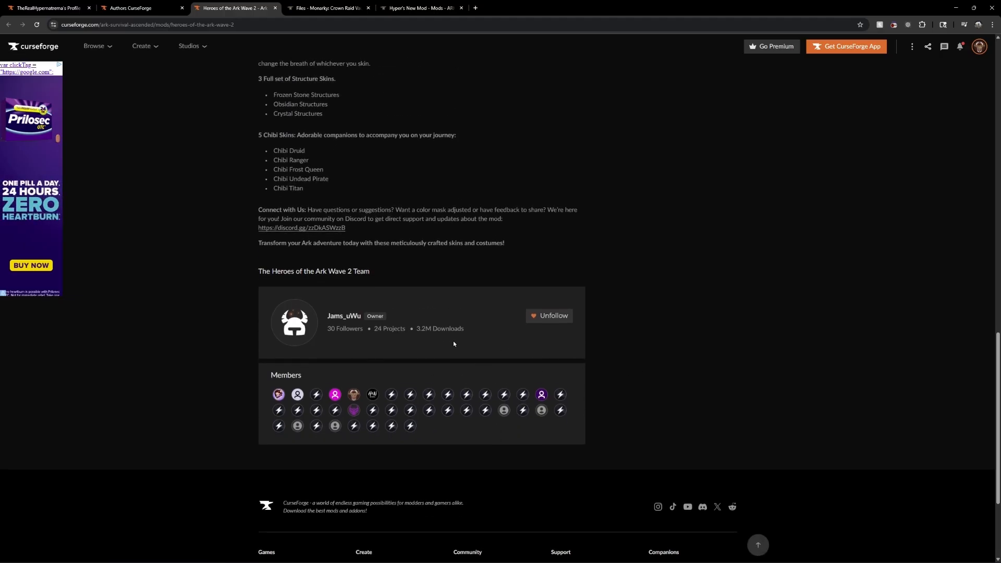
pyautogui.scroll(15, 452, 344)
# Open the image gallery of Heroes of the Ark Wave 2 and look through its screenshots
pyautogui.click(439, 188)
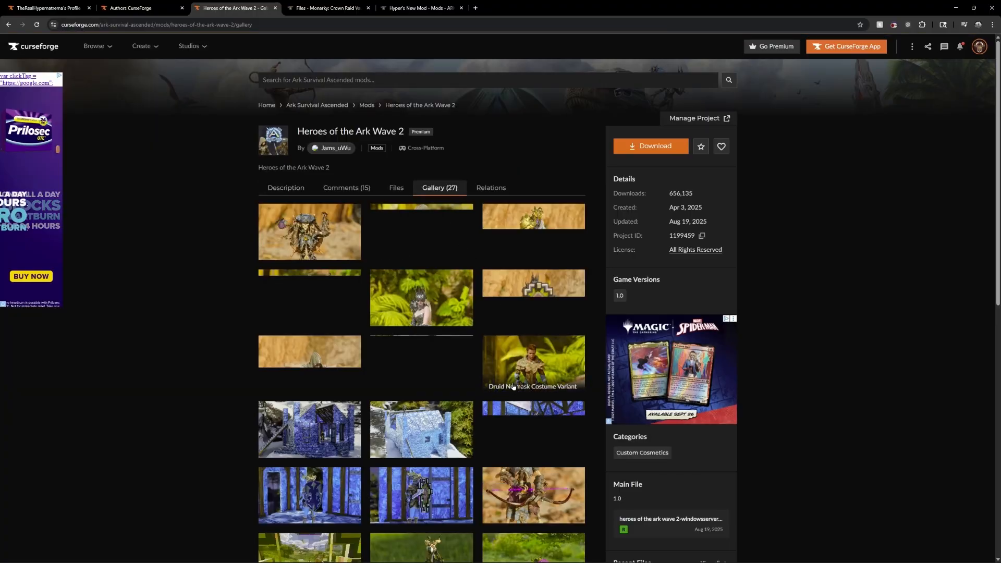
pyautogui.scroll(-6, 513, 386)
pyautogui.scroll(6, 470, 169)
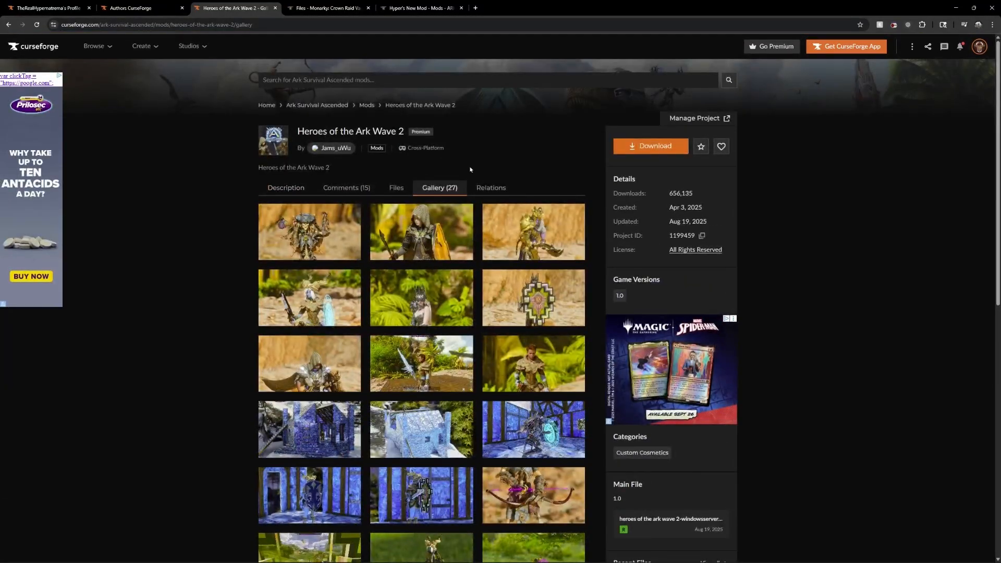
# View the recent files of Monarky: Crown Raid Vault, and open the full file list of Hyper's New Mod
pyautogui.click(338, 8)
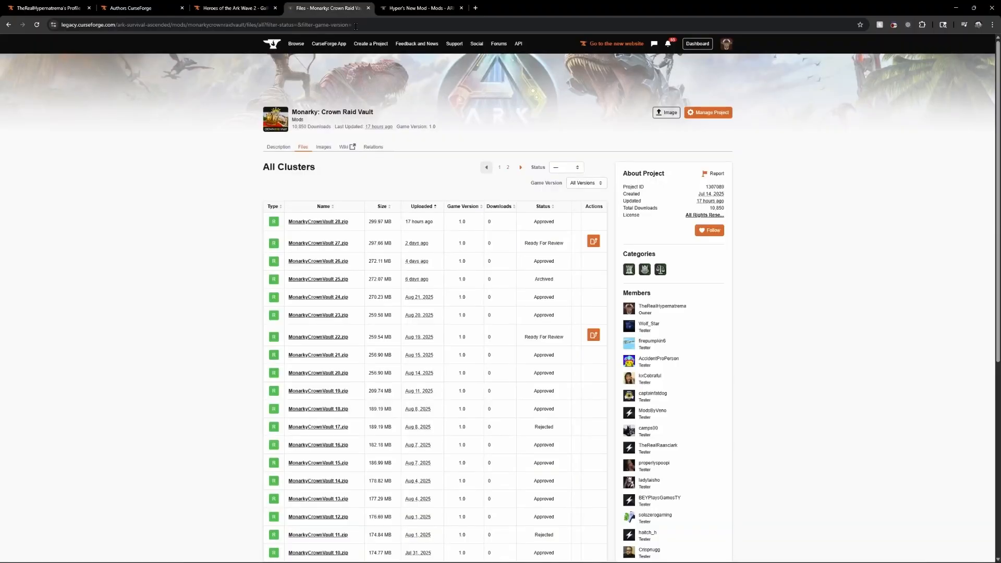
pyautogui.click(302, 148)
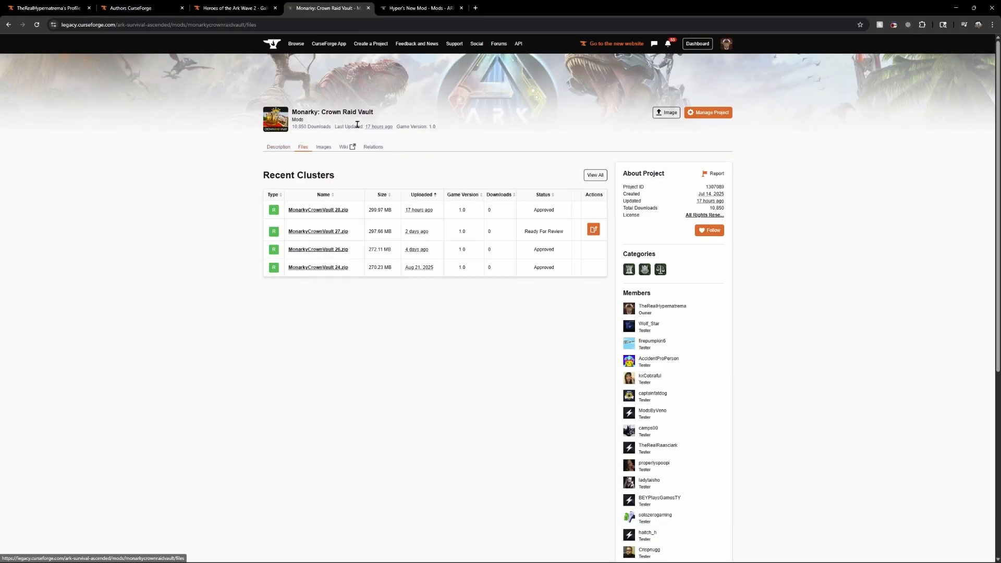
pyautogui.click(417, 9)
pyautogui.click(306, 147)
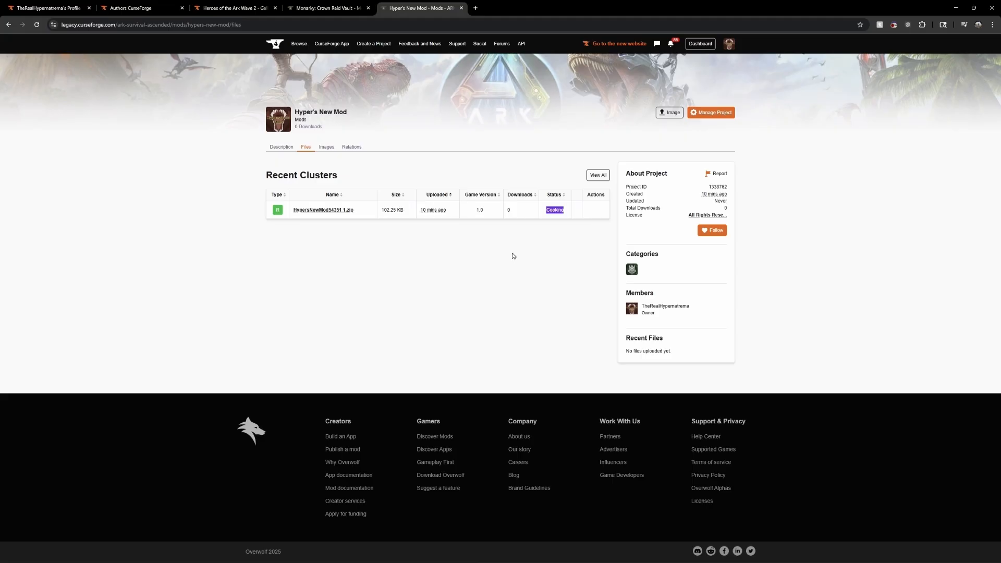
pyautogui.click(570, 251)
pyautogui.click(605, 175)
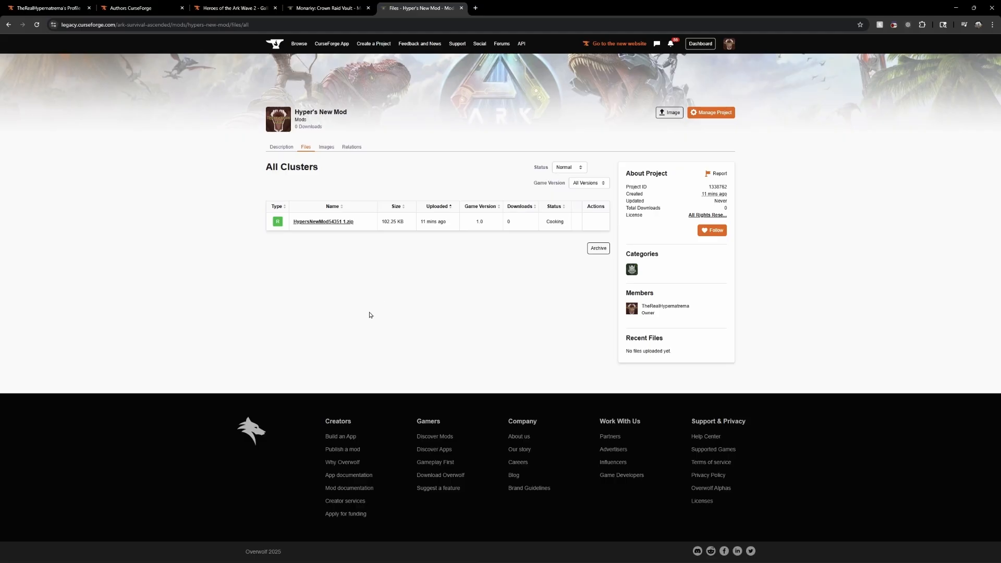
# Check the uploaded file's status in Hyper's New Mod, reload the file list and check its upload time
pyautogui.moveTo(546, 222); pyautogui.dragTo(582, 222)
pyautogui.moveTo(546, 222); pyautogui.dragTo(555, 222)
pyautogui.click(580, 260)
pyautogui.click(36, 24)
pyautogui.moveTo(421, 220)
pyautogui.moveTo(422, 220); pyautogui.dragTo(447, 221)
# Return to Monarky: Crown Raid Vault and examine the review statuses of its recent files and the project details
pyautogui.hotkey('ctrl', 'shift', 'Tab')
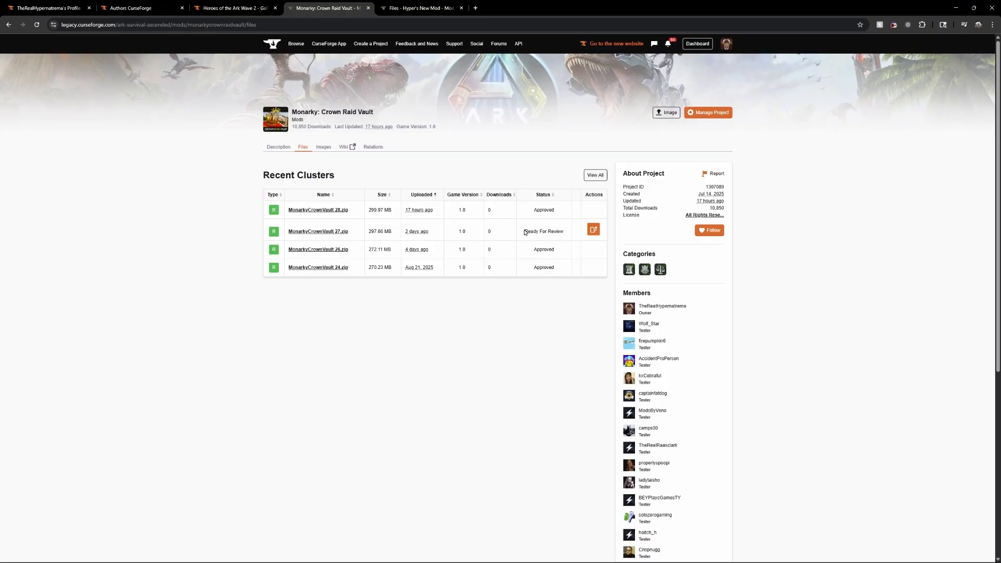
pyautogui.moveTo(524, 231); pyautogui.dragTo(564, 231)
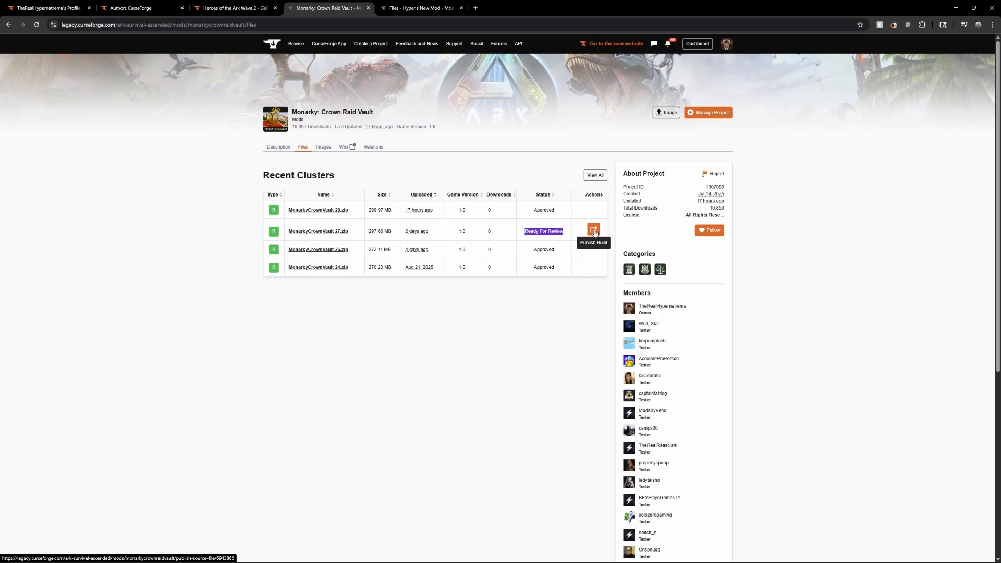
pyautogui.click(472, 361)
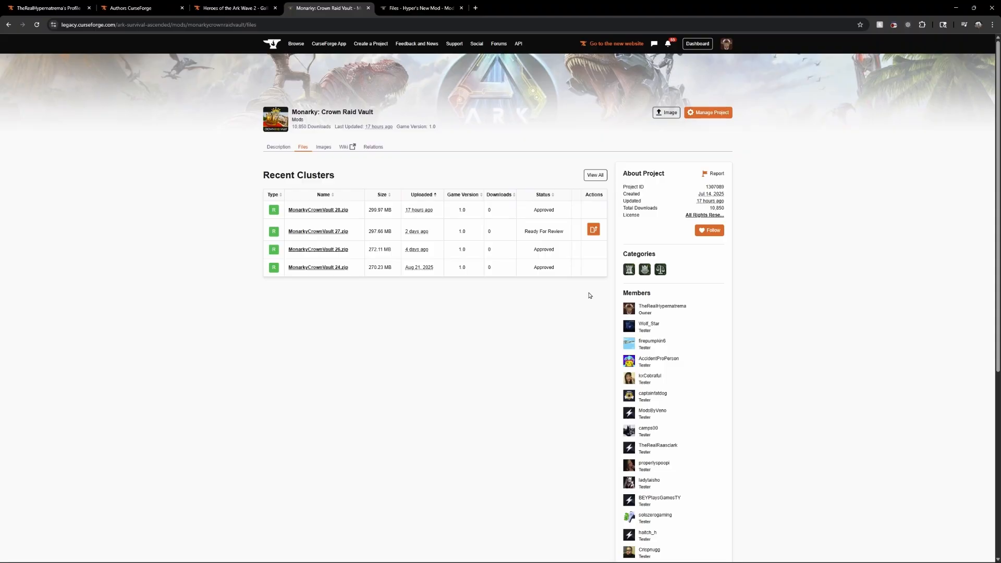
pyautogui.moveTo(525, 232); pyautogui.dragTo(563, 232)
pyautogui.click(361, 292)
pyautogui.moveTo(534, 210); pyautogui.dragTo(557, 211)
pyautogui.click(562, 227)
pyautogui.moveTo(535, 209); pyautogui.dragTo(573, 217)
pyautogui.click(528, 238)
pyautogui.moveTo(525, 234); pyautogui.dragTo(567, 232)
pyautogui.moveTo(698, 189); pyautogui.dragTo(732, 191)
pyautogui.click(571, 138)
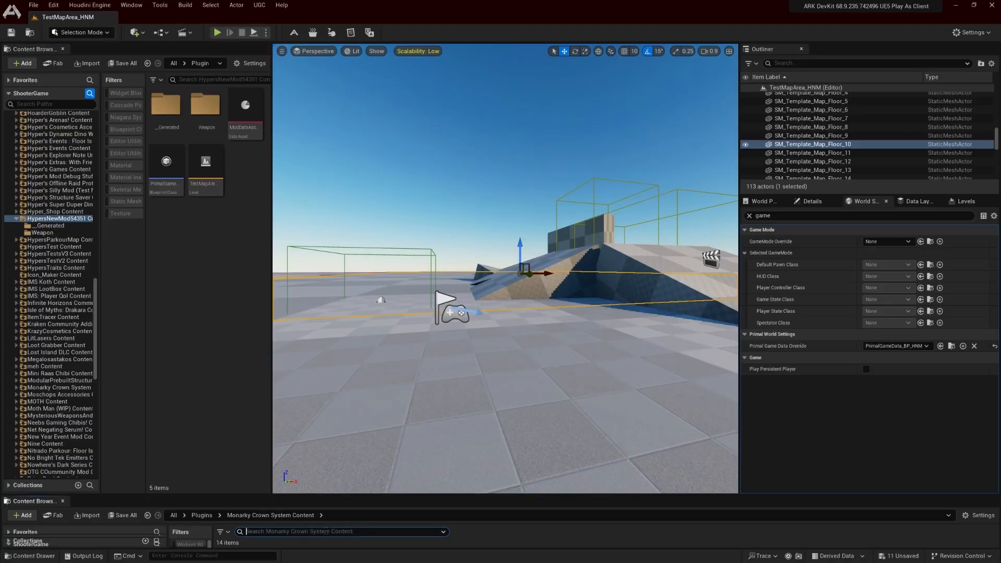
# In the ARK DevKit, search the Monarky Crown System Content for "-" and clear the search
pyautogui.write('-')
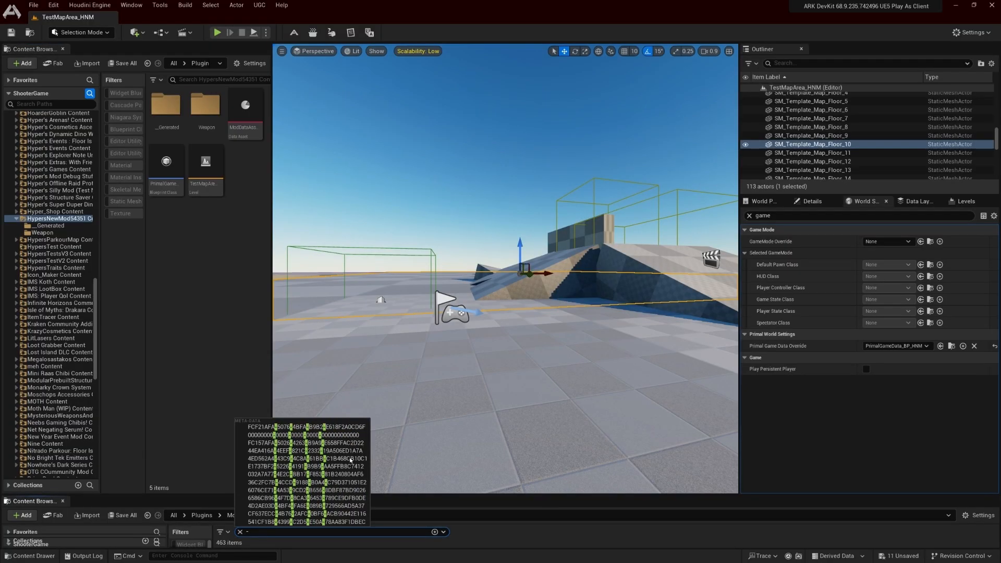
pyautogui.press('BackSpace')
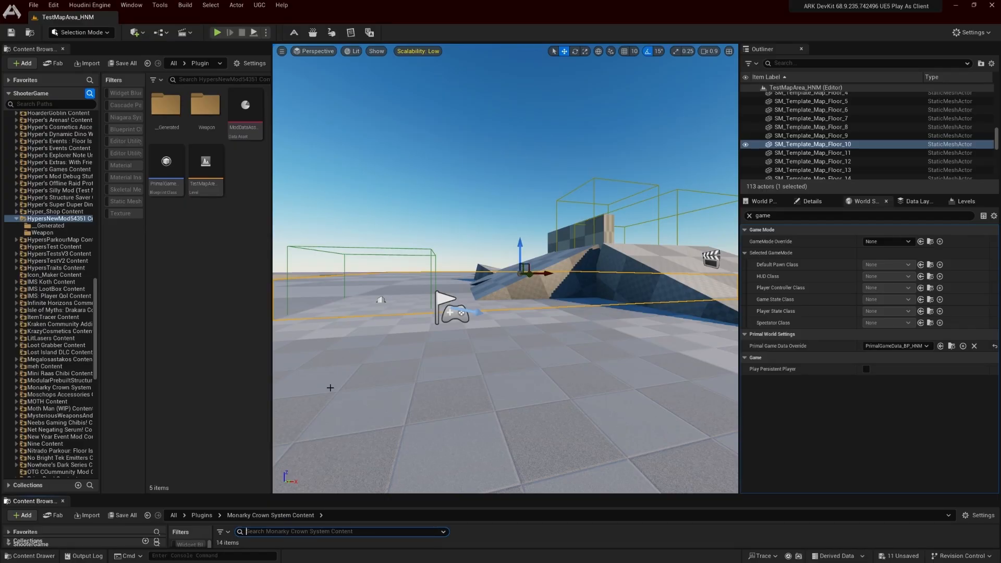
pyautogui.click(200, 339)
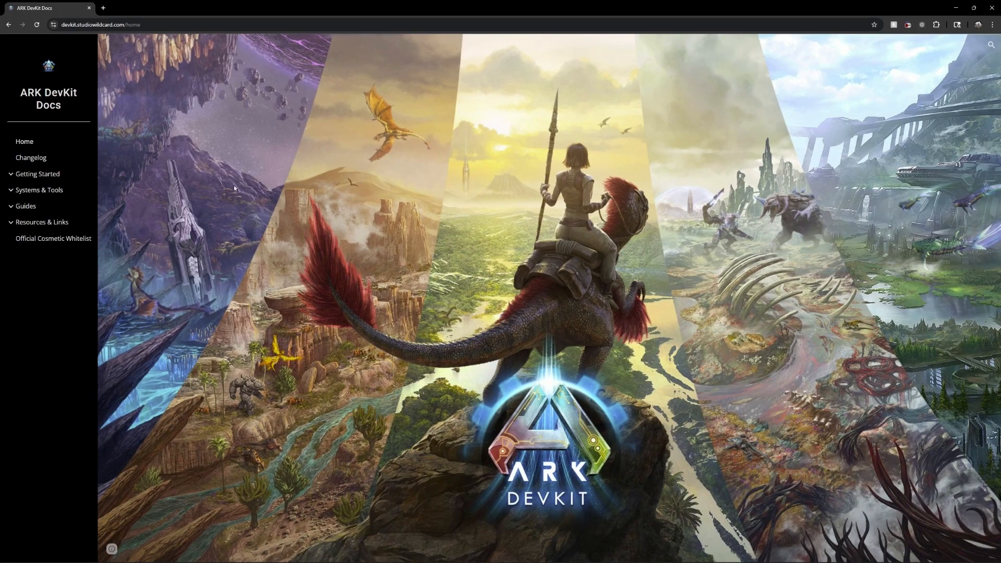
# In the ARK DevKit Docs, open the changelog and look through the Getting Started and Systems & Tools topics
pyautogui.click(51, 176)
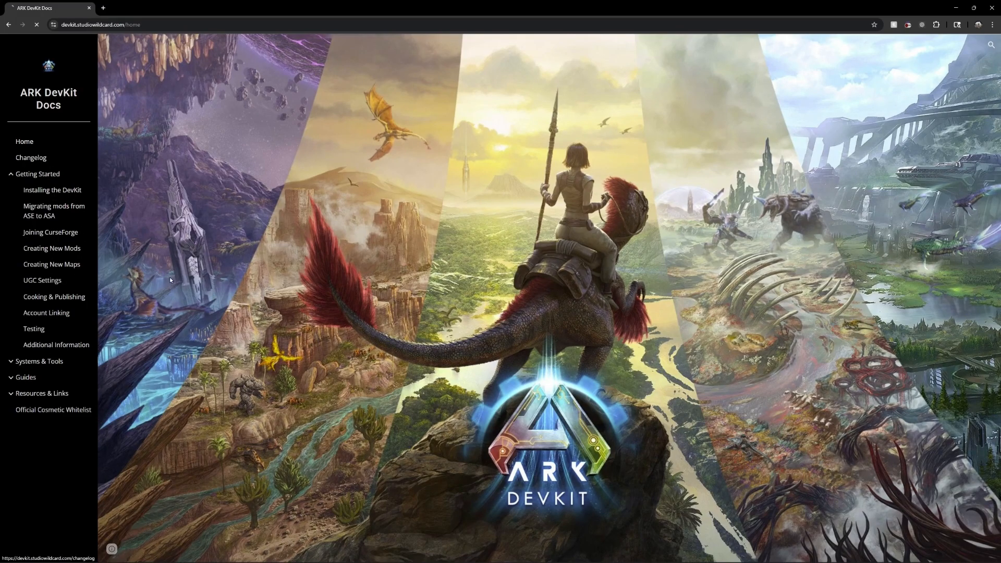
pyautogui.click(44, 159)
pyautogui.click(37, 174)
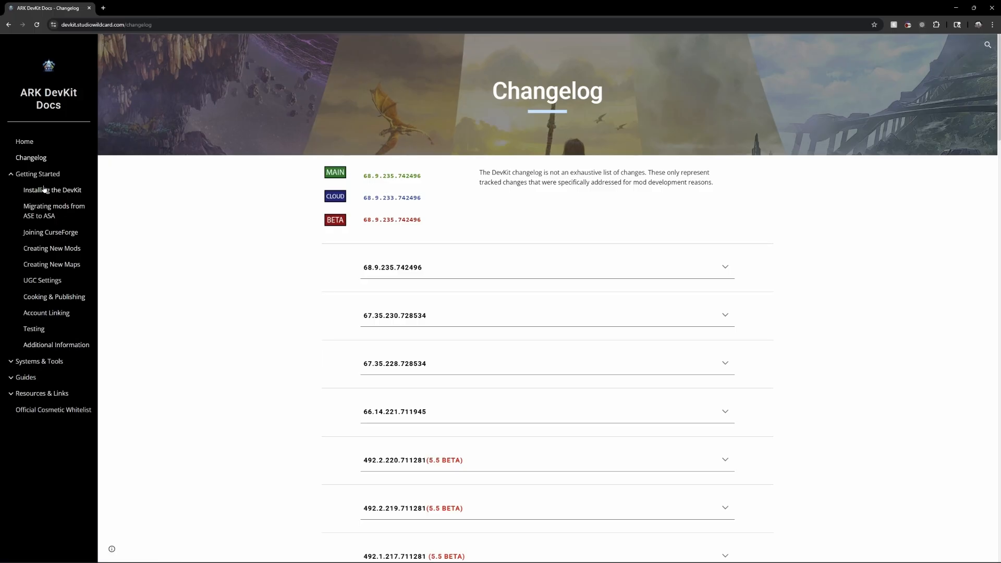
pyautogui.click(41, 362)
pyautogui.scroll(-2, 47, 385)
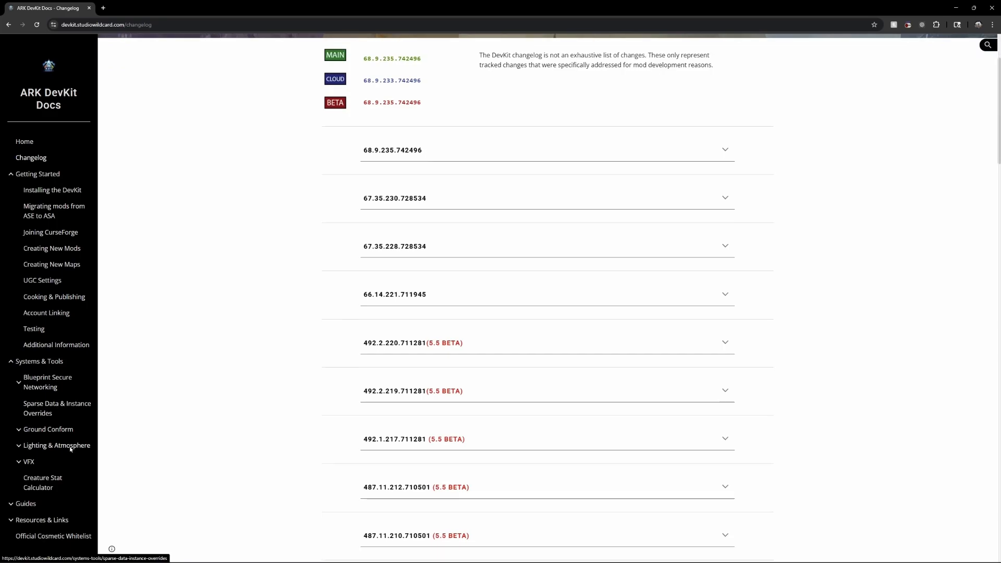
pyautogui.scroll(2, 53, 398)
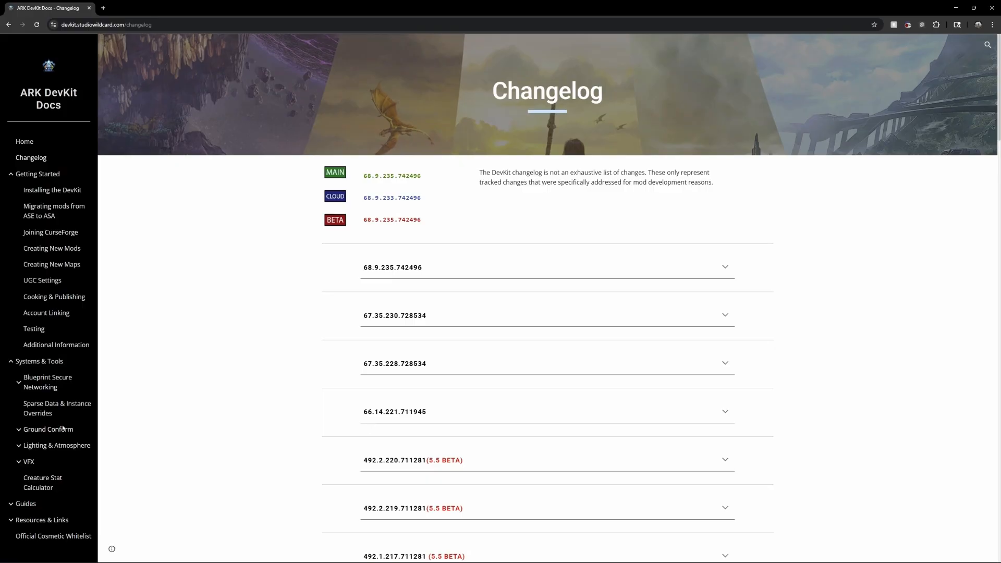
# Look through the Guides topics and open the Official page of Resources & Links
pyautogui.click(52, 502)
pyautogui.scroll(-4, 52, 500)
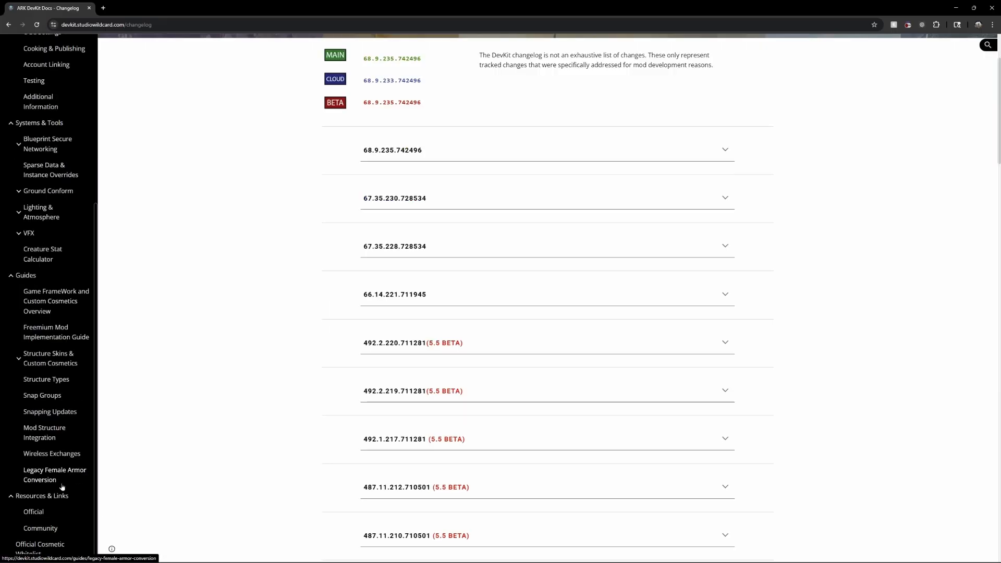
pyautogui.click(46, 516)
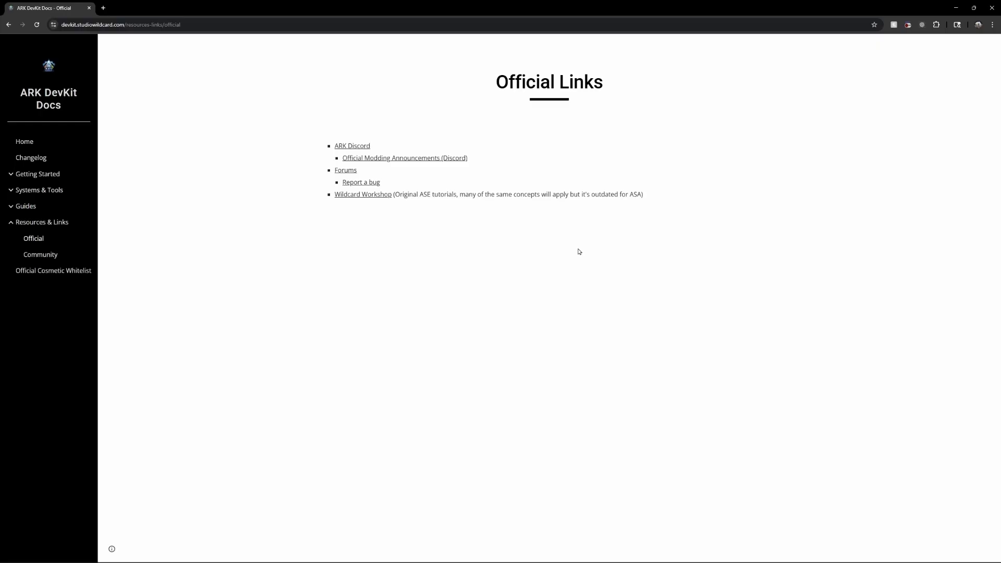
# Look through the Community page of Resources & Links and read the Official Cosmetic Whitelist request page
pyautogui.click(45, 256)
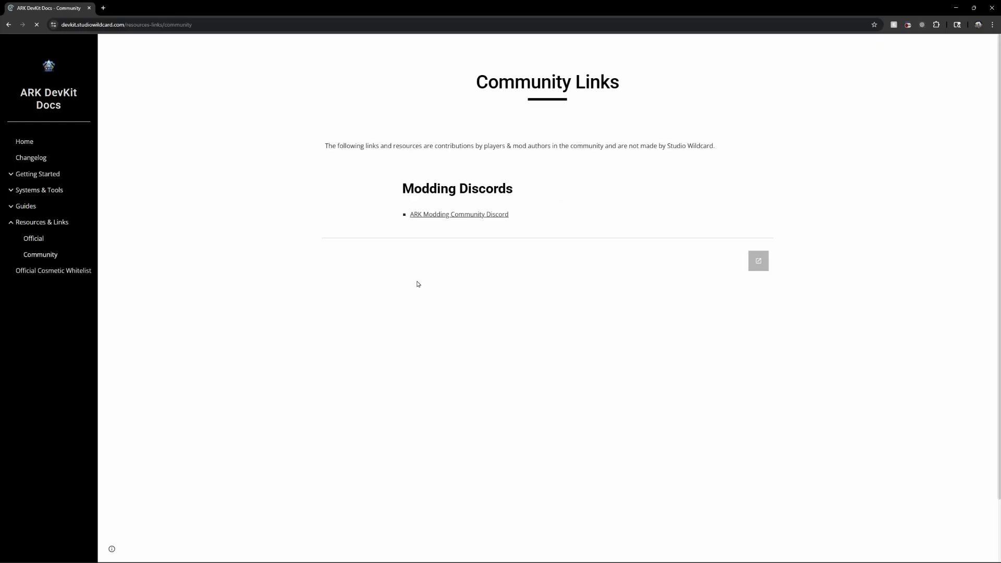
pyautogui.scroll(-2, 607, 210)
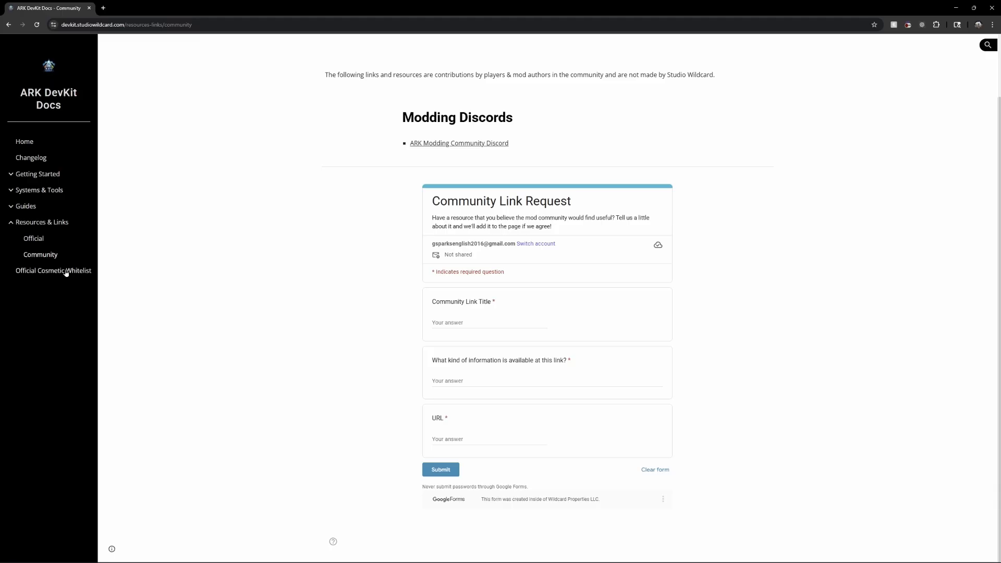
pyautogui.click(37, 275)
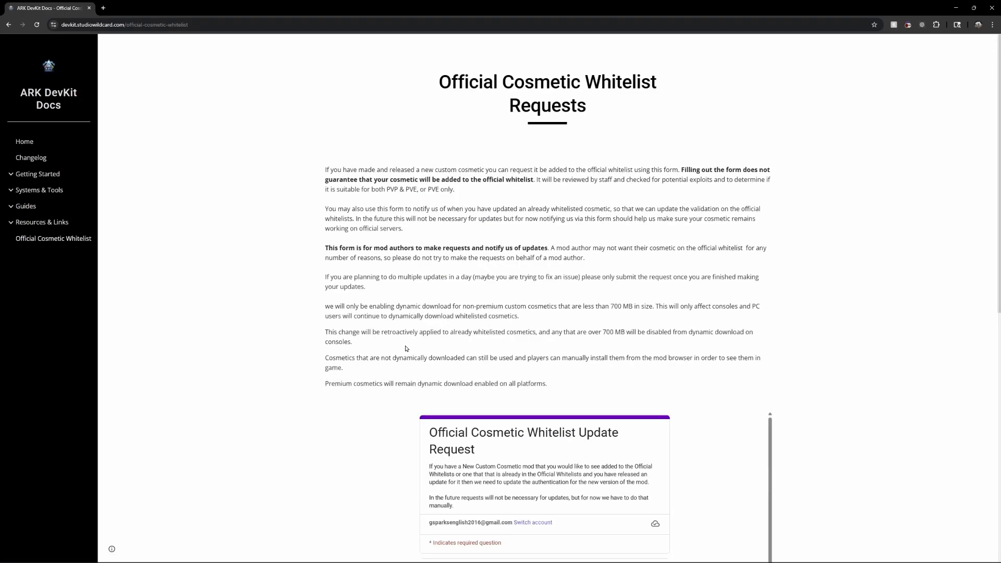
pyautogui.scroll(-3, 379, 383)
pyautogui.scroll(3, 279, 210)
pyautogui.scroll(-1, 230, 274)
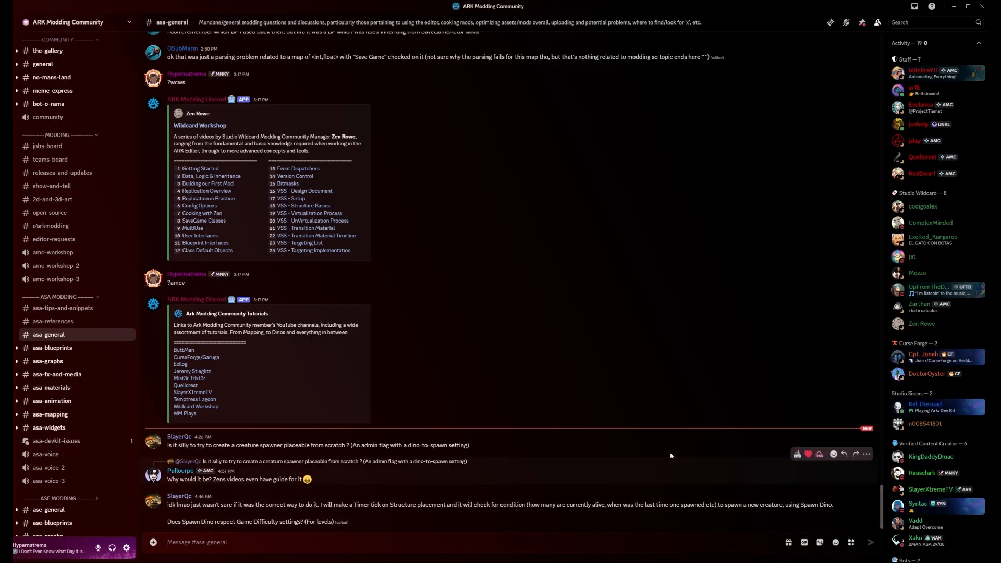
# In Discord, look through the member list of the ARK Modding Community server from the asa-general channel
pyautogui.scroll(-3, 925, 521)
pyautogui.scroll(-6, 926, 521)
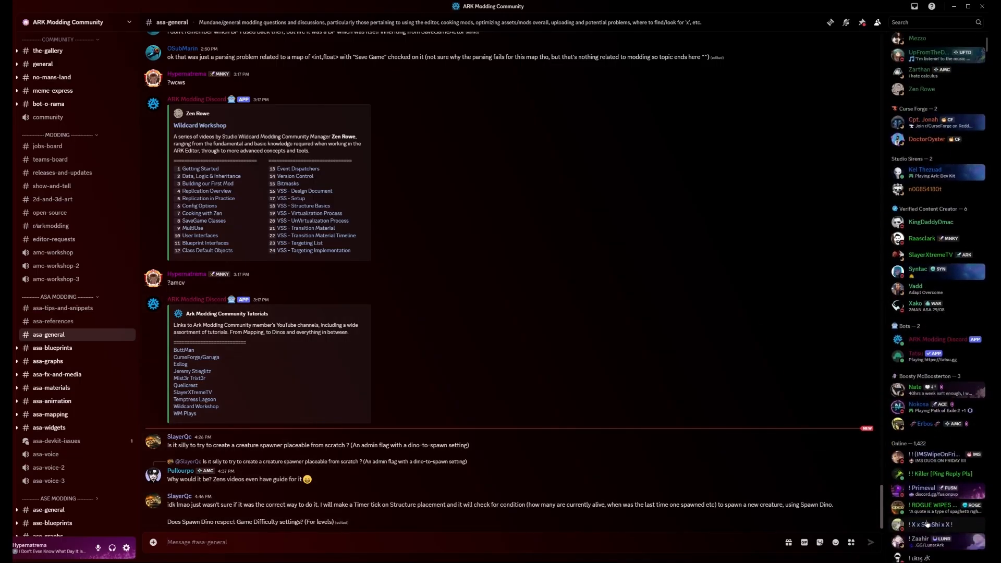
pyautogui.scroll(3, 551, 480)
pyautogui.scroll(-3, 551, 481)
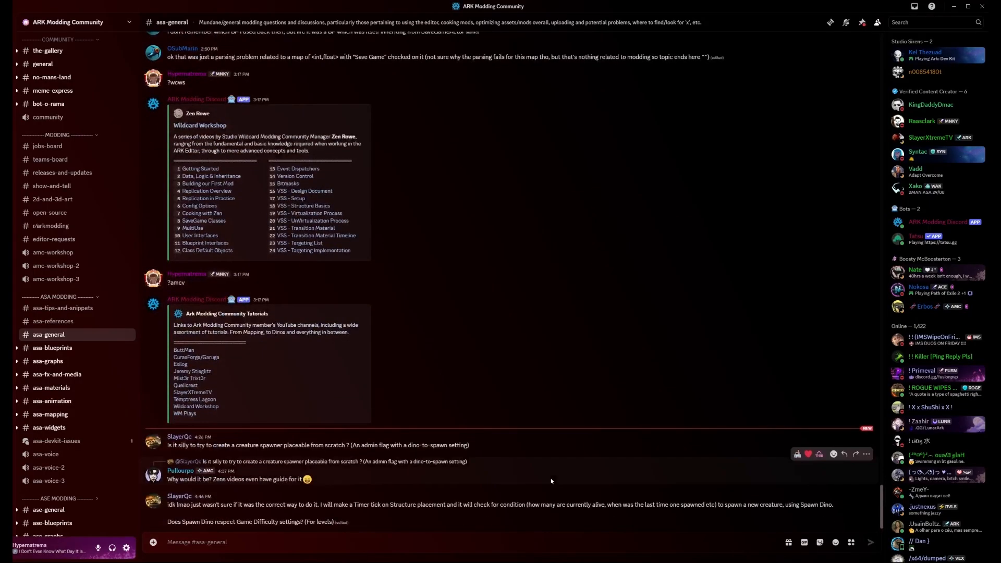
pyautogui.scroll(2, 912, 394)
pyautogui.scroll(-5, 912, 393)
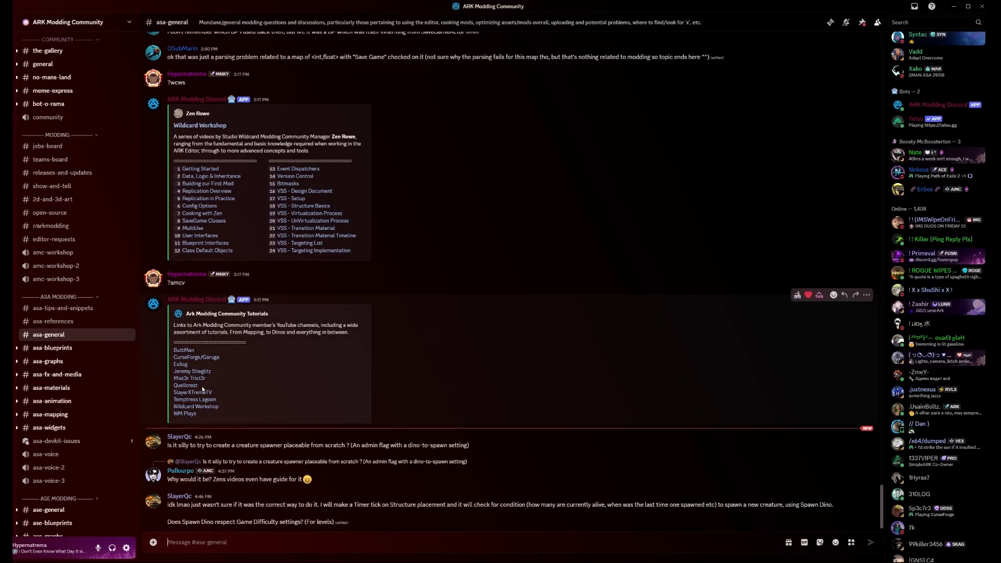
# Examine the ?wcws command and its Wildcard Workshop video list in asa-general, highlighting the command and the list's author
pyautogui.scroll(1, 336, 392)
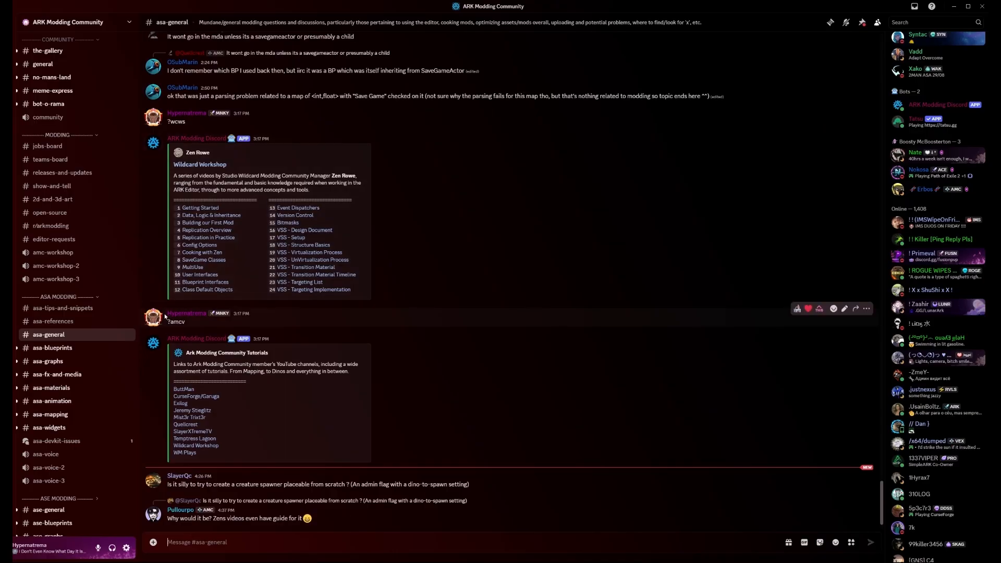
pyautogui.moveTo(167, 121); pyautogui.dragTo(186, 122)
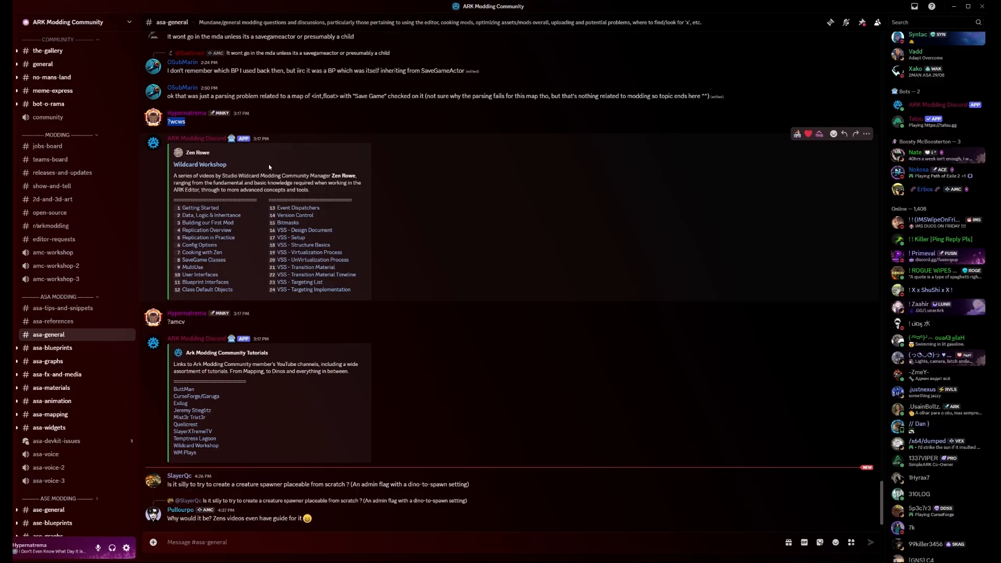
pyautogui.moveTo(185, 152); pyautogui.dragTo(226, 155)
pyautogui.click(227, 155)
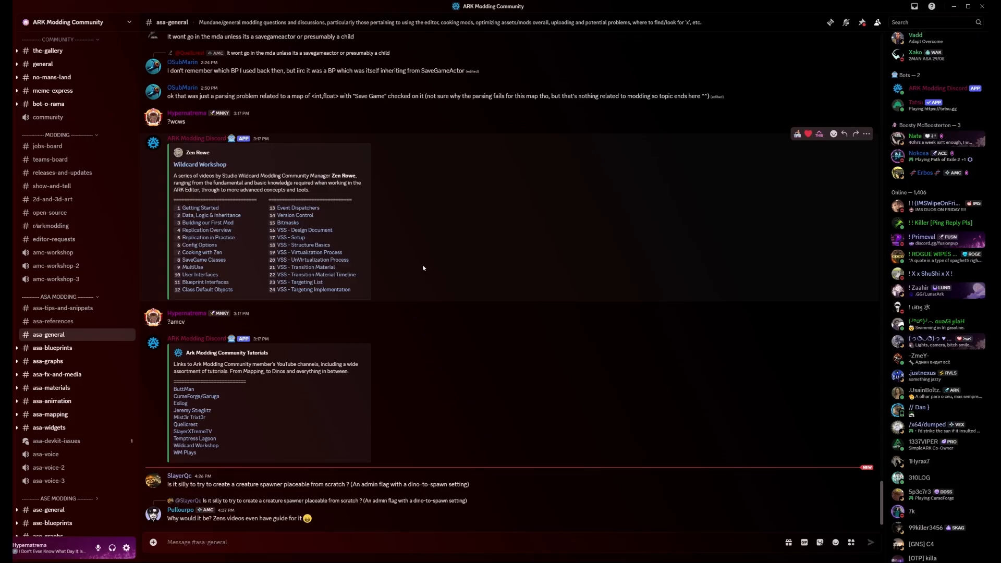
pyautogui.moveTo(173, 152); pyautogui.dragTo(223, 157)
pyautogui.click(333, 174)
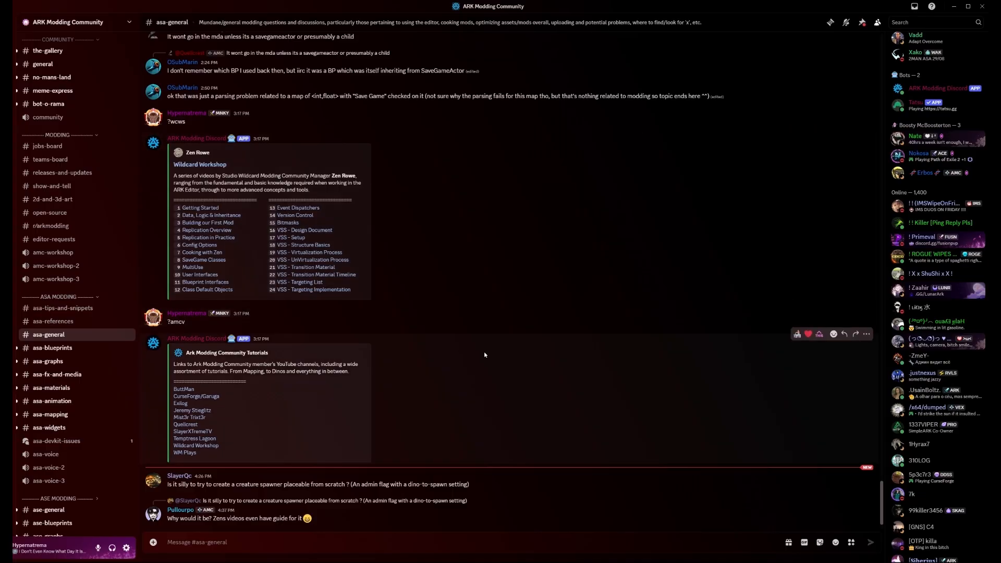
# Open the jobs-board and teams-board channels and look through their recent posts
pyautogui.click(47, 146)
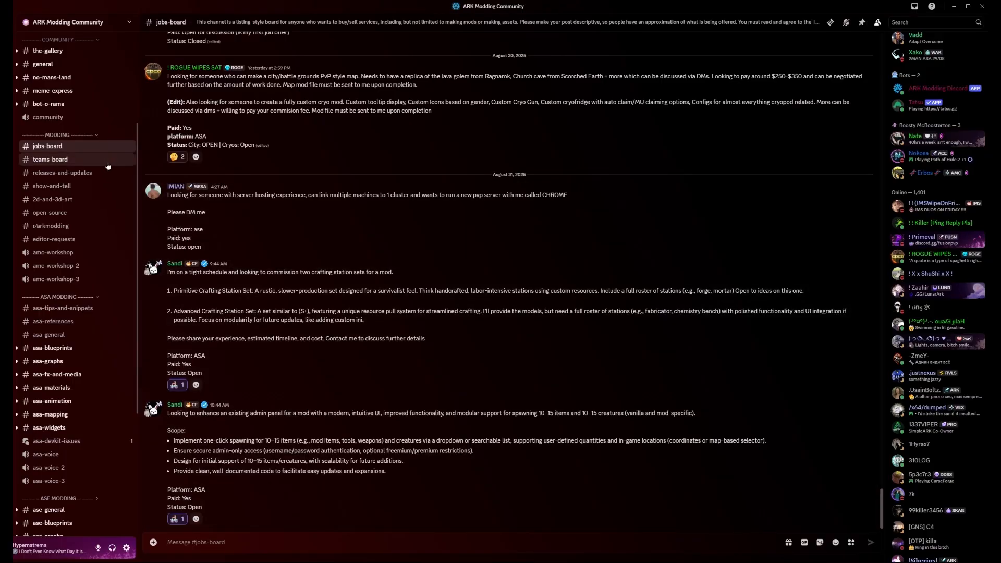
pyautogui.click(50, 159)
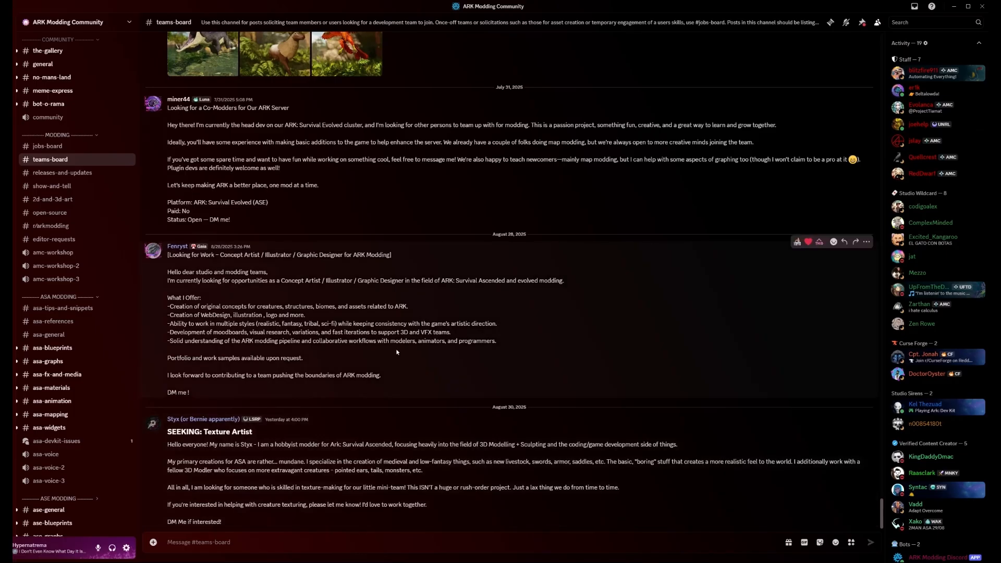
pyautogui.scroll(3, 305, 319)
pyautogui.scroll(-3, 469, 364)
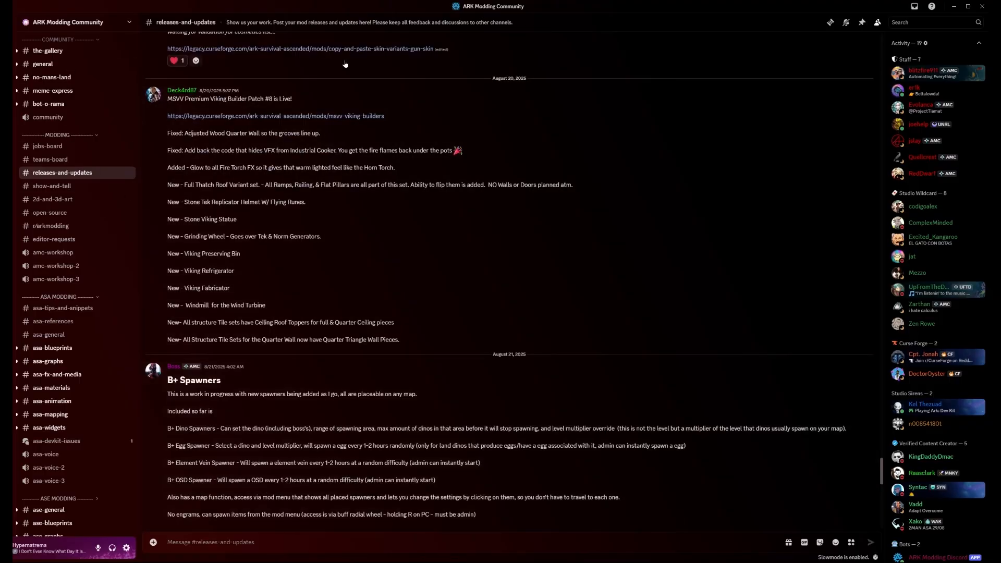
# Look through the latest mod posts in the releases-and-updates and show-and-tell channels
pyautogui.scroll(-3, 462, 335)
pyautogui.scroll(-10, 462, 335)
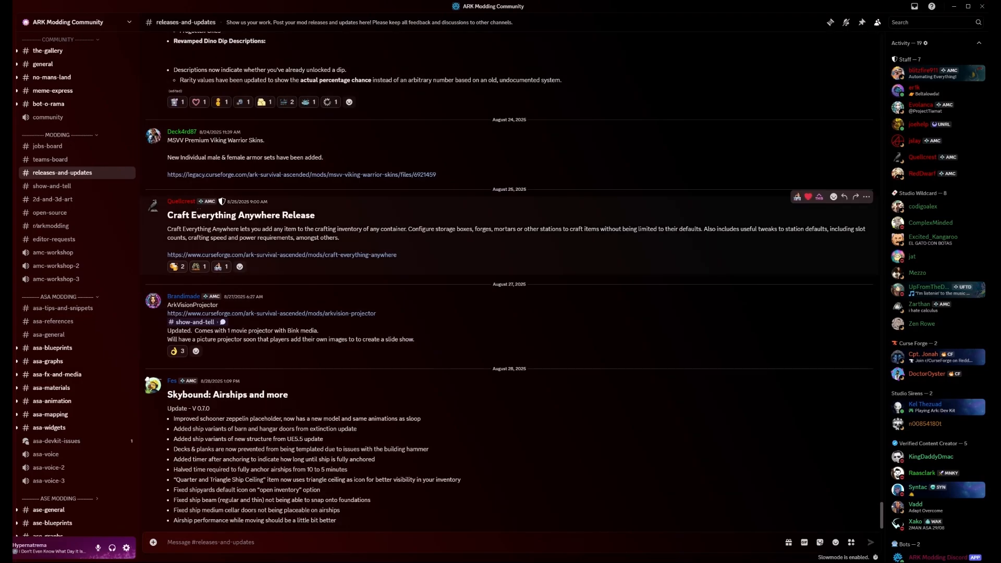
pyautogui.click(57, 189)
pyautogui.scroll(-7, 320, 434)
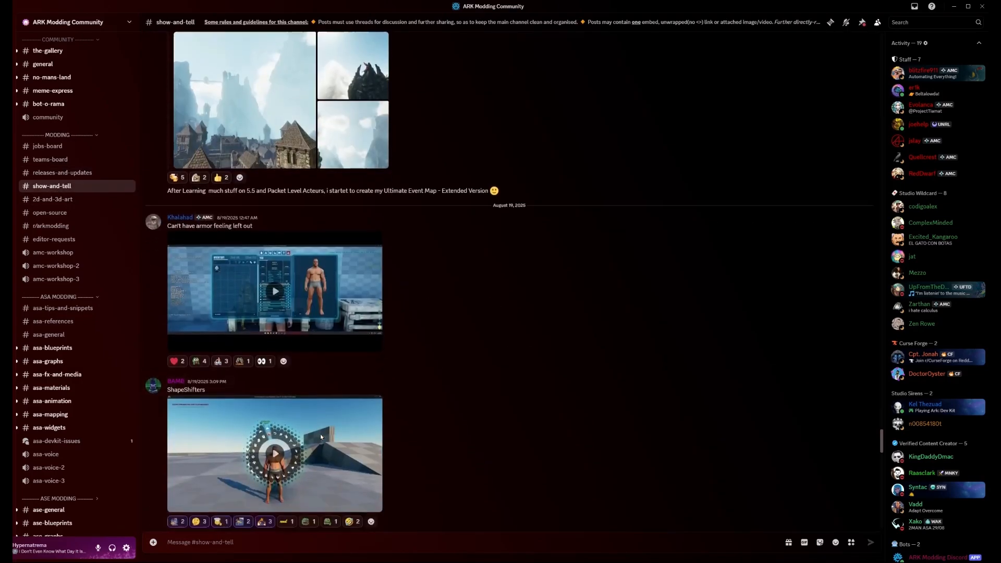
pyautogui.scroll(-20, 320, 433)
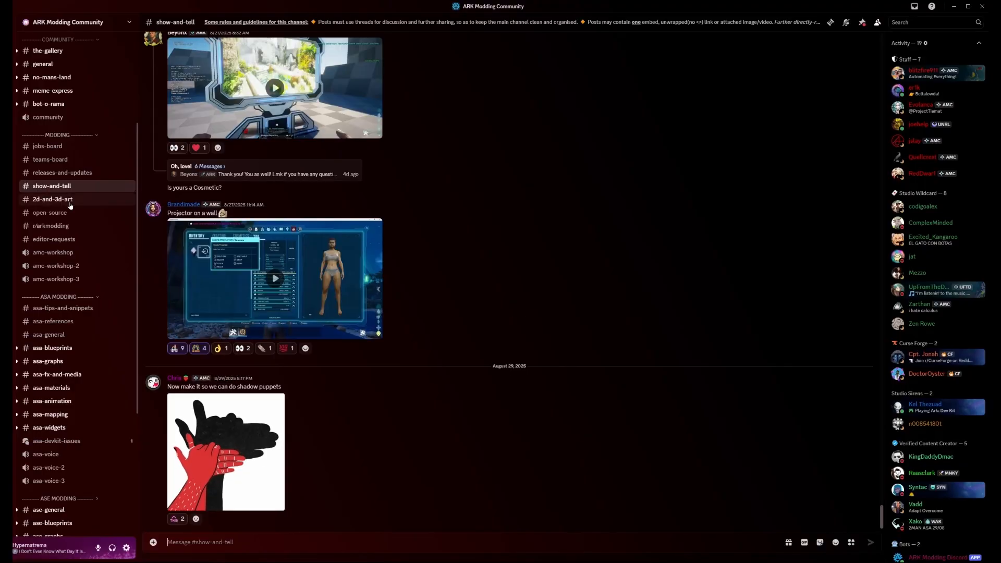
# Open the 2d-and-3d-art channel, view the rigged dinosaur image enlarged, and browse the older artwork posts
pyautogui.click(79, 199)
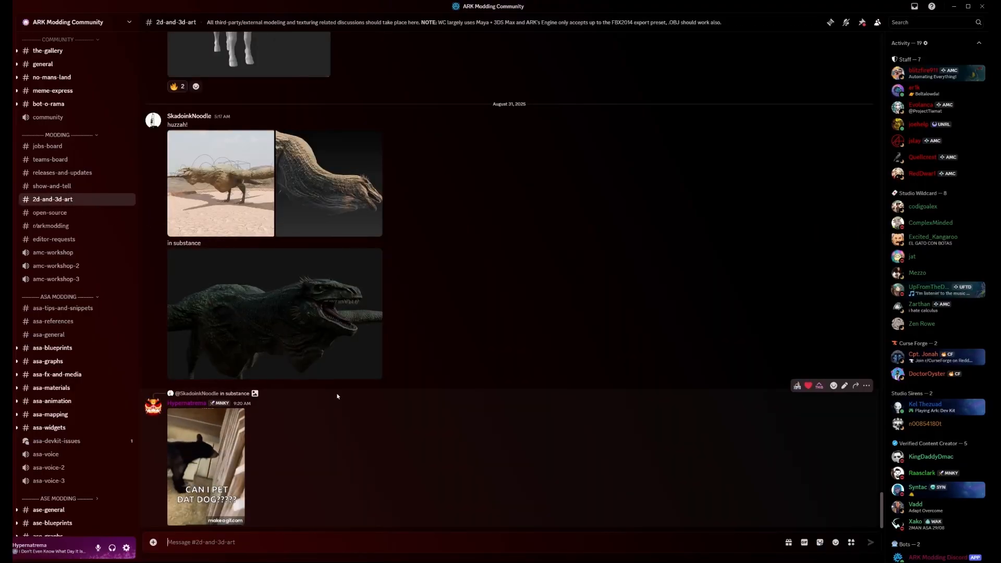
pyautogui.click(264, 219)
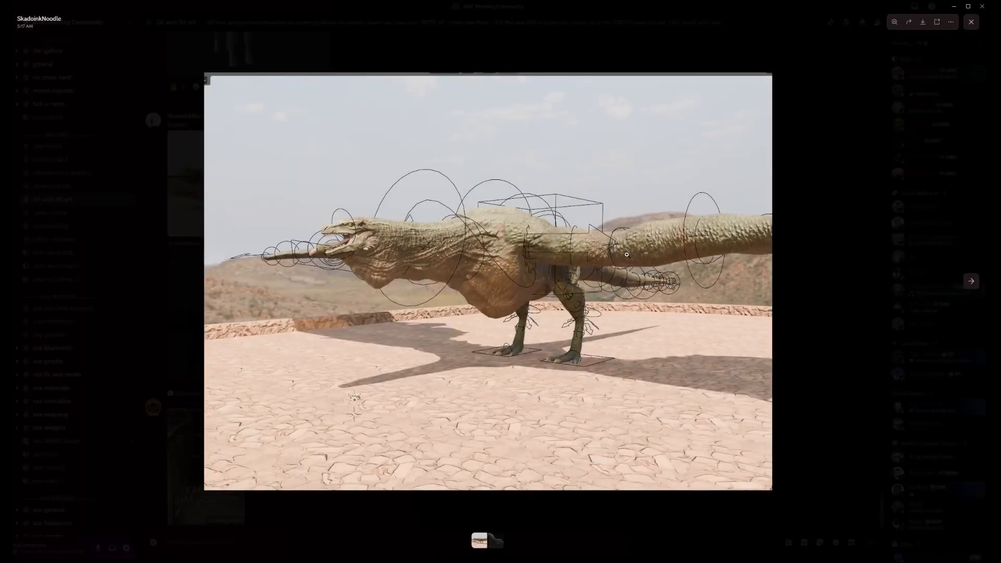
pyautogui.press('Escape')
pyautogui.scroll(15, 277, 286)
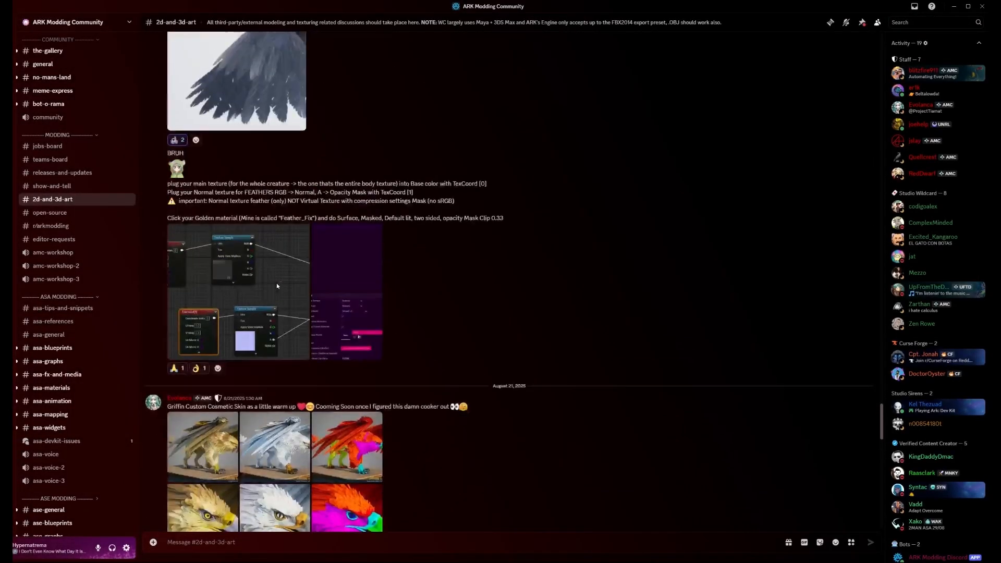
pyautogui.scroll(4, 277, 285)
pyautogui.scroll(-11, 338, 325)
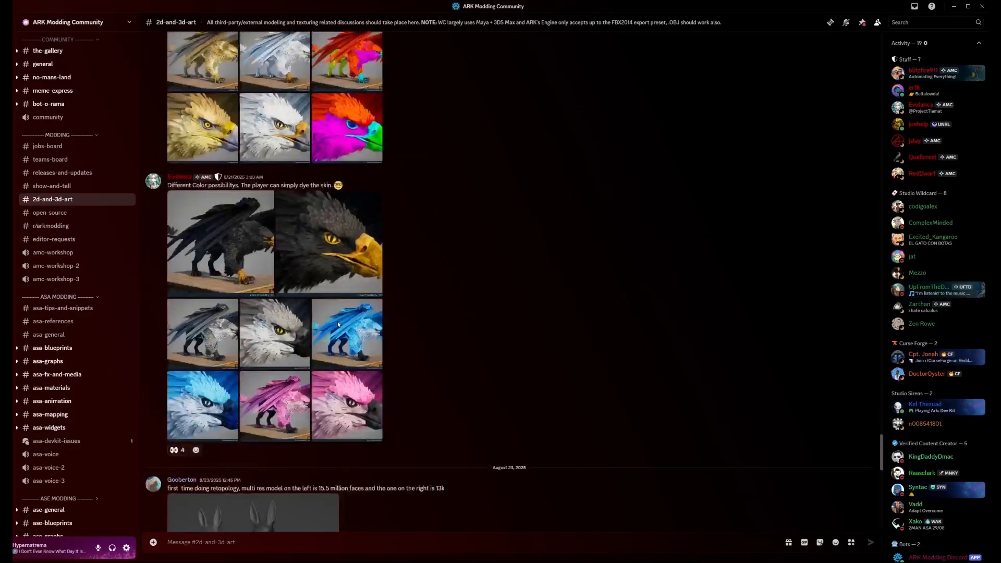
pyautogui.scroll(-15, 338, 325)
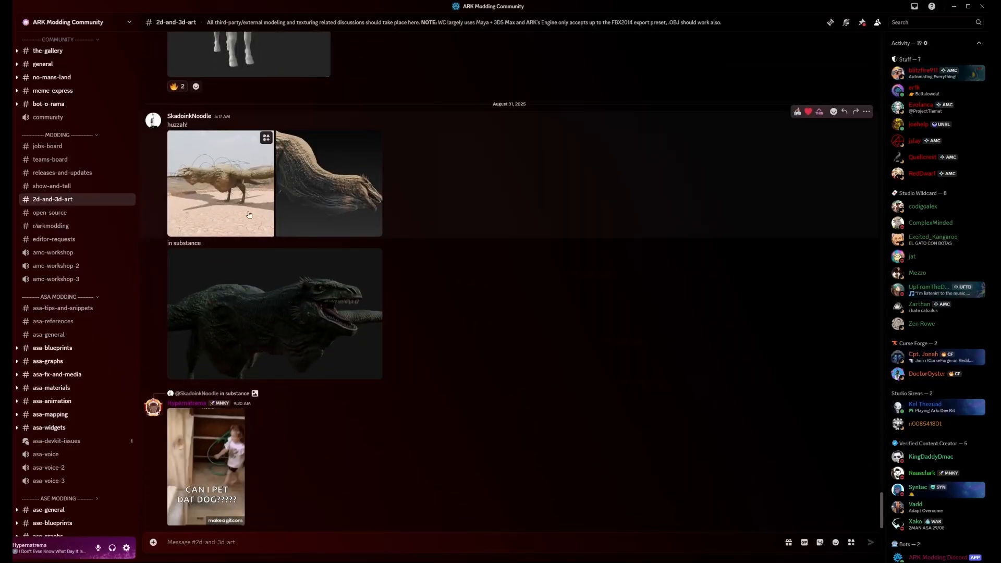
# Open the open-source channel and browse its shared project files back to the June 2025 posts
pyautogui.hotkey('alt', 'Down')
pyautogui.scroll(20, 443, 430)
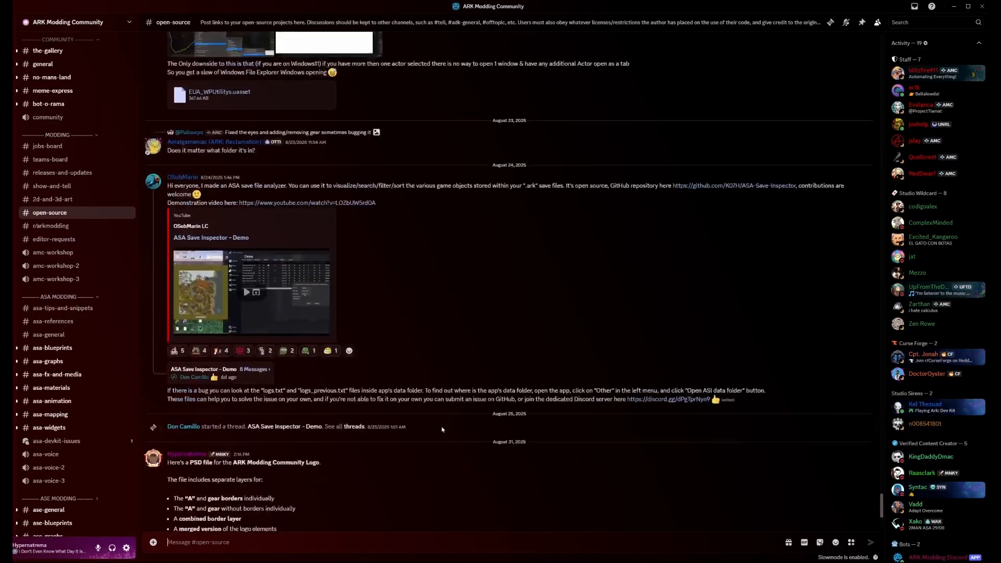
pyautogui.scroll(2, 433, 425)
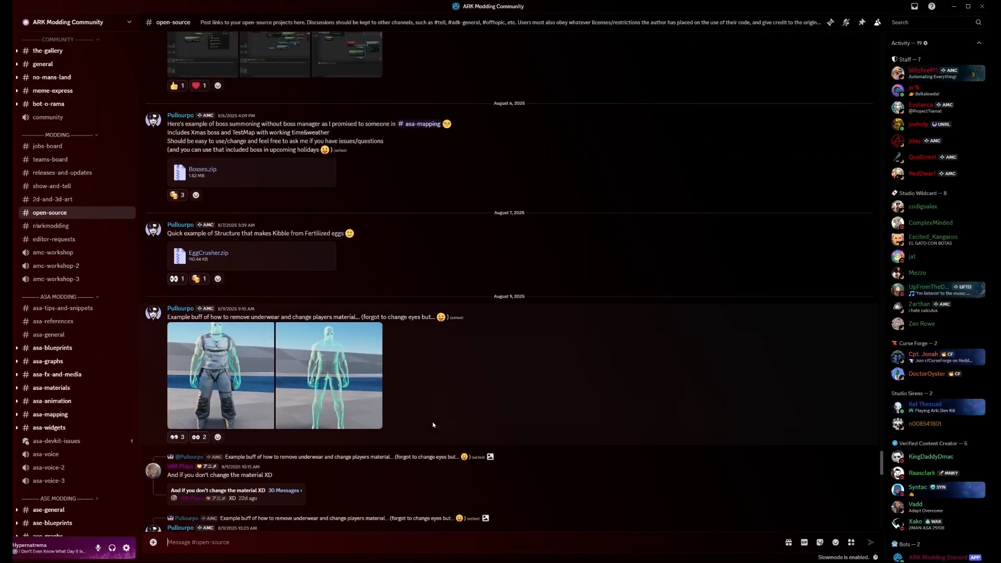
pyautogui.scroll(15, 433, 425)
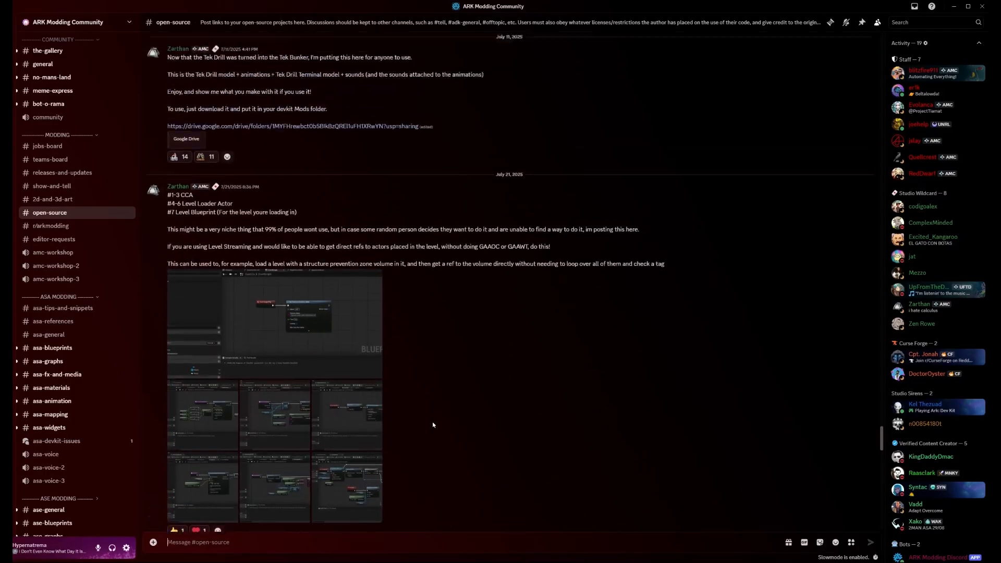
pyautogui.scroll(6, 433, 425)
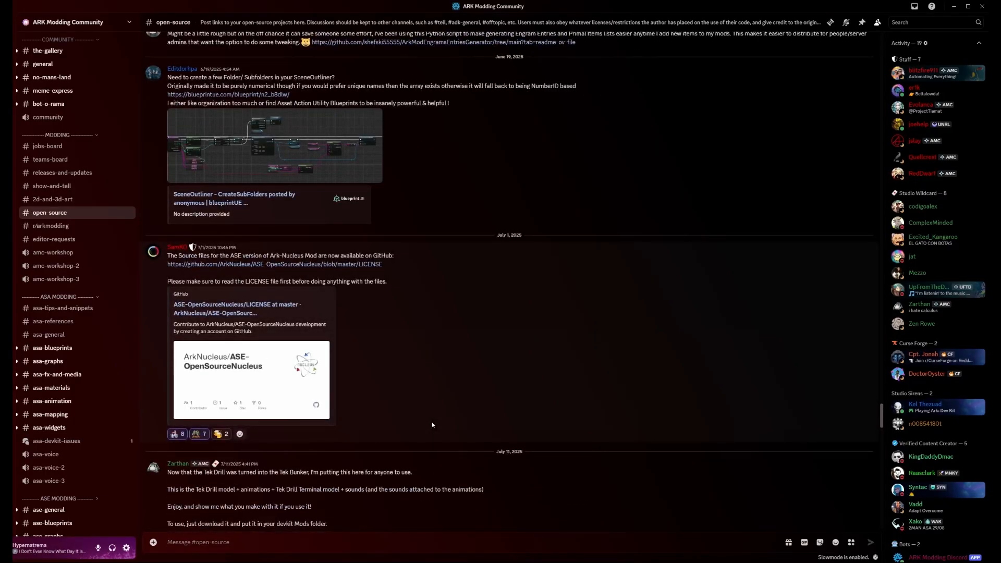
pyautogui.scroll(-20, 432, 425)
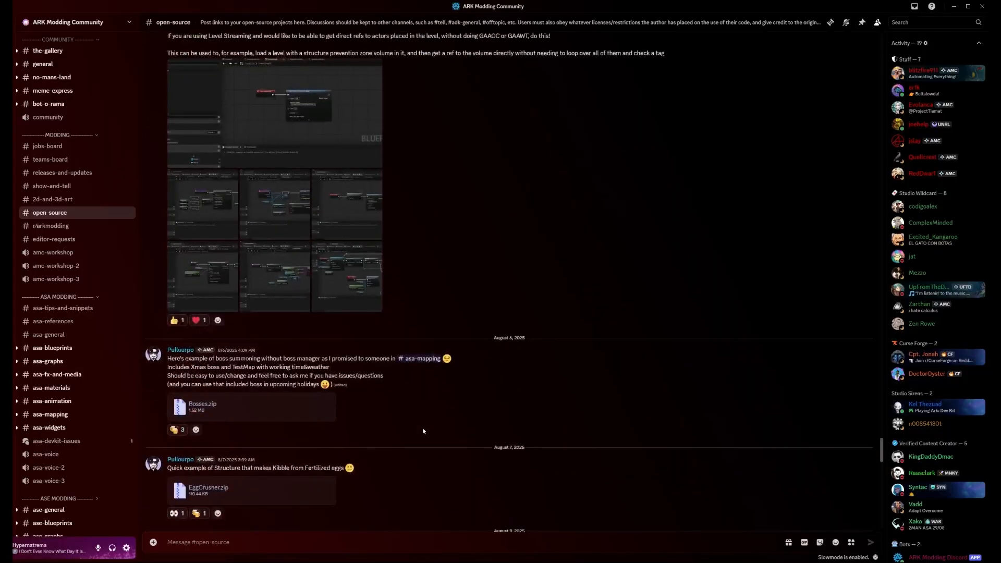
pyautogui.scroll(-15, 415, 425)
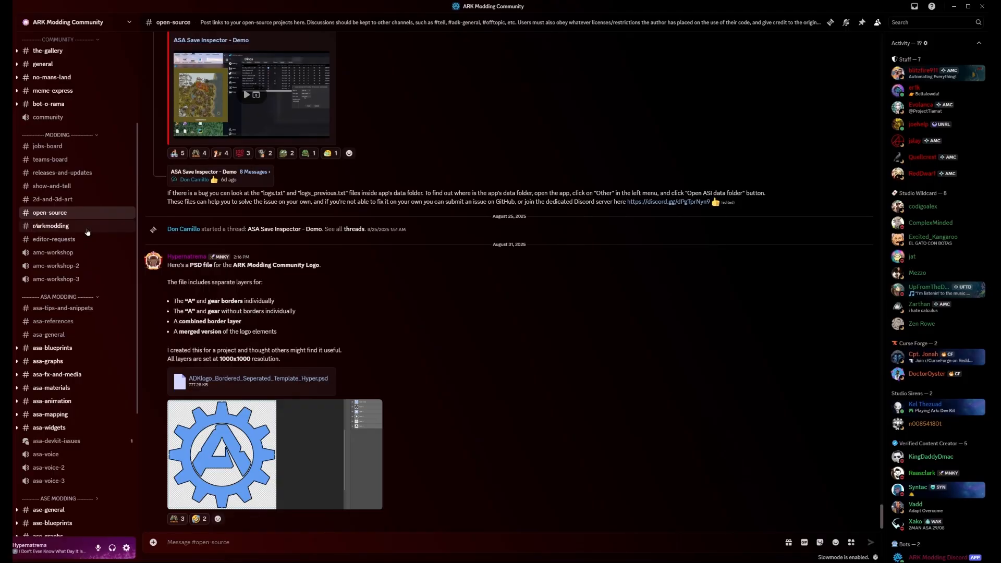
# Open the asa-tips-and-snippets channel and look back through its DevKit tips to the June 2025 posts
pyautogui.moveTo(86, 246)
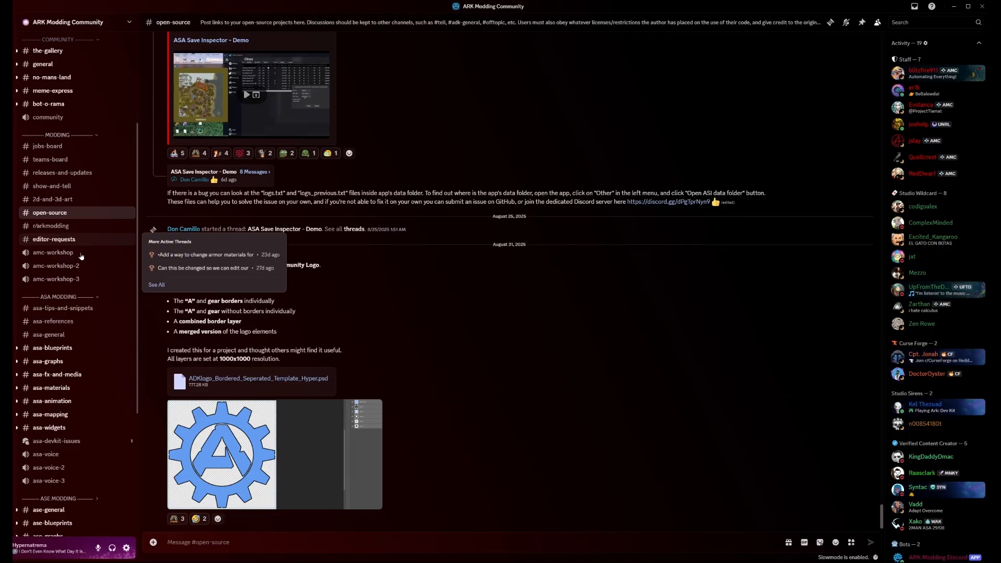
pyautogui.scroll(-3, 81, 255)
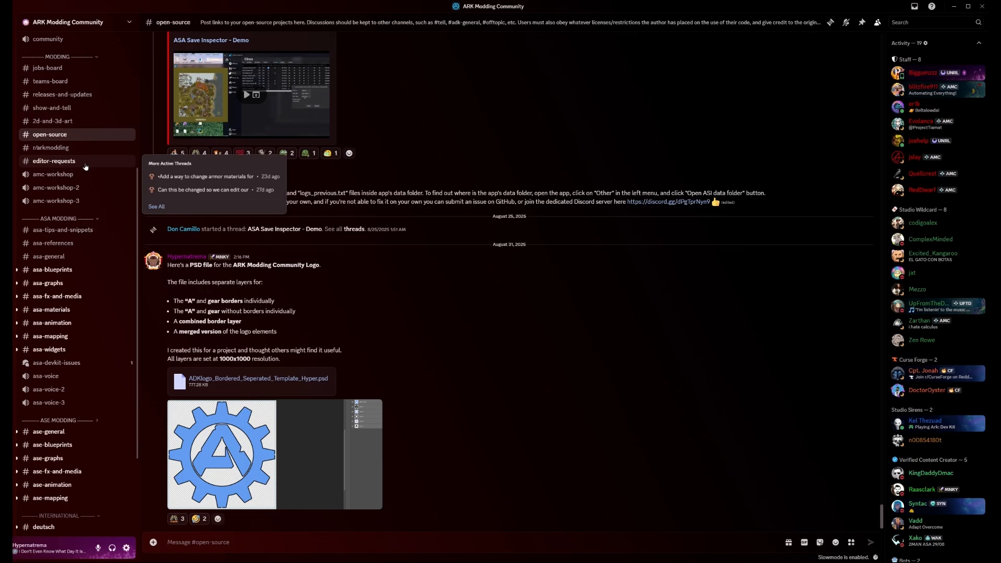
pyautogui.click(83, 229)
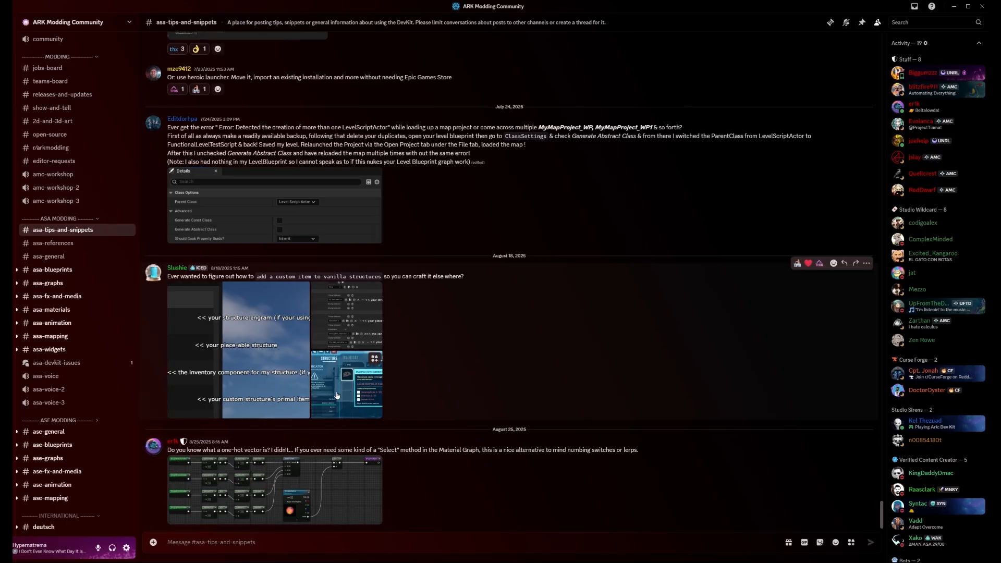
pyautogui.scroll(5, 259, 368)
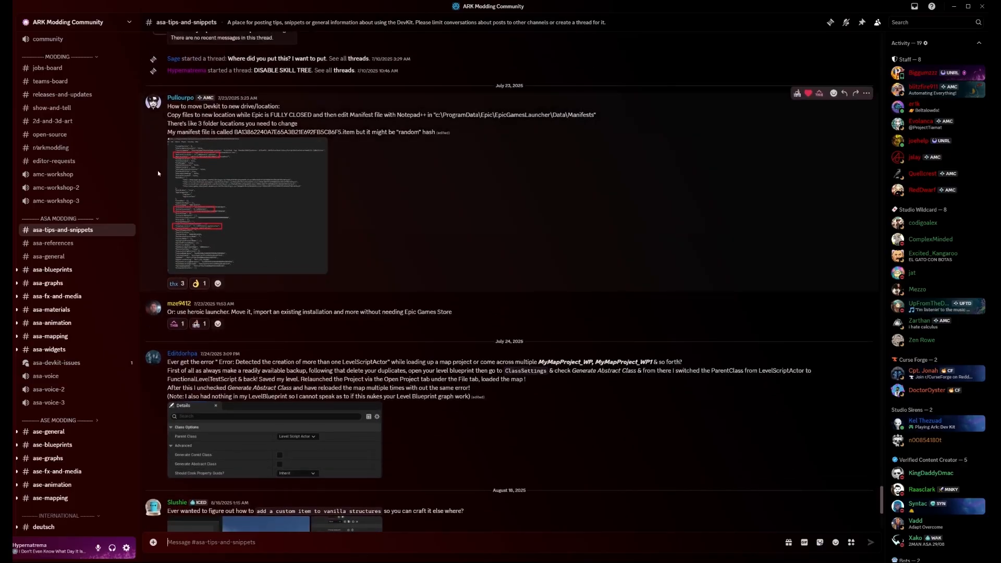
pyautogui.scroll(3, 424, 242)
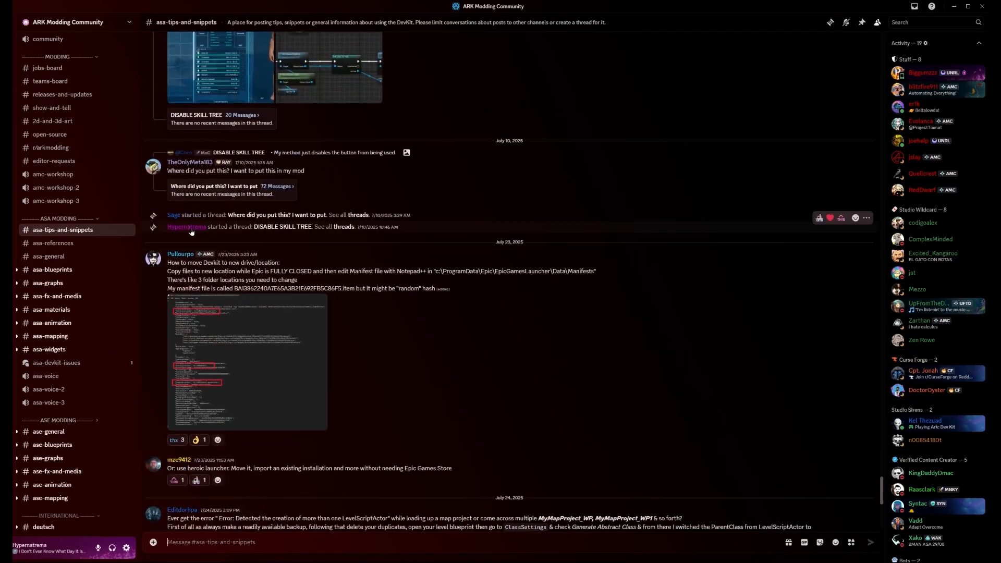
pyautogui.scroll(6, 442, 244)
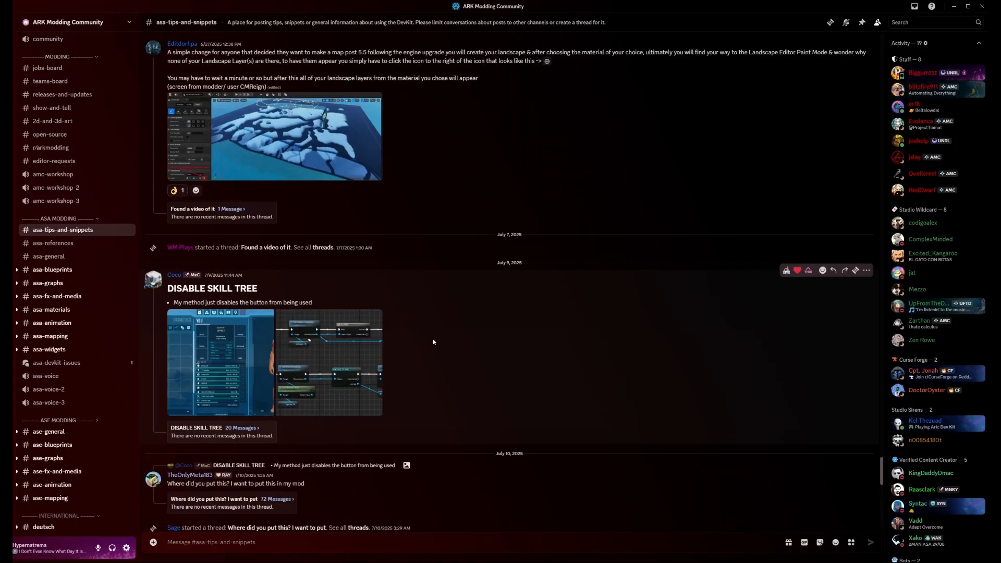
pyautogui.scroll(2, 419, 307)
pyautogui.scroll(8, 416, 261)
pyautogui.scroll(-7, 412, 295)
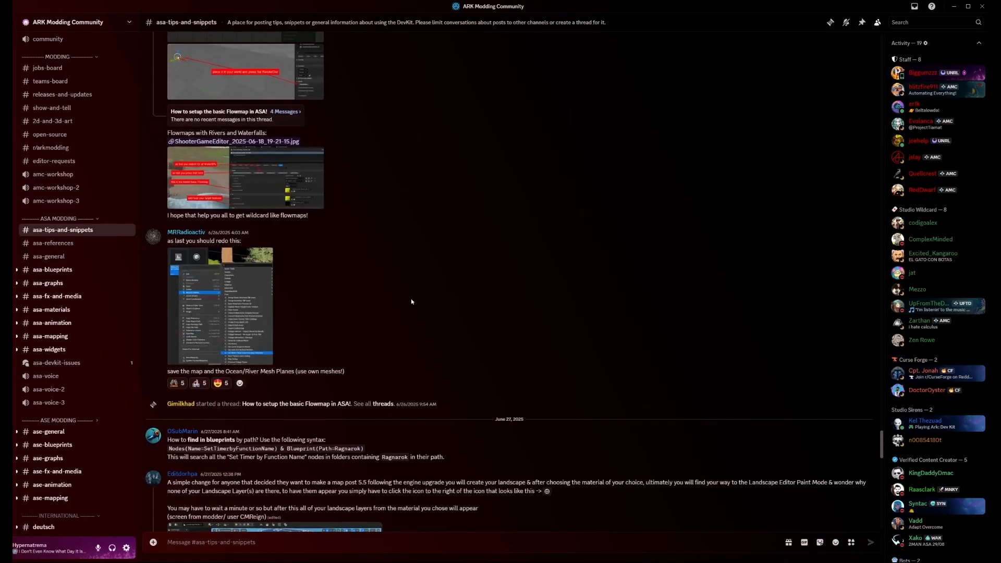
# Check the newest asa-tips-and-snippets posts, and open the asa-references channel and browse its tutorial links through to the latest post
pyautogui.scroll(-15, 412, 323)
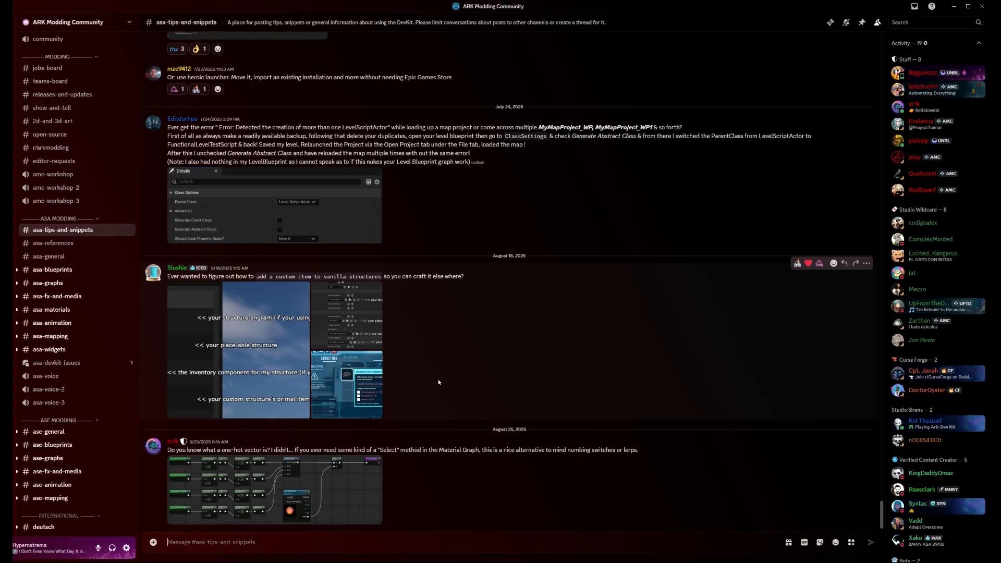
pyautogui.hotkey('alt', 'Down')
pyautogui.scroll(-5, 462, 478)
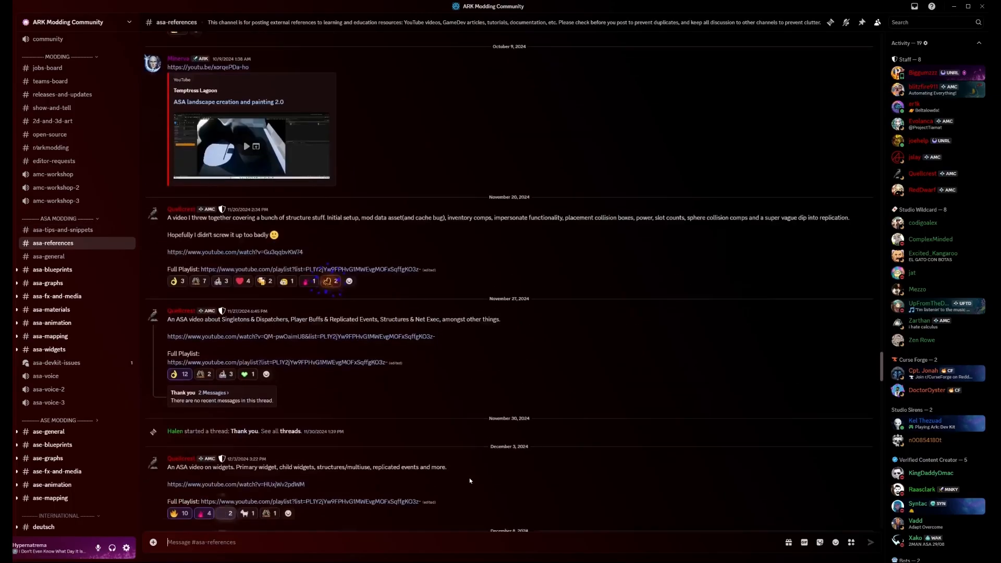
pyautogui.scroll(-5, 470, 477)
pyautogui.scroll(-15, 471, 474)
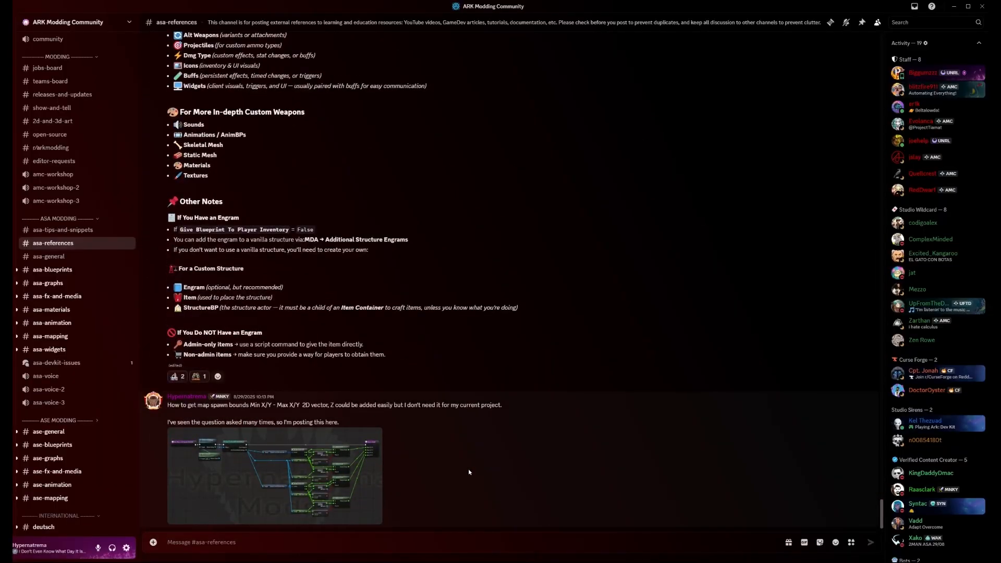
# Read the beginner list of assets for making a custom gun in asa-references and look over the July and August 2025 posts before it
pyautogui.scroll(9, 469, 472)
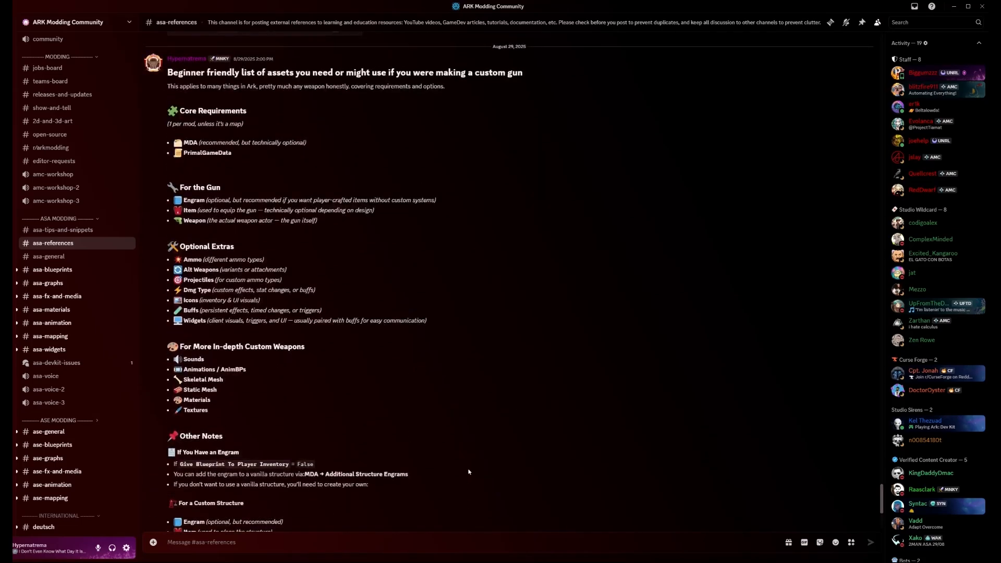
pyautogui.scroll(13, 468, 470)
pyautogui.scroll(-20, 468, 471)
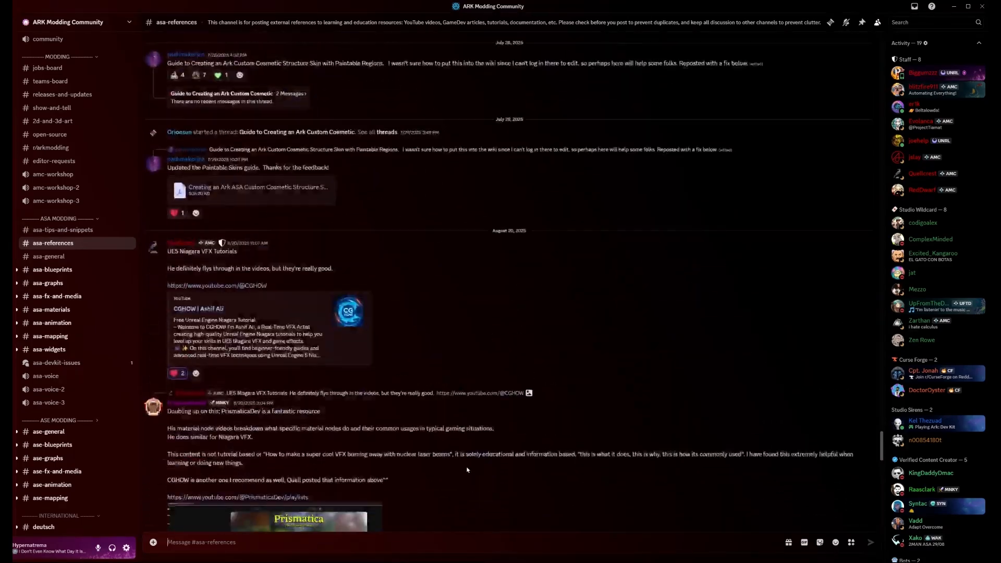
pyautogui.scroll(-3, 140, 292)
pyautogui.scroll(2, 139, 291)
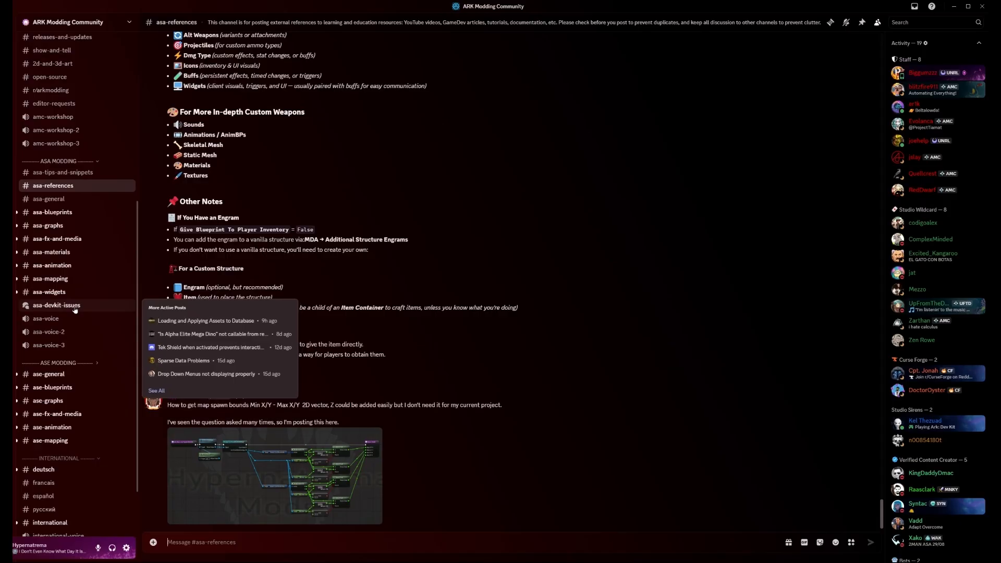
# Open the asa-devkit-issues forum, browse its recent and older issue posts, and return to the start of the list
pyautogui.click(78, 305)
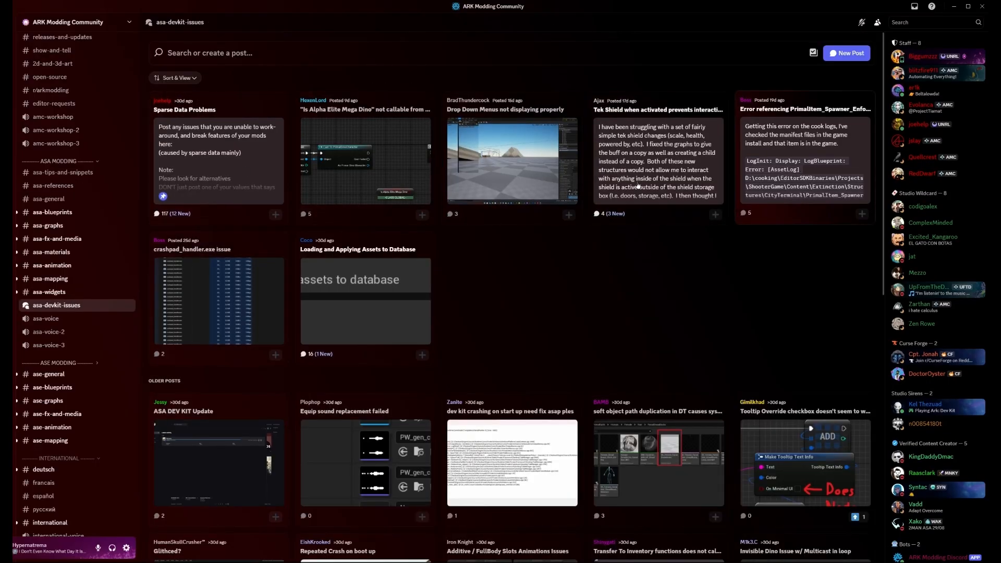
pyautogui.scroll(-3, 260, 355)
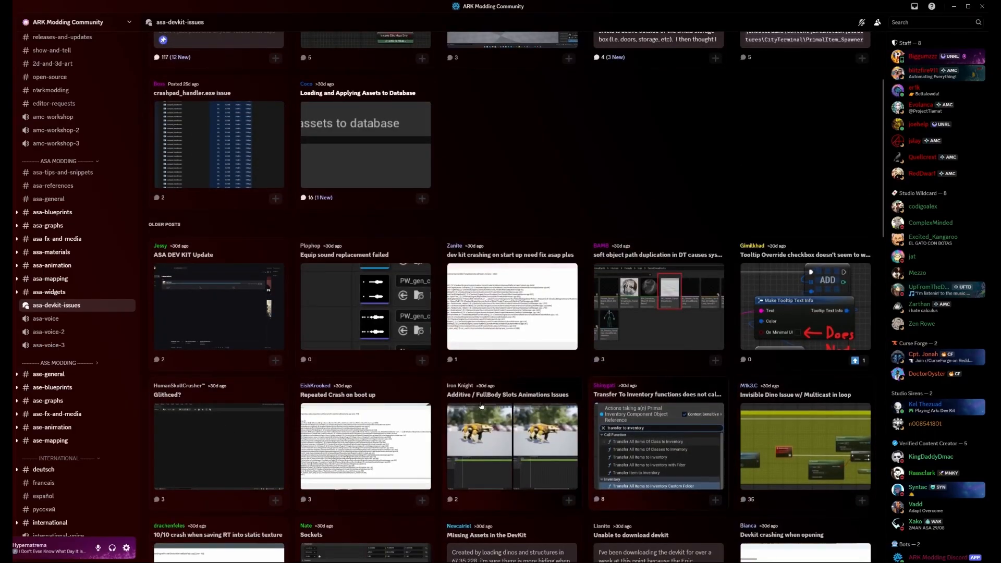
pyautogui.scroll(-3, 254, 398)
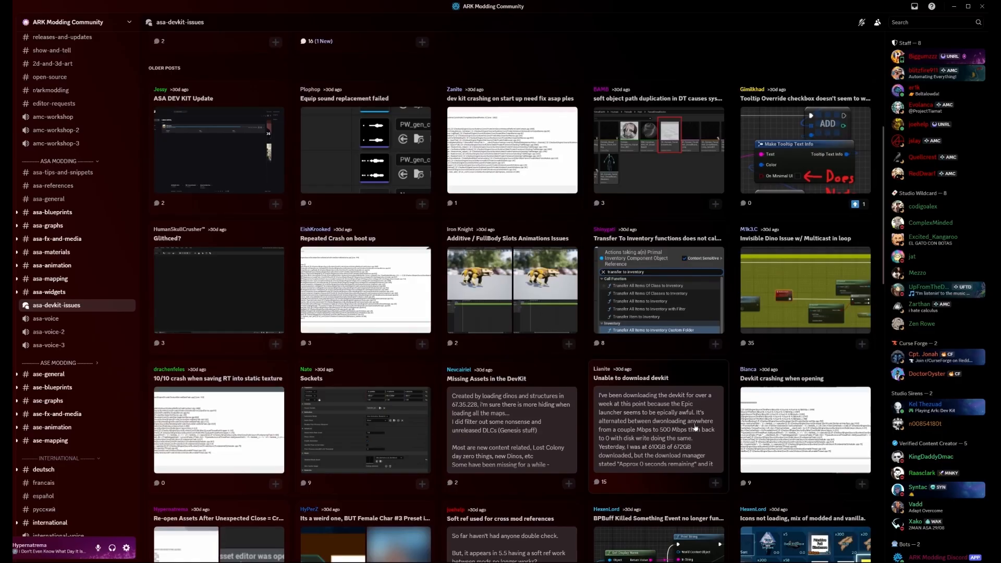
pyautogui.scroll(-5, 721, 417)
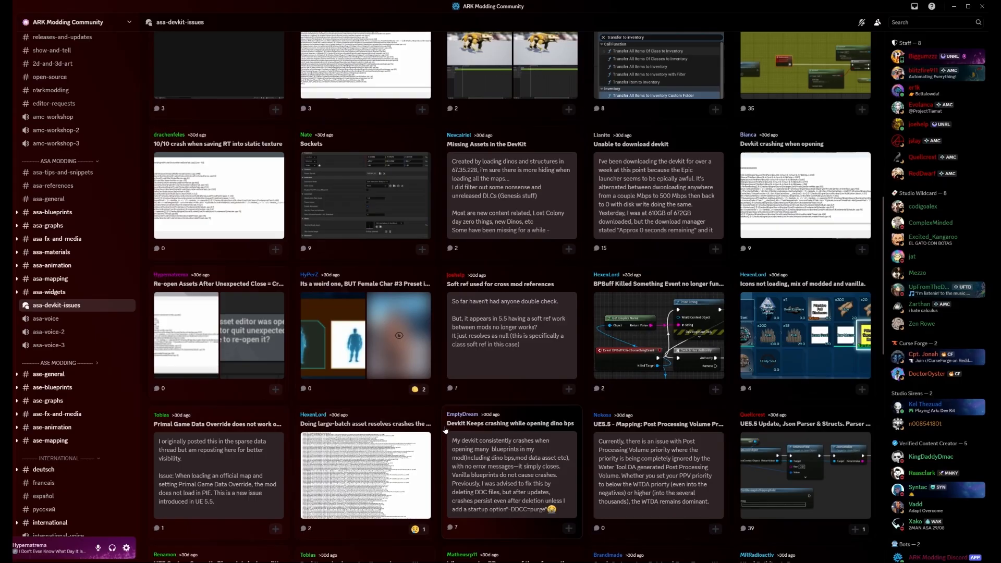
pyautogui.scroll(9, 437, 420)
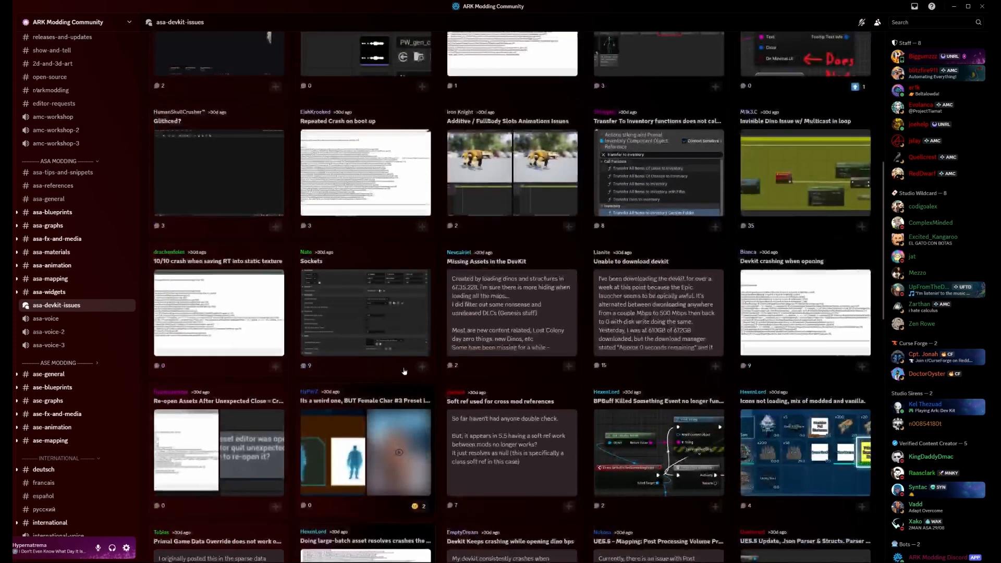
pyautogui.scroll(3, 415, 339)
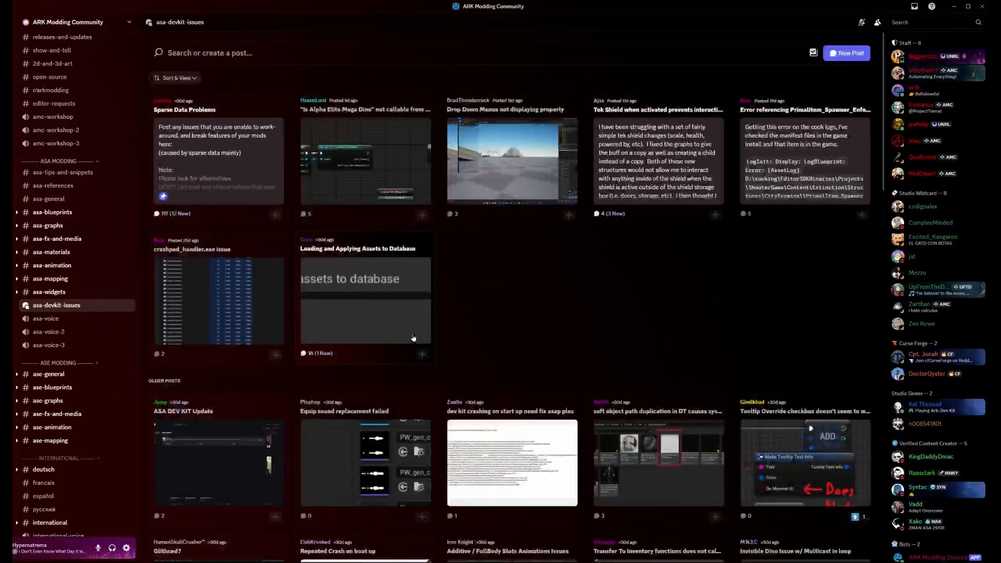